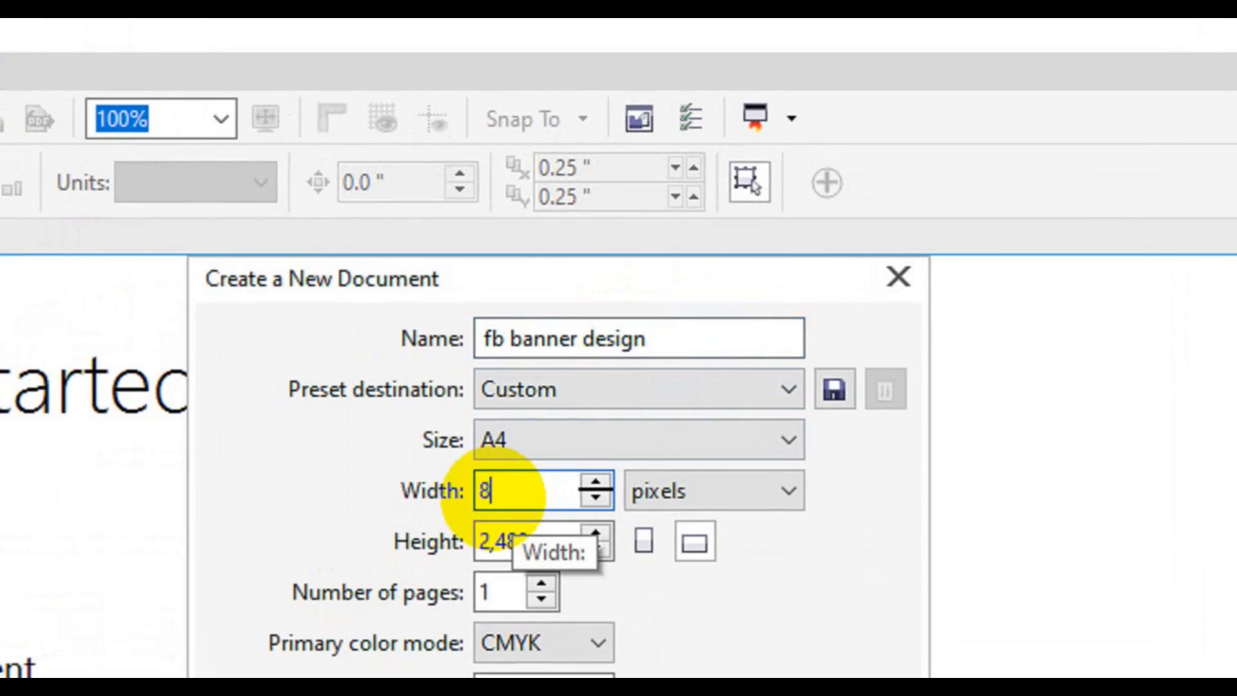
# Set the new document's height to 315 pixels and create the document
pyautogui.doubleClick(505, 540)
pyautogui.write('315')
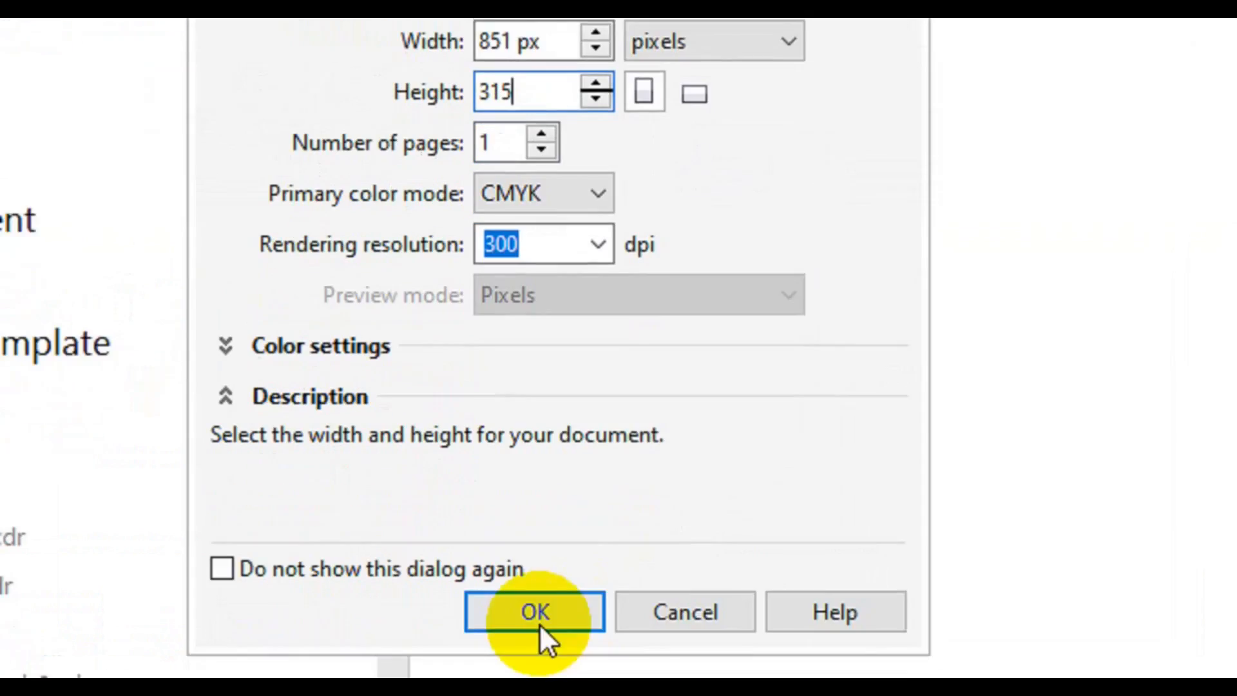
pyautogui.click(541, 528)
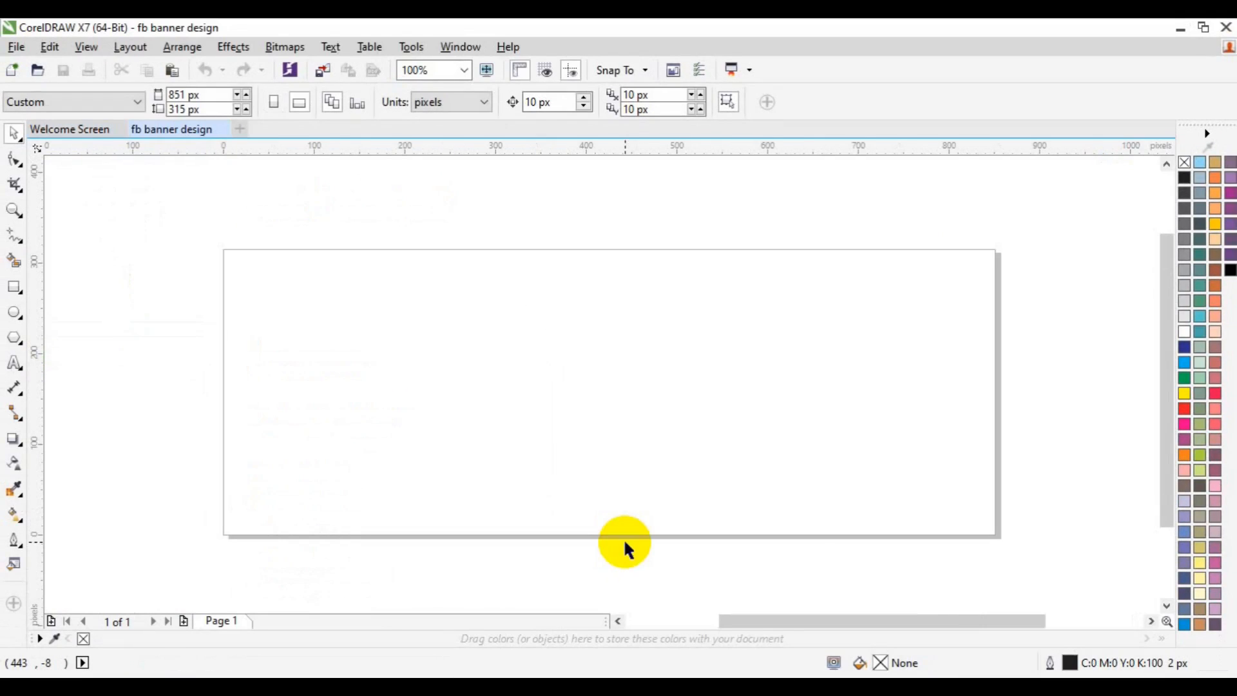
# Add a rectangle that covers the whole 851 by 315 px page
pyautogui.click(15, 213)
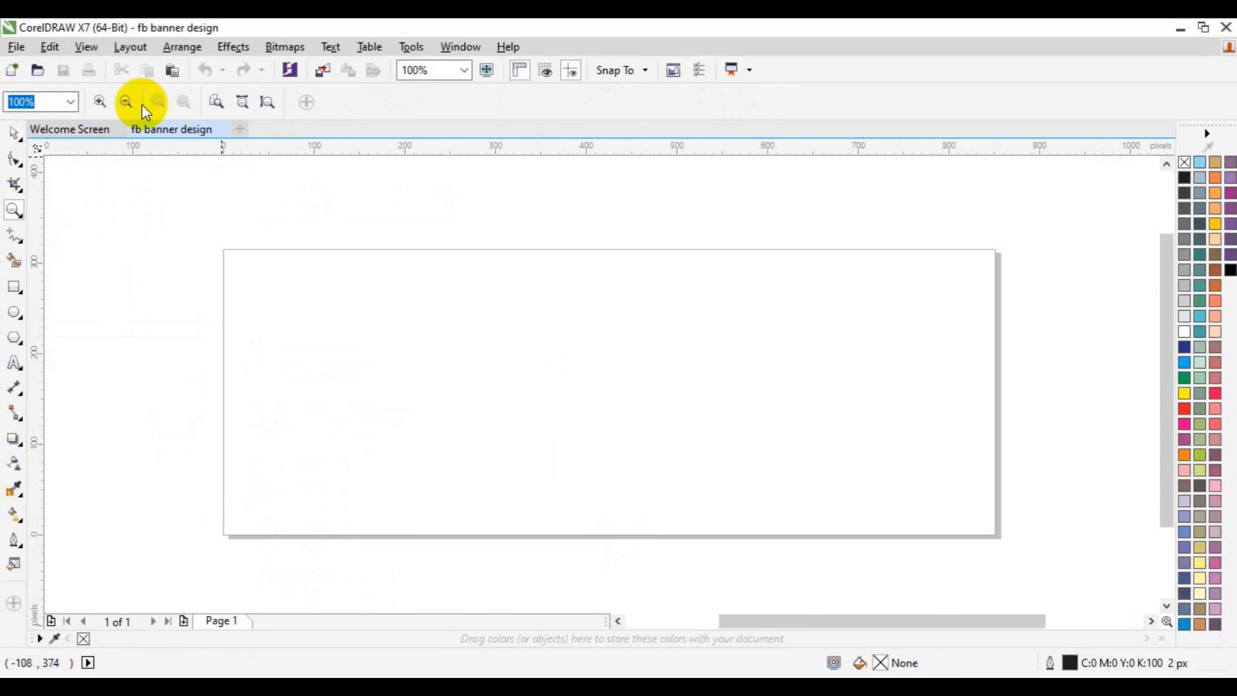
pyautogui.click(129, 104)
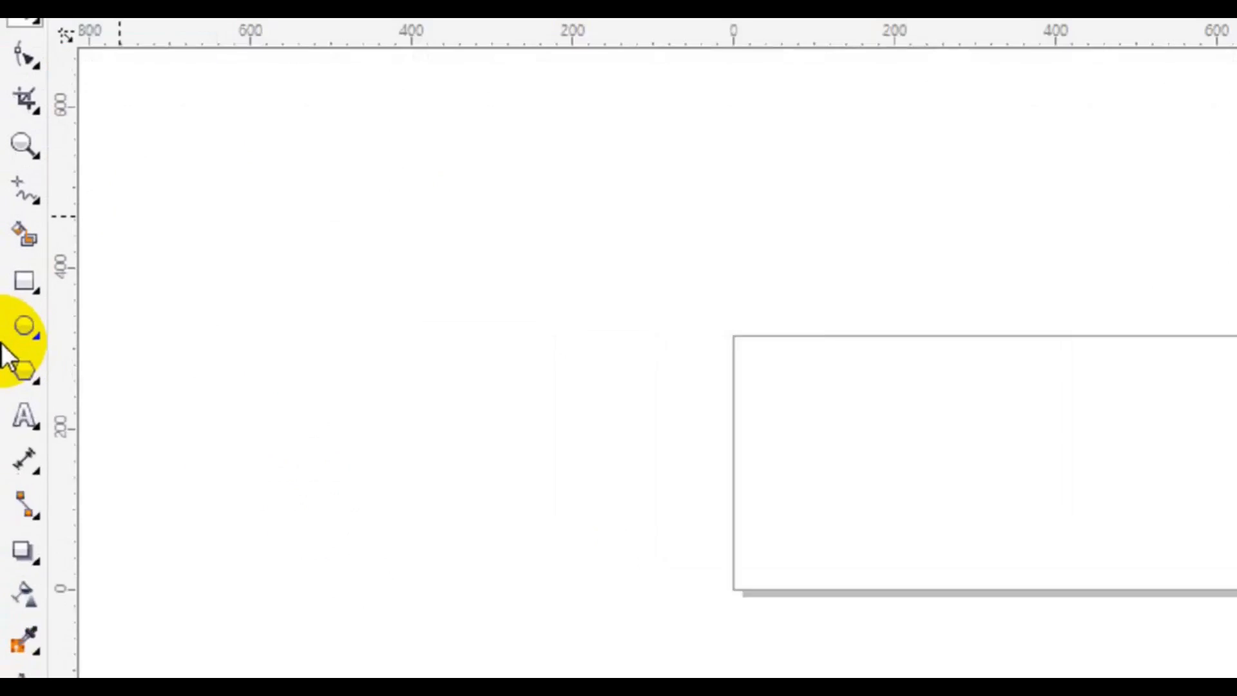
pyautogui.doubleClick(14, 289)
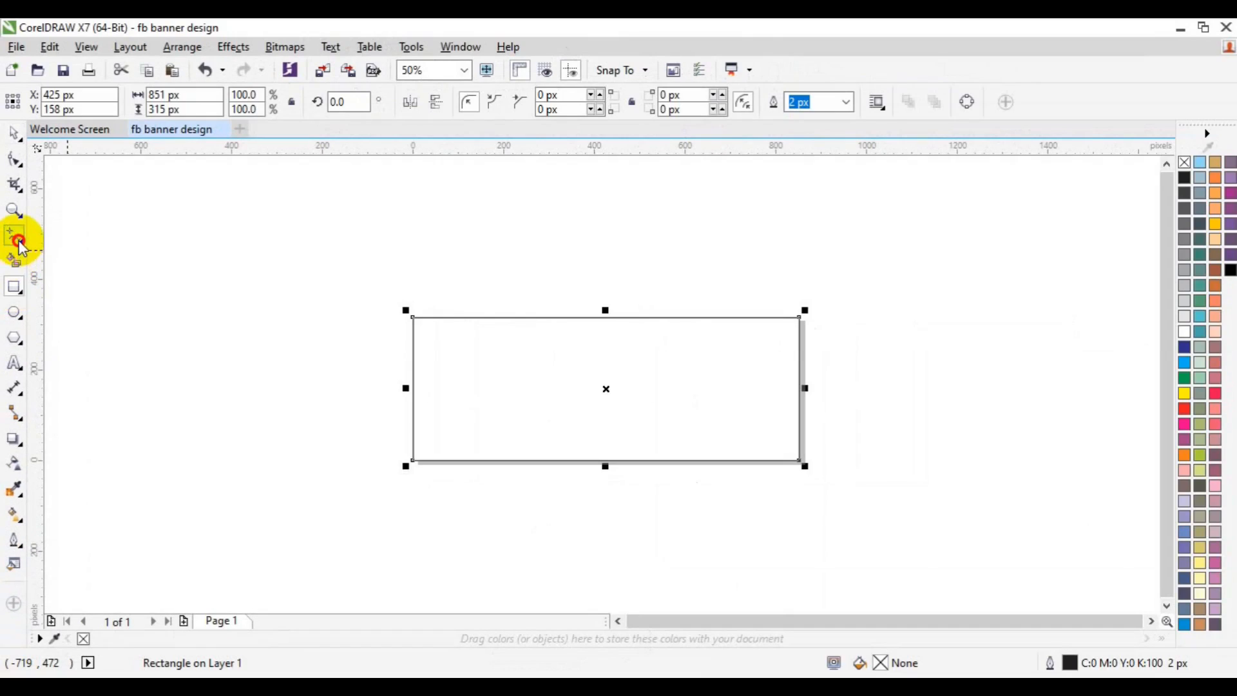
# Draw an open S-shaped curve with the Pen tool through the middle of the page, extending beyond its upper and lower edges
pyautogui.click(21, 223)
pyautogui.click(67, 317)
pyautogui.click(644, 308)
pyautogui.moveTo(593, 387); pyautogui.dragTo(537, 413)
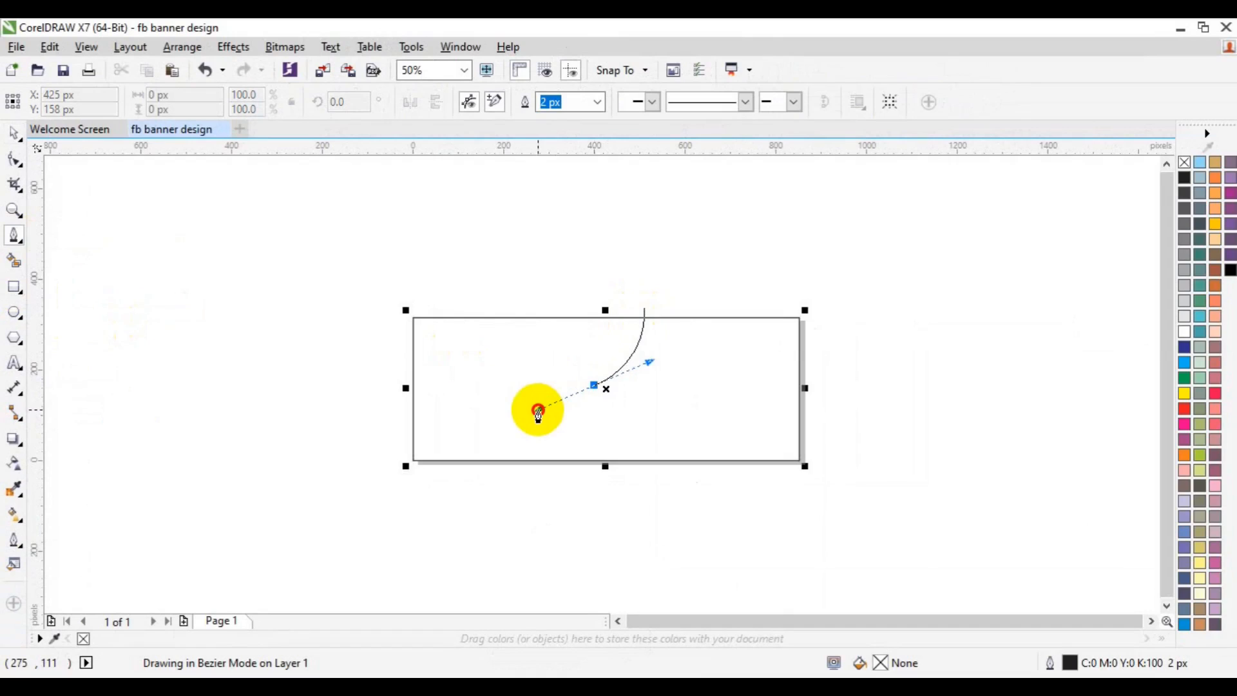
pyautogui.doubleClick(578, 458)
pyautogui.moveTo(578, 454); pyautogui.dragTo(631, 489)
pyautogui.press('Escape')
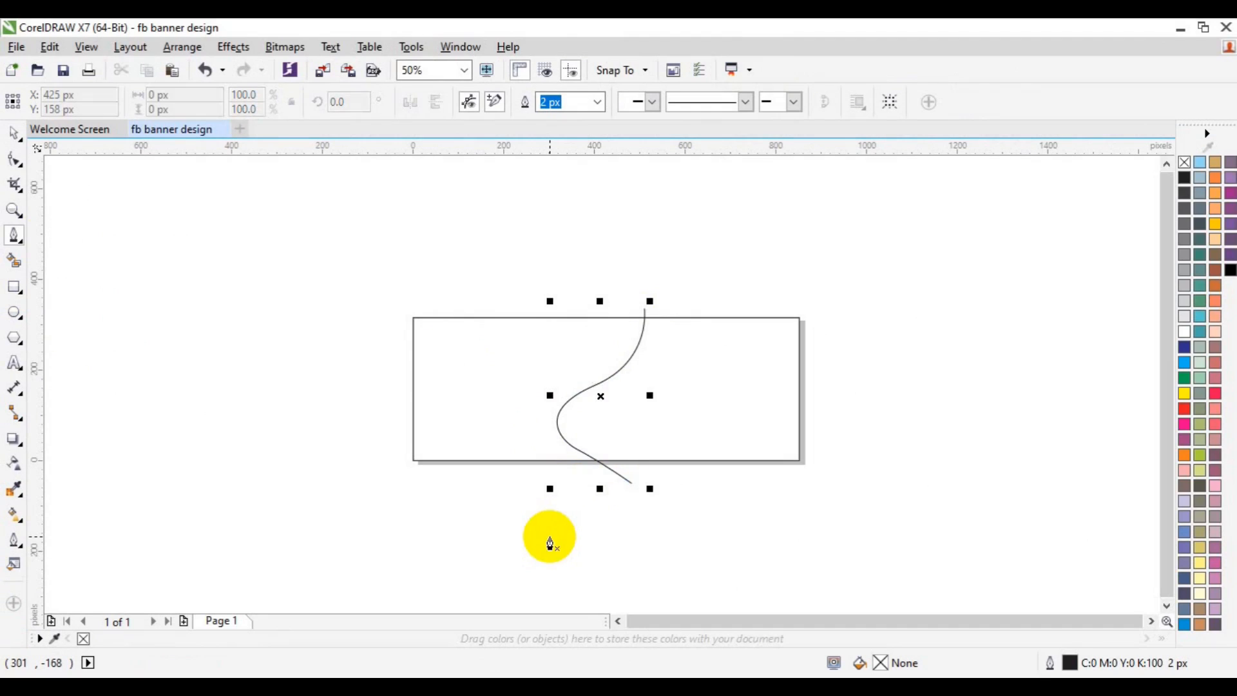
# Duplicate the S-curve slightly down and to the left, and stretch the curve handle of the duplicate's upper middle node
pyautogui.click(14, 132)
pyautogui.moveTo(595, 461); pyautogui.dragTo(593, 408)
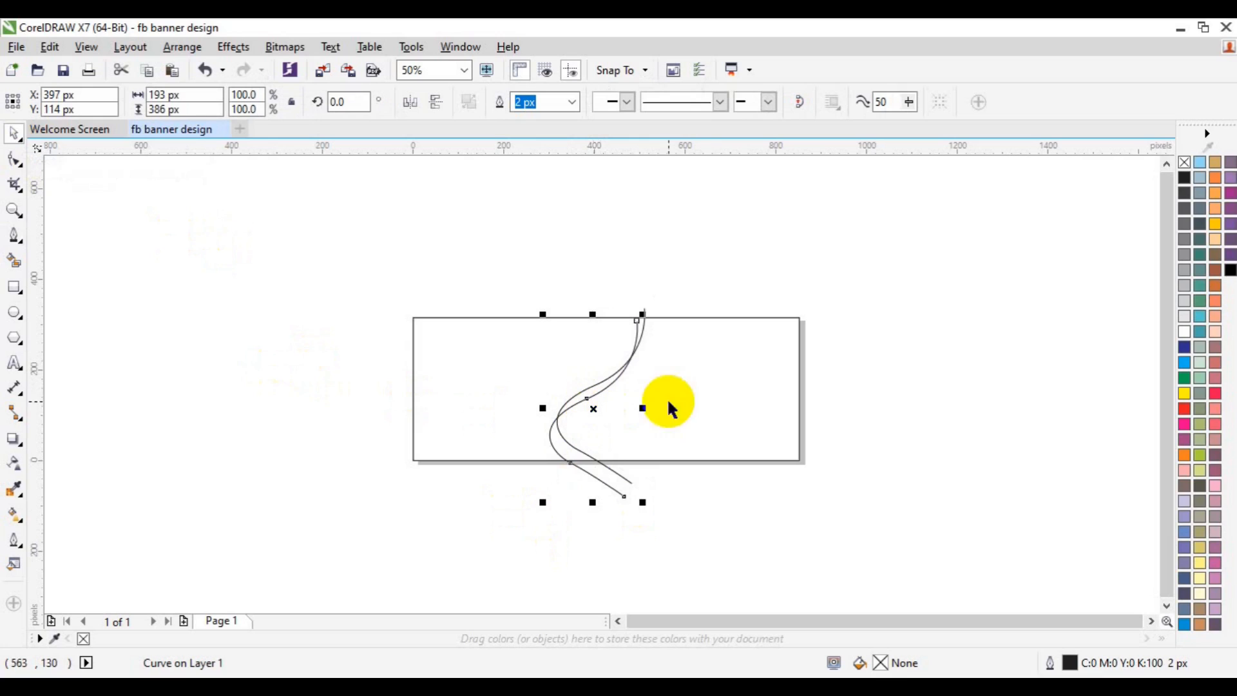
pyautogui.press('F10')
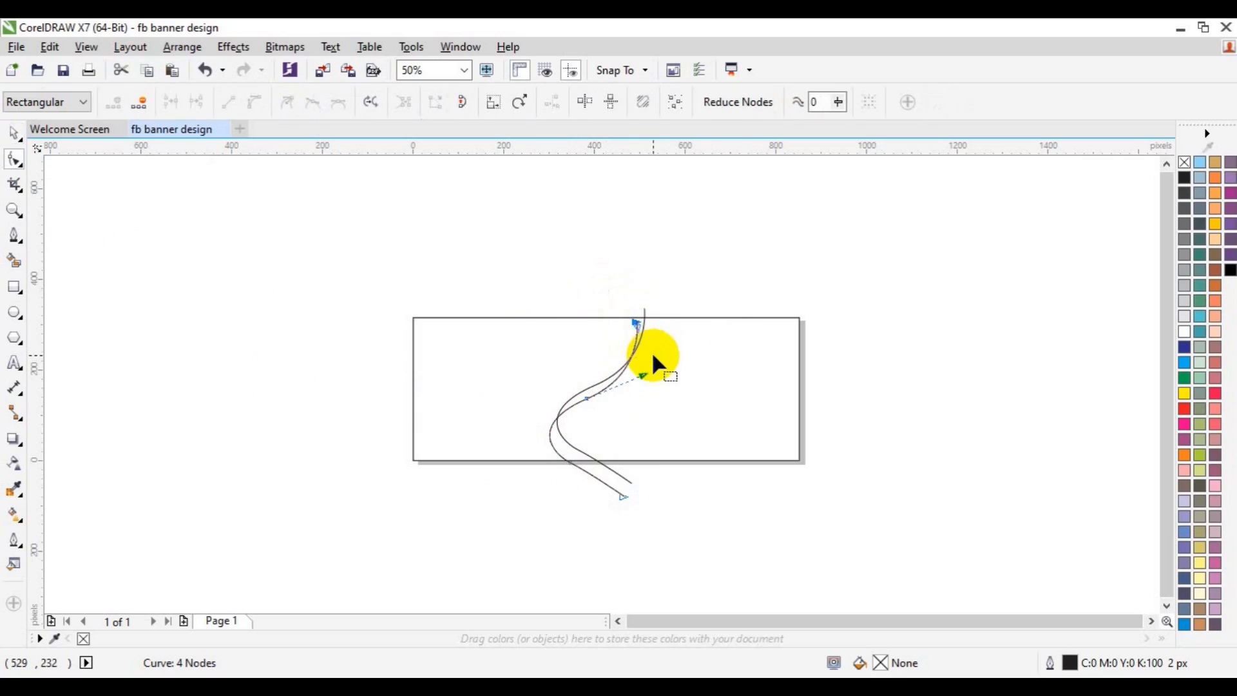
pyautogui.moveTo(643, 375); pyautogui.dragTo(655, 381)
# Move the duplicate curve's upper end node up and left beyond the page edge, and widen the bend at its middle node
pyautogui.moveTo(585, 273); pyautogui.dragTo(644, 326)
pyautogui.press('Up')
pyautogui.press('Up')
pyautogui.press('Left')
pyautogui.press('Left')
pyautogui.press('Left')
pyautogui.press('Left')
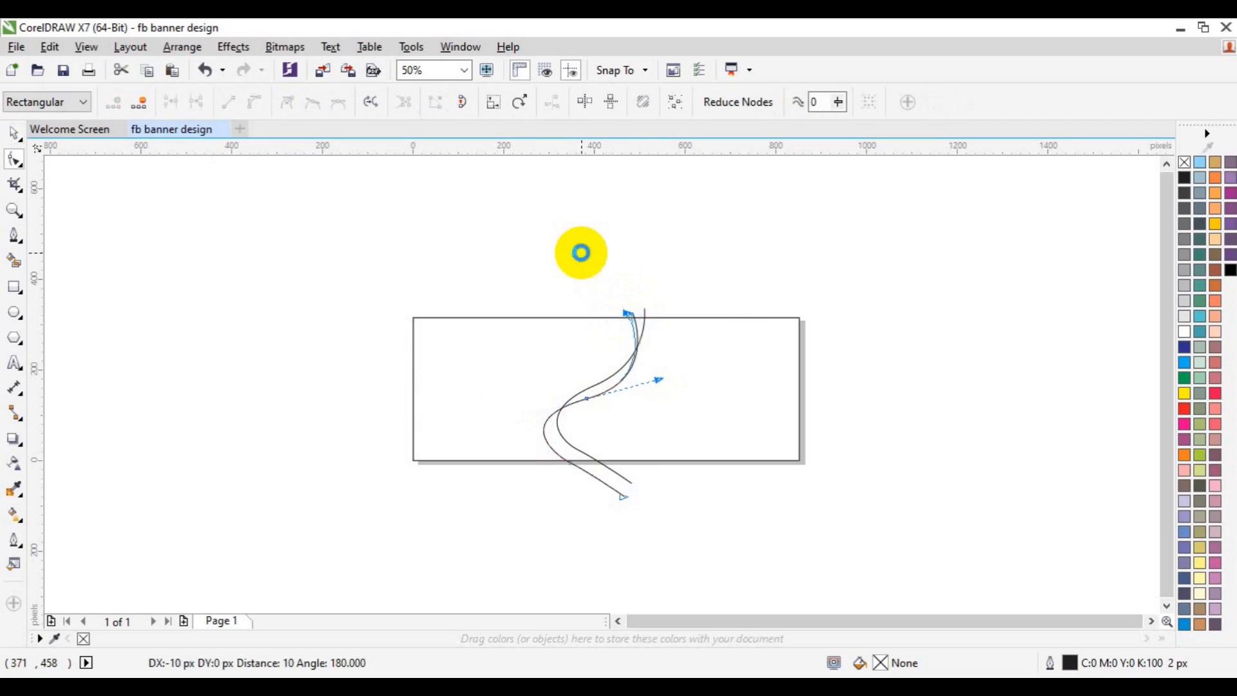
pyautogui.press('Left')
pyautogui.press('Left')
pyautogui.press('Left')
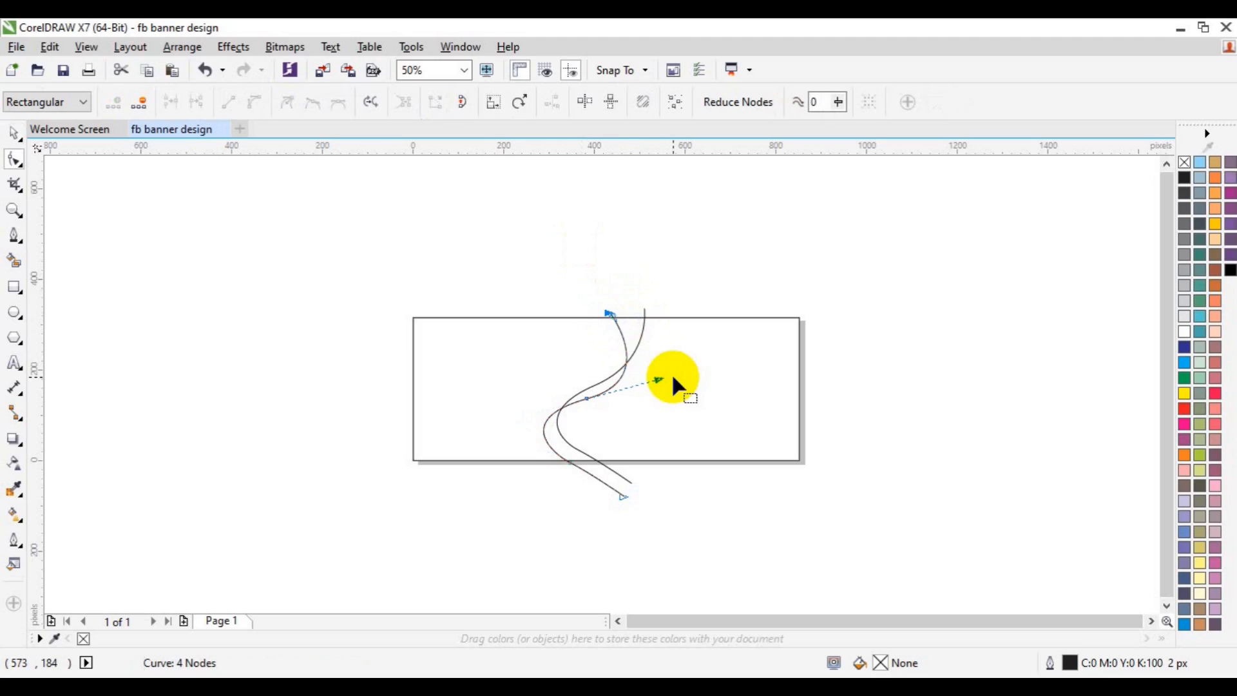
pyautogui.moveTo(658, 380); pyautogui.dragTo(667, 385)
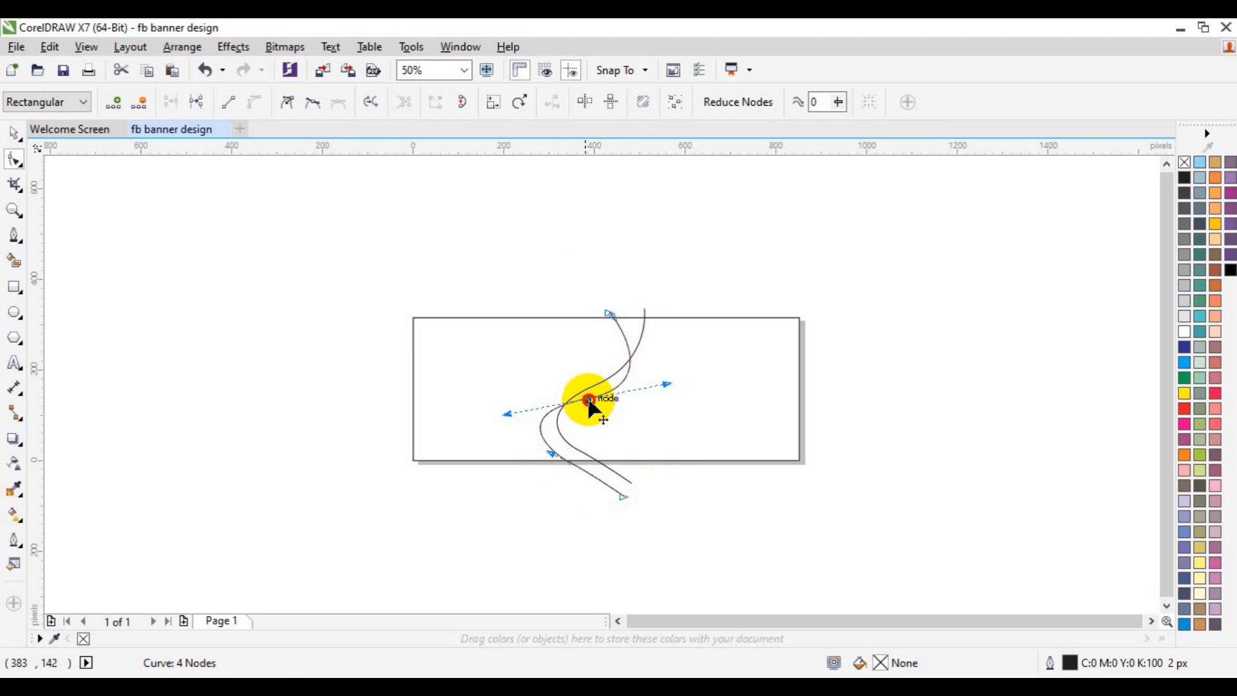
pyautogui.press('space')
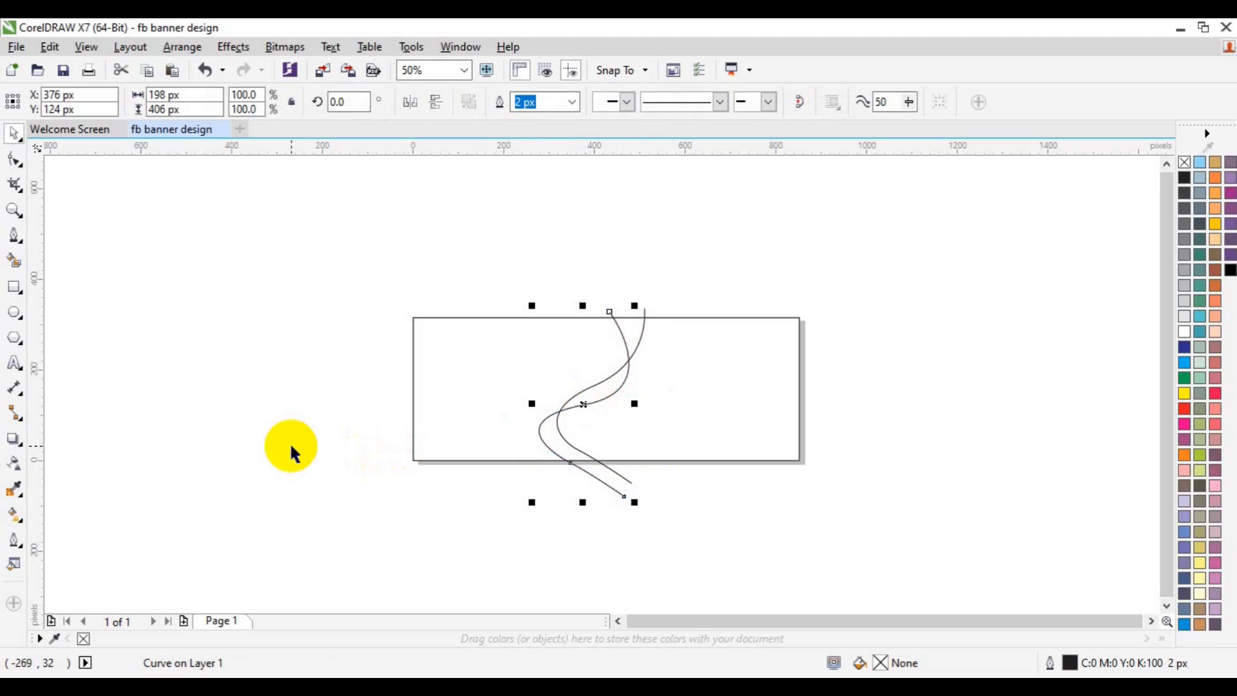
# Smart-fill the page area right of the curves and the three slivers between the two curves with black
pyautogui.click(14, 260)
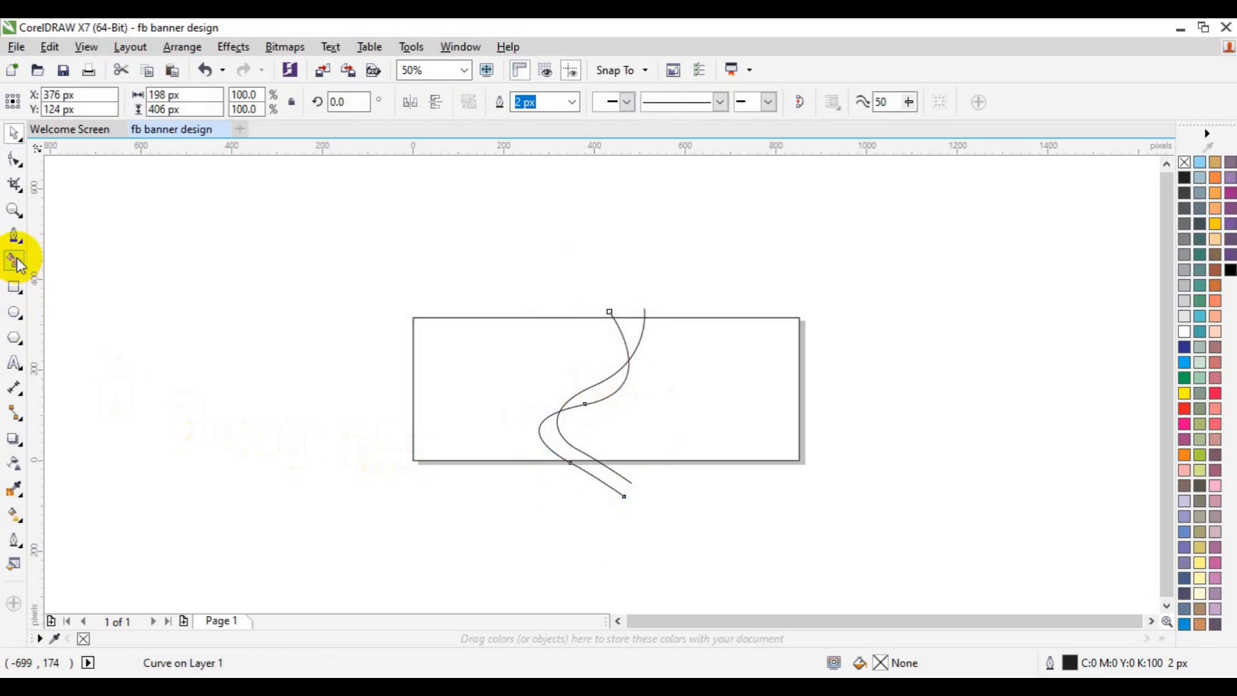
pyautogui.click(726, 394)
pyautogui.click(637, 325)
pyautogui.click(597, 378)
pyautogui.click(550, 424)
# Recolor the upper and lower slivers between the curves to 40% black and the middle sliver to 10% black
pyautogui.press('space')
pyautogui.click(556, 436)
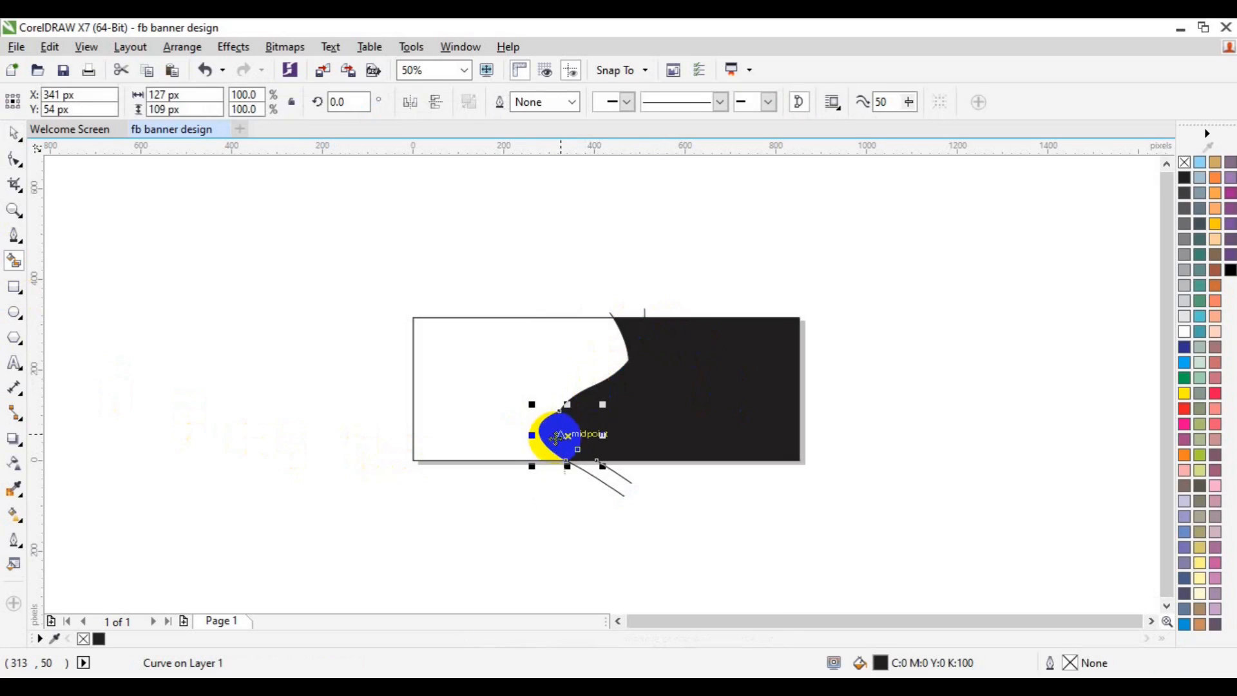
pyautogui.moveTo(555, 436); pyautogui.dragTo(623, 348)
pyautogui.keyDown('shift'); pyautogui.click(634, 345); pyautogui.keyUp('shift')
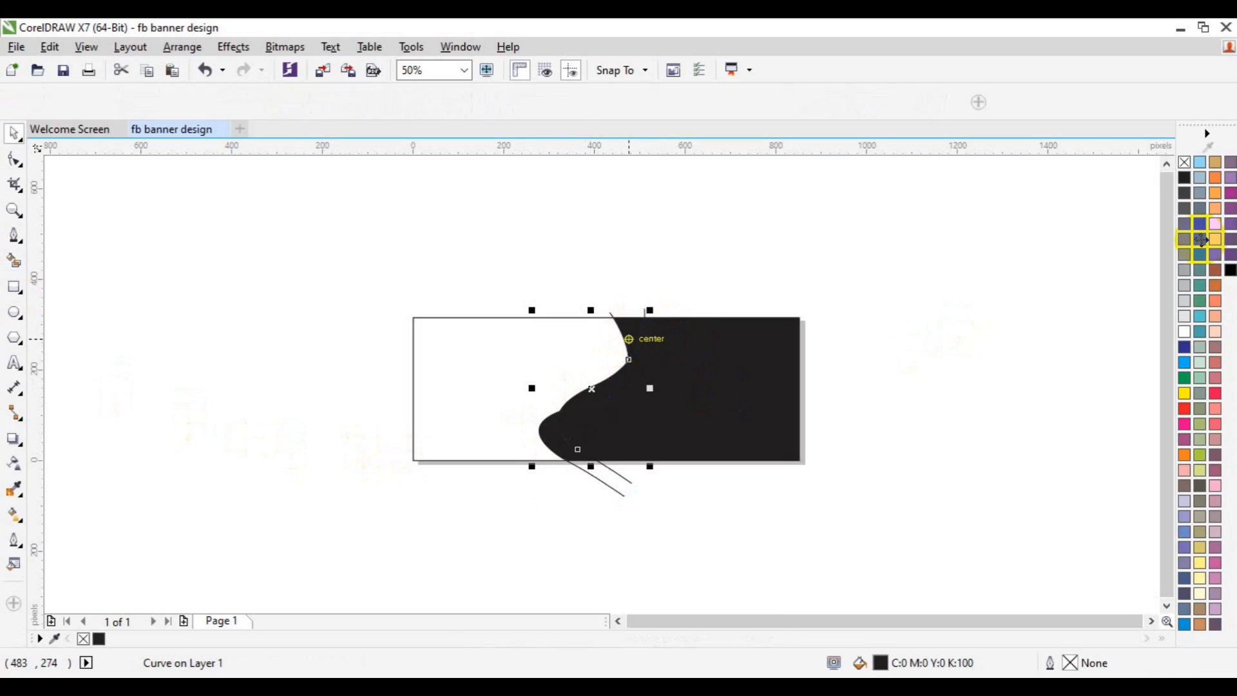
pyautogui.click(1184, 317)
pyautogui.click(1184, 270)
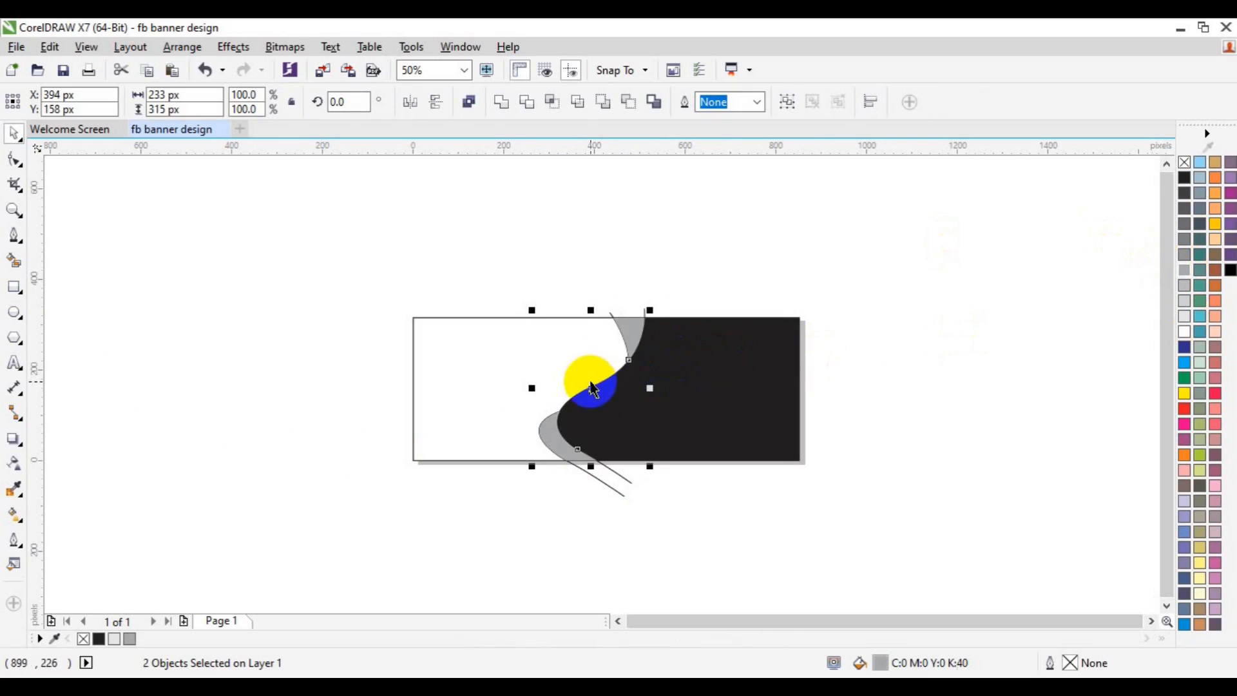
pyautogui.click(599, 385)
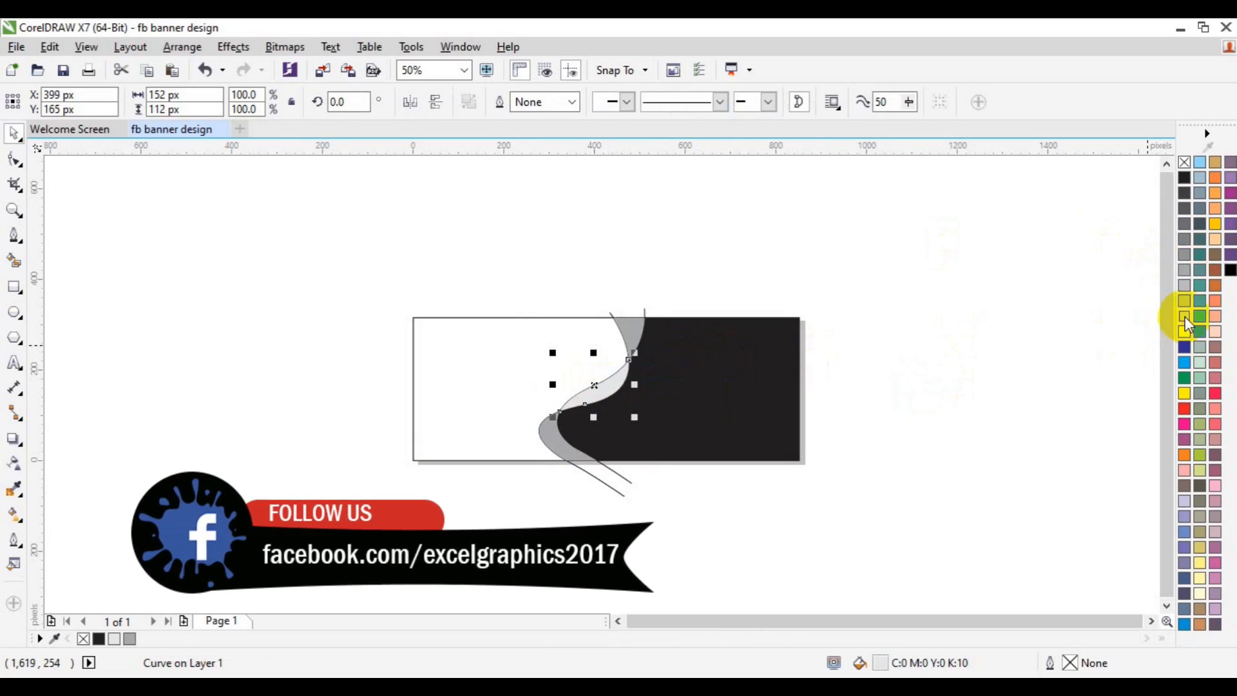
# Delete the two original S-curve lines, leaving only the filled shapes
pyautogui.click(623, 473)
pyautogui.click(623, 473)
pyautogui.press('Delete')
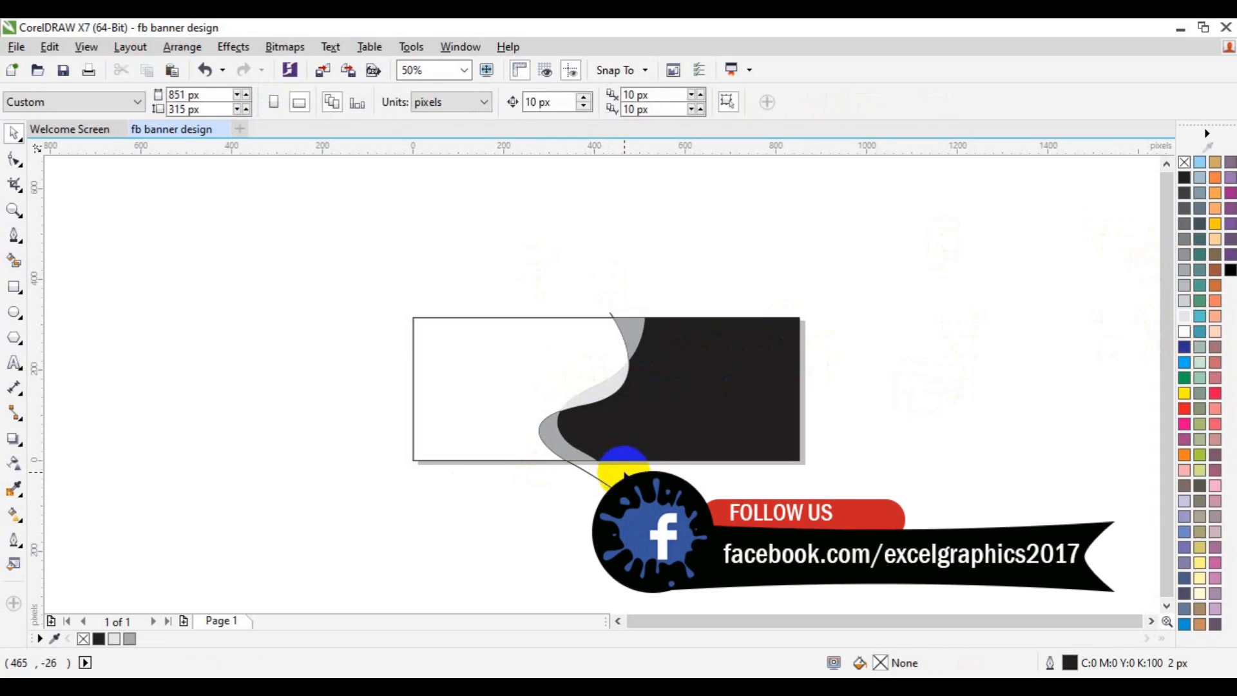
pyautogui.click(619, 489)
pyautogui.press('Delete')
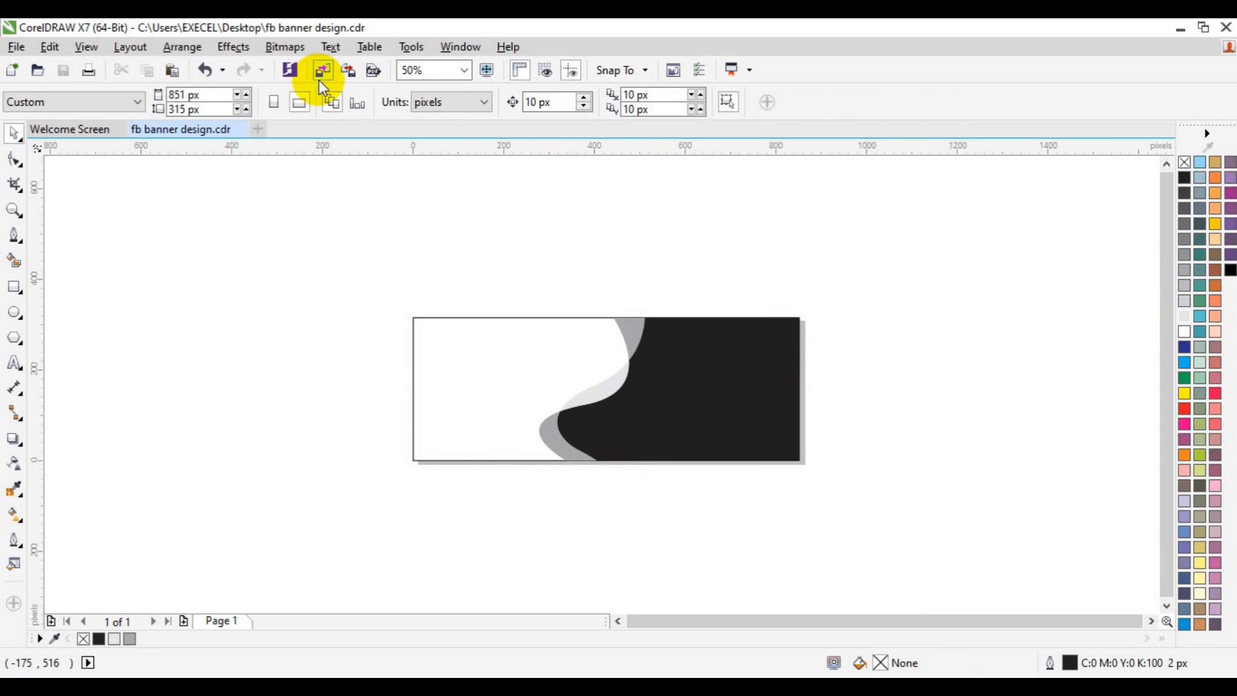
# Import the purepng.com architects-at-work PNG from the freepik stockpoto folder and place it on the banner at about 676 by 450 px
pyautogui.click(318, 77)
pyautogui.scroll(-10, 625, 396)
pyautogui.scroll(-10, 628, 401)
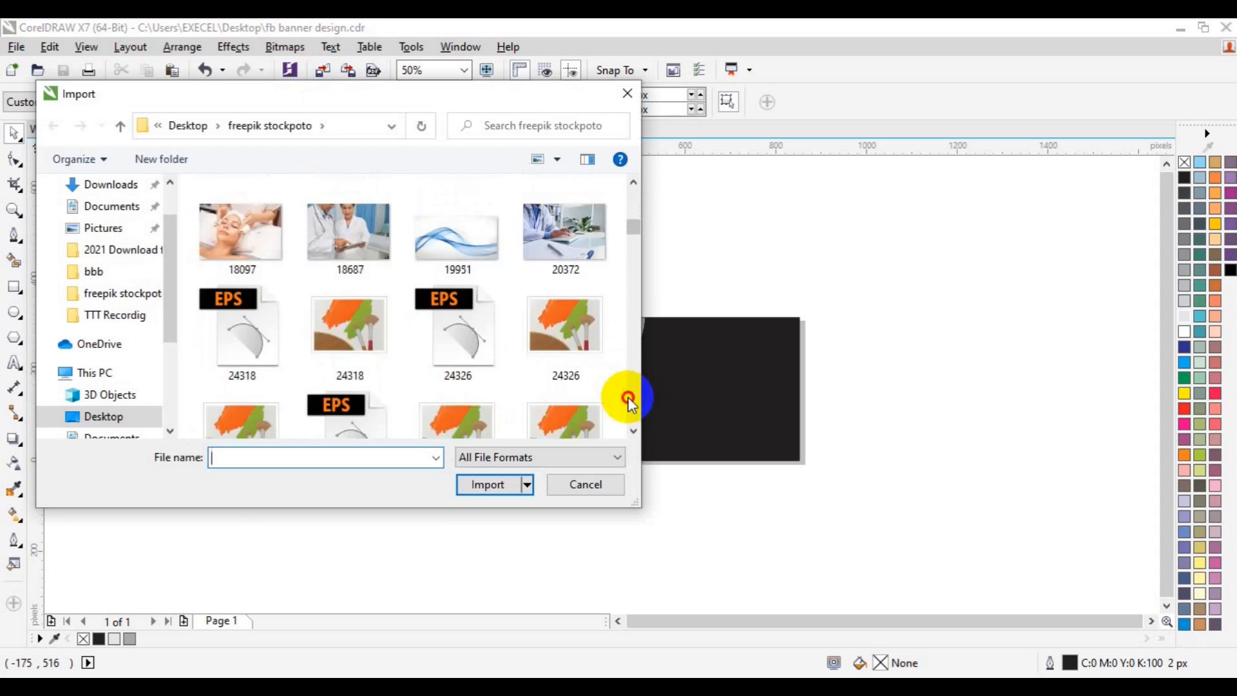
pyautogui.scroll(-12, 628, 404)
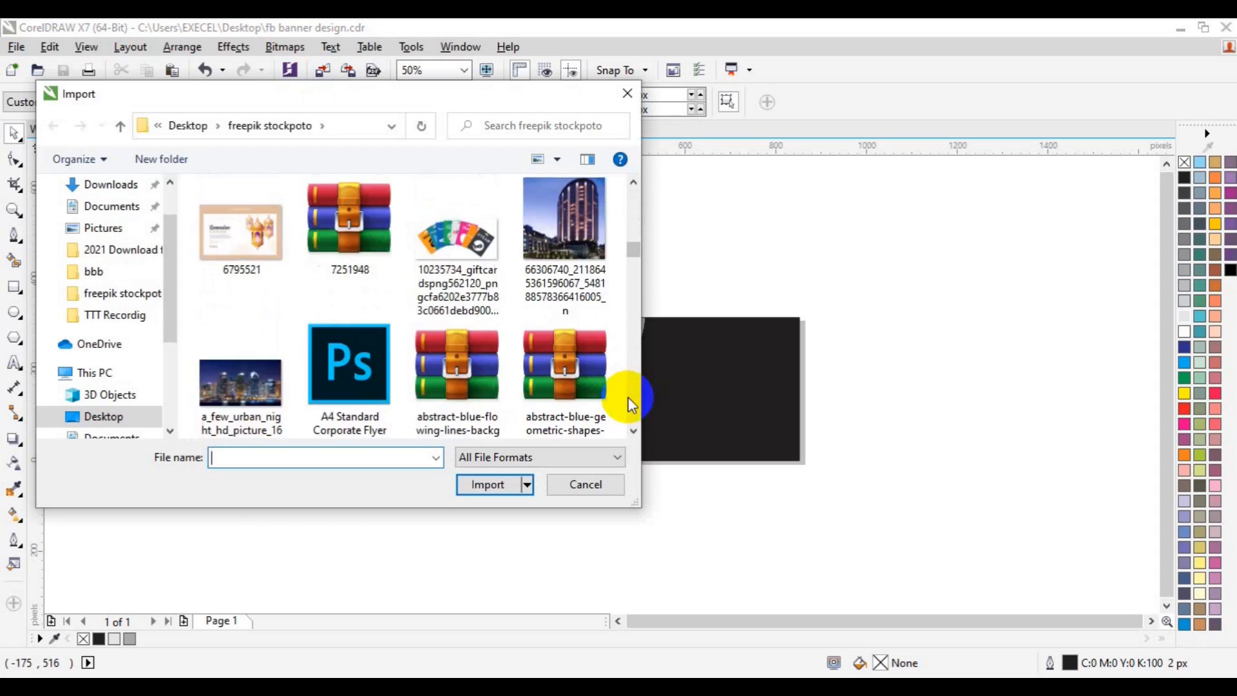
pyautogui.scroll(-12, 628, 404)
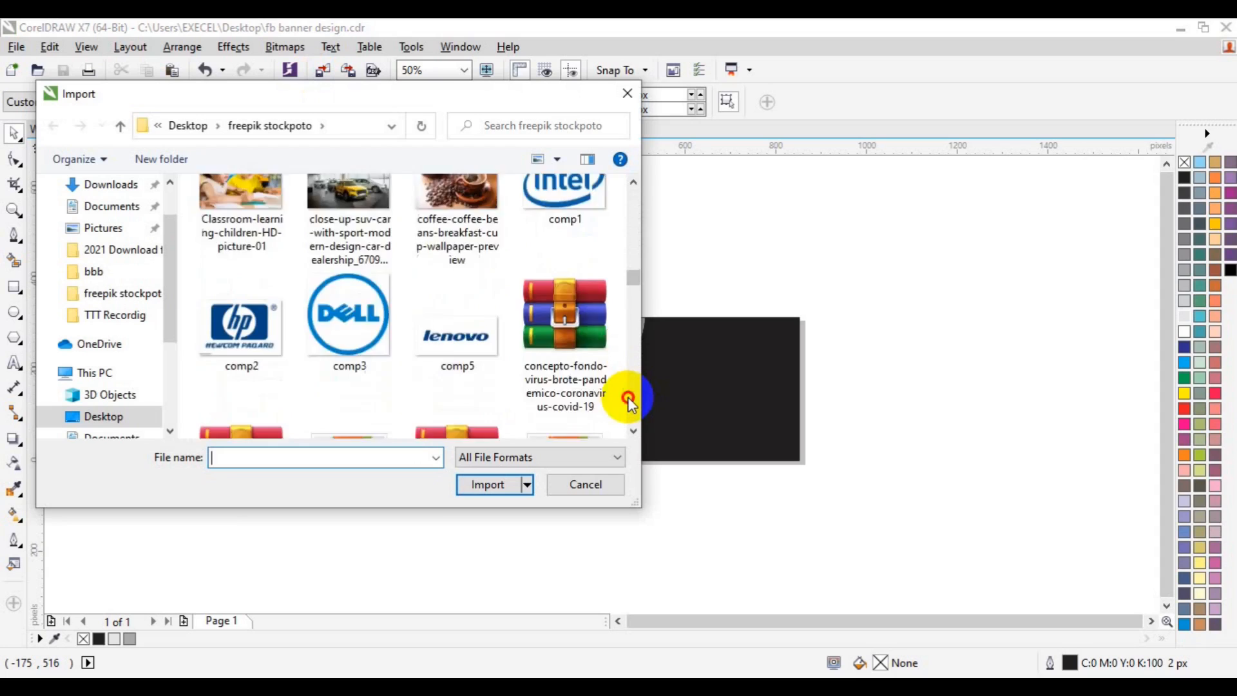
pyautogui.scroll(-6, 630, 404)
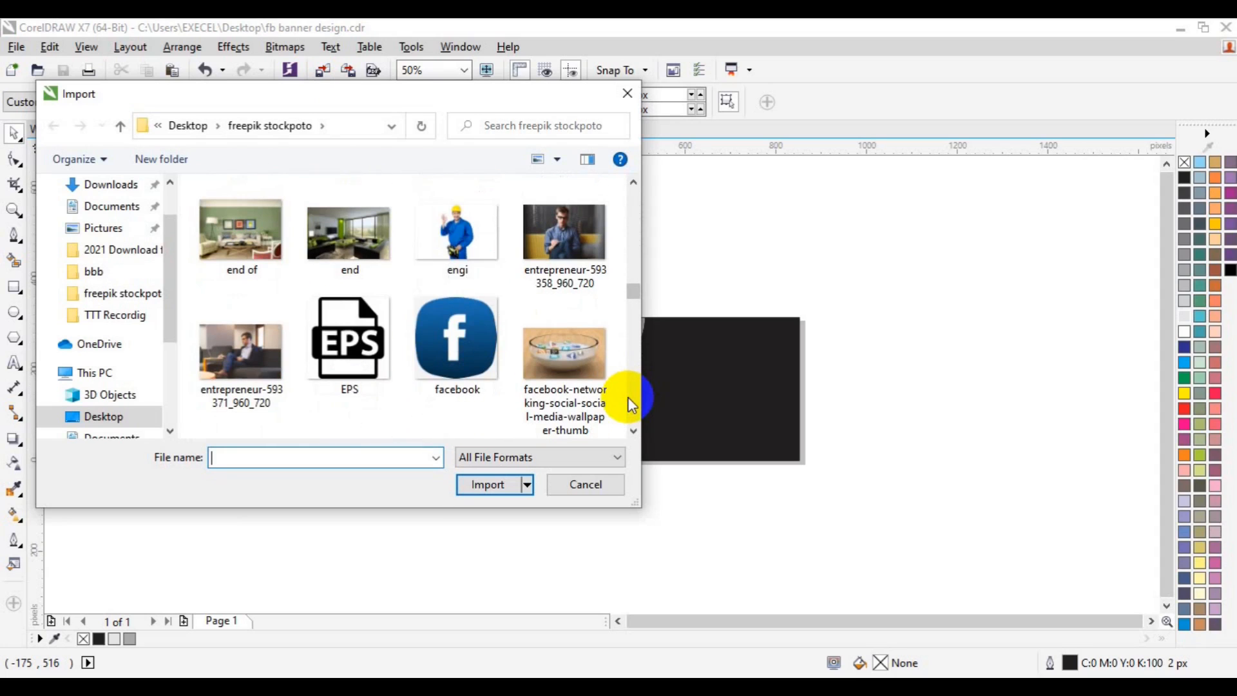
pyautogui.click(454, 256)
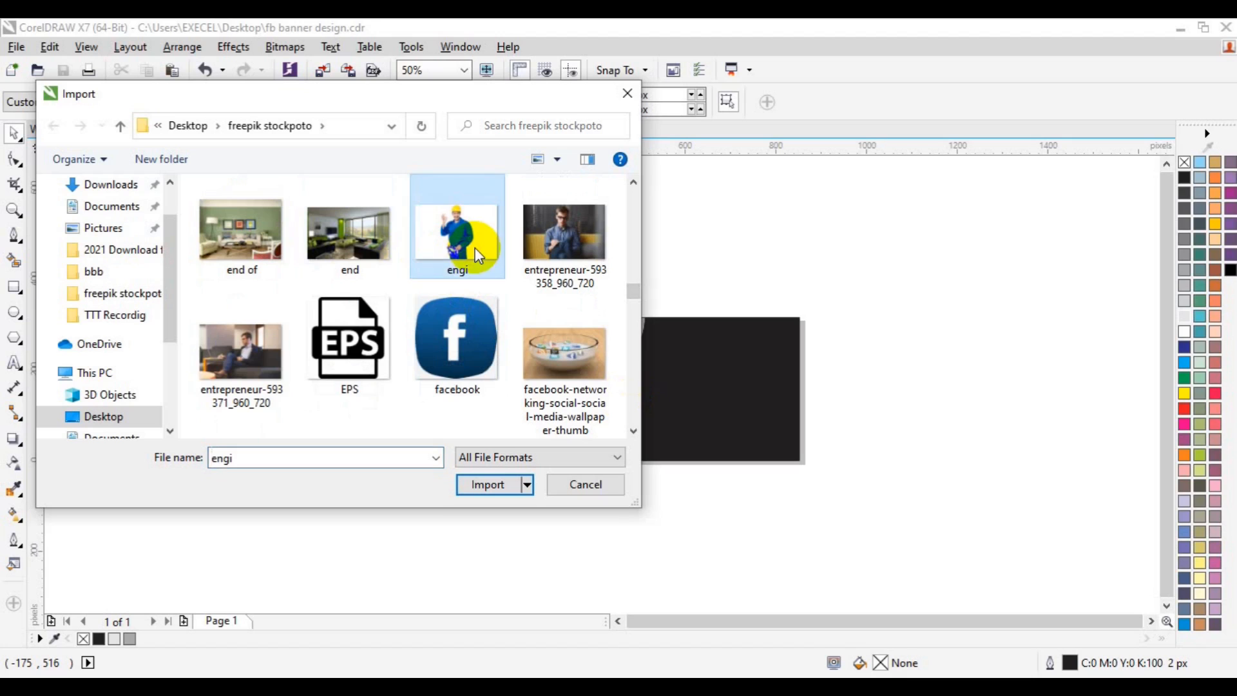
pyautogui.click(634, 431)
pyautogui.moveTo(634, 431); pyautogui.dragTo(634, 431)
pyautogui.click(443, 322)
pyautogui.click(486, 484)
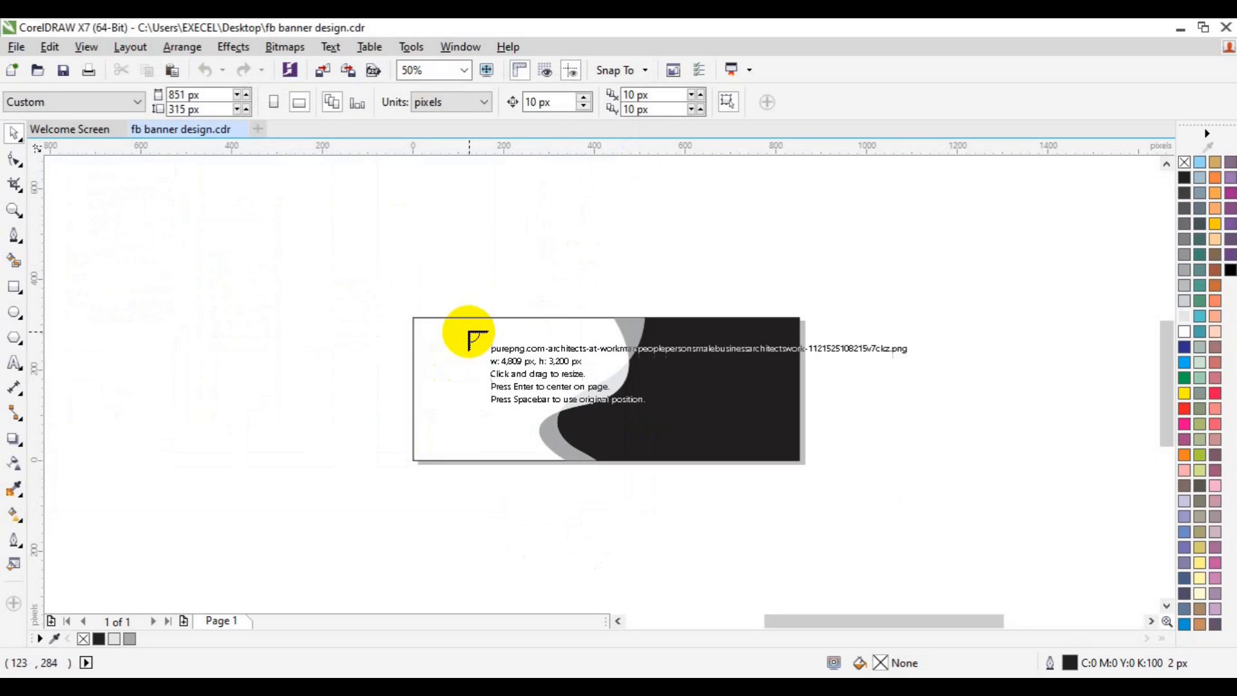
pyautogui.moveTo(455, 312); pyautogui.dragTo(760, 514)
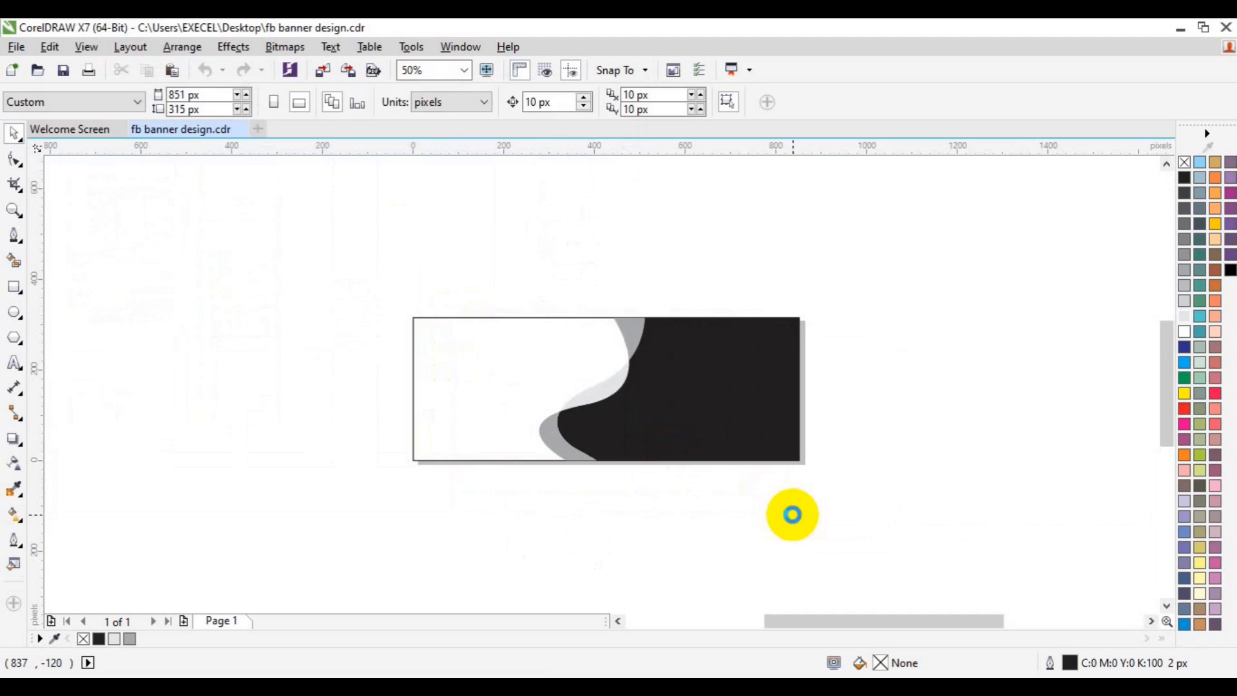
# Shrink the worker image to about 515 by 343 px and move it onto the banner's white left area
pyautogui.moveTo(638, 453); pyautogui.dragTo(580, 426)
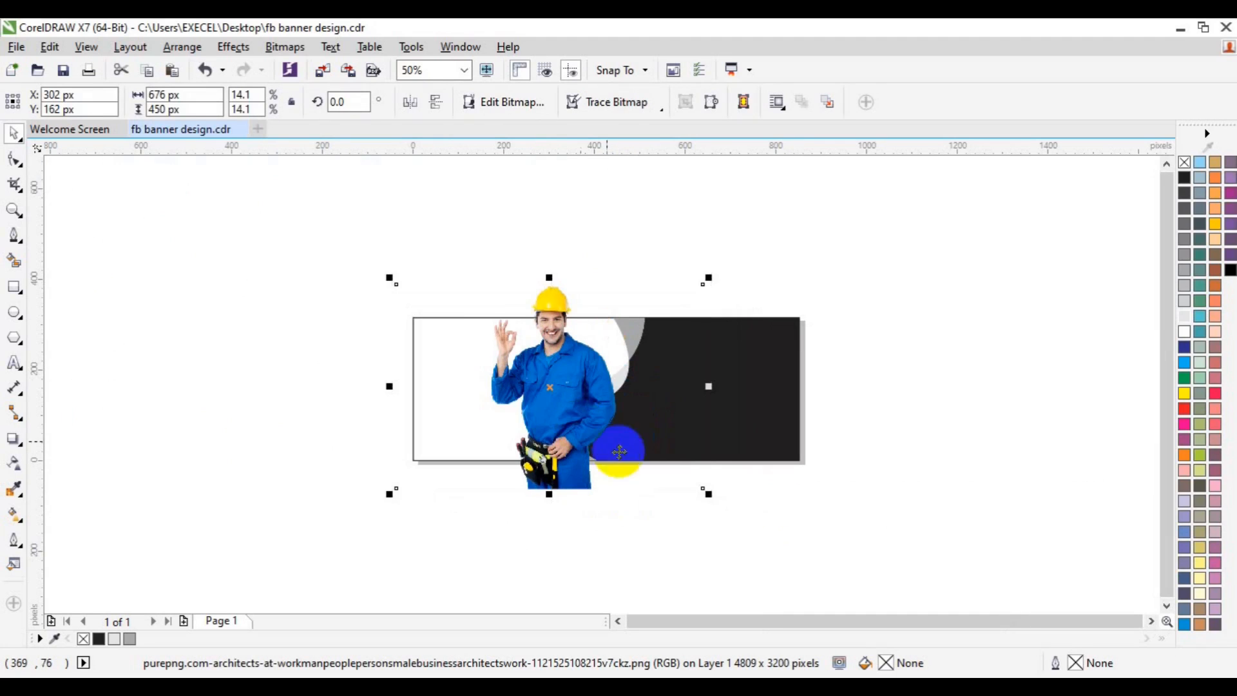
pyautogui.moveTo(709, 498); pyautogui.dragTo(685, 486)
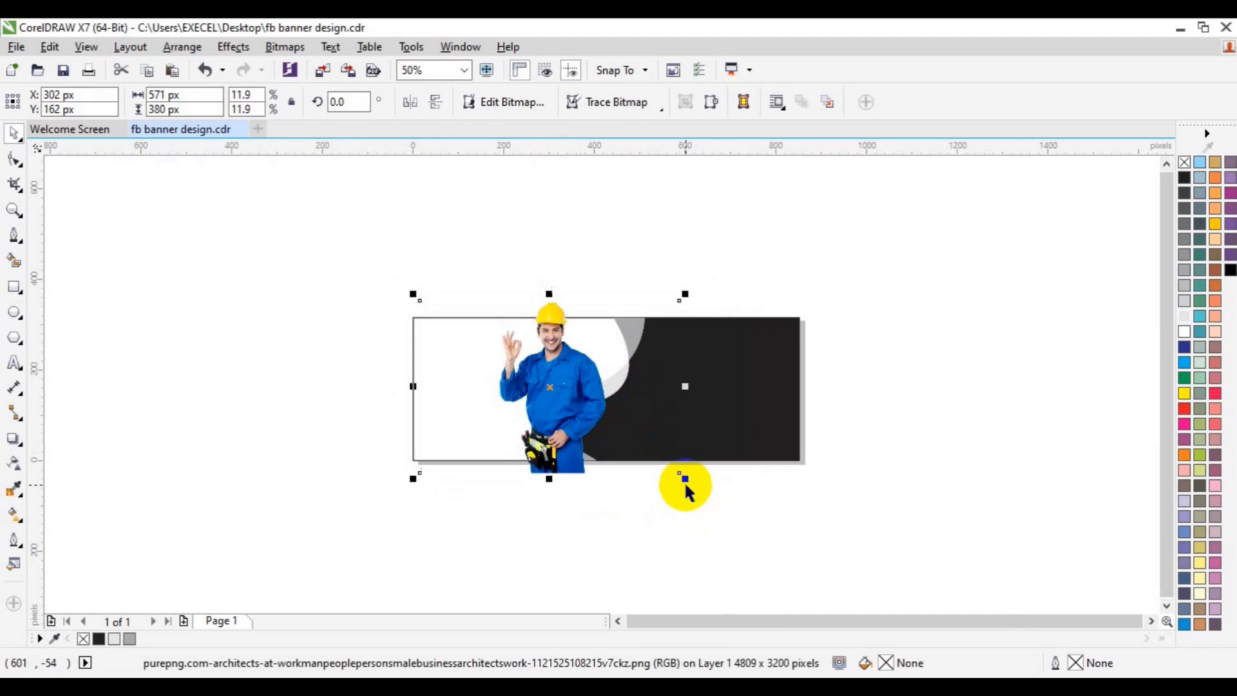
pyautogui.moveTo(555, 428); pyautogui.dragTo(541, 428)
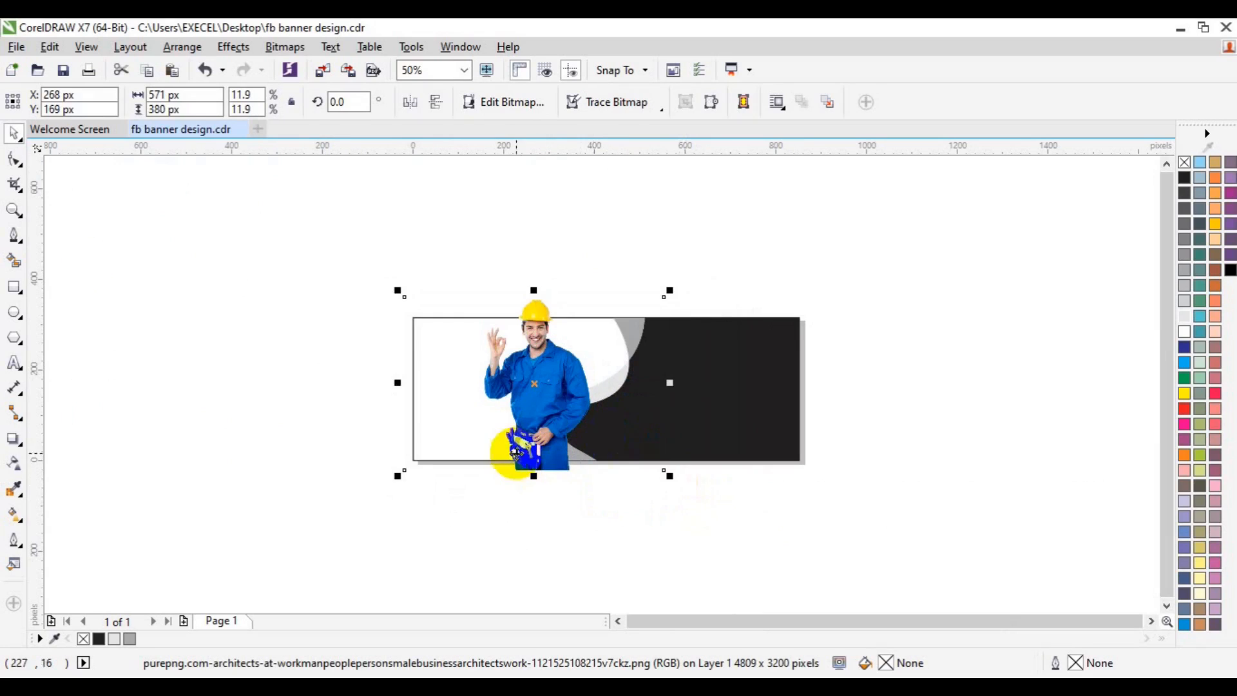
pyautogui.moveTo(670, 477); pyautogui.dragTo(651, 463)
pyautogui.moveTo(550, 375); pyautogui.dragTo(494, 411)
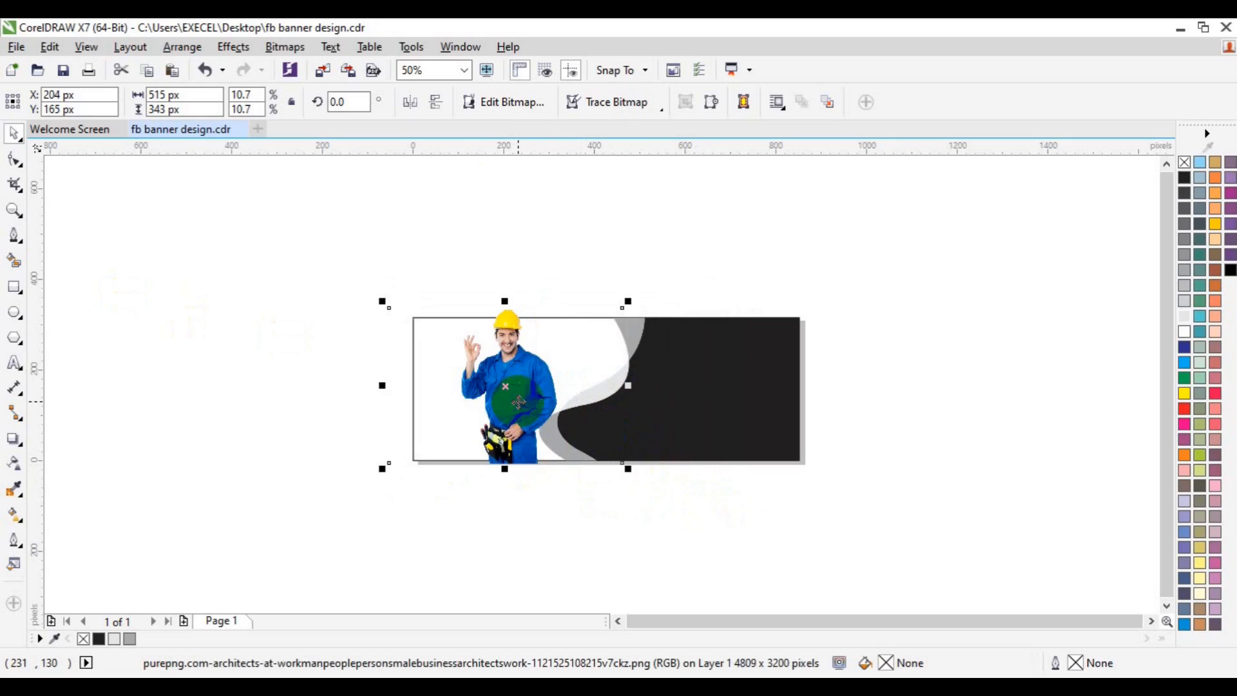
# Mirror the worker image horizontally, keeping it upright, and enlarge it to about 592 by 394 px
pyautogui.click(433, 112)
pyautogui.click(410, 101)
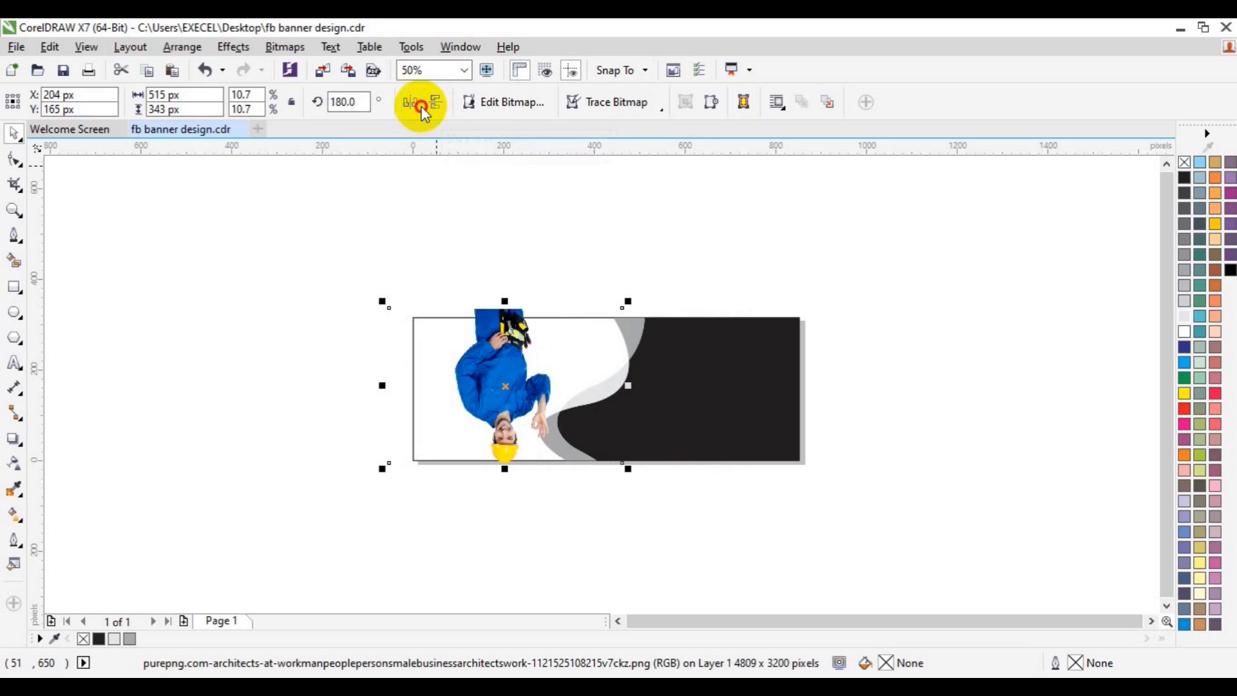
pyautogui.click(435, 104)
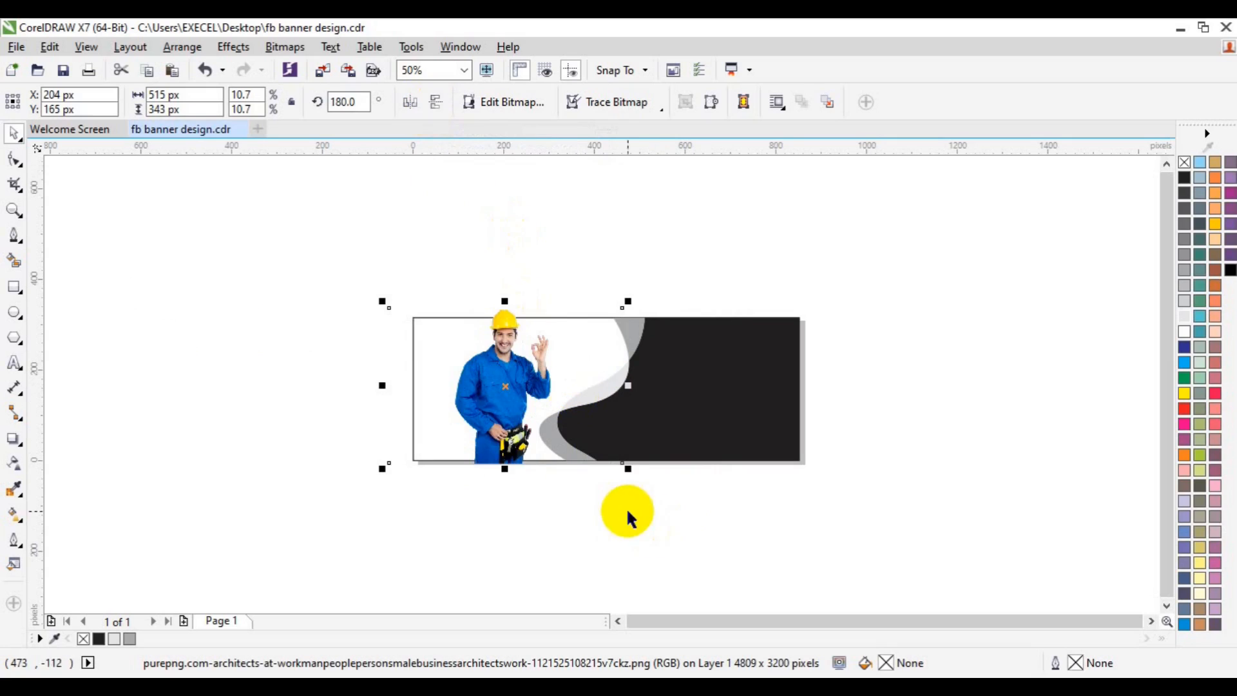
pyautogui.moveTo(627, 471)
pyautogui.mouseDown()
pyautogui.moveTo(629, 298)
pyautogui.moveTo(608, 464)
pyautogui.moveTo(646, 480)
pyautogui.mouseUp()
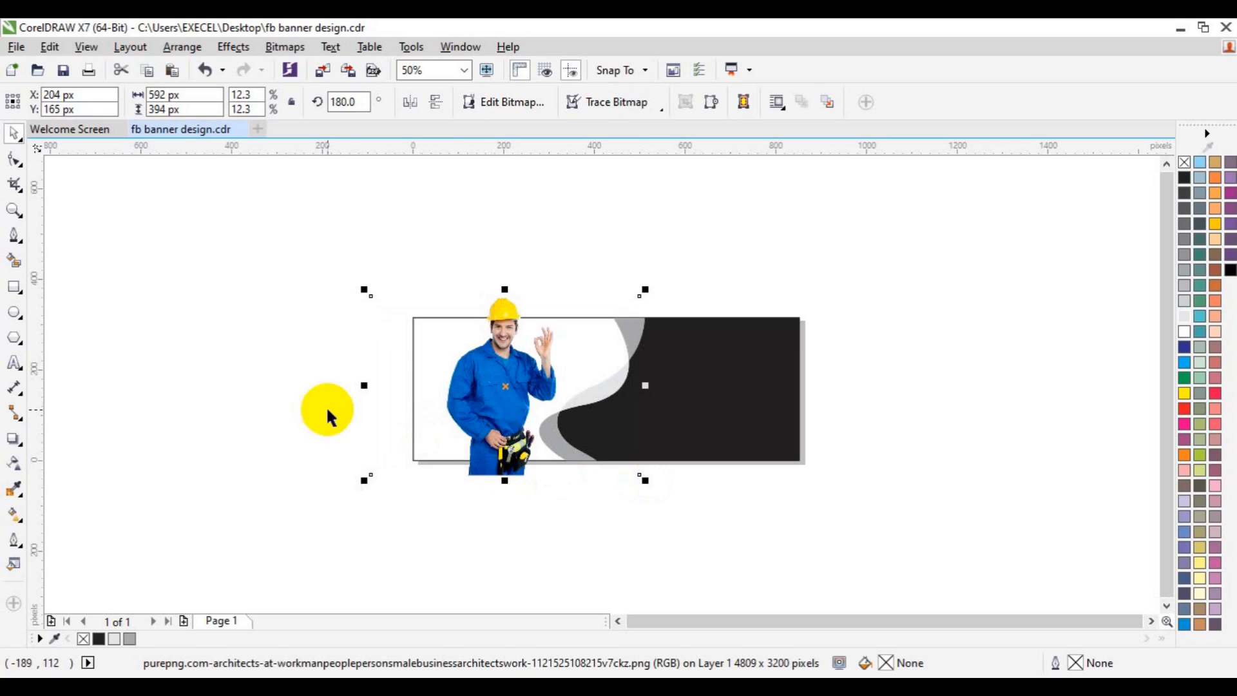
# Place a copy of the worker image over the banner's dark right end, then select the original image
pyautogui.moveTo(461, 400); pyautogui.dragTo(764, 399)
pyautogui.rightClick(764, 400)
pyautogui.click(481, 410)
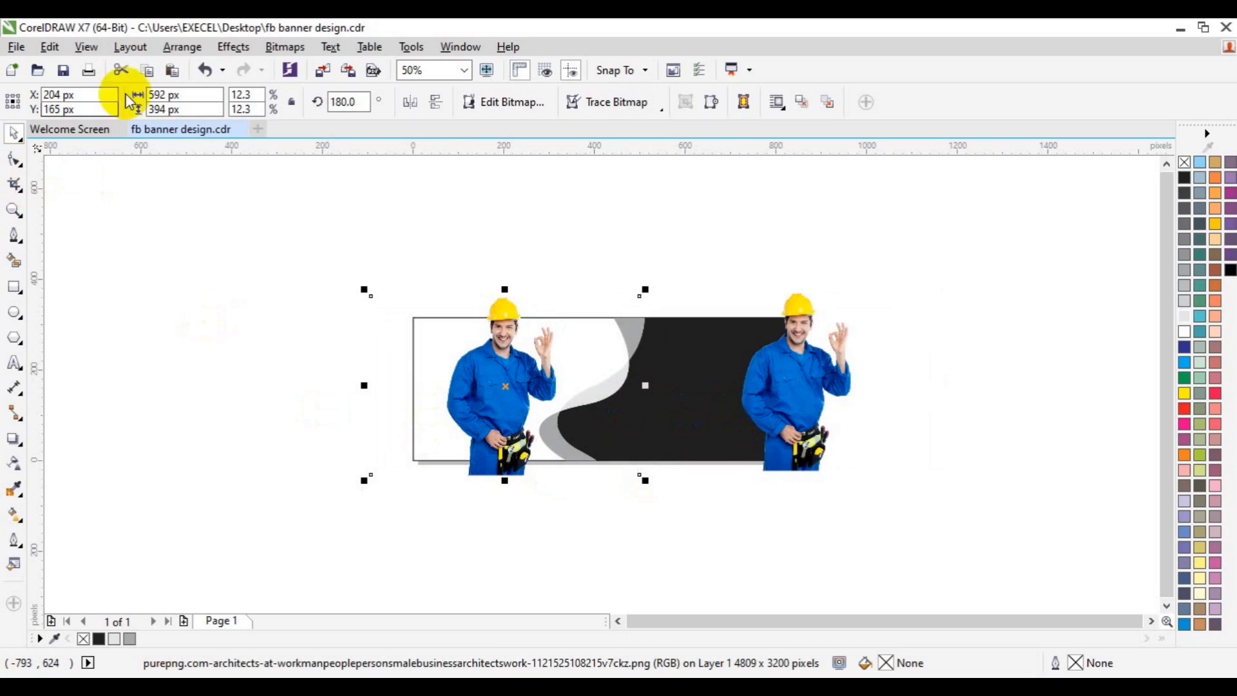
# Try to PowerClip the worker image on the white area into the banner
pyautogui.click(233, 47)
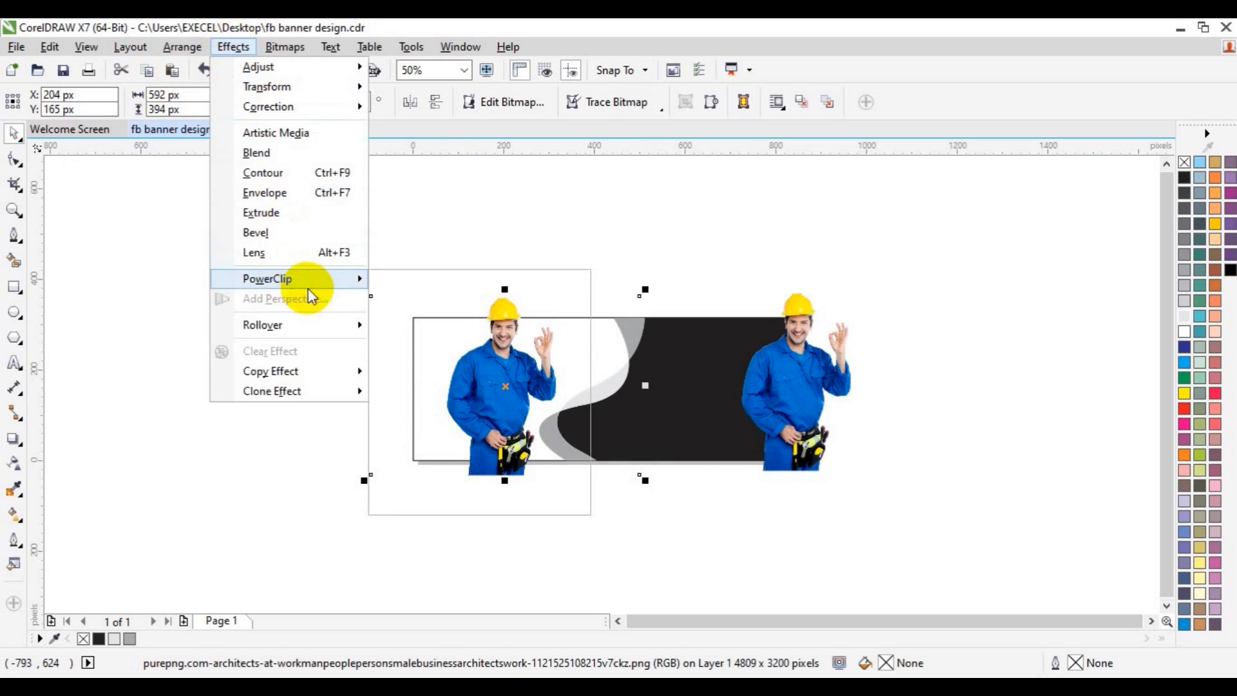
pyautogui.moveTo(304, 279)
pyautogui.click(412, 279)
pyautogui.click(561, 340)
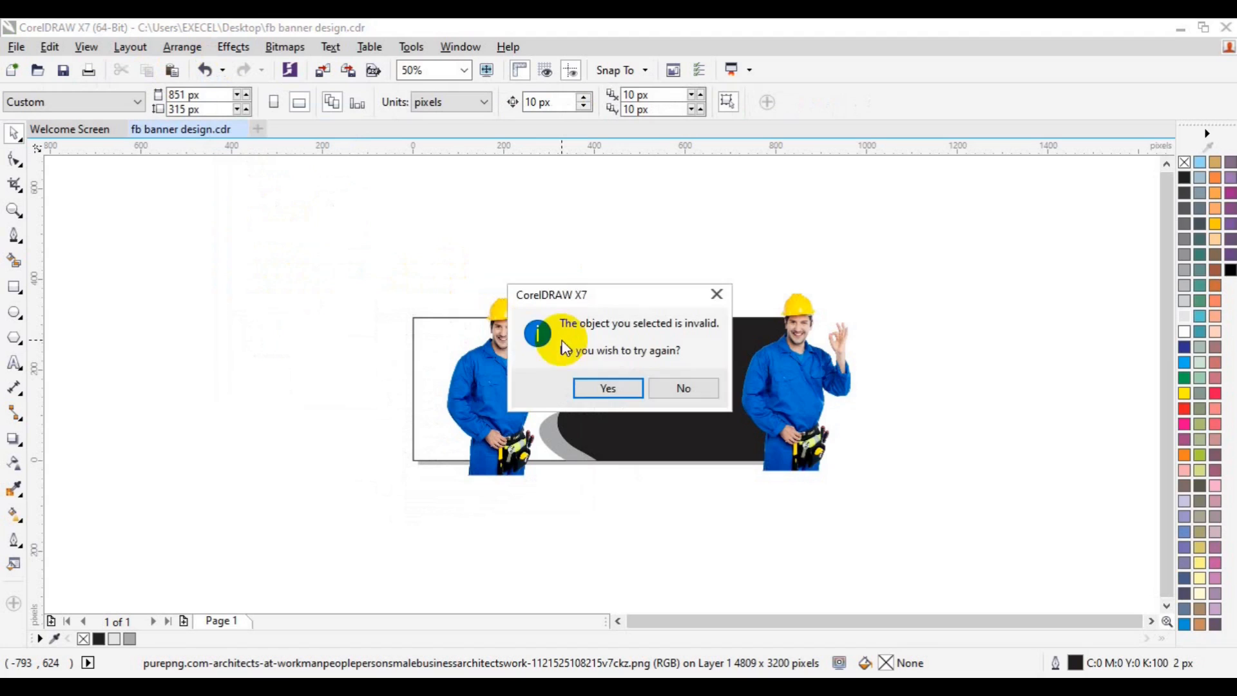
pyautogui.click(602, 387)
pyautogui.click(422, 454)
pyautogui.click(634, 388)
pyautogui.click(603, 366)
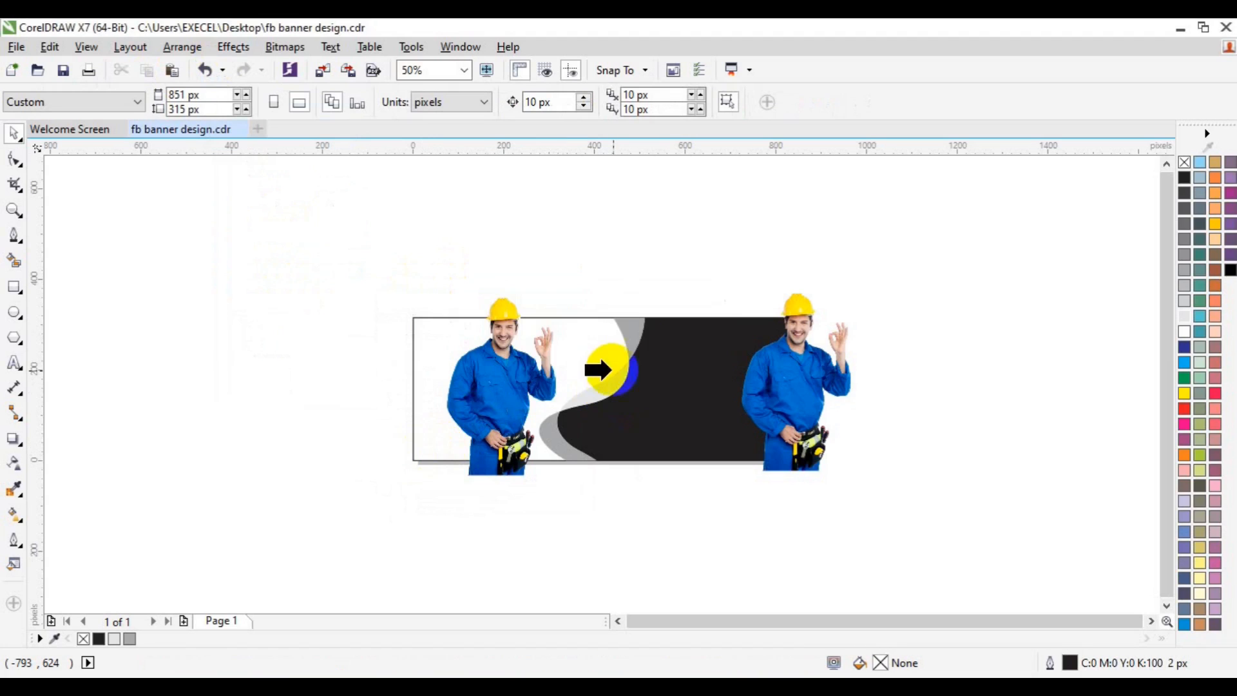
pyautogui.click(670, 390)
# Move the worker image over the banner's left edge to X -25 px and PowerClip it inside the 851 by 315 px banner rectangle
pyautogui.moveTo(468, 420); pyautogui.dragTo(416, 420)
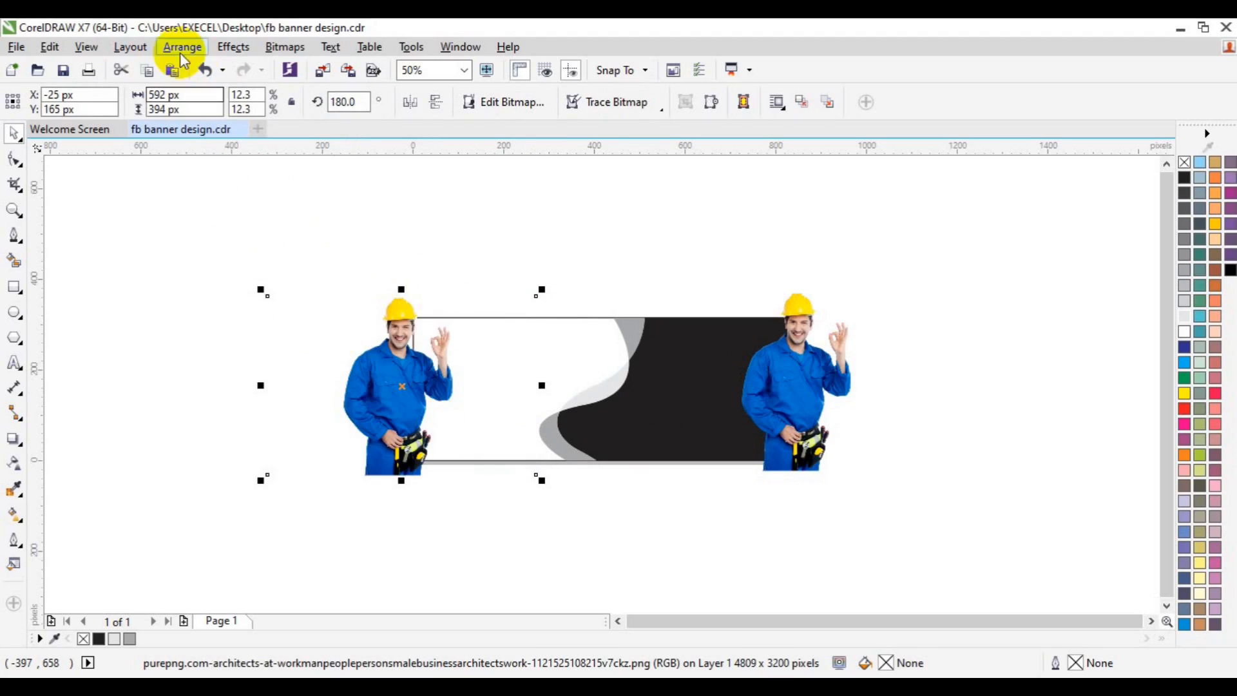
pyautogui.click(233, 47)
pyautogui.moveTo(277, 283)
pyautogui.click(419, 276)
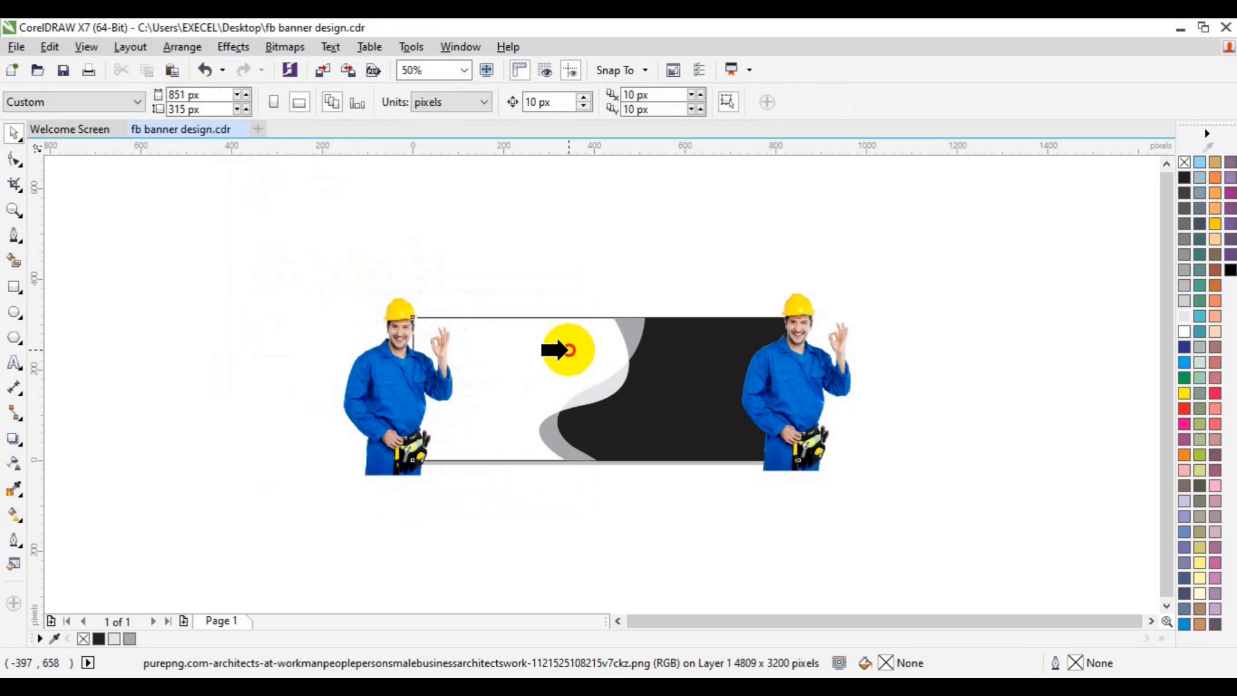
pyautogui.click(564, 350)
pyautogui.click(550, 484)
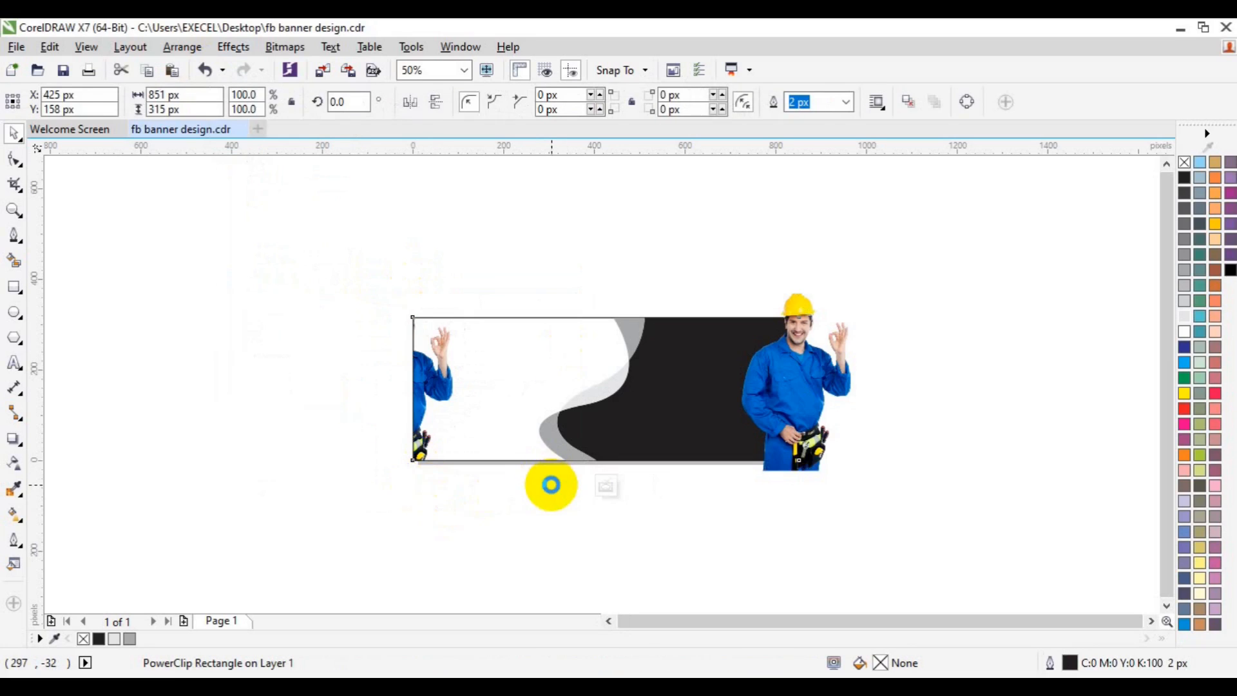
# Edit the PowerClip contents to shift the worker image to X 229 px on the white area, and finish editing
pyautogui.click(442, 432)
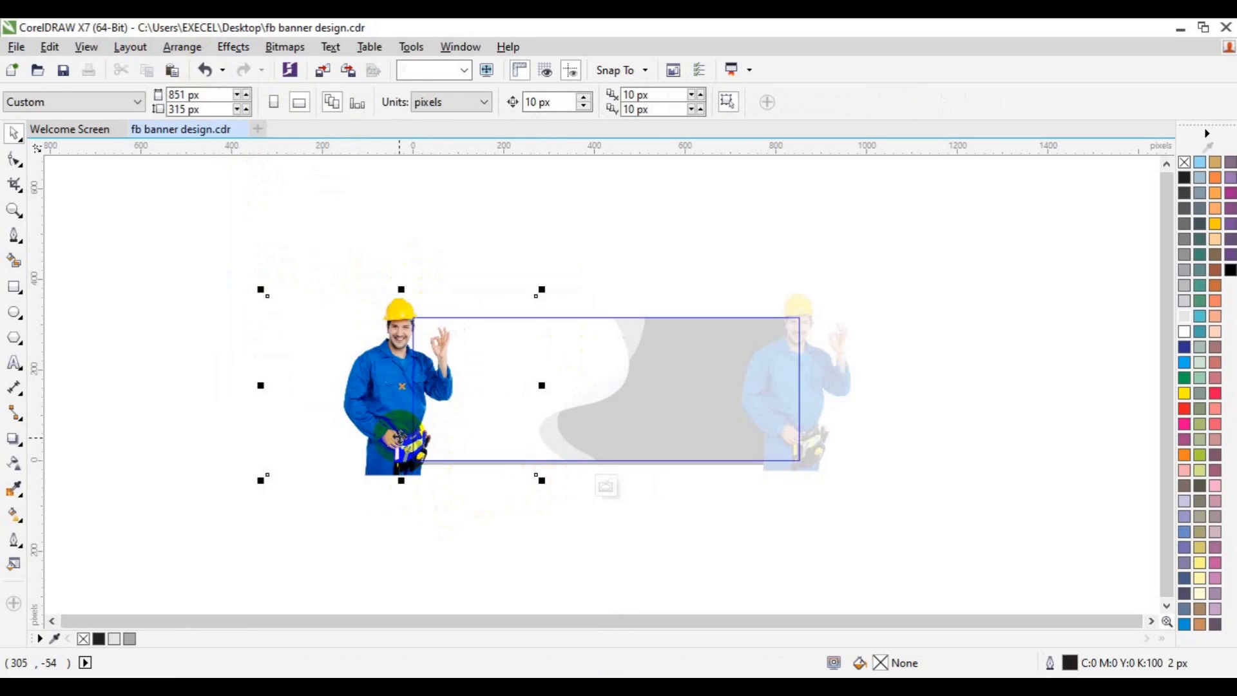
pyautogui.moveTo(441, 432); pyautogui.dragTo(499, 429)
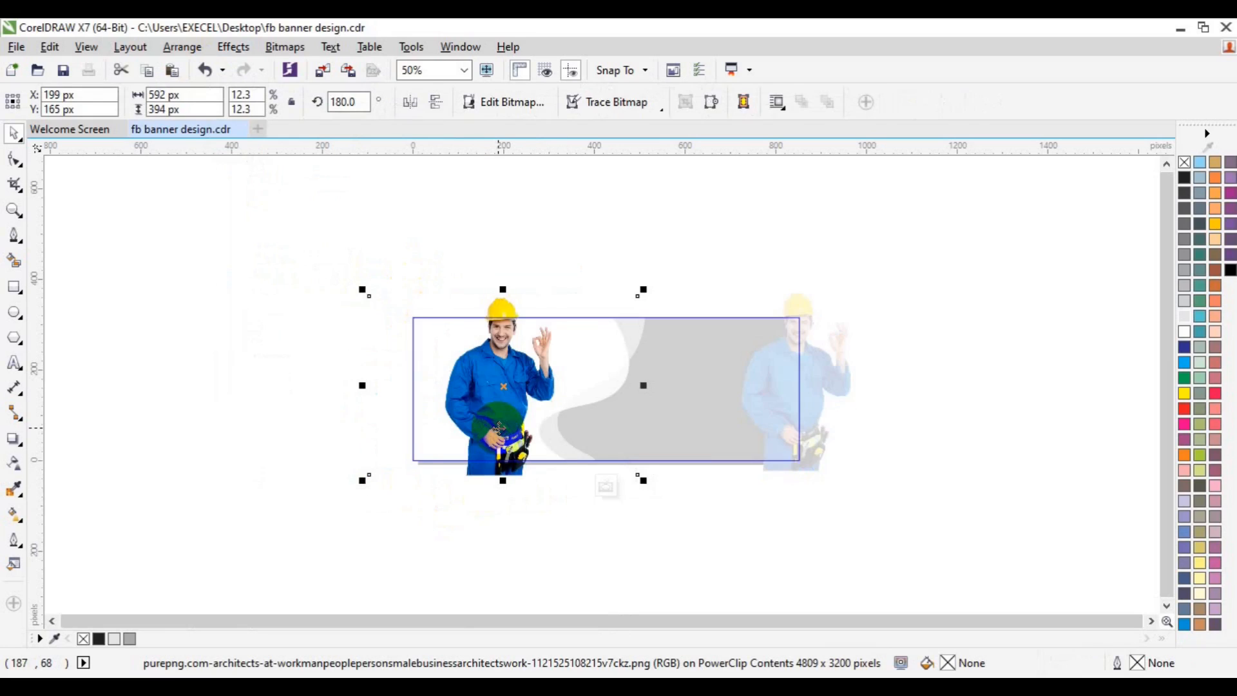
pyautogui.moveTo(502, 458); pyautogui.dragTo(515, 459)
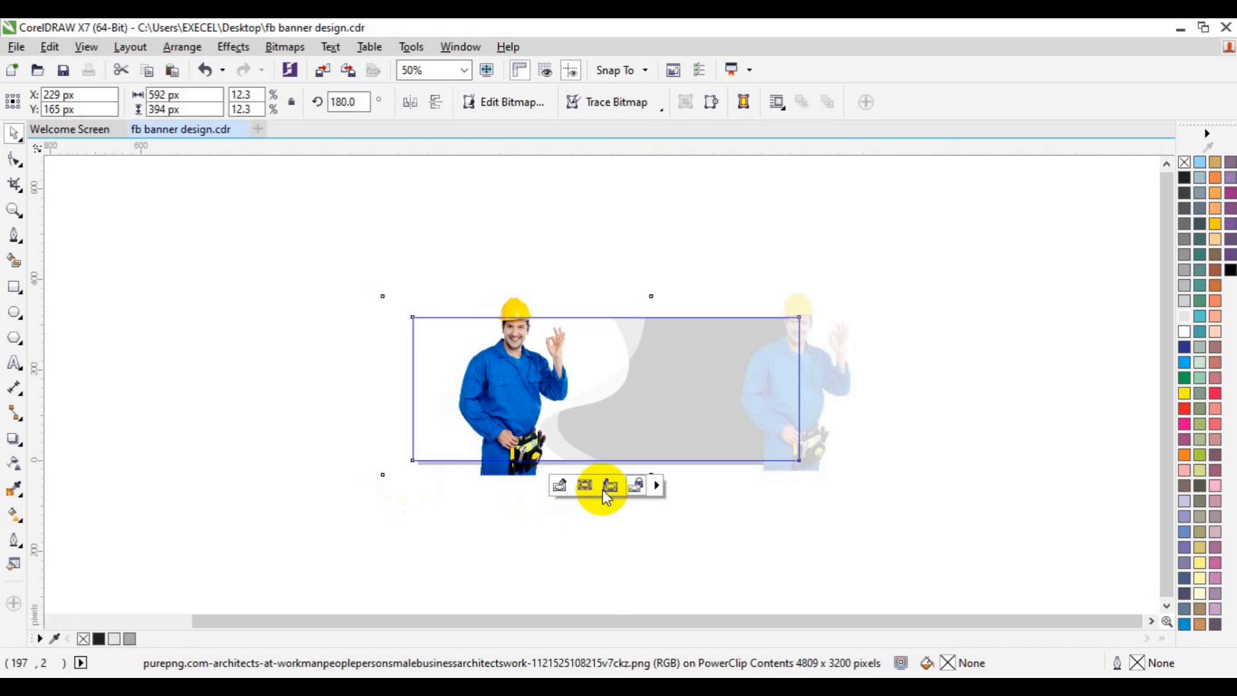
pyautogui.click(605, 489)
# Move the unclipped worker copy from the dark end of the banner onto the clipped worker and nudge it until the two figures align
pyautogui.click(786, 423)
pyautogui.moveTo(786, 423); pyautogui.dragTo(534, 445)
pyautogui.press('Left')
pyautogui.press('Left')
pyautogui.press('Left')
pyautogui.press('Left')
pyautogui.press('Left')
pyautogui.press('Left')
pyautogui.press('Left')
pyautogui.press('Left')
pyautogui.press('Left')
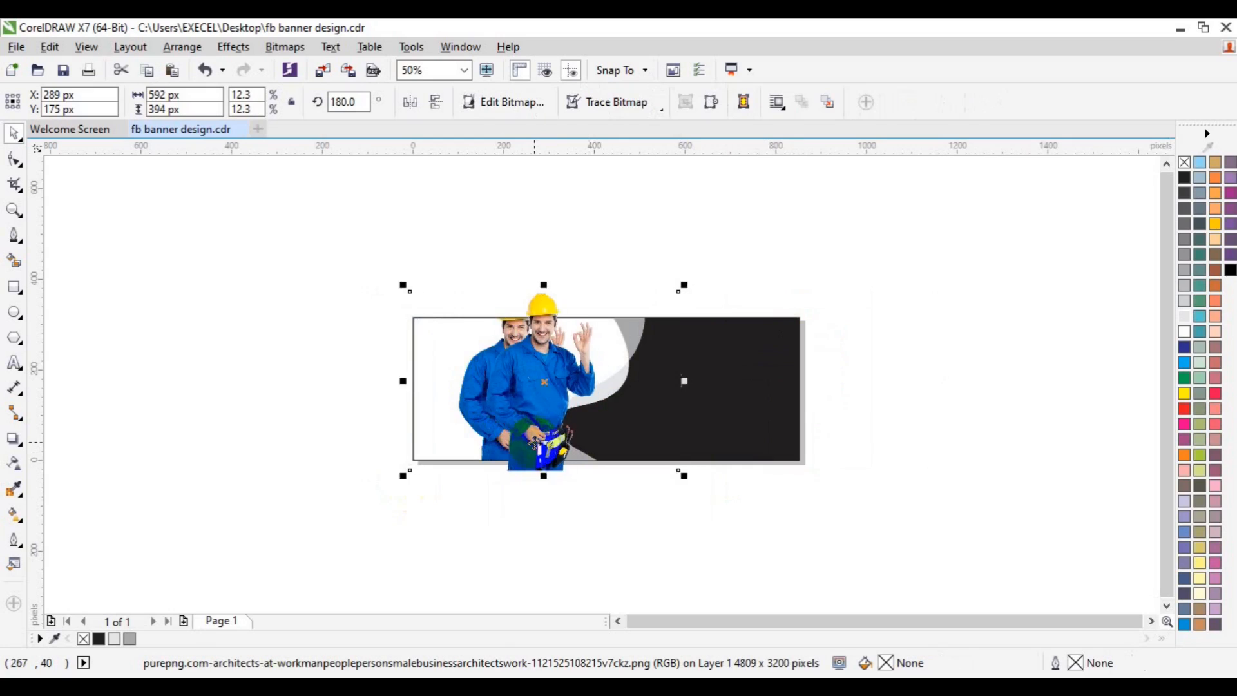
pyautogui.press('Right')
pyautogui.press('Right')
pyautogui.press('Up')
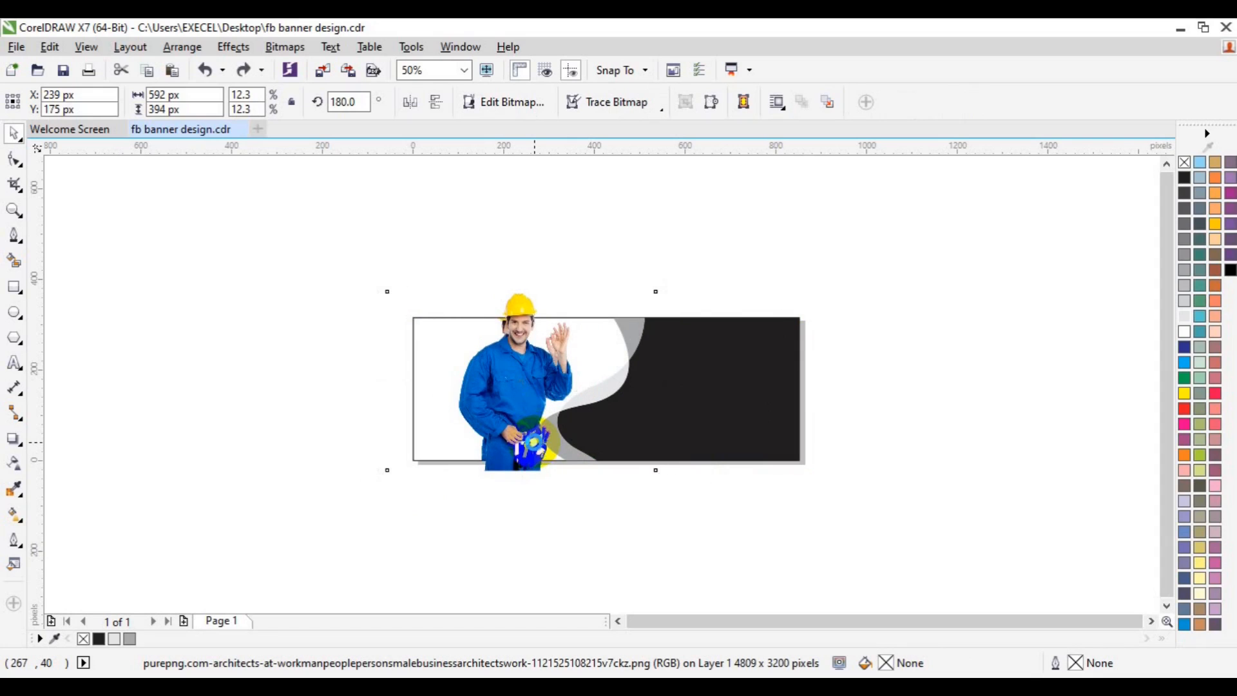
# Crop the worker copy from its left side by moving the two left nodes inward as far as his helmet
pyautogui.click(14, 160)
pyautogui.moveTo(218, 238); pyautogui.dragTo(442, 502)
pyautogui.press('Right')
pyautogui.press('Right')
pyautogui.press('Right')
pyautogui.press('Right')
pyautogui.press('Right')
pyautogui.press('Right')
pyautogui.press('Right')
pyautogui.press('Right')
pyautogui.press('Right')
pyautogui.press('Right')
pyautogui.press('Right')
pyautogui.press('Right')
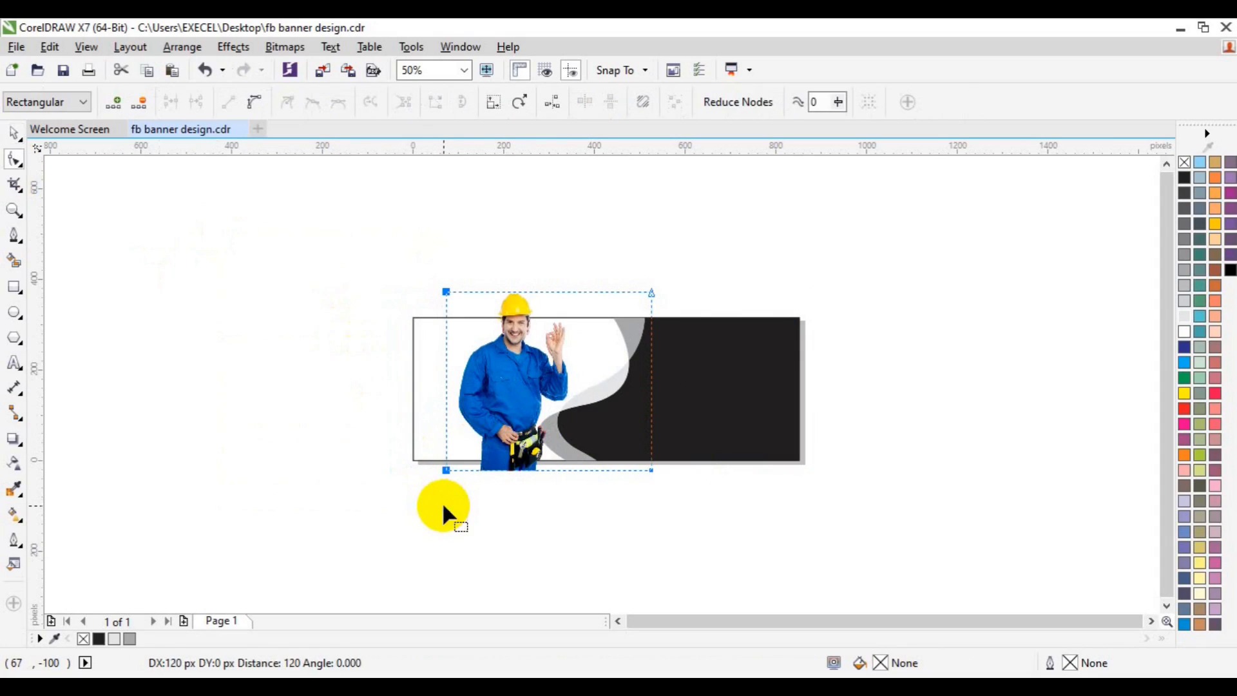
pyautogui.press('Right')
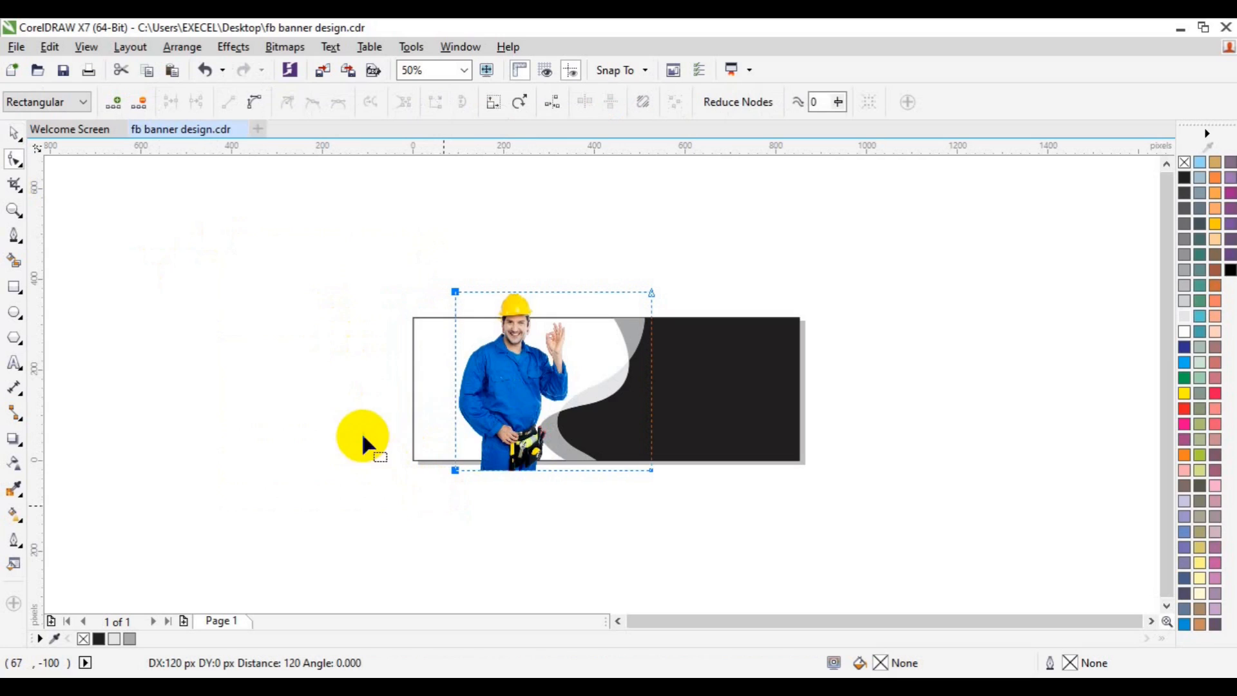
pyautogui.press('Right')
pyautogui.press('Right')
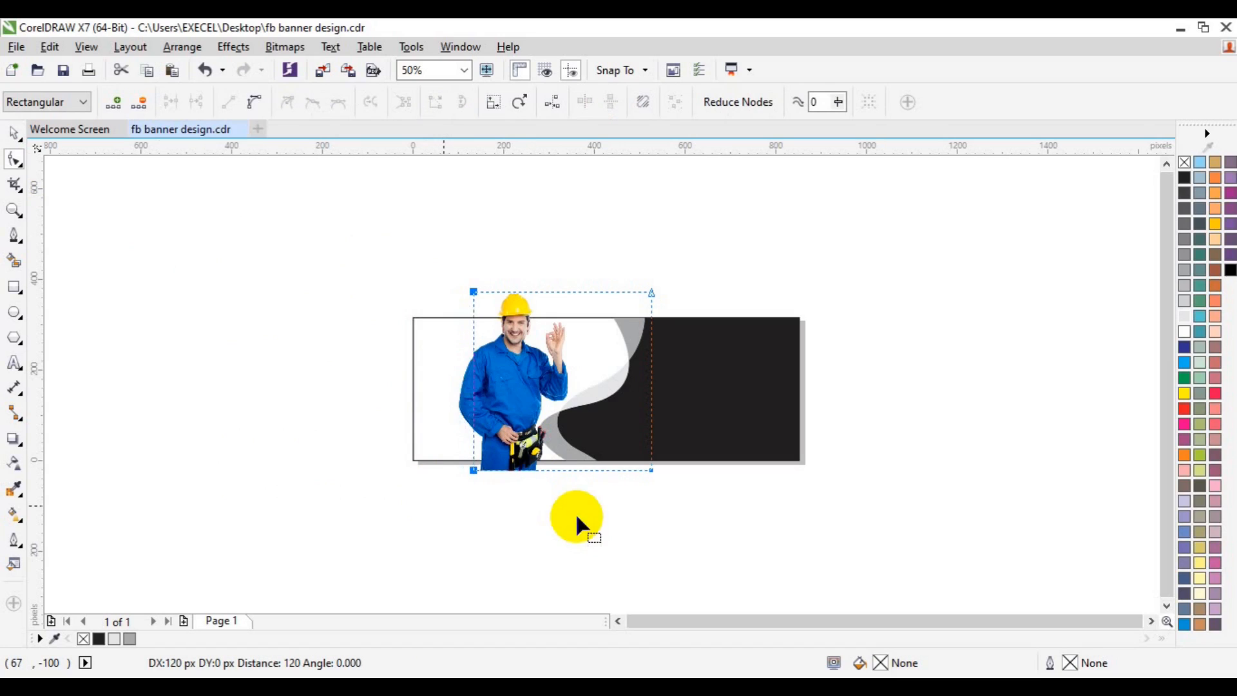
pyautogui.press('Right')
pyautogui.press('Right')
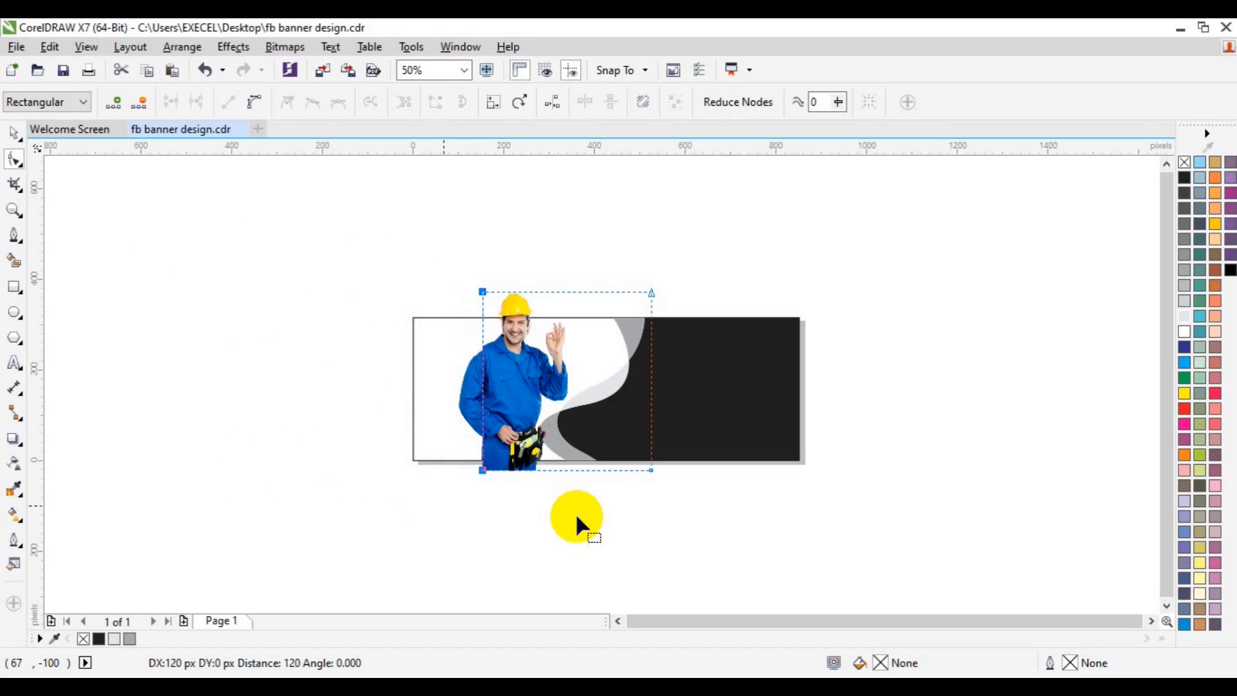
pyautogui.press('Right')
pyautogui.press('Right')
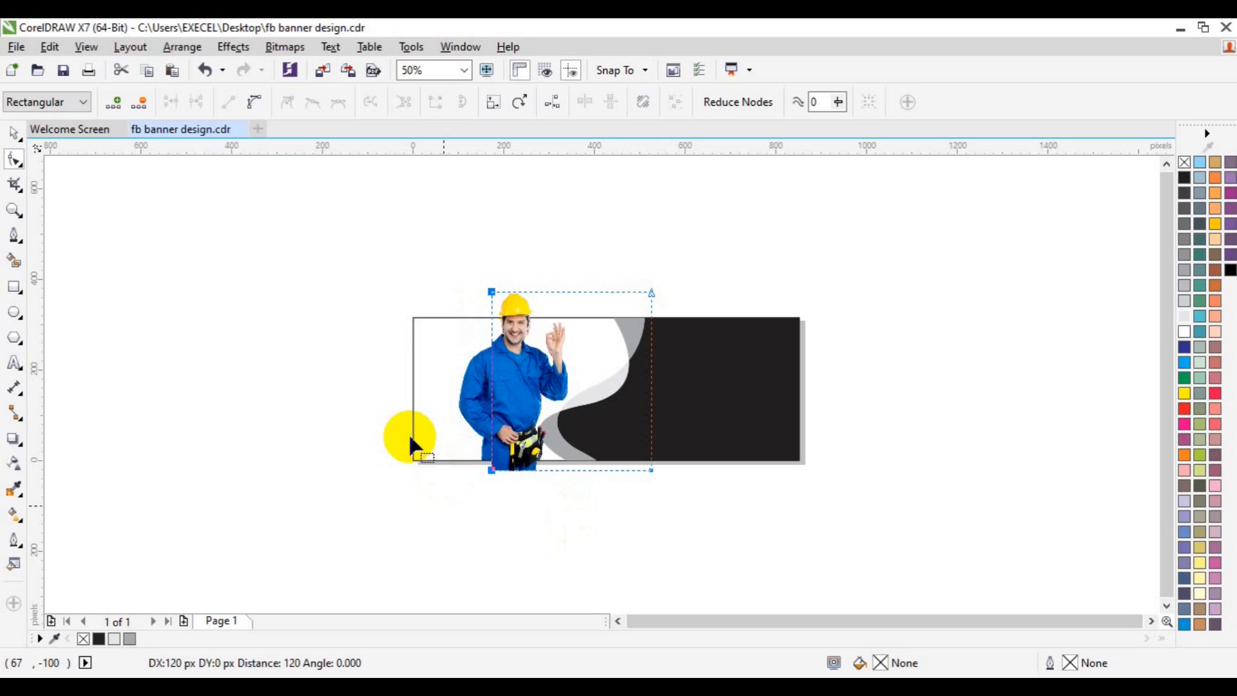
pyautogui.press('Right')
pyautogui.press('Right')
pyautogui.click(411, 436)
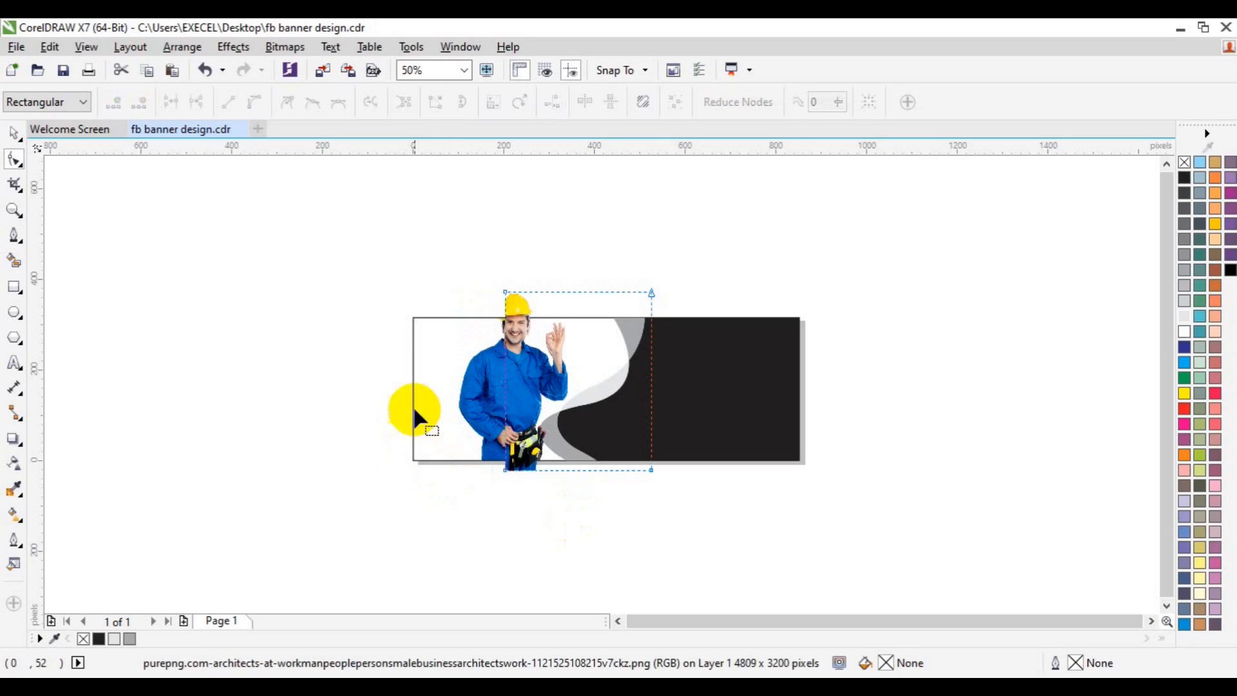
# Move the worker copy's two left crop nodes back outward to just beyond his elbow
pyautogui.moveTo(578, 473); pyautogui.dragTo(576, 482)
pyautogui.press('Left')
pyautogui.press('Left')
pyautogui.press('Left')
pyautogui.press('Left')
pyautogui.press('Left')
pyautogui.press('Left')
pyautogui.press('Left')
pyautogui.press('Left')
pyautogui.press('Left')
pyautogui.press('Left')
pyautogui.press('Left')
pyautogui.press('Left')
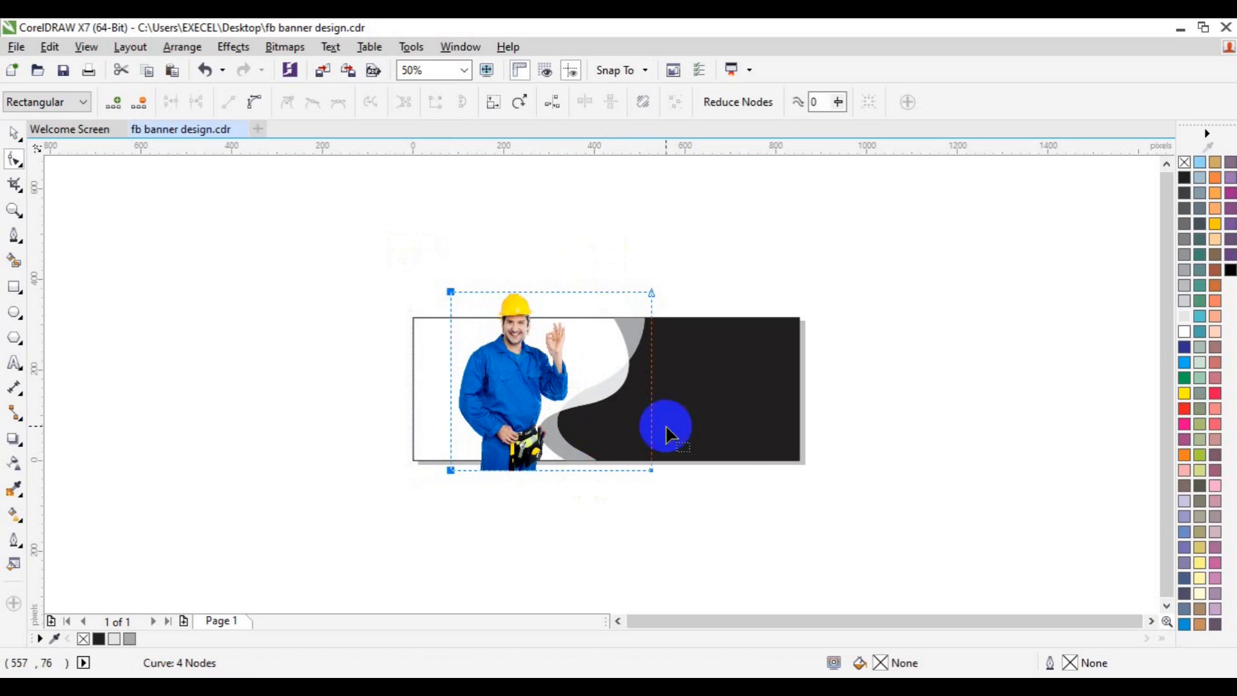
# Crop the worker copy's bottom edge up to the banner's lower edge, leaving the image about 442 by 364 px, and deselect it
pyautogui.moveTo(725, 471); pyautogui.dragTo(384, 433)
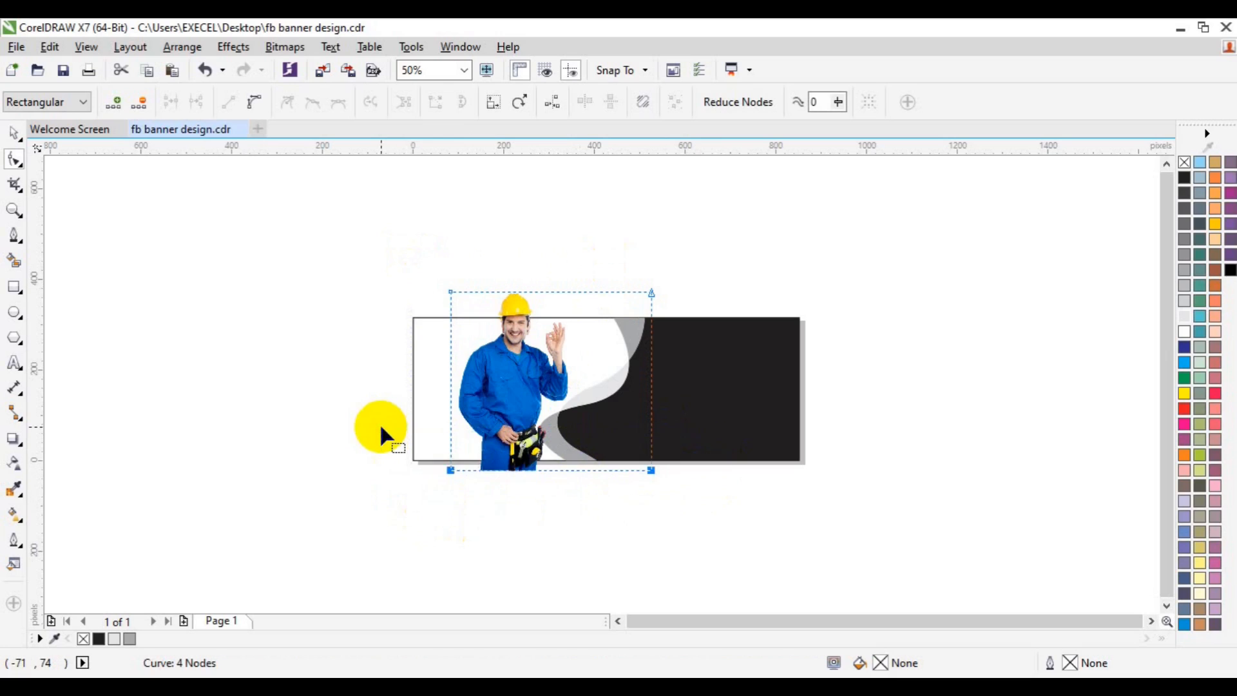
pyautogui.press('Up')
pyautogui.press('Up')
pyautogui.press('Up')
pyautogui.press('Up')
pyautogui.press('Up')
pyautogui.press('Up')
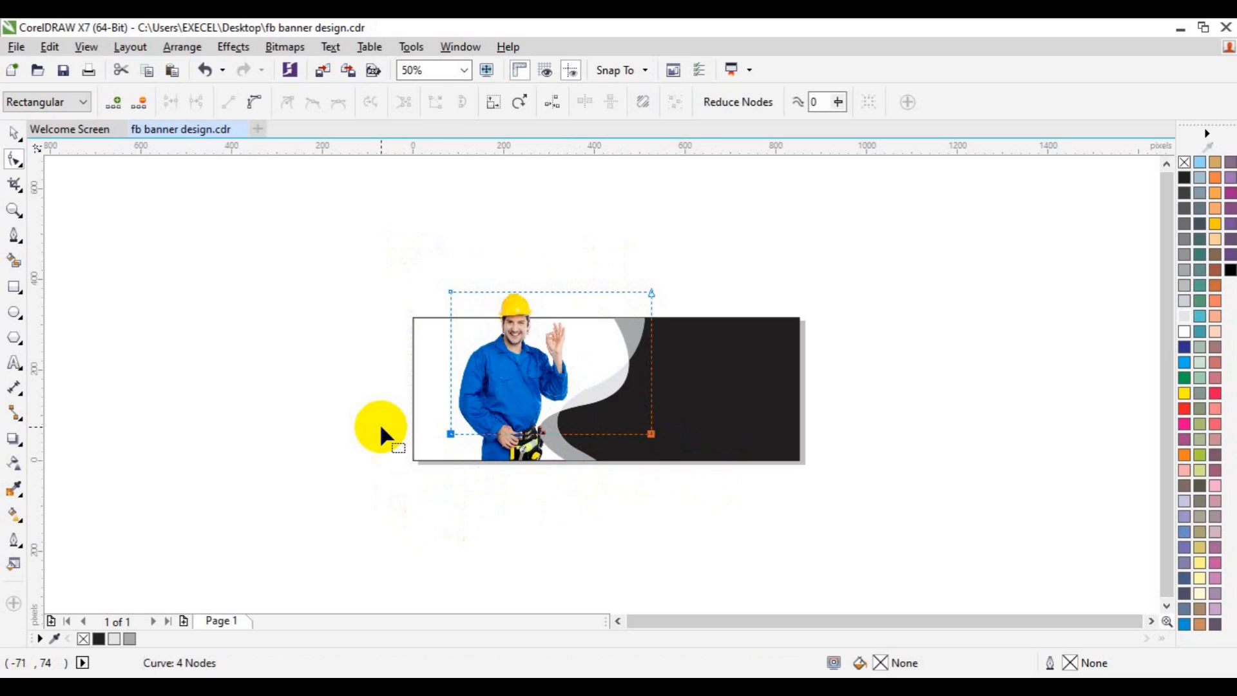
pyautogui.press('Down')
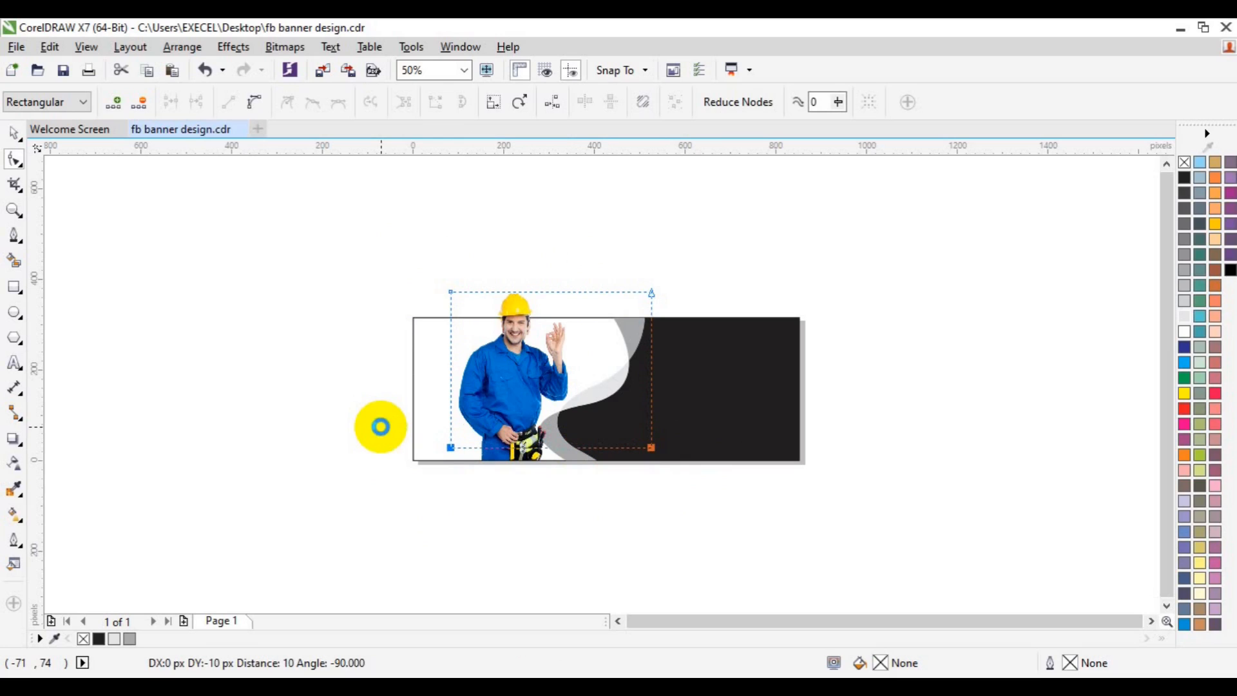
pyautogui.press('space')
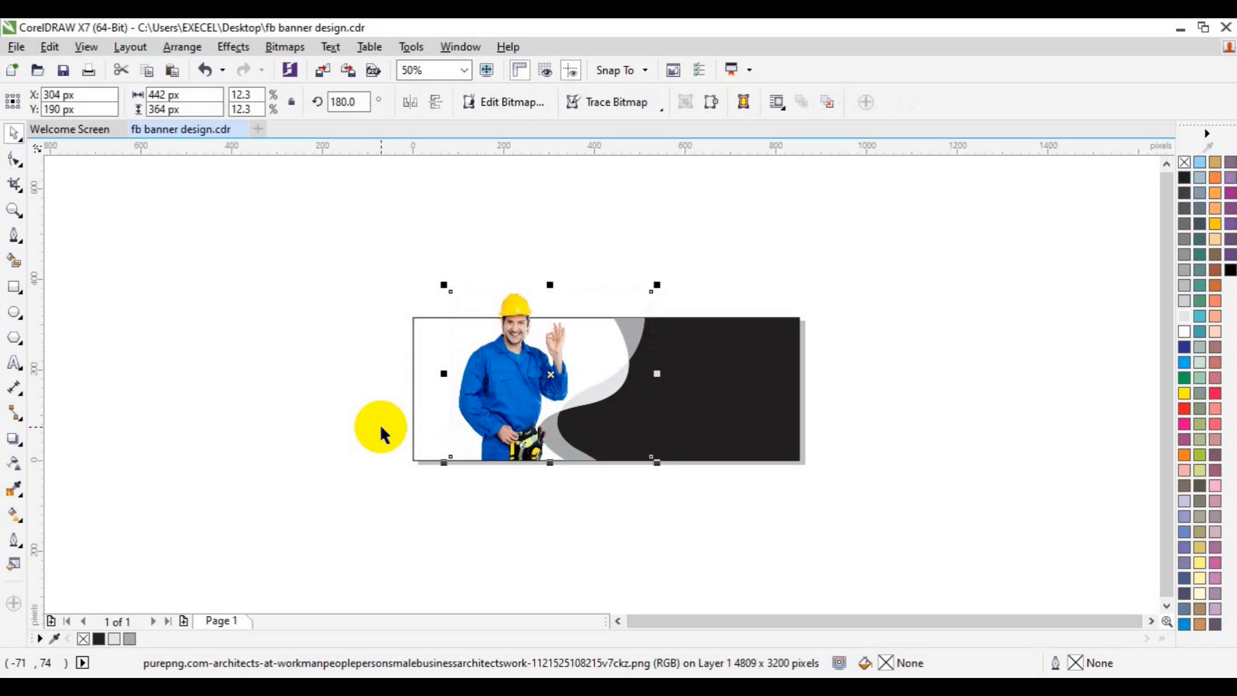
pyautogui.click(292, 355)
pyautogui.click(14, 235)
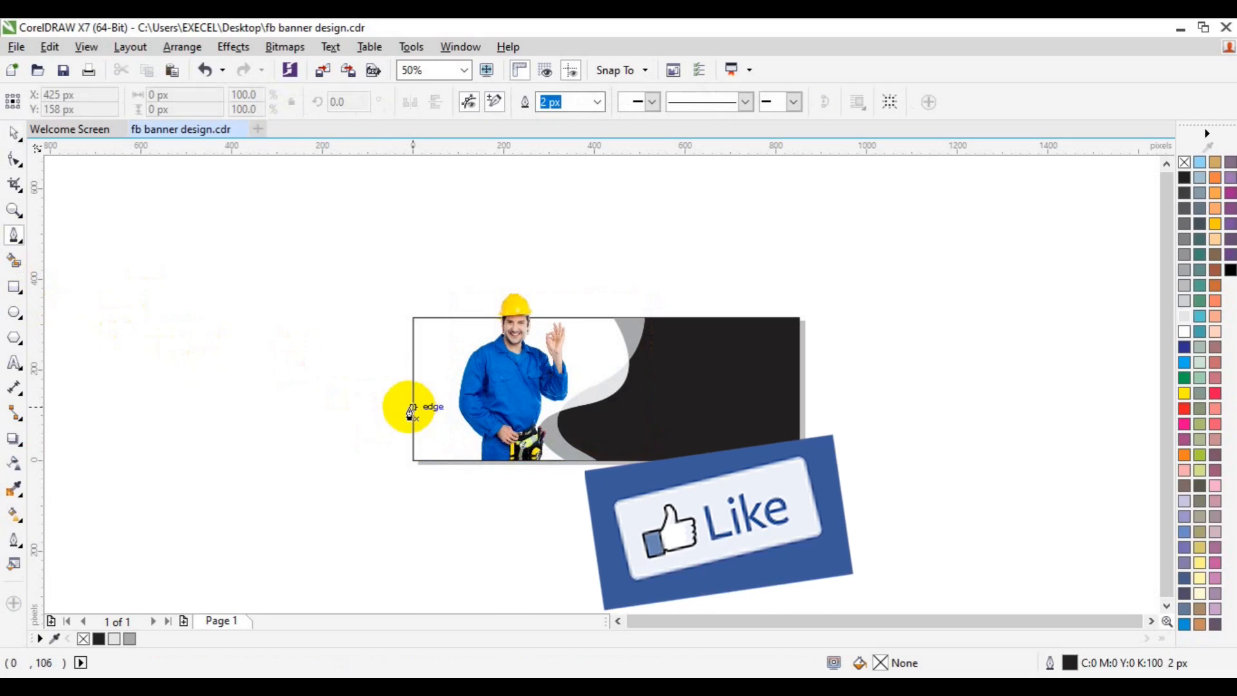
pyautogui.click(407, 366)
pyautogui.moveTo(484, 404); pyautogui.dragTo(499, 445)
pyautogui.click(467, 472)
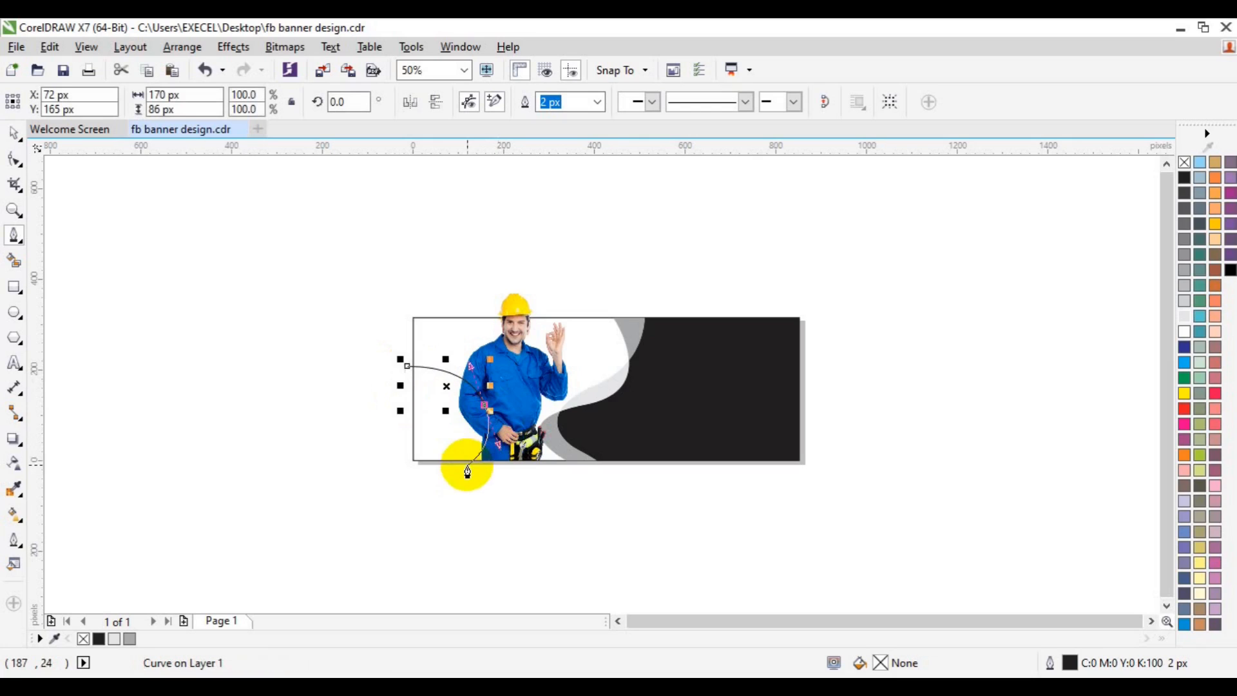
pyautogui.moveTo(516, 456); pyautogui.dragTo(560, 433)
pyautogui.press('Escape')
pyautogui.press('space')
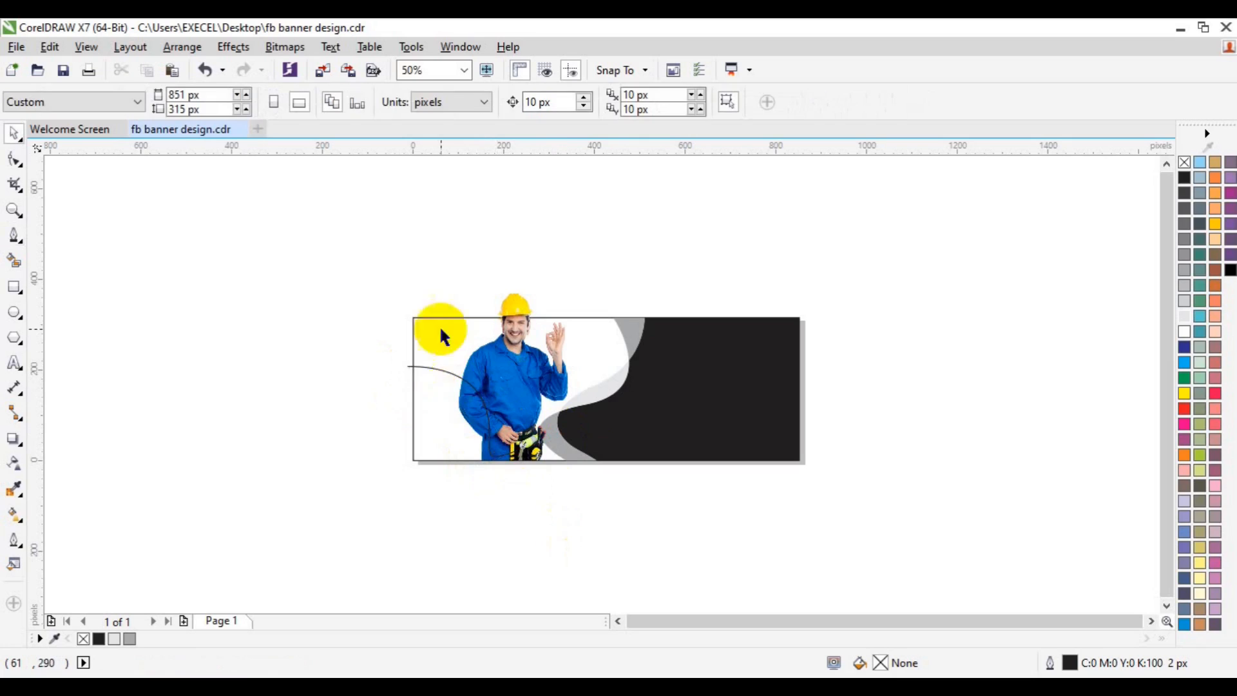
pyautogui.click(440, 368)
pyautogui.press('Delete')
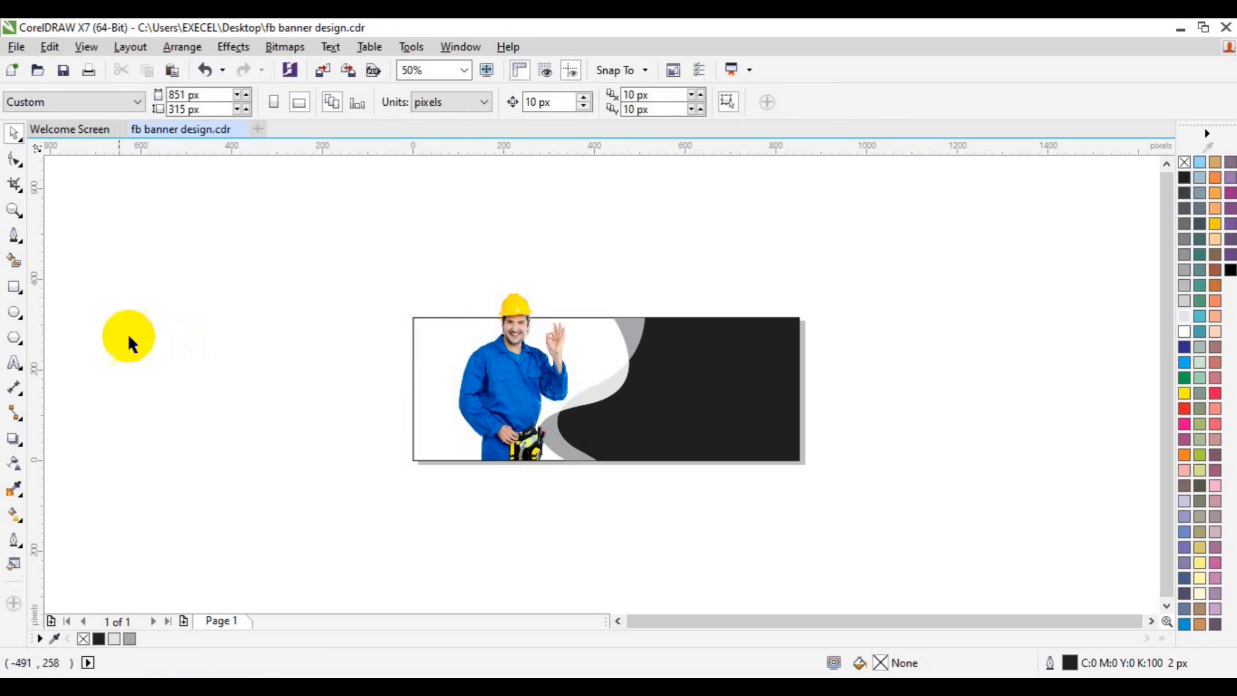
# Draw an open Pen curve about 234 by 220 px from the banner's left edge, bulging around its lower-left corner
pyautogui.click(14, 235)
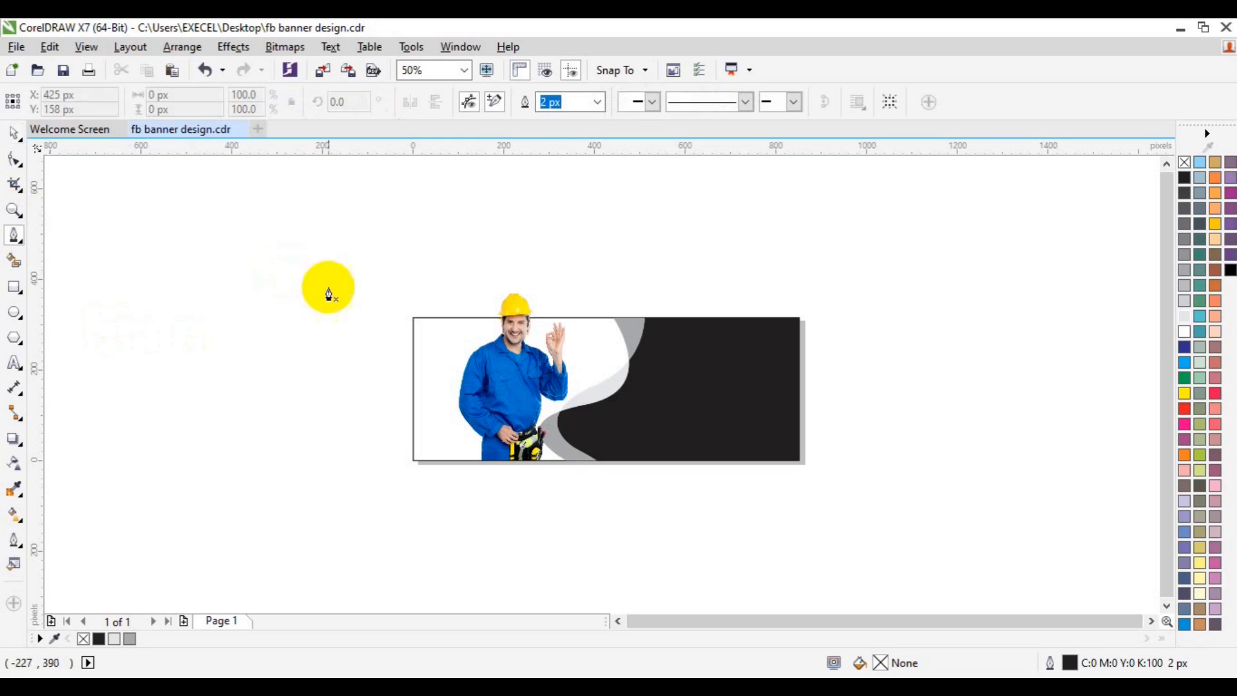
pyautogui.click(413, 371)
pyautogui.moveTo(487, 419)
pyautogui.mouseDown()
pyautogui.moveTo(499, 438)
pyautogui.moveTo(451, 450)
pyautogui.moveTo(447, 469)
pyautogui.mouseUp()
pyautogui.click(384, 471)
pyautogui.press('space')
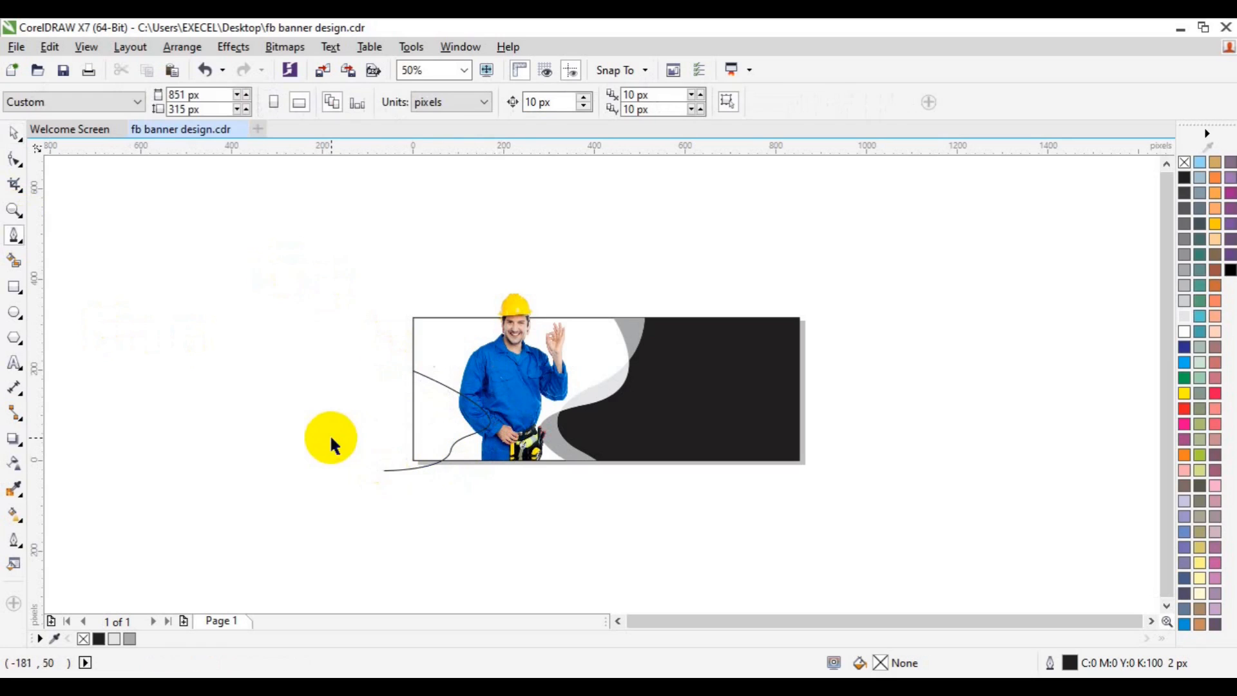
# Reshape the pen curve's nodes and handles into a smooth wave bulging toward the worker and ending outside the lower-left corner
pyautogui.click(483, 420)
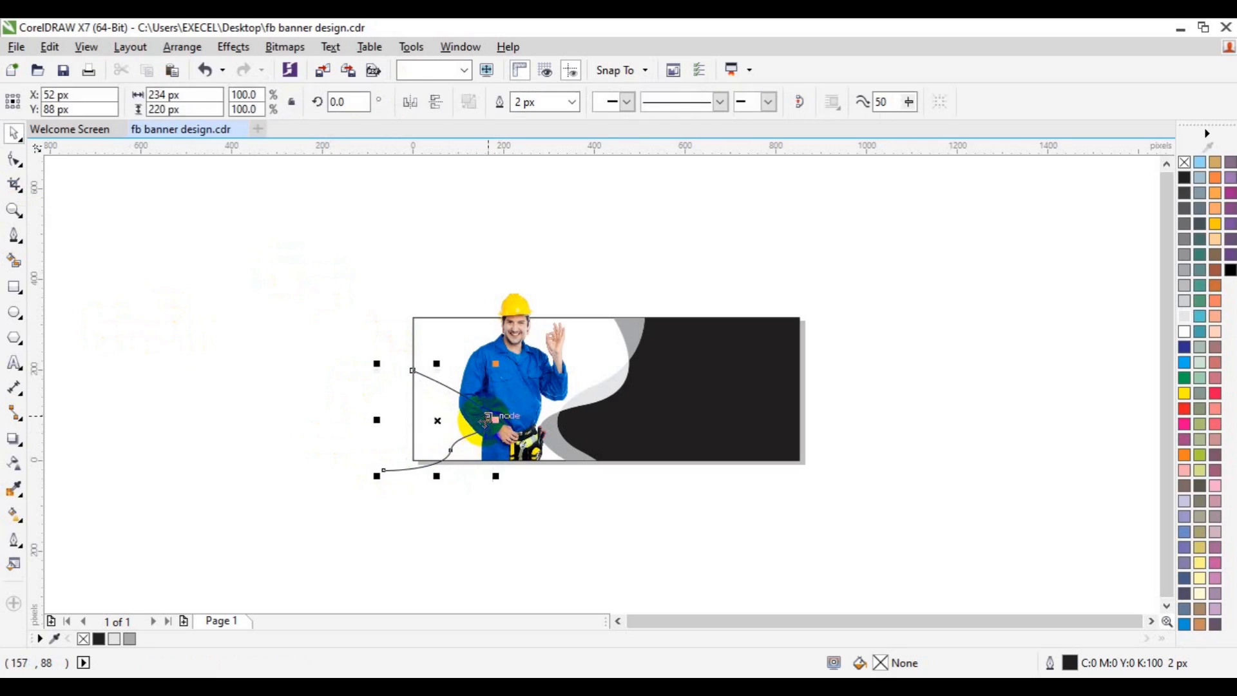
pyautogui.click(14, 159)
pyautogui.moveTo(329, 404); pyautogui.dragTo(525, 521)
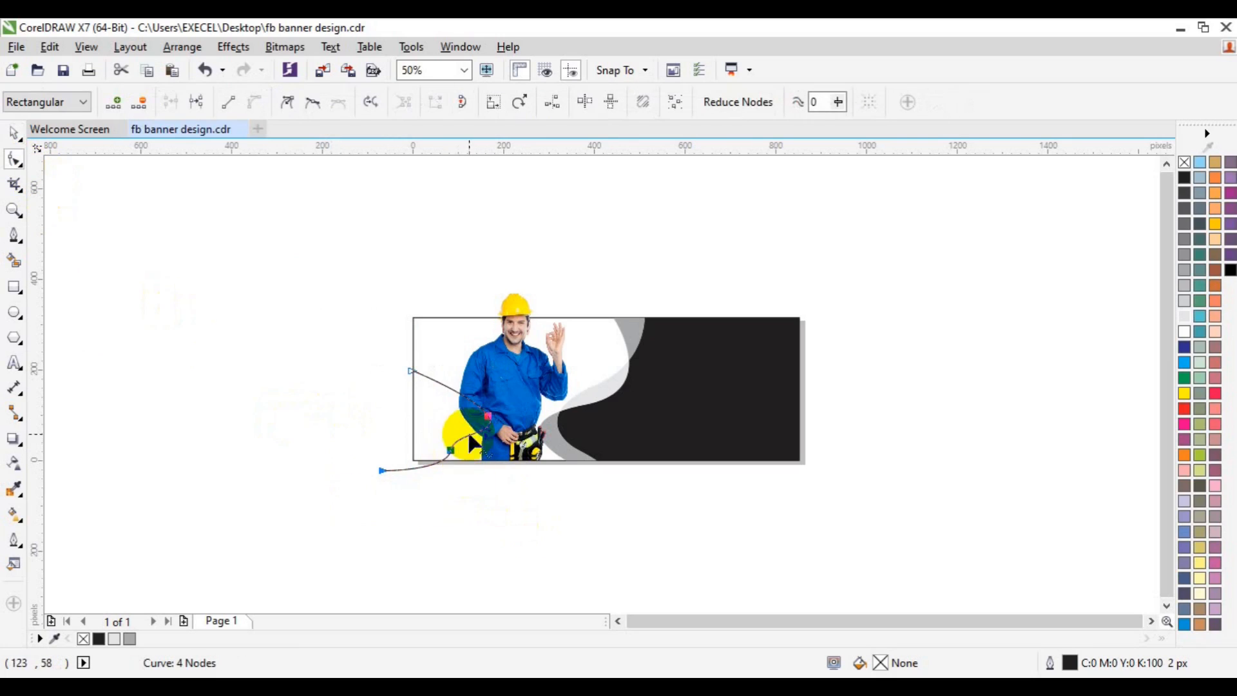
pyautogui.moveTo(450, 448); pyautogui.dragTo(509, 459)
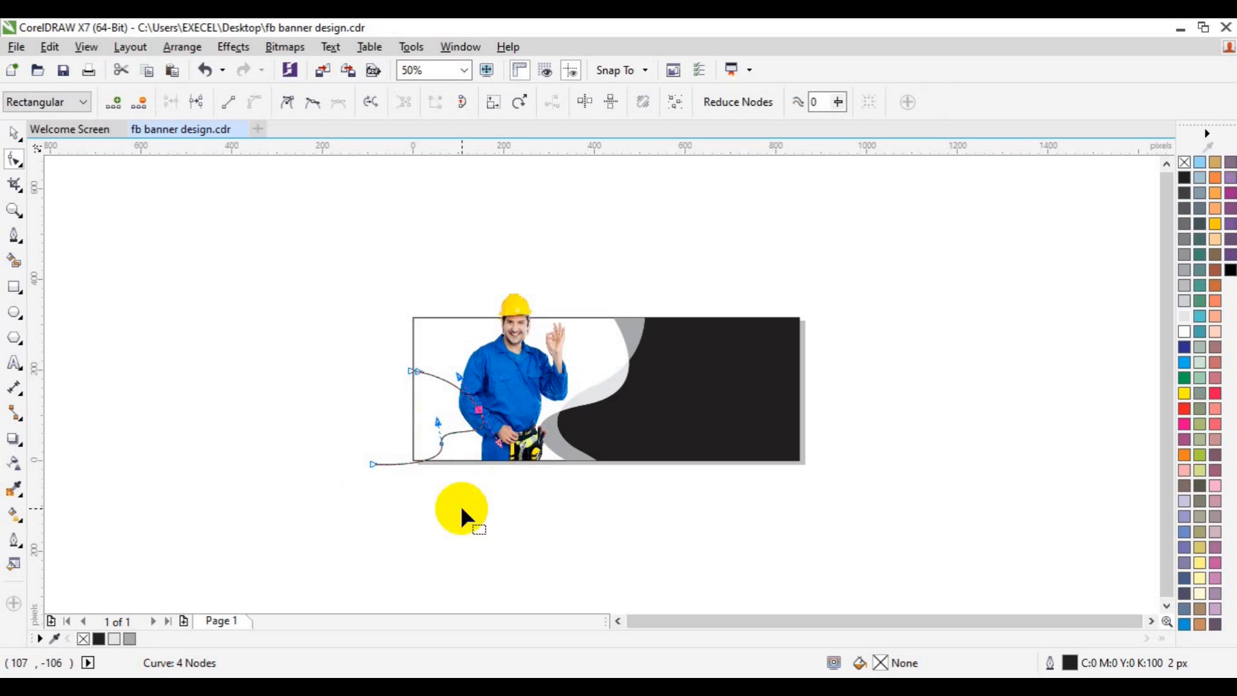
pyautogui.press('space')
# Smart Fill the area enclosed by the pen curve and the banner's lower-left corner with black and no outline
pyautogui.click(15, 257)
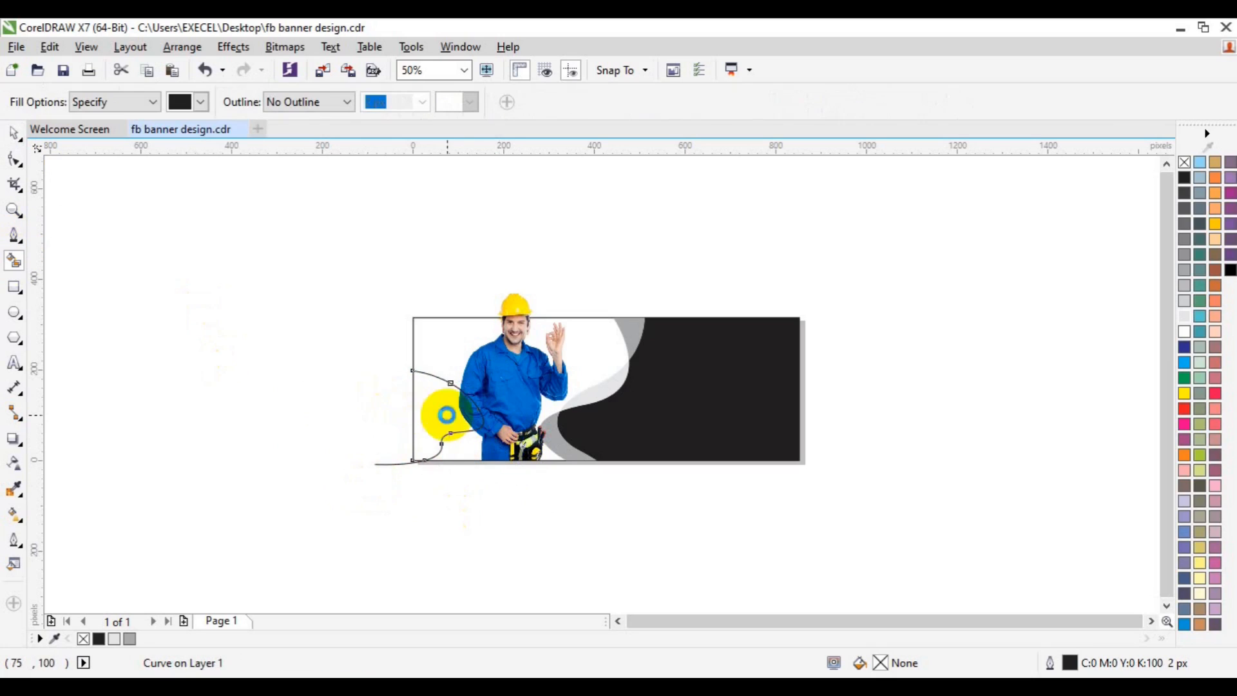
pyautogui.click(454, 417)
pyautogui.press('space')
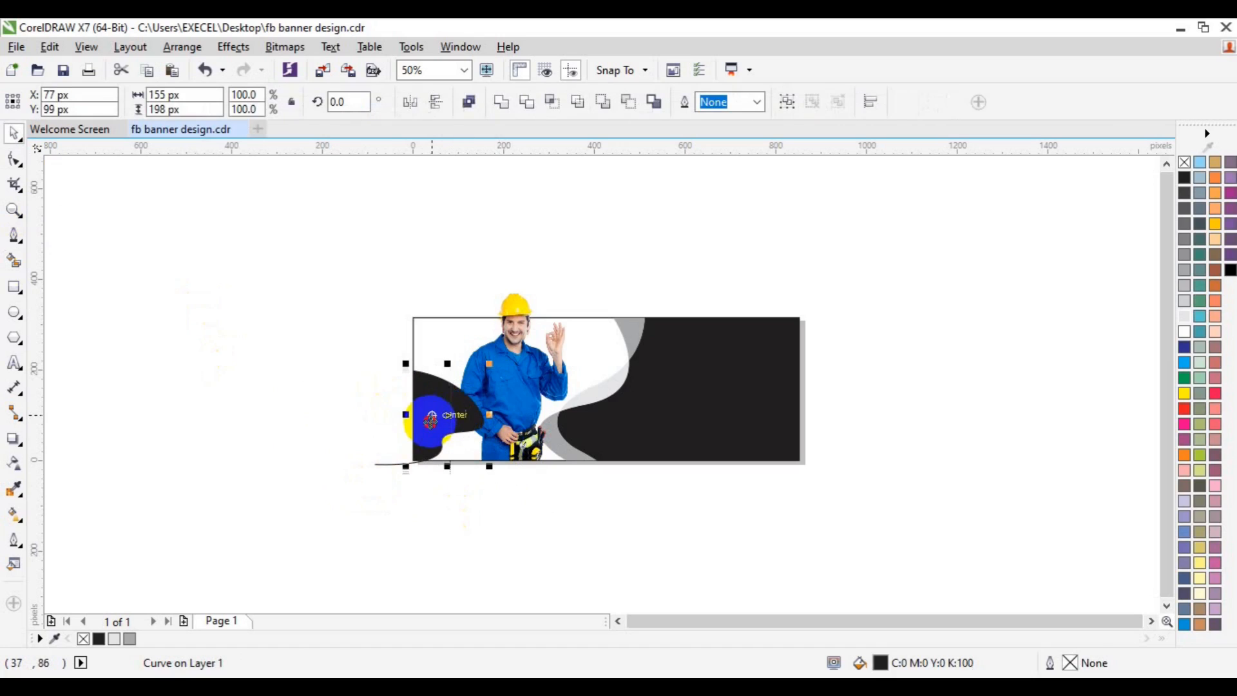
# Weld the overlapping black corner fills into one shape and delete the leftover pen curve
pyautogui.moveTo(430, 422); pyautogui.dragTo(439, 338)
pyautogui.click(502, 101)
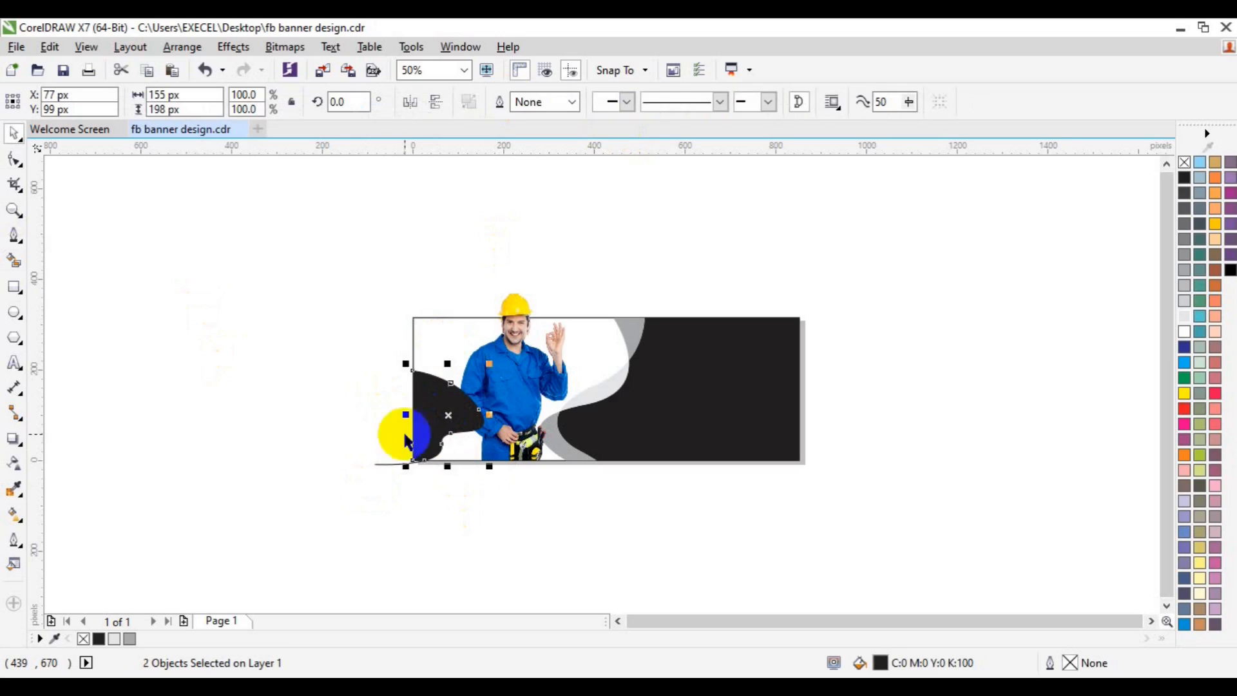
pyautogui.click(384, 458)
# Select all the banner objects together and remove their outlines
pyautogui.moveTo(292, 240); pyautogui.dragTo(824, 481)
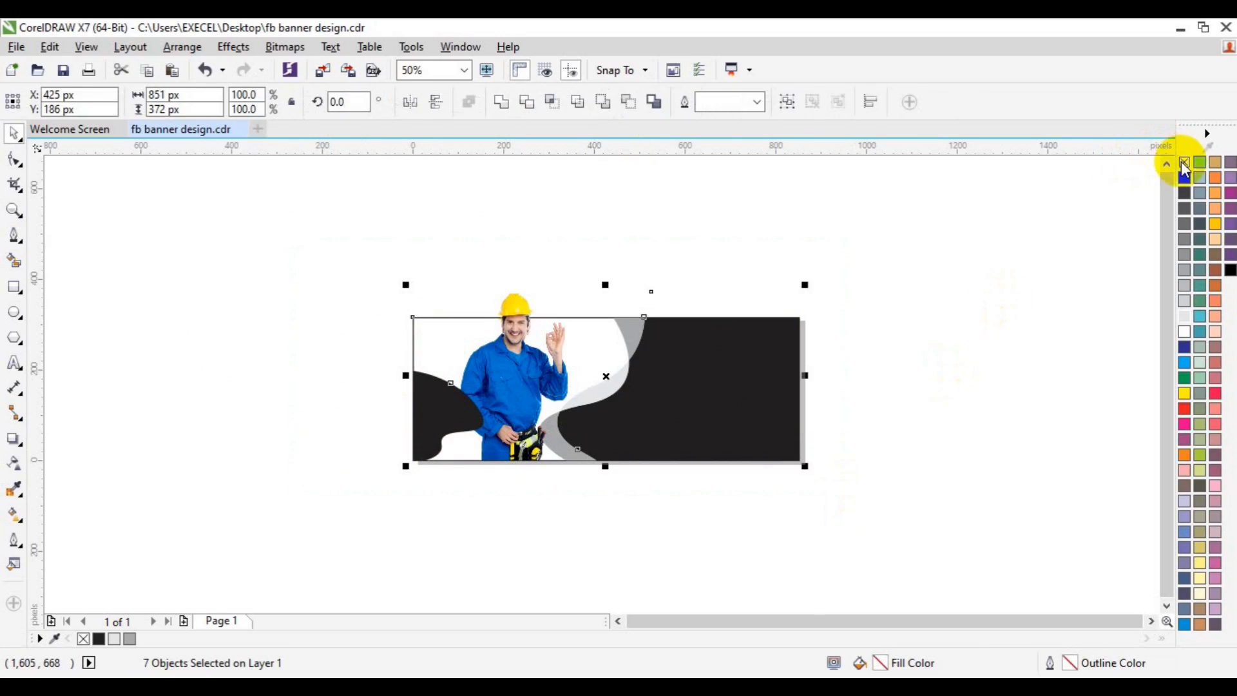
pyautogui.click(484, 257)
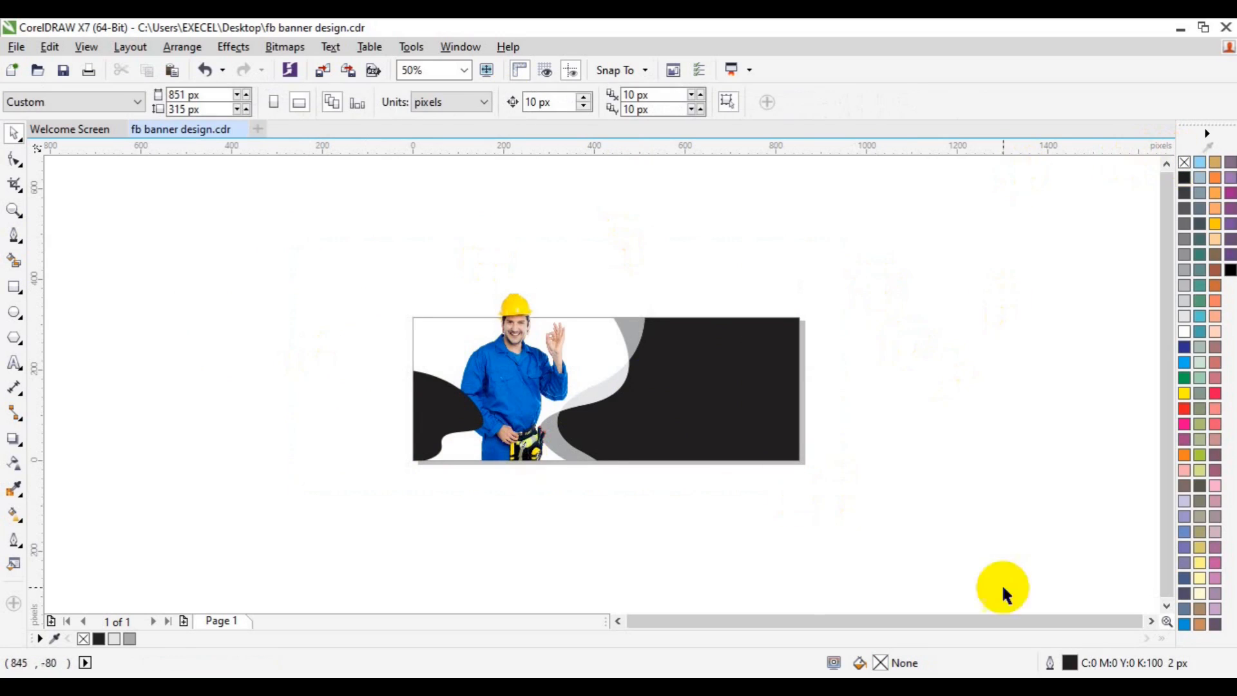
# Crop the worker photo's right side by moving its two right-hand nodes inward to just beyond his raised hand
pyautogui.click(581, 386)
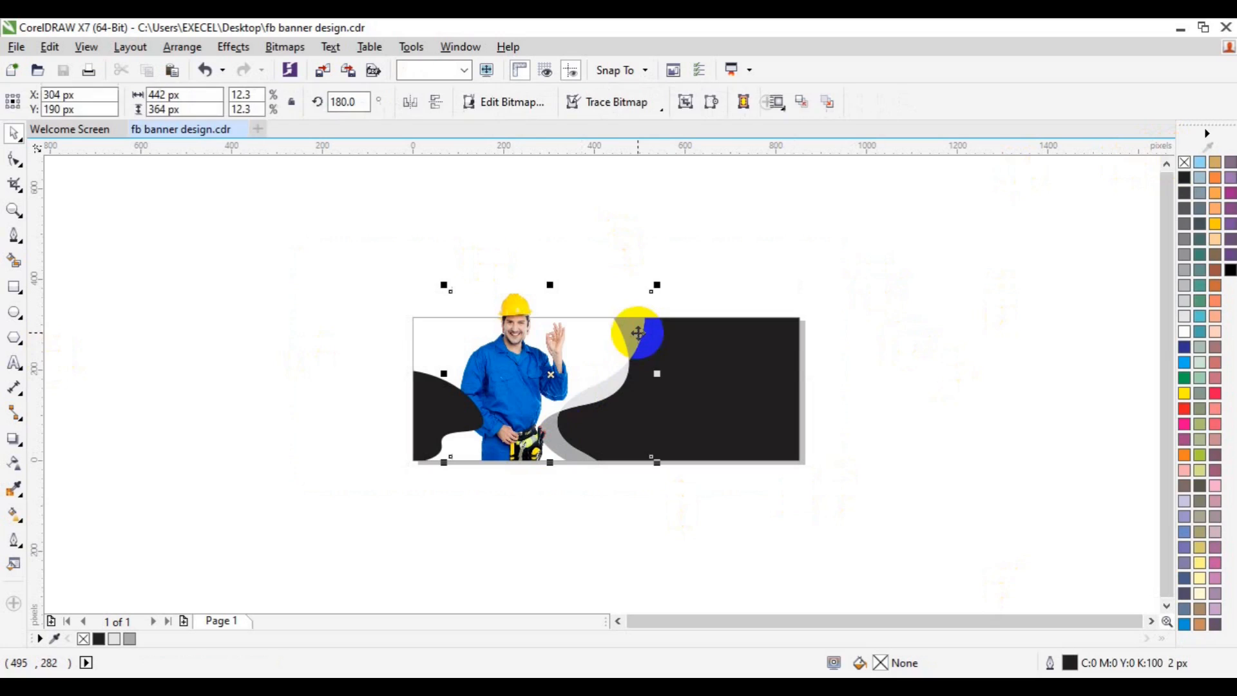
pyautogui.click(14, 159)
pyautogui.moveTo(675, 244); pyautogui.dragTo(632, 485)
pyautogui.press('Left')
pyautogui.press('Left')
pyautogui.press('Left')
pyautogui.press('Left')
pyautogui.press('Left')
pyautogui.press('Left')
pyautogui.press('Left')
pyautogui.press('Left')
pyautogui.press('Left')
pyautogui.press('Left')
pyautogui.press('Left')
pyautogui.press('Left')
pyautogui.press('Left')
pyautogui.press('Left')
pyautogui.press('Left')
pyautogui.press('Left')
pyautogui.press('Left')
pyautogui.press('Left')
pyautogui.press('Left')
pyautogui.press('Left')
pyautogui.click(633, 489)
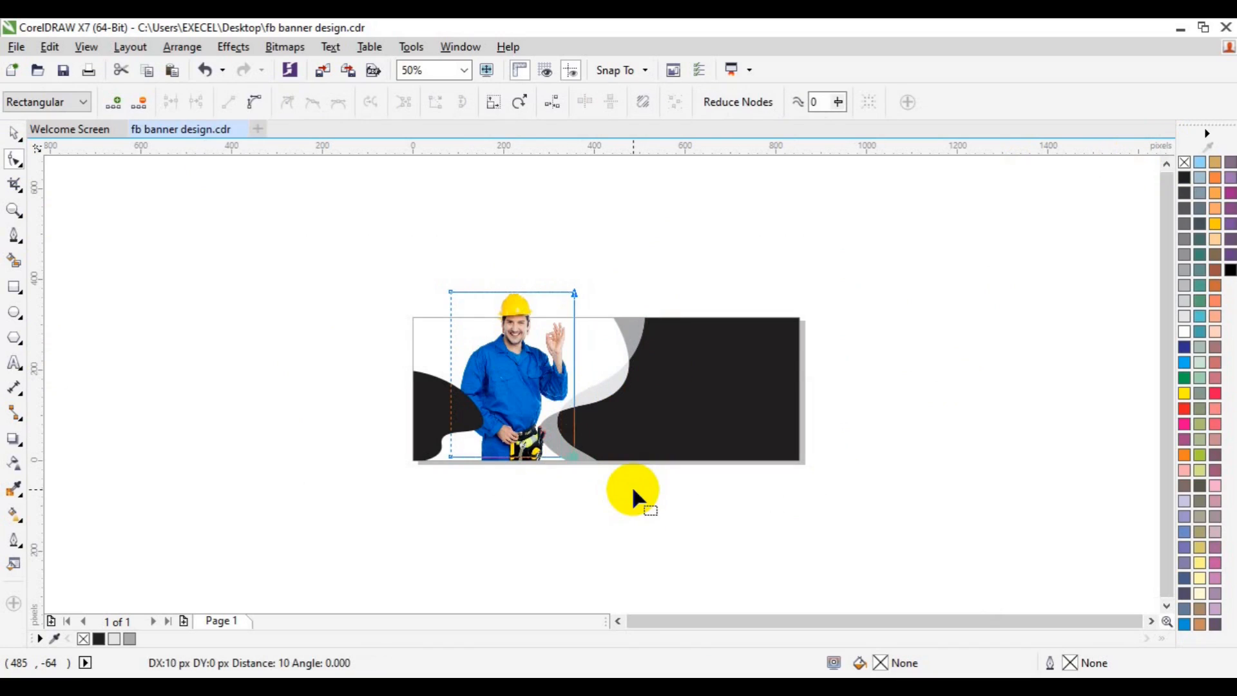
pyautogui.press('Right')
pyautogui.press('Right')
pyautogui.press('Right')
pyautogui.press('Right')
pyautogui.press('space')
# Fill the upper grey, middle light-grey and lower grey pieces of the wave band with yellow
pyautogui.click(621, 335)
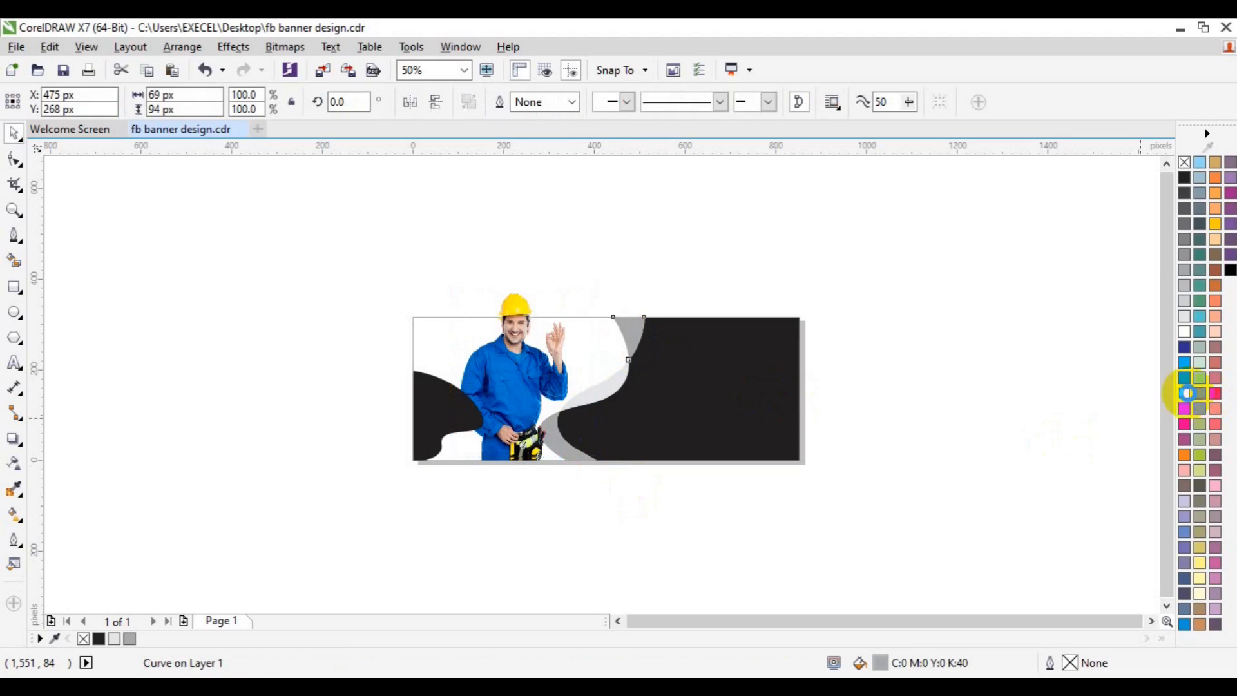
pyautogui.click(1185, 392)
pyautogui.click(594, 385)
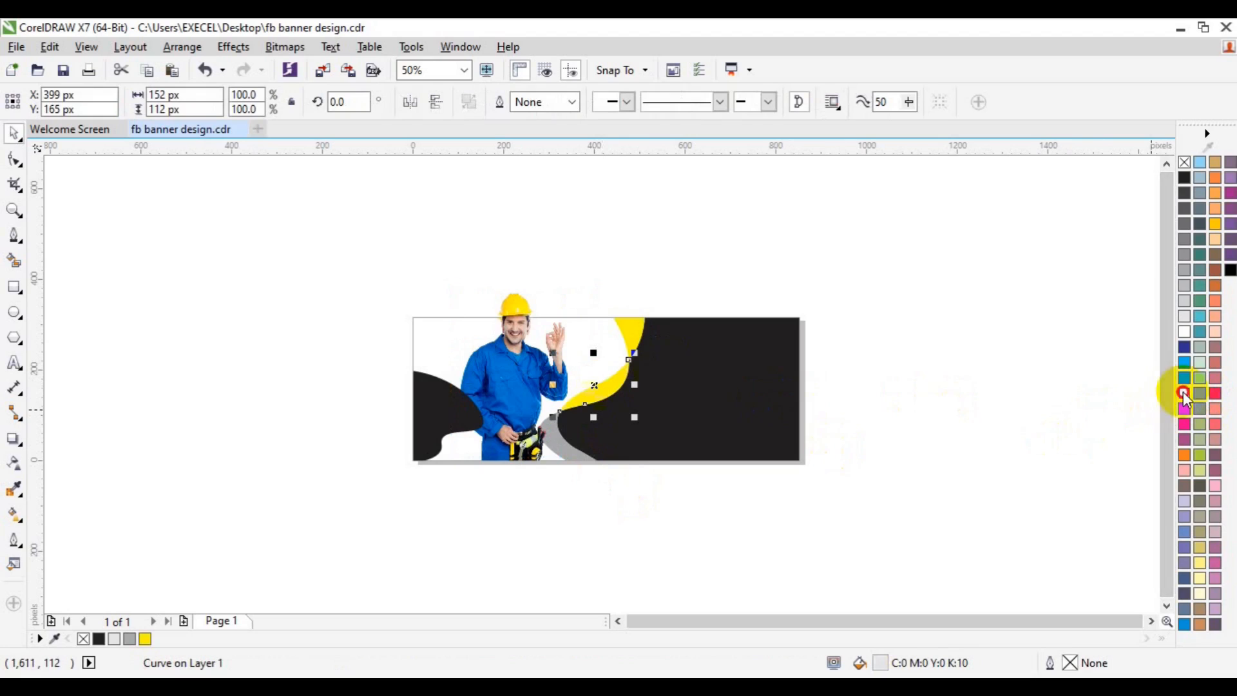
pyautogui.click(593, 462)
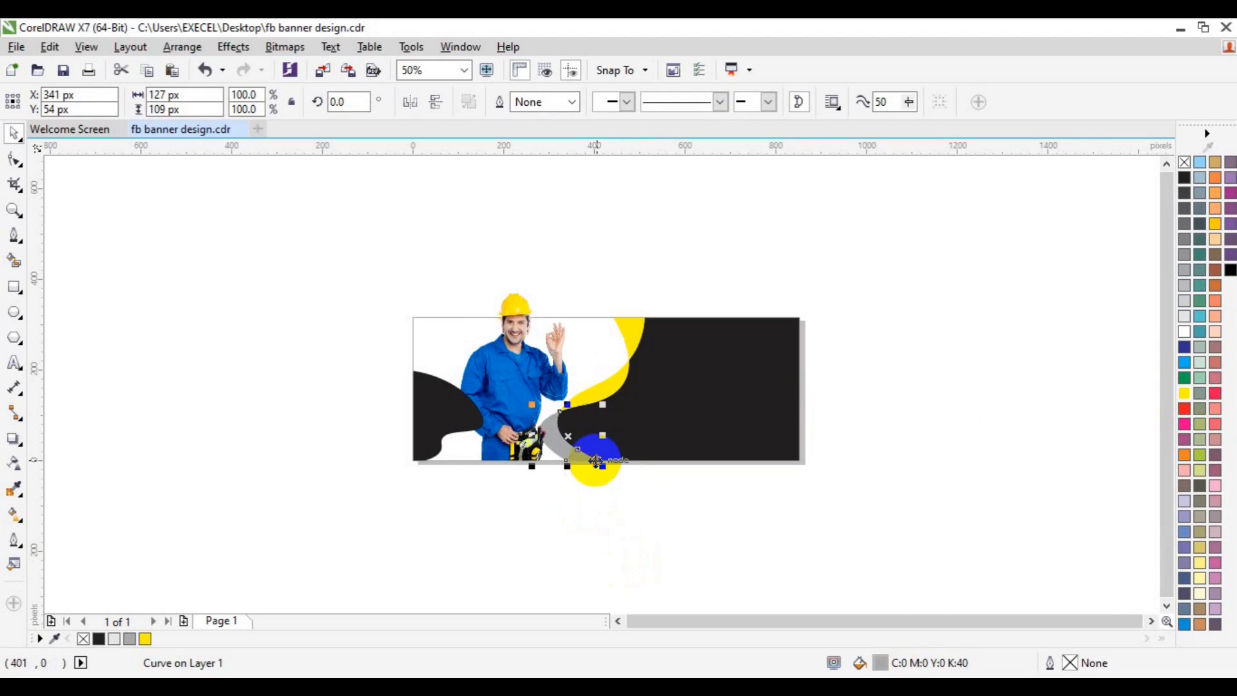
pyautogui.click(1185, 394)
pyautogui.click(865, 392)
# Shift the middle wave piece's fill to a darker orange-yellow, C1 M17 Y100 K0
pyautogui.click(658, 410)
pyautogui.click(882, 664)
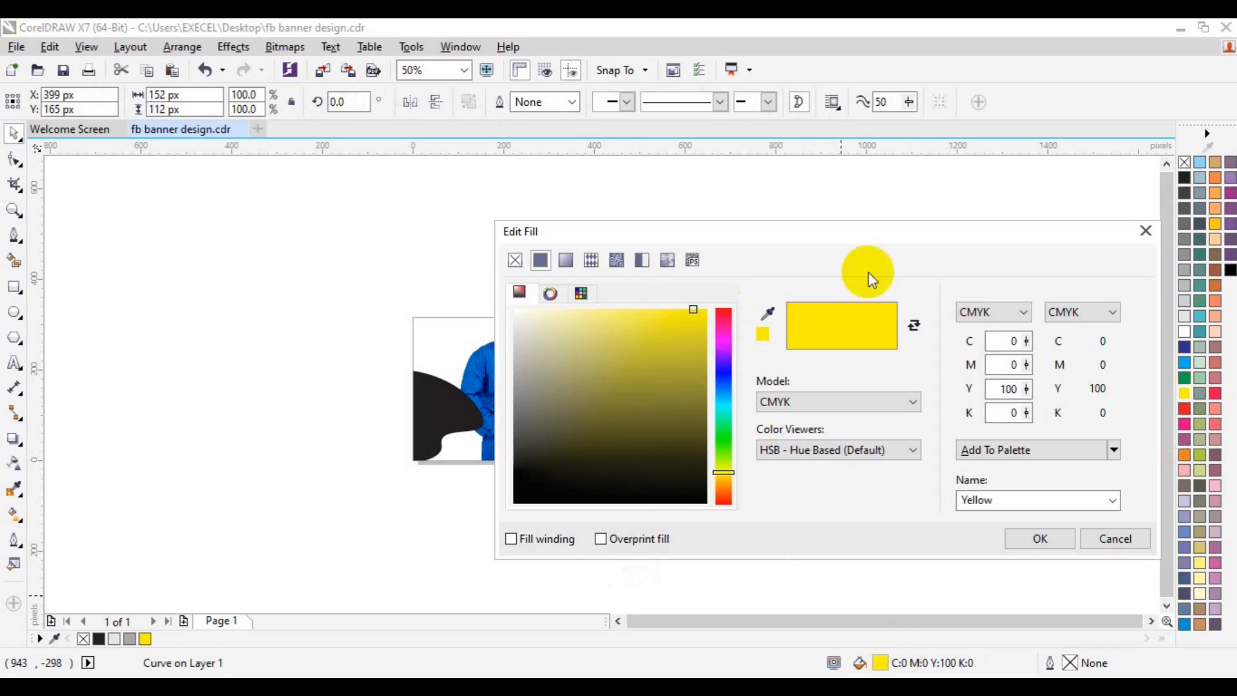
pyautogui.moveTo(732, 471); pyautogui.dragTo(730, 475)
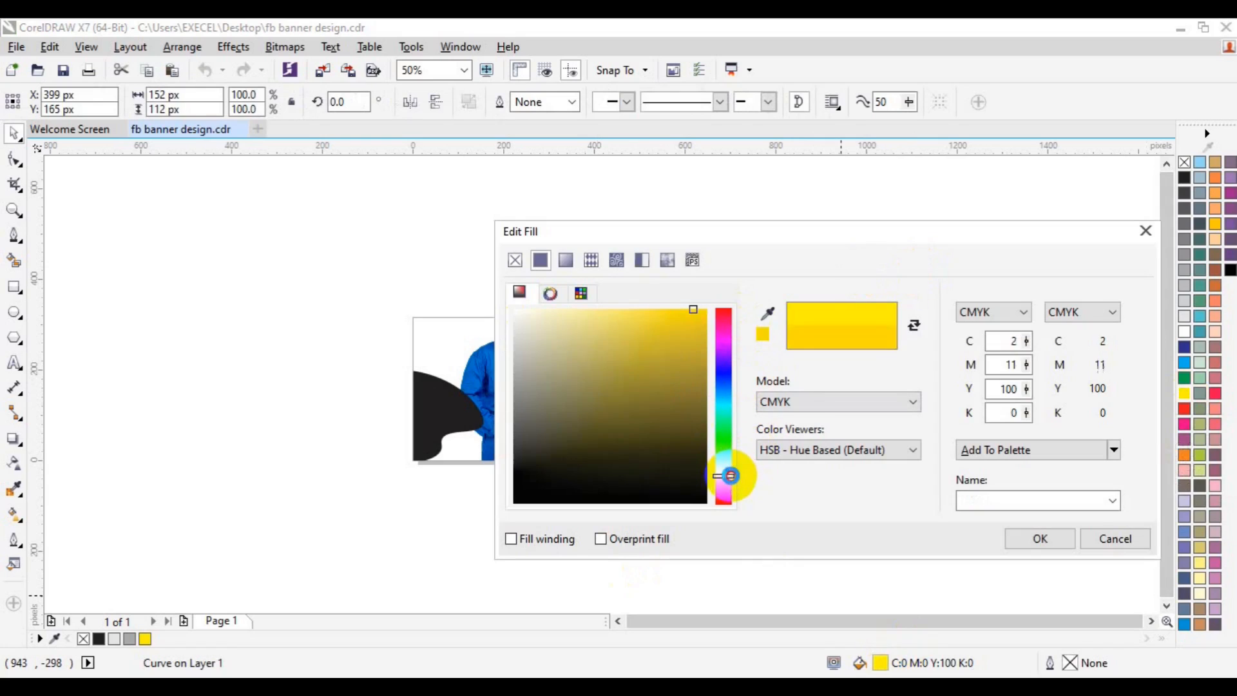
pyautogui.click(1013, 538)
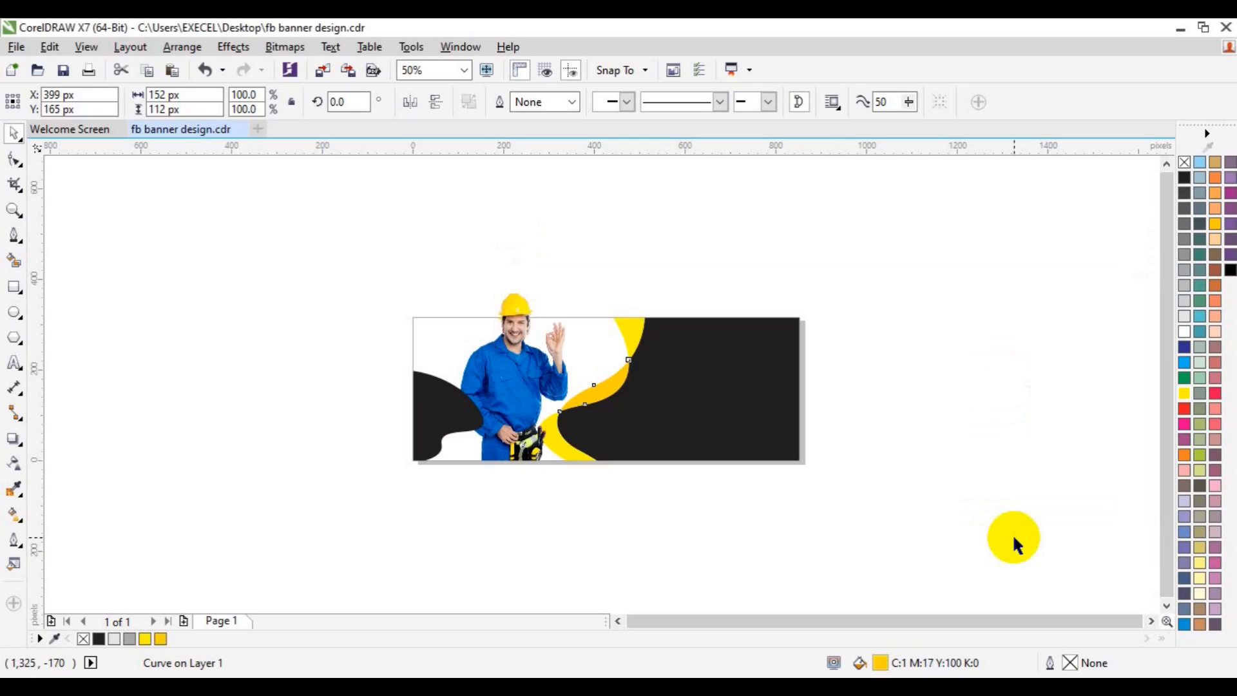
# Edit the fill of the large black shape on the banner's right, sampling blue from the worker's uniform
pyautogui.click(391, 423)
pyautogui.click(609, 442)
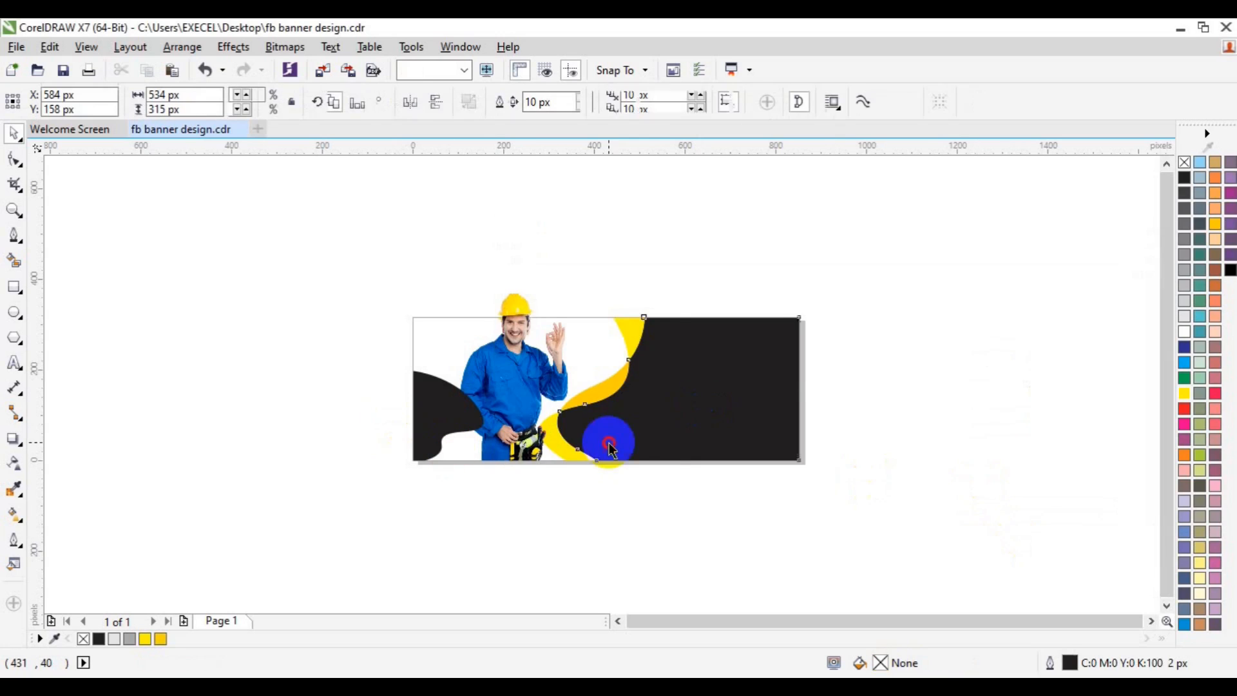
pyautogui.doubleClick(881, 663)
pyautogui.moveTo(818, 234); pyautogui.dragTo(1051, 146)
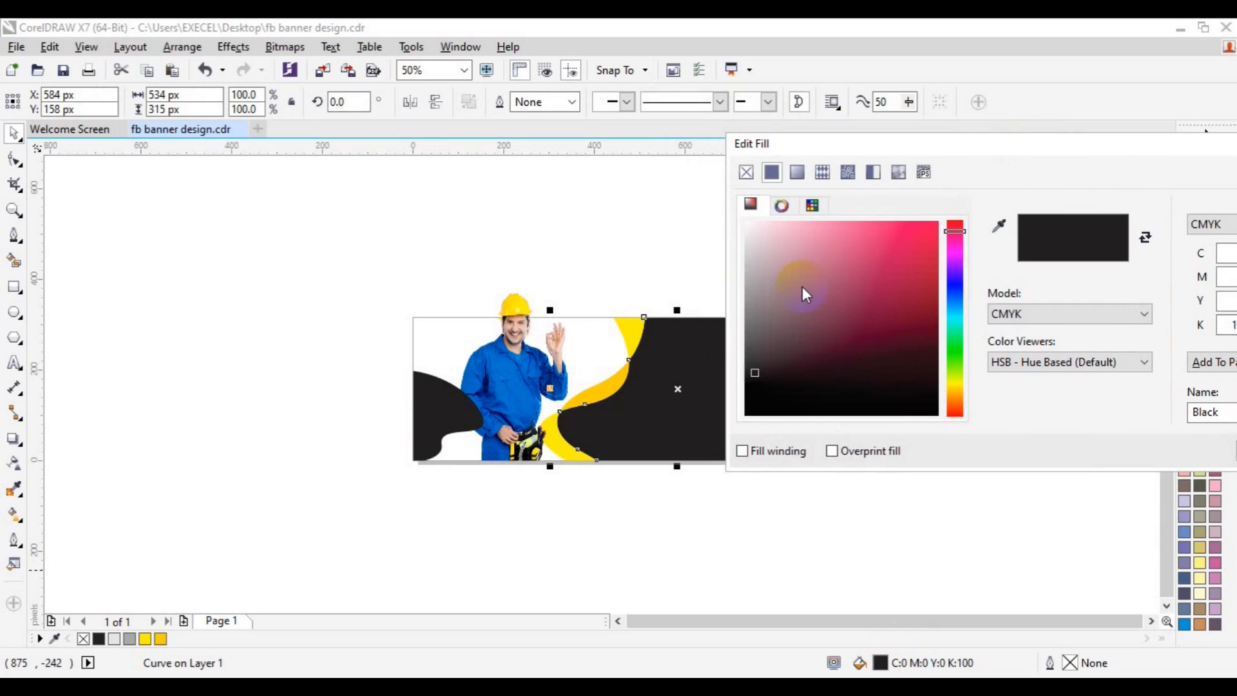
pyautogui.click(998, 225)
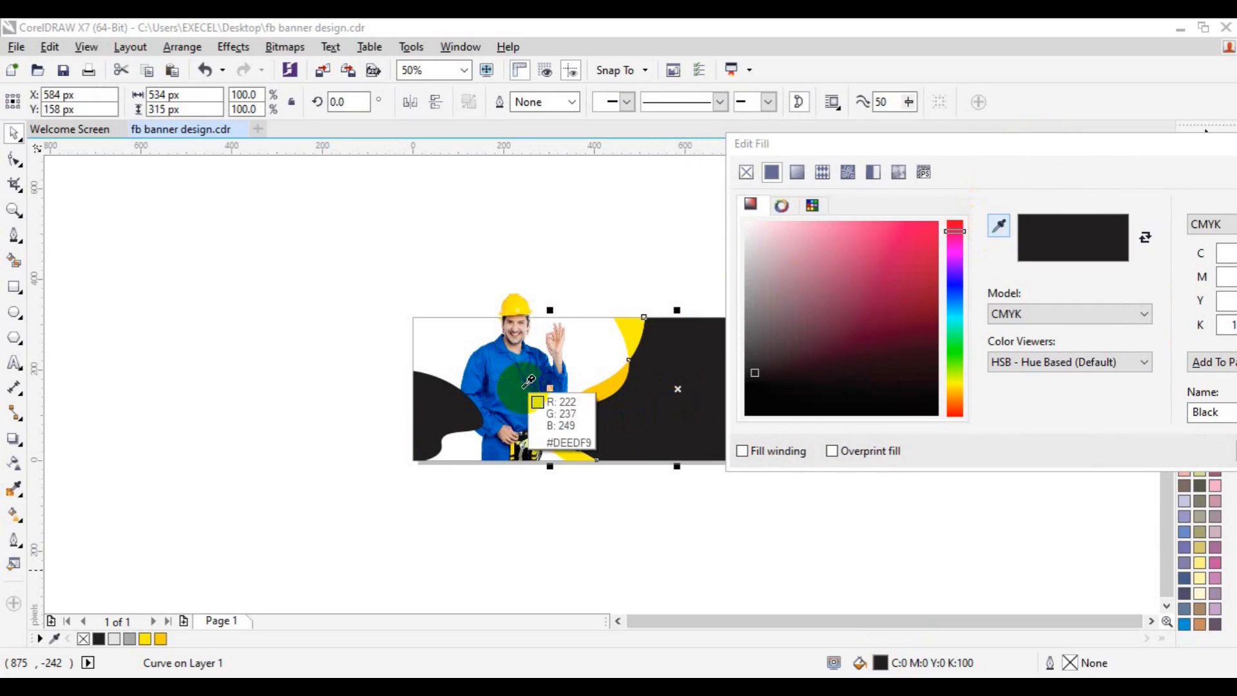
pyautogui.click(620, 411)
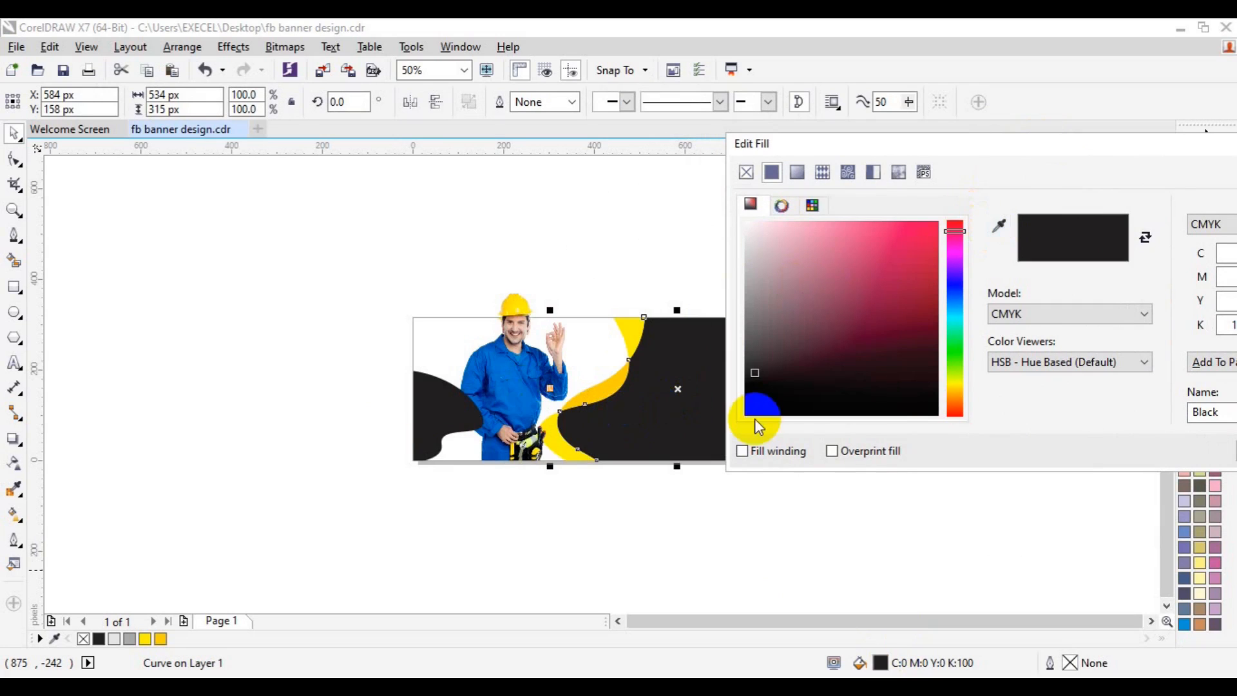
pyautogui.click(998, 225)
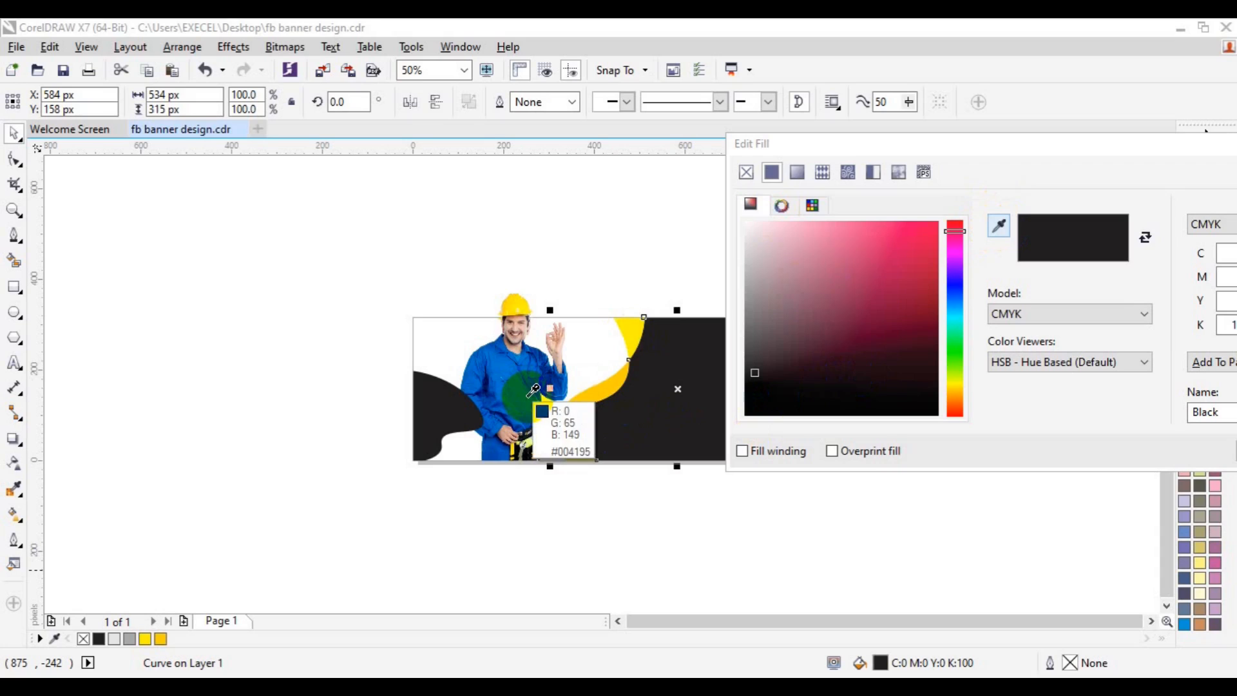
pyautogui.click(525, 395)
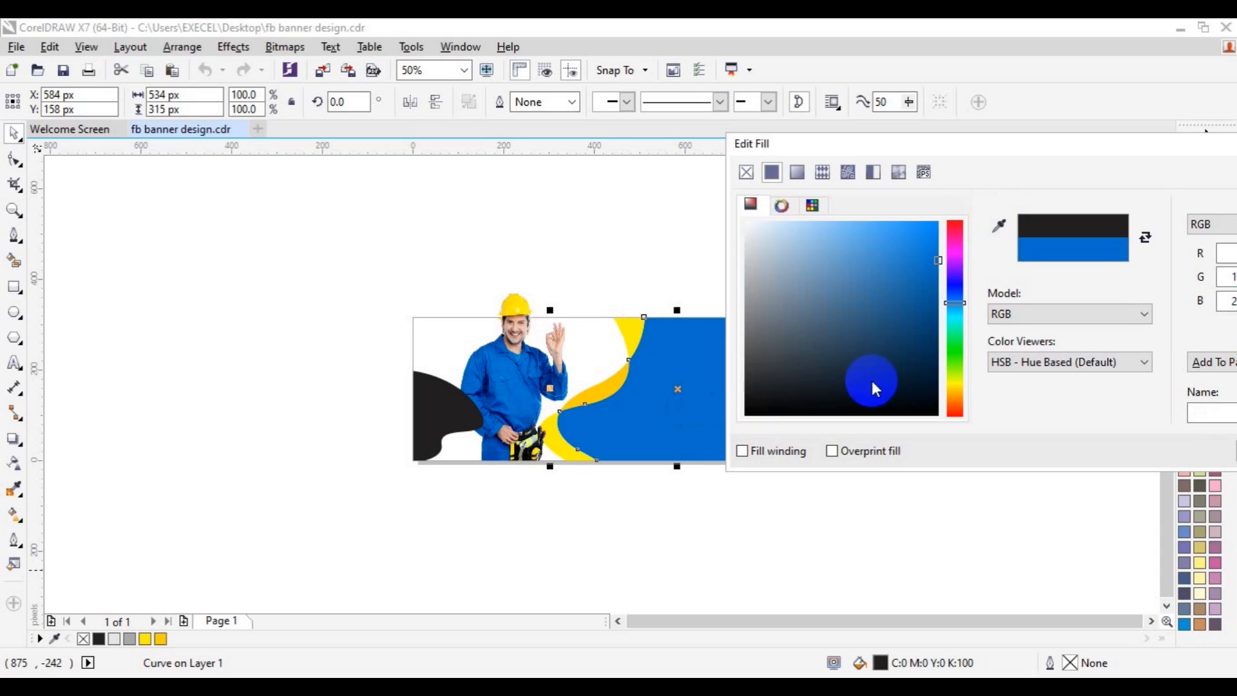
# Brighten the sampled blue to R17 G128 B219 and apply it to the large shape
pyautogui.moveTo(1037, 142); pyautogui.dragTo(801, 246)
pyautogui.click(641, 338)
pyautogui.click(814, 365)
pyautogui.click(1088, 550)
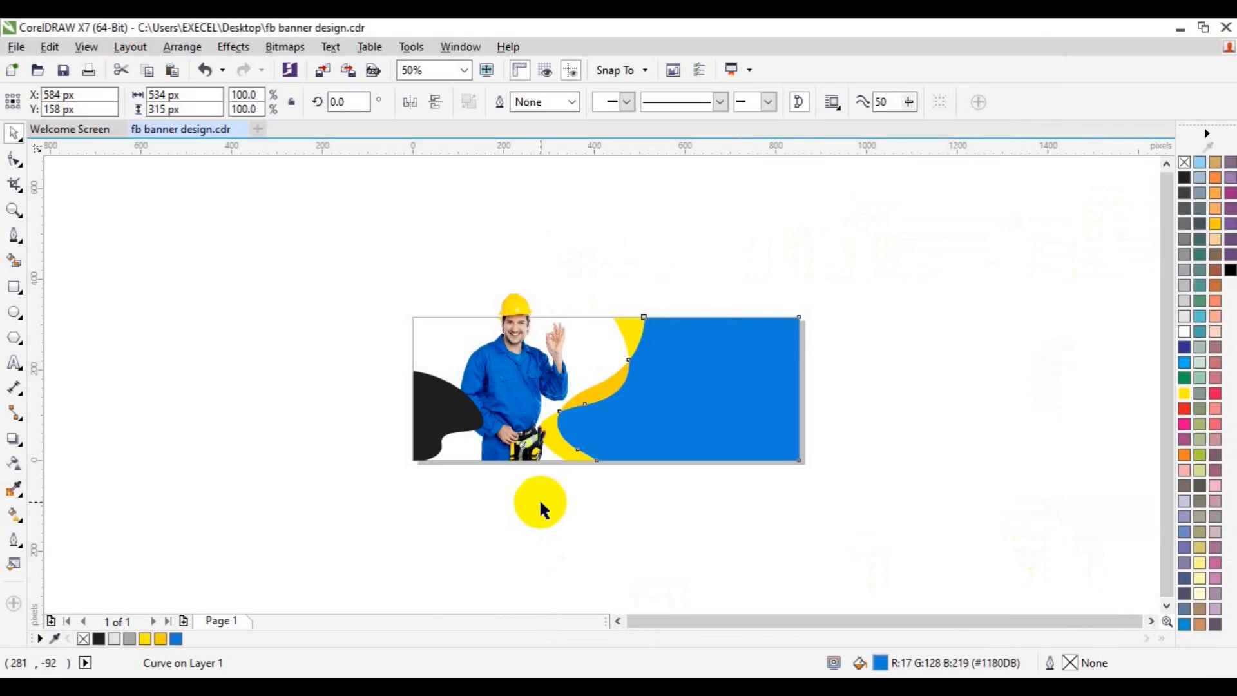
# Change the lower-left corner shape's fill to a blue-tinted black, C80 M64 Y63 K85
pyautogui.click(388, 423)
pyautogui.click(448, 415)
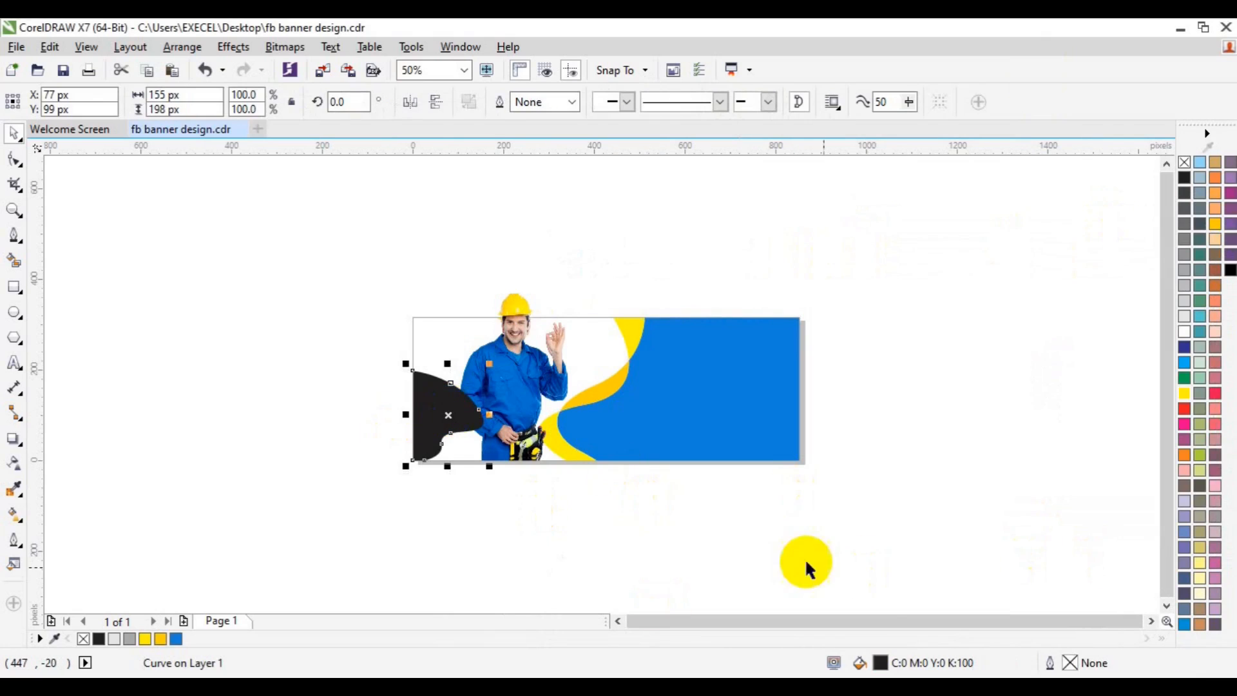
pyautogui.doubleClick(881, 663)
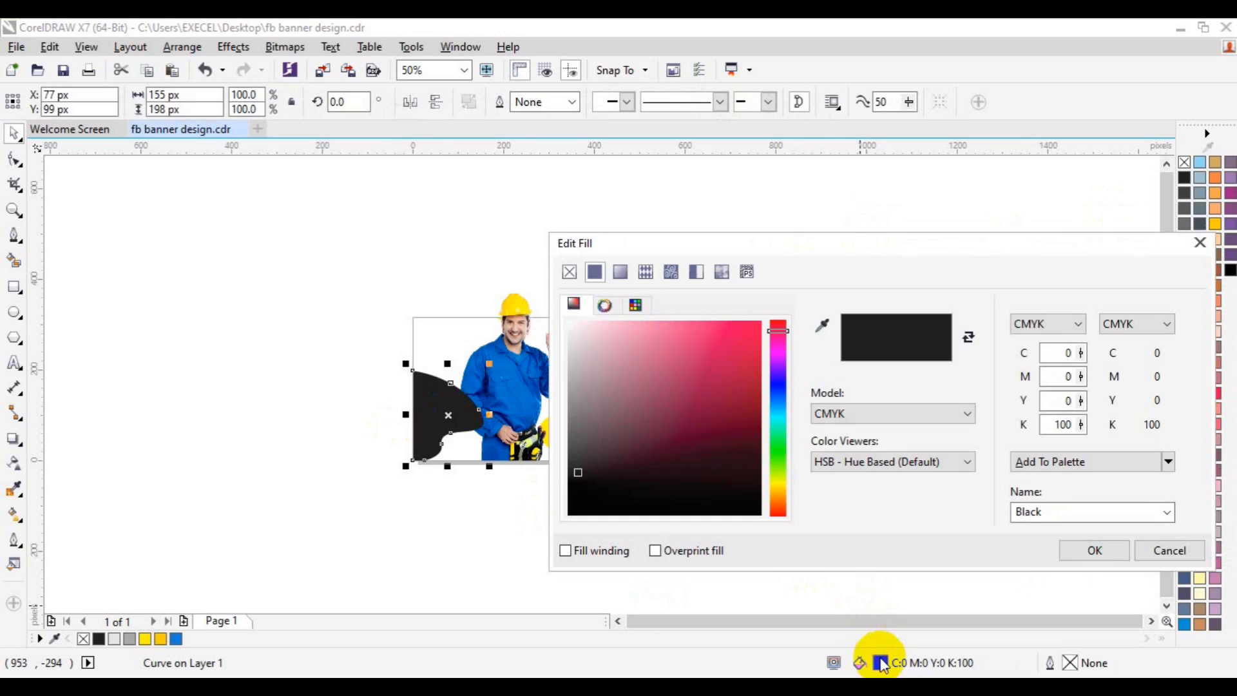
pyautogui.click(778, 413)
pyautogui.click(740, 492)
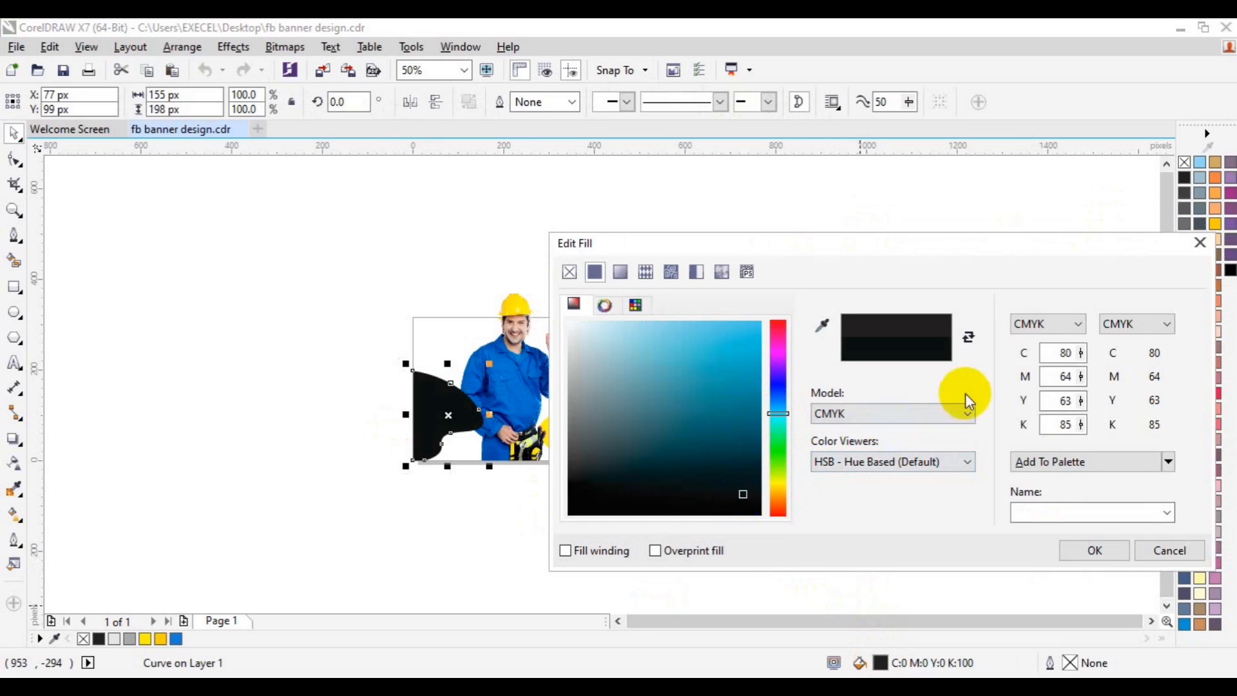
pyautogui.click(1093, 551)
pyautogui.click(997, 397)
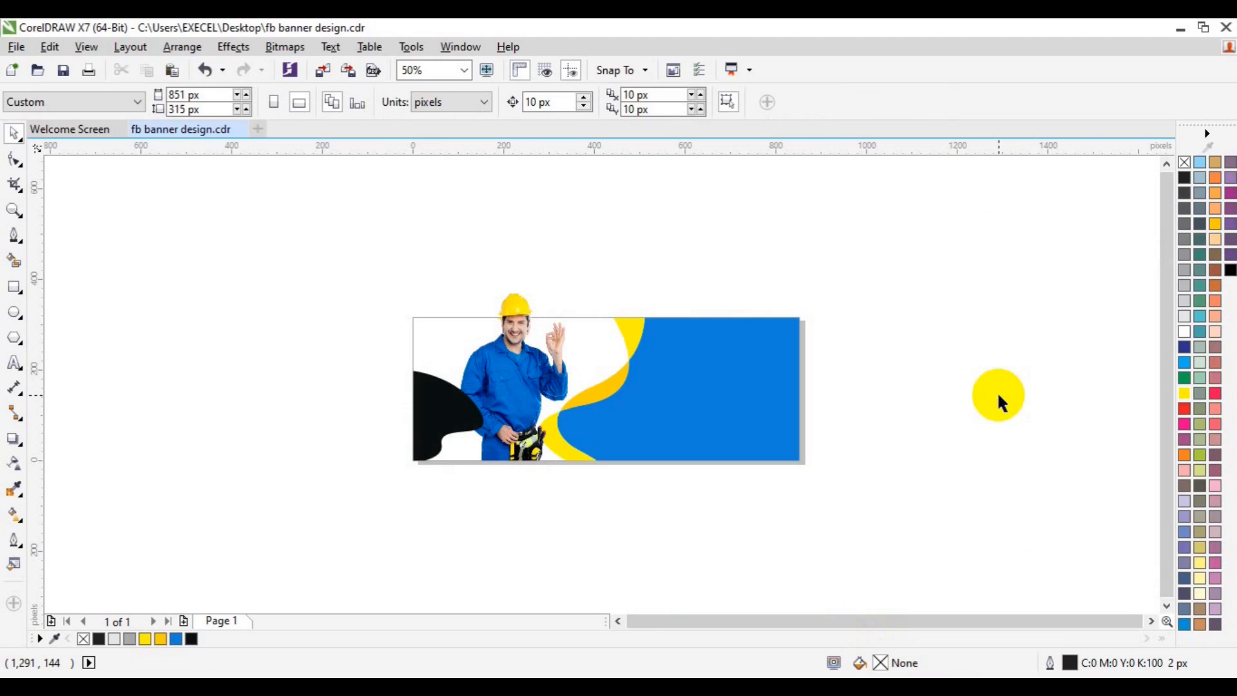
# Draw a rectangle about 152 by 79 px in the blue shape's lower area and convert it to curves
pyautogui.click(14, 210)
pyautogui.click(722, 424)
pyautogui.press('space')
pyautogui.click(15, 286)
pyautogui.moveTo(551, 404); pyautogui.dragTo(689, 474)
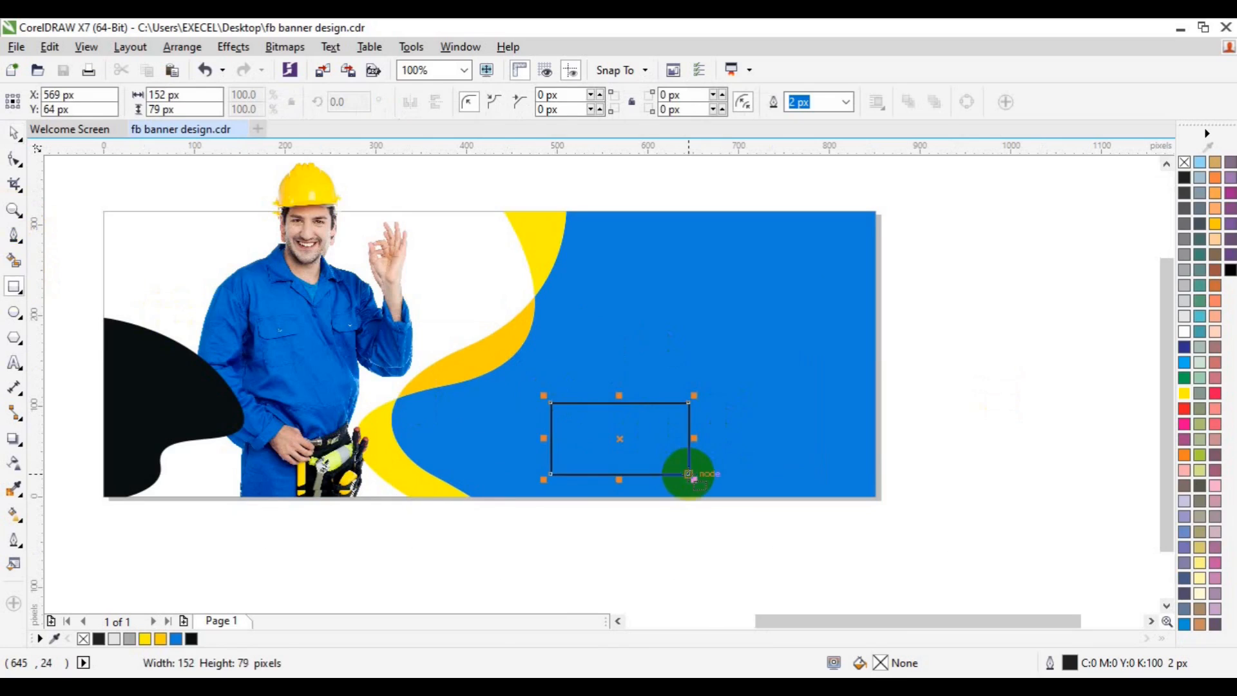
pyautogui.rightClick(688, 475)
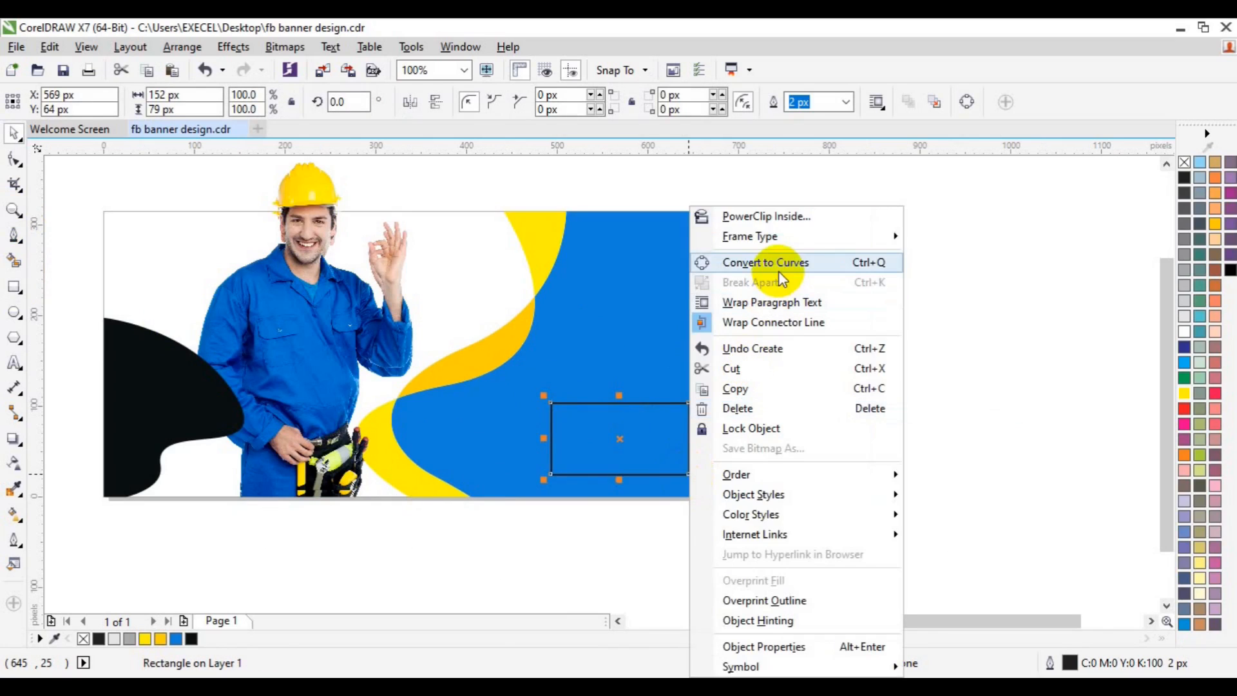
pyautogui.click(778, 267)
# Convert the rectangle's two vertical sides to curves, bow both inward, and move the shape to about X 510 px
pyautogui.click(14, 159)
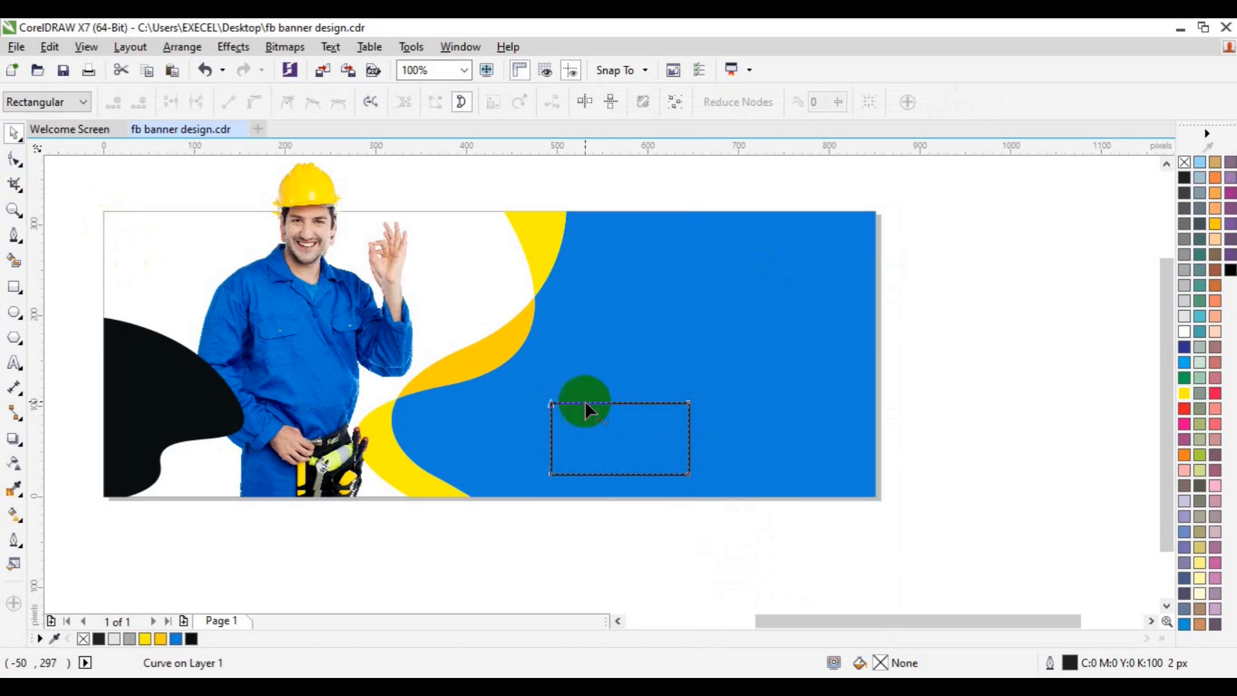
pyautogui.rightClick(551, 434)
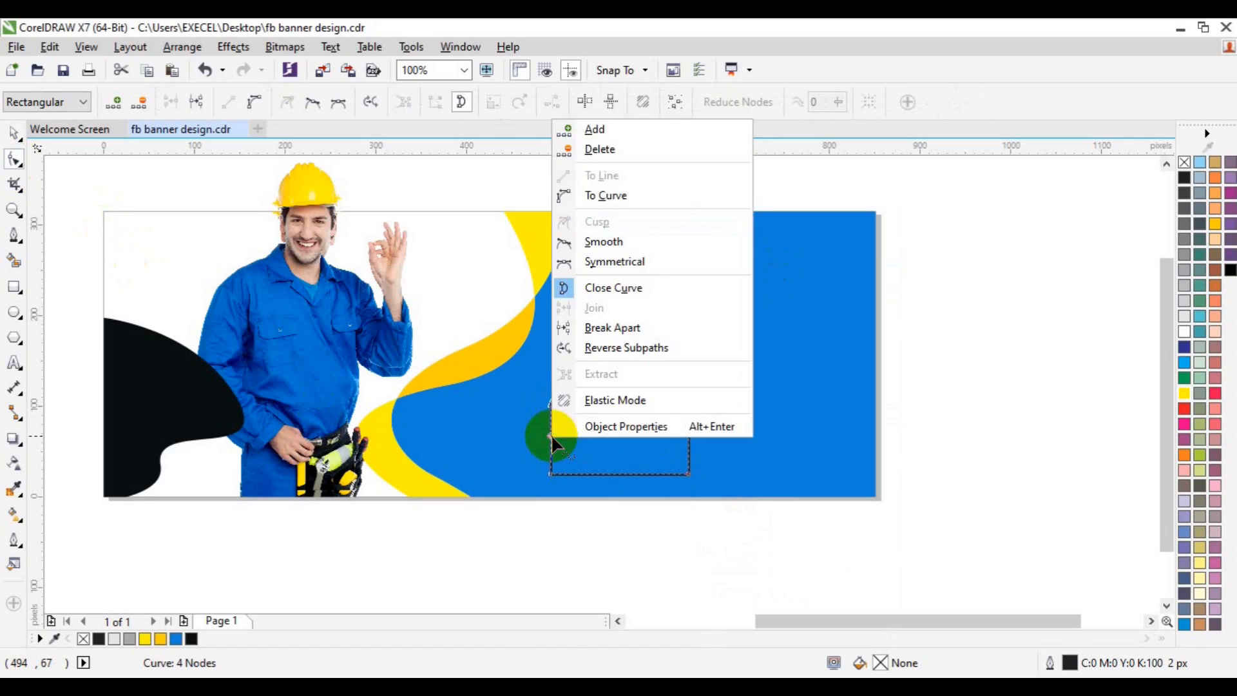
pyautogui.click(658, 192)
pyautogui.moveTo(550, 422); pyautogui.dragTo(571, 423)
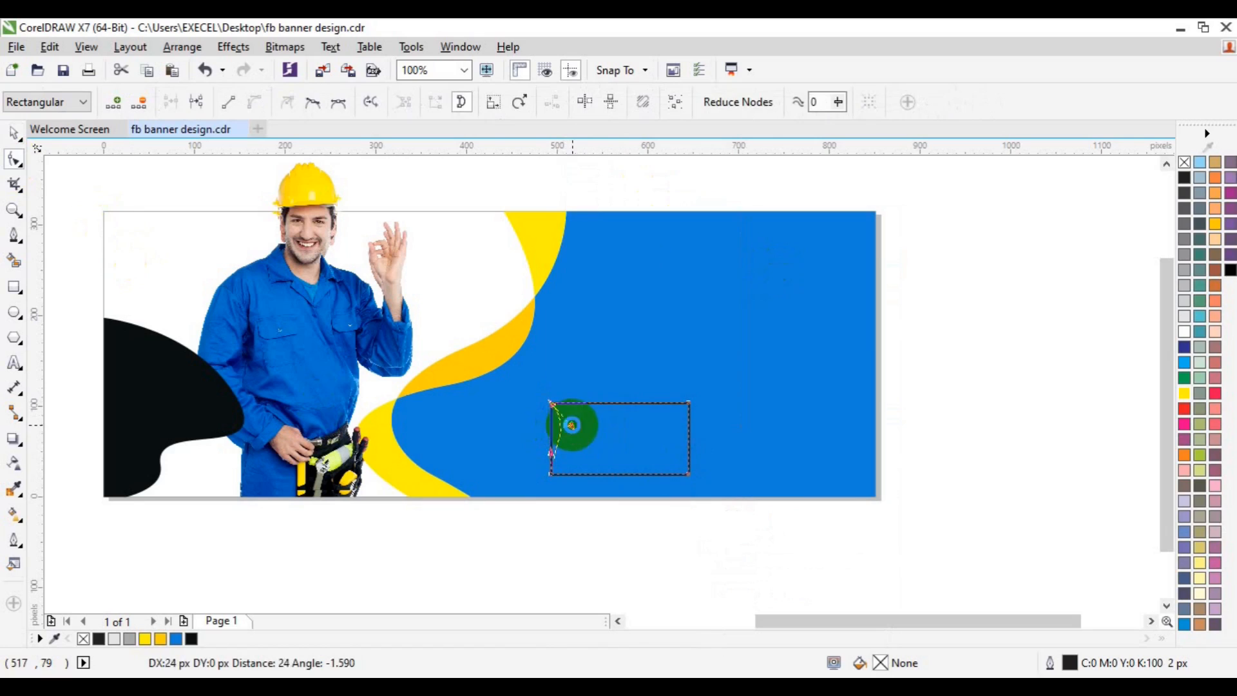
pyautogui.moveTo(550, 450); pyautogui.dragTo(565, 453)
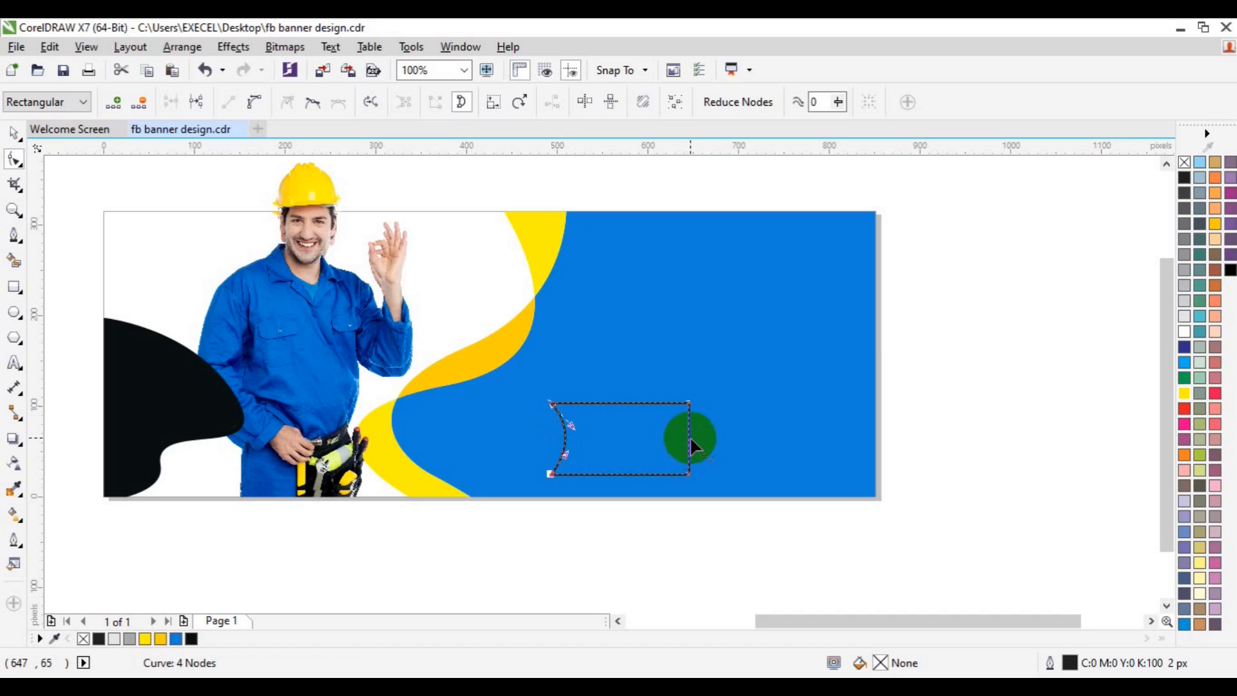
pyautogui.rightClick(690, 436)
pyautogui.click(755, 202)
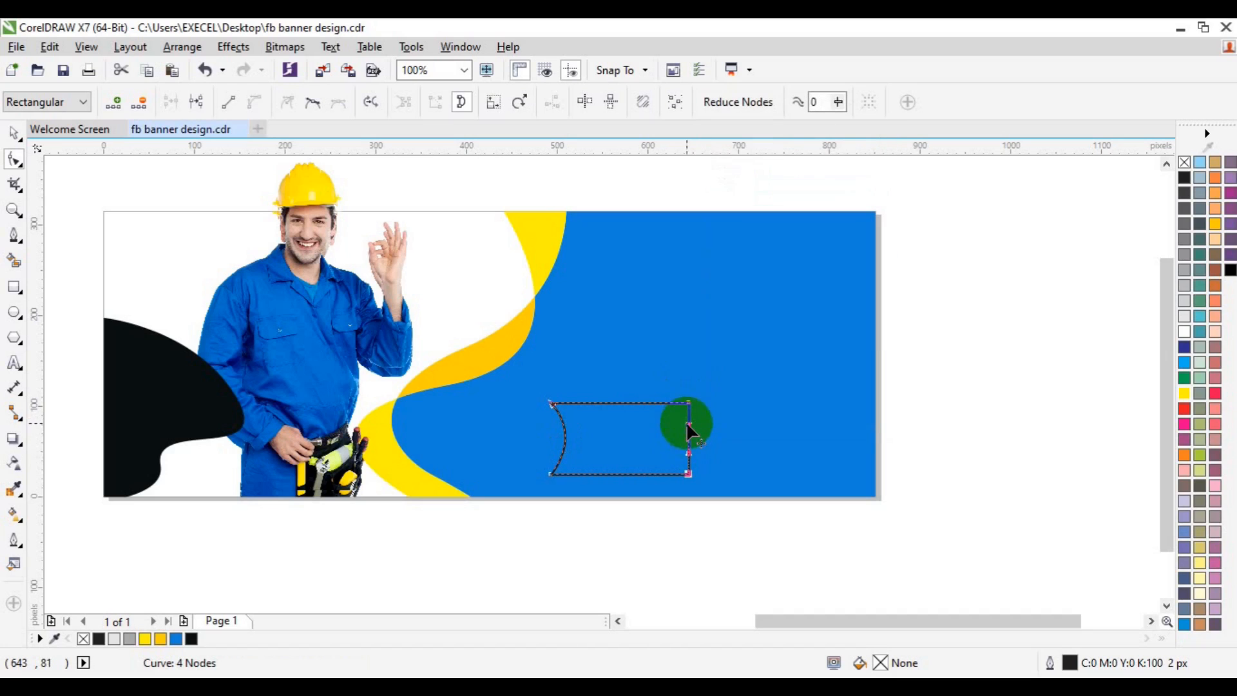
pyautogui.moveTo(690, 424); pyautogui.dragTo(621, 451)
pyautogui.press('space')
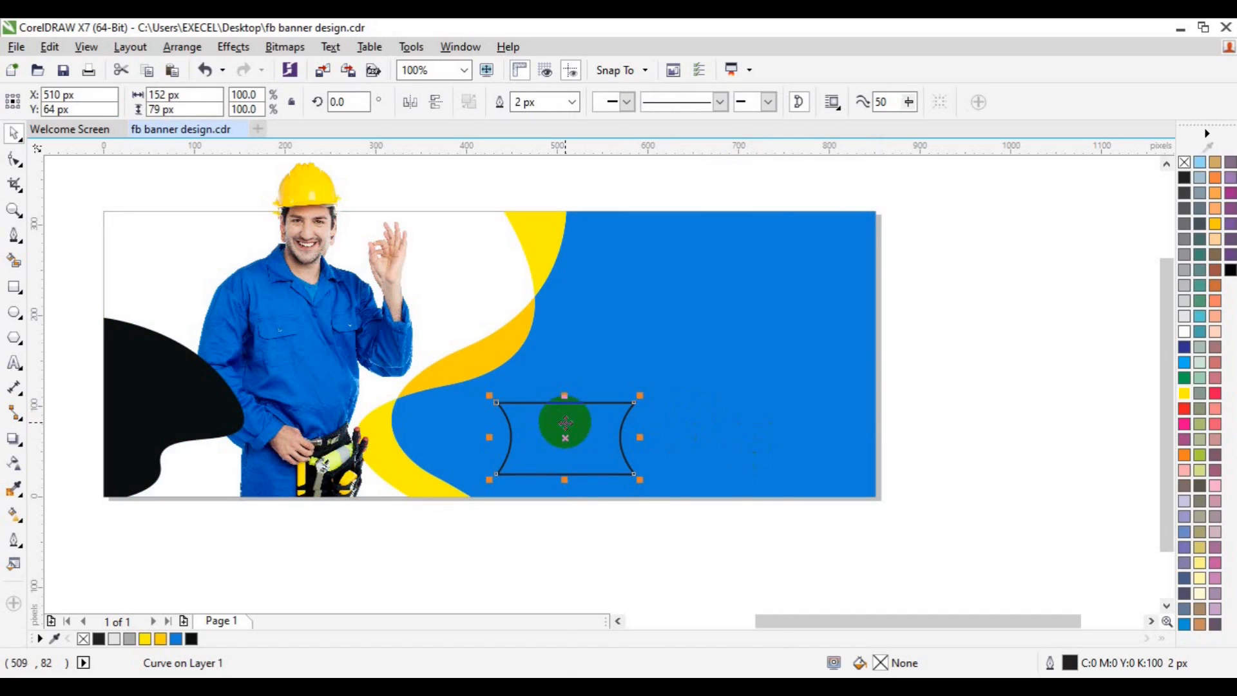
# Convert the shape's top and bottom edges to curves and bend both inward into gentle waves
pyautogui.rightClick(565, 422)
pyautogui.click(535, 417)
pyautogui.click(14, 160)
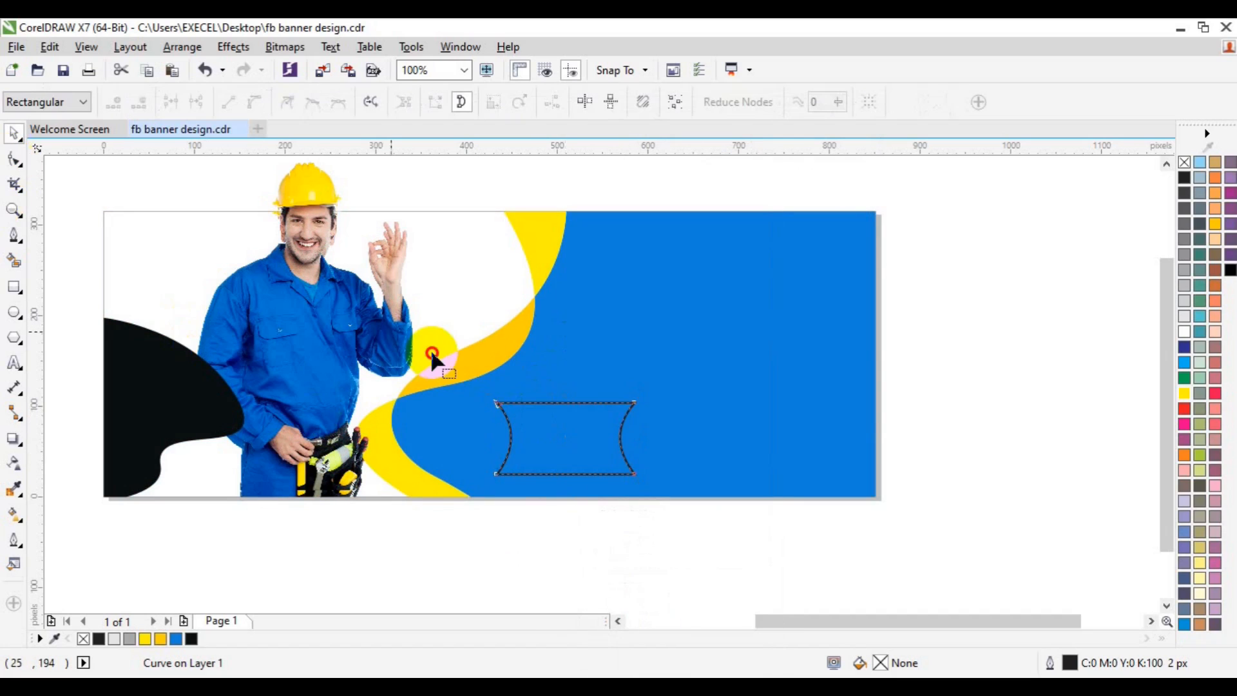
pyautogui.rightClick(562, 406)
pyautogui.click(612, 163)
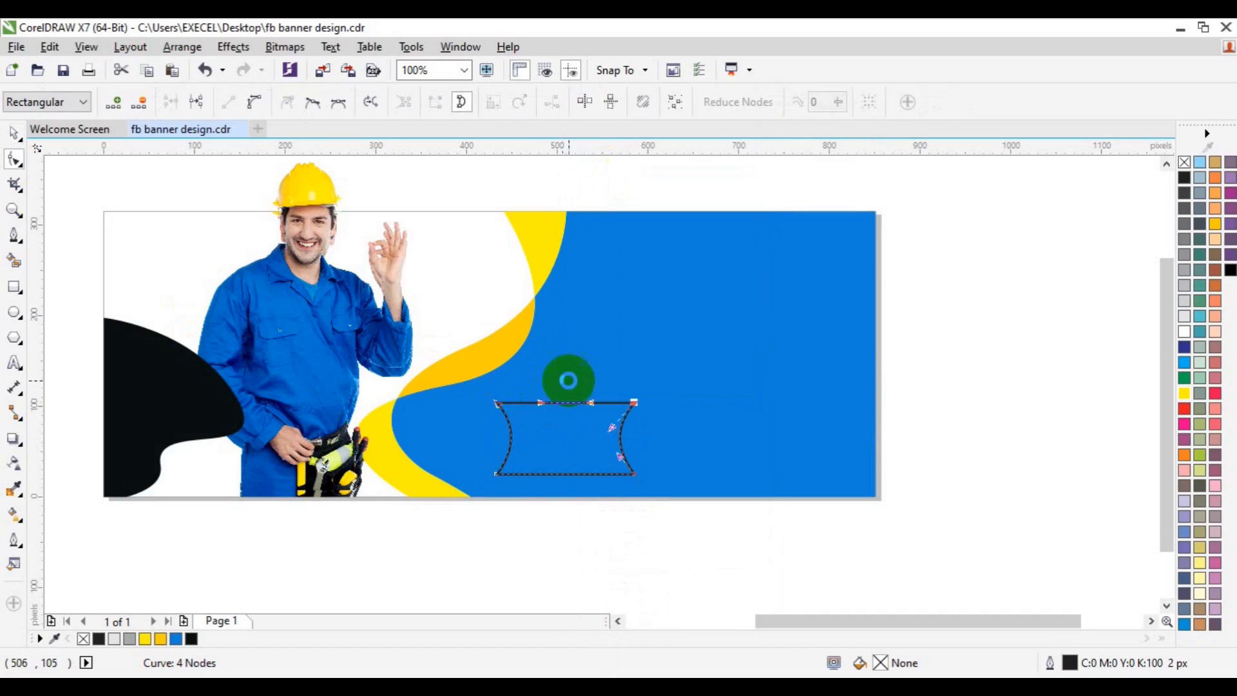
pyautogui.moveTo(539, 400); pyautogui.dragTo(547, 458)
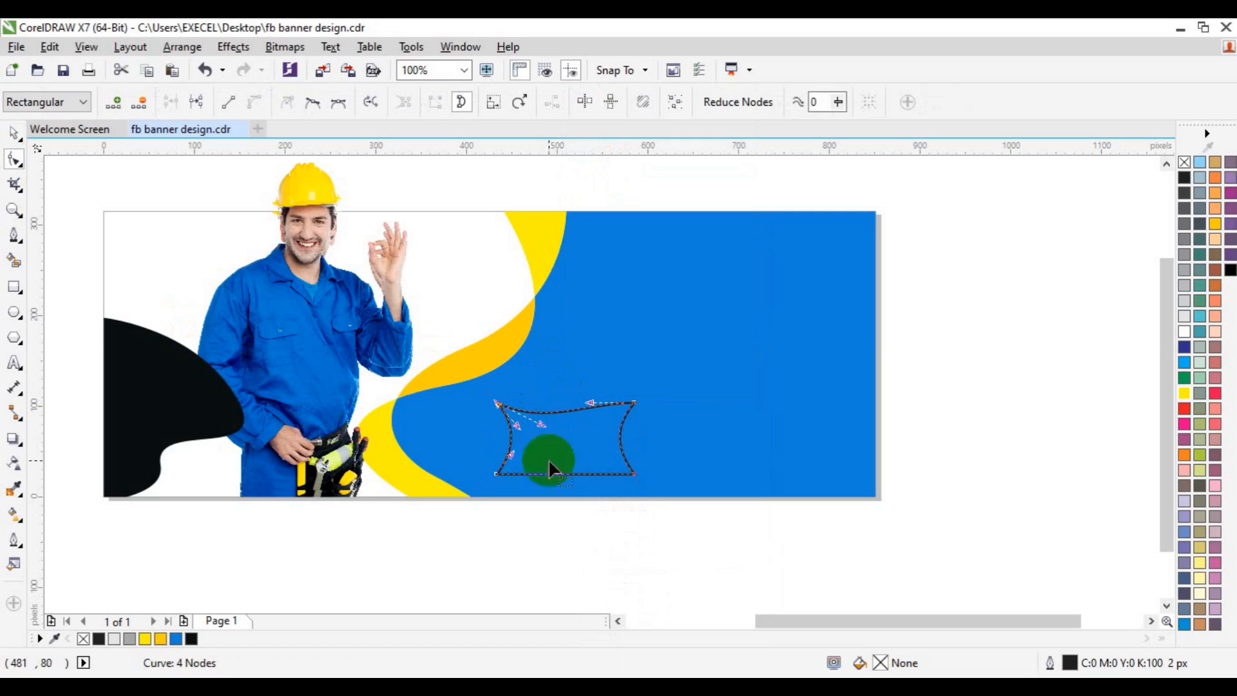
pyautogui.rightClick(565, 473)
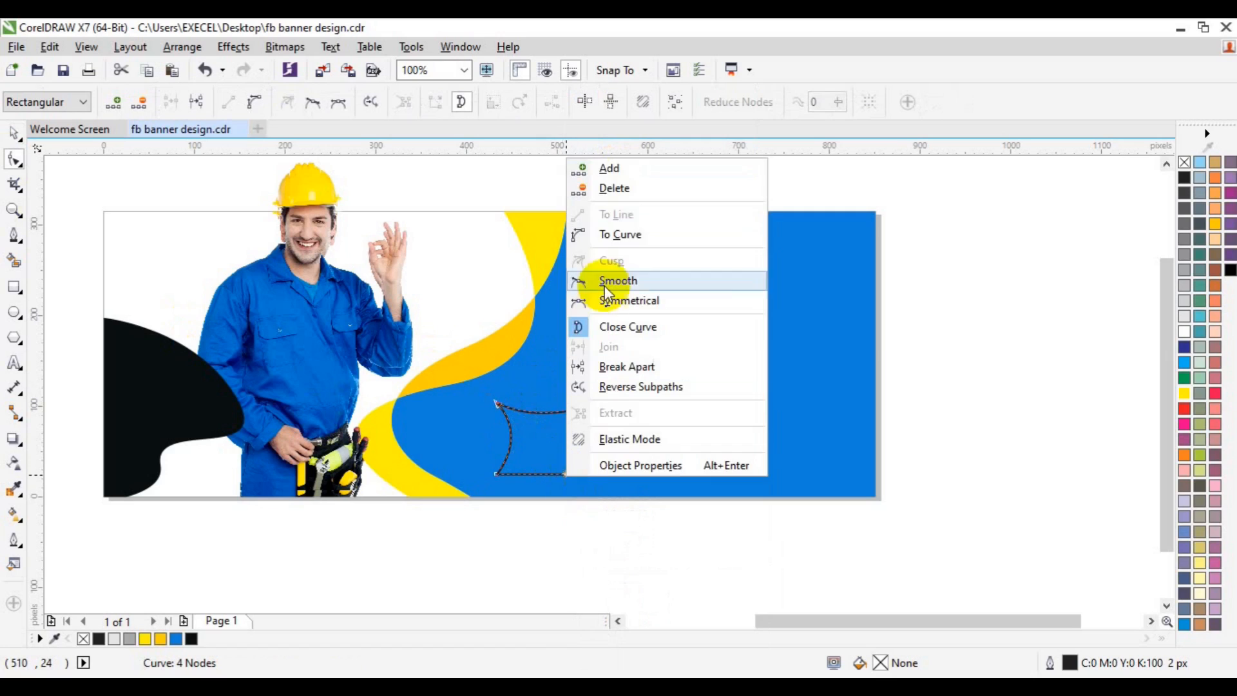
pyautogui.click(611, 234)
pyautogui.moveTo(591, 474); pyautogui.dragTo(575, 447)
# Give the wavy four-sided shape a white outline and a 20% Black fill
pyautogui.press('space')
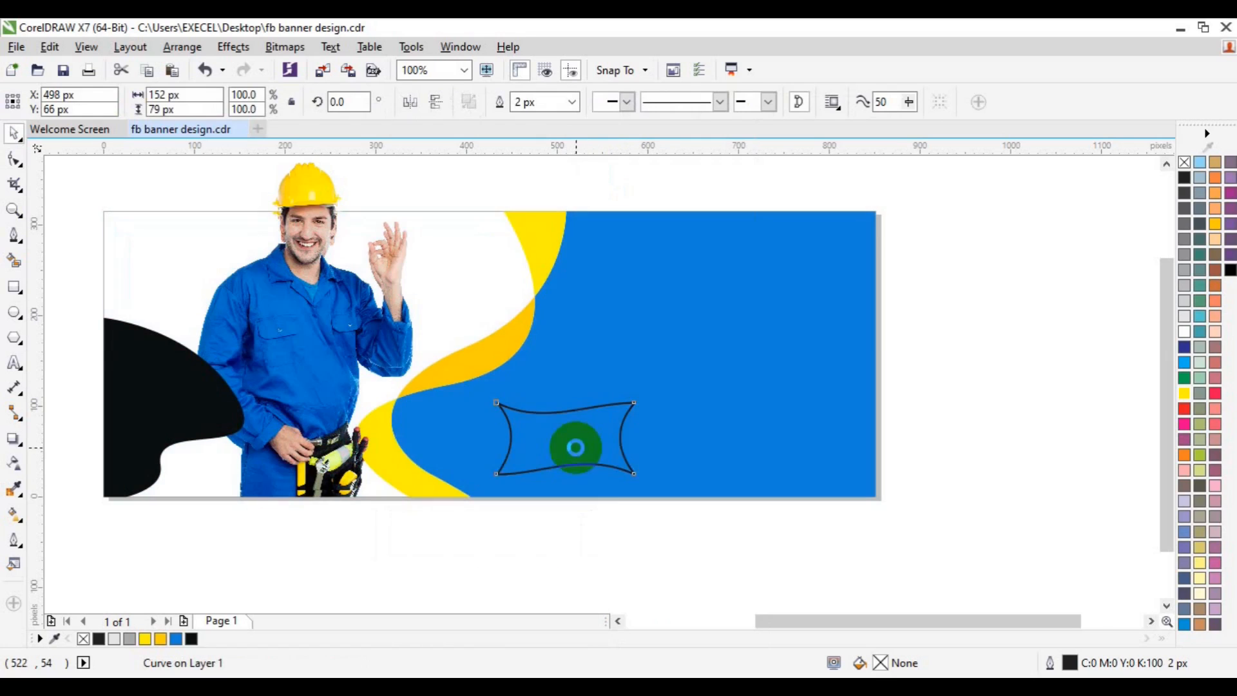
pyautogui.rightClick(1182, 334)
pyautogui.click(1183, 300)
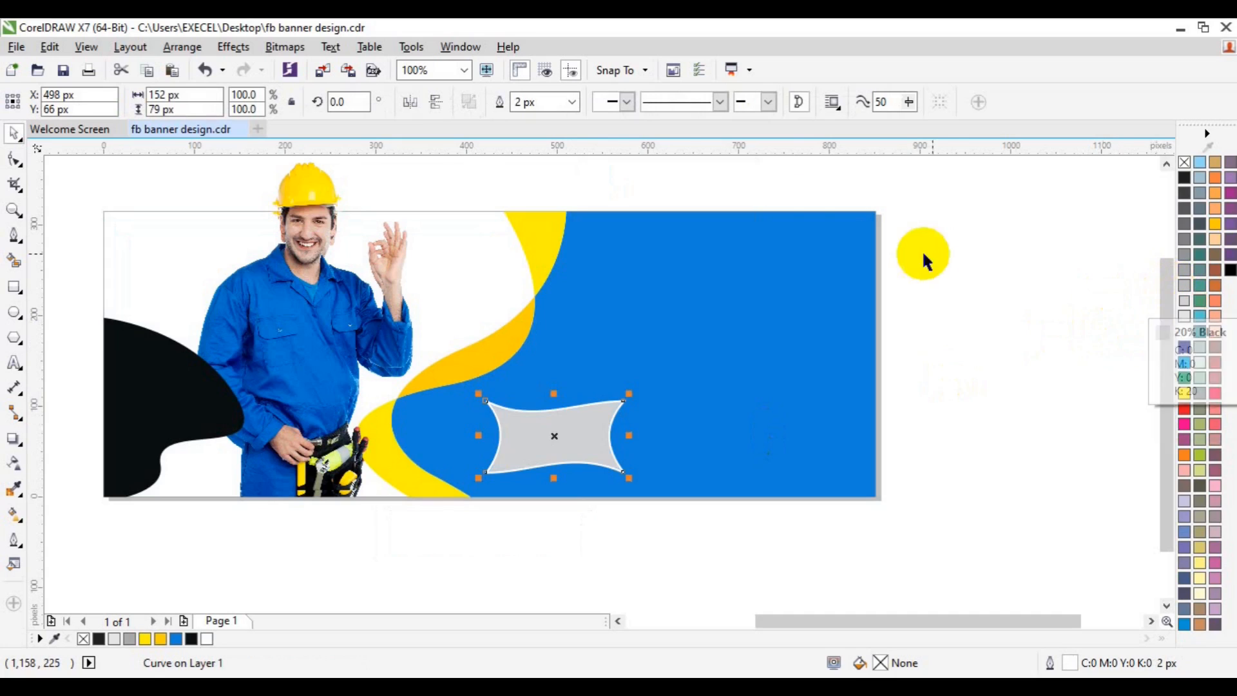
# Set the wavy four-sided shape's outline width to 5 px
pyautogui.click(572, 106)
pyautogui.click(532, 219)
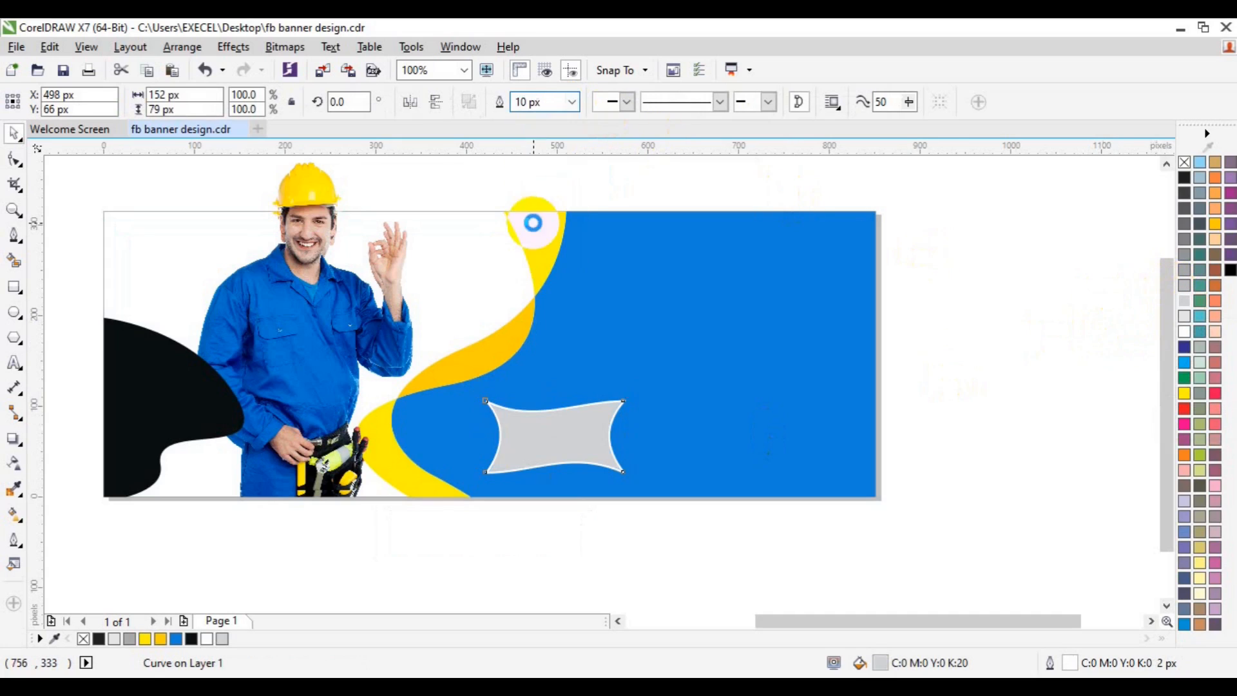
pyautogui.click(571, 101)
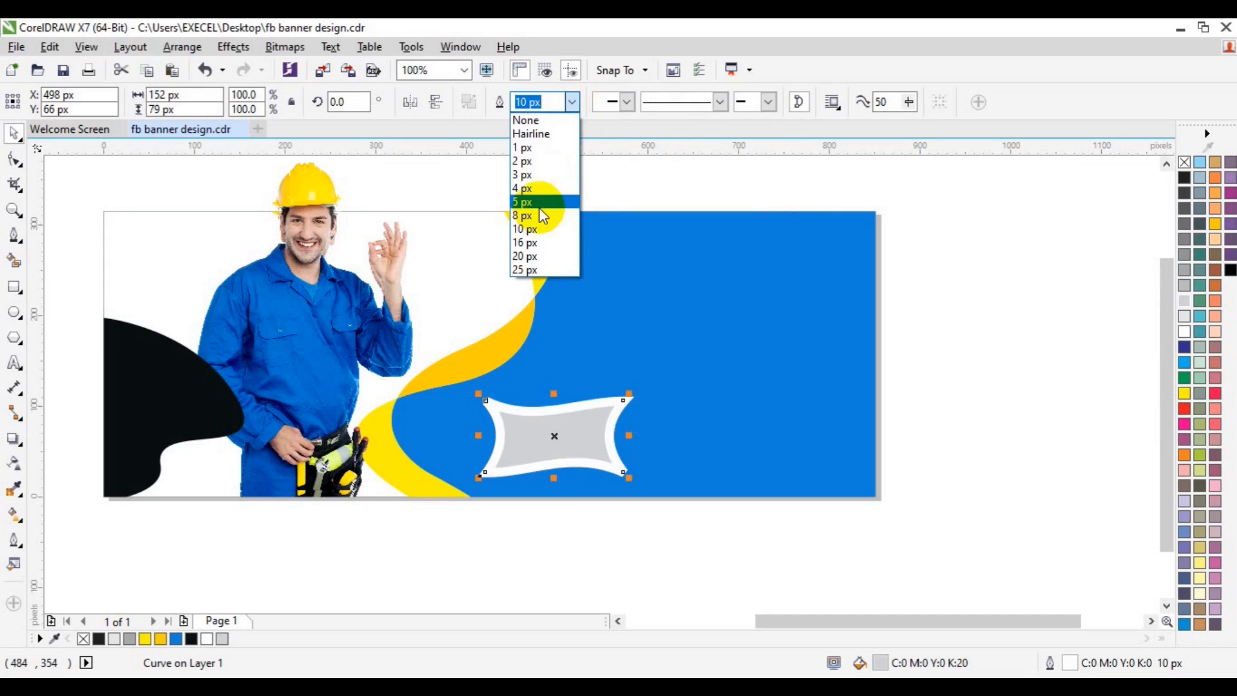
pyautogui.click(539, 212)
pyautogui.click(938, 412)
# Duplicate the wavy frame shape horizontally, placing the copy beside it at about X 673 px
pyautogui.click(579, 454)
pyautogui.moveTo(580, 454); pyautogui.dragTo(739, 435)
pyautogui.click(783, 467)
# Rotate both wavy frames together about 5.3° counterclockwise and move them to about X 545 px, Y 85 px
pyautogui.keyDown('shift'); pyautogui.click(581, 449); pyautogui.keyUp('shift')
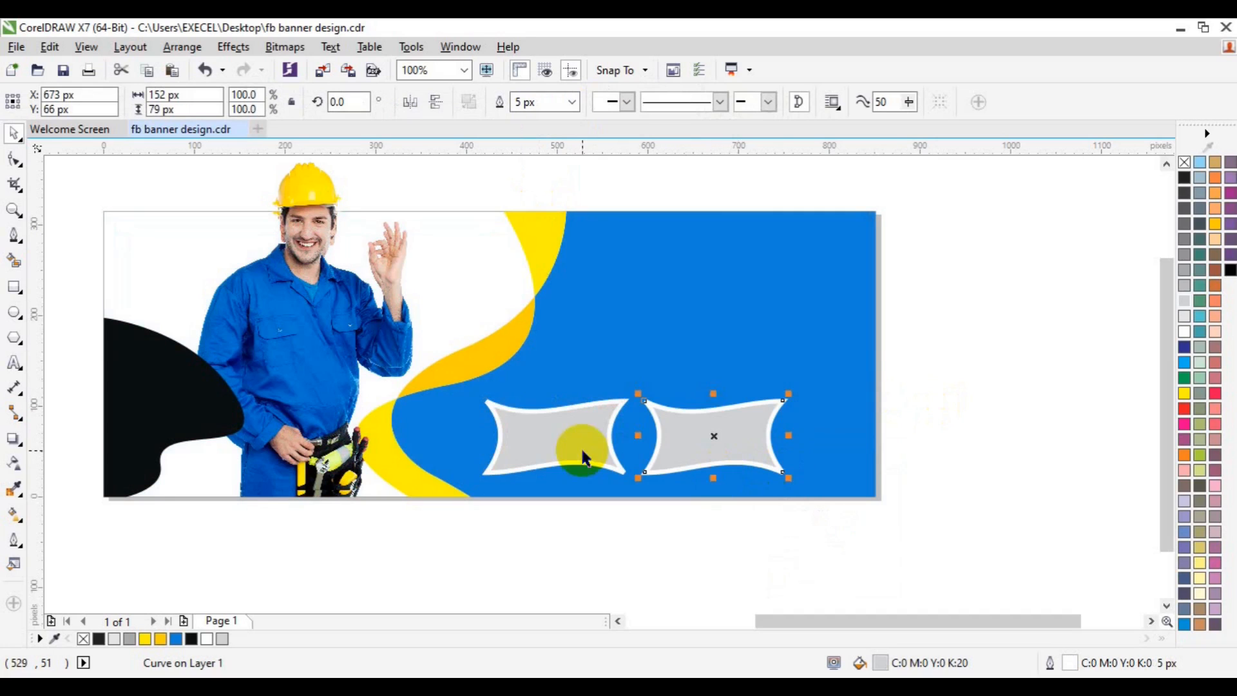
pyautogui.click(695, 419)
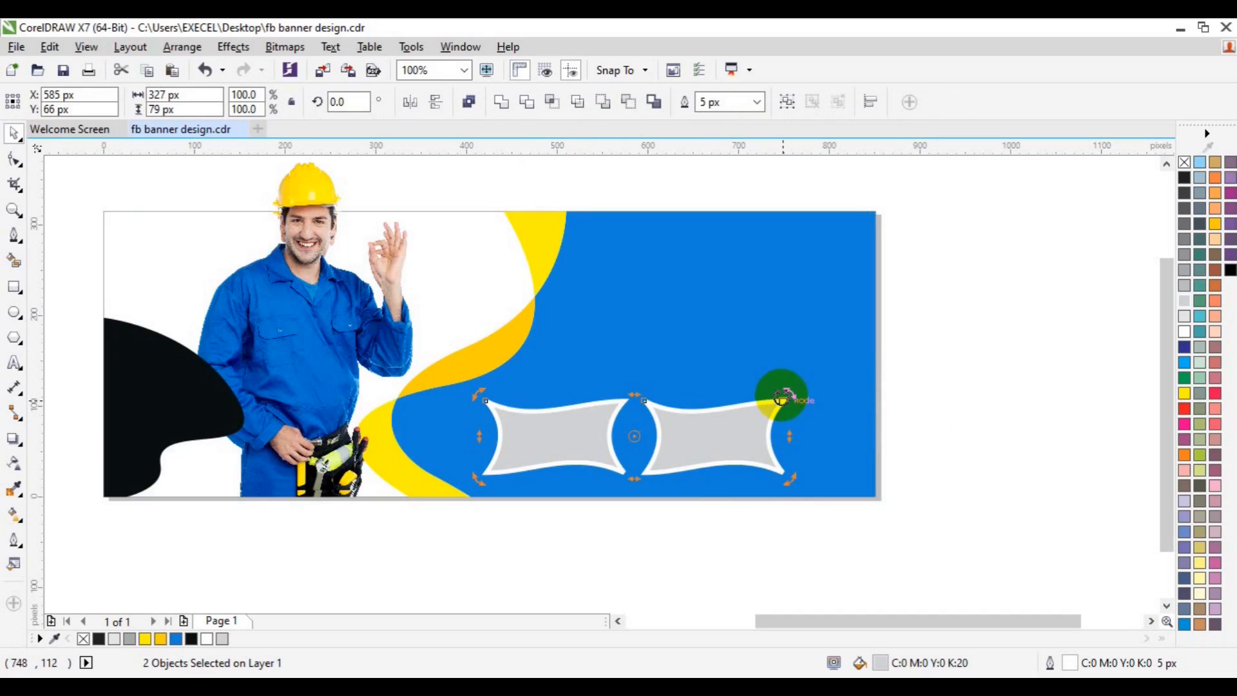
pyautogui.moveTo(782, 396); pyautogui.dragTo(781, 385)
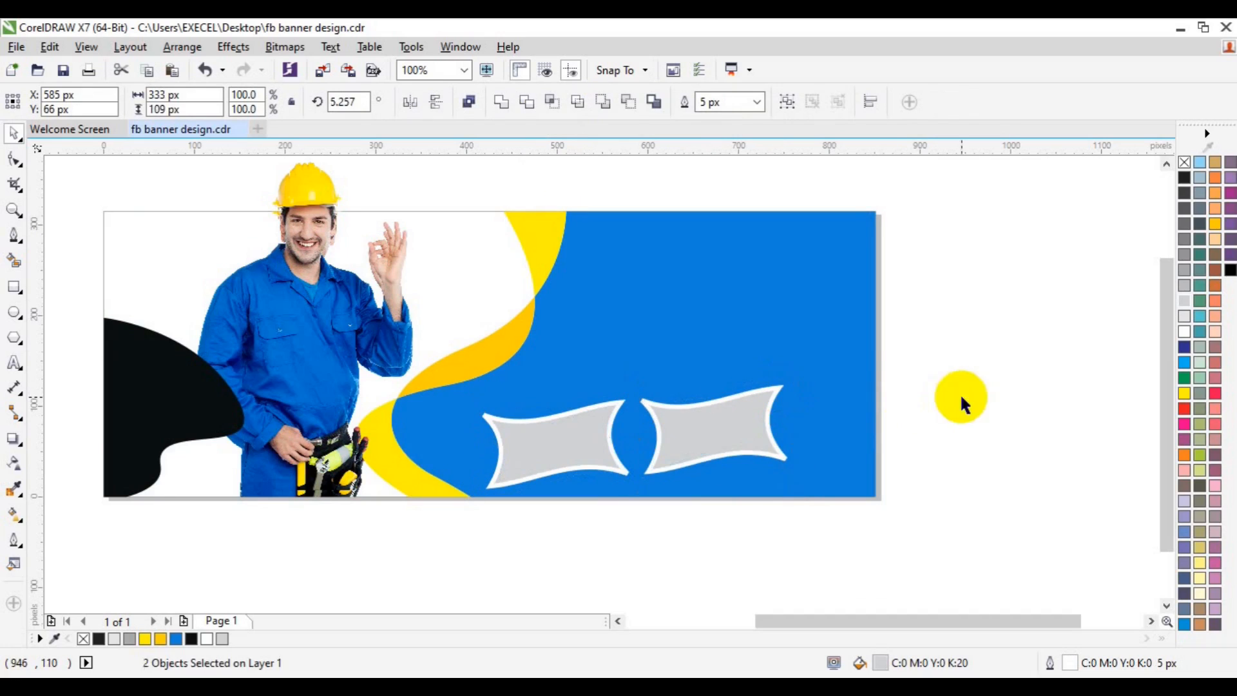
pyautogui.click(685, 455)
pyautogui.keyDown('shift'); pyautogui.click(592, 464); pyautogui.keyUp('shift')
pyautogui.moveTo(592, 463); pyautogui.dragTo(550, 436)
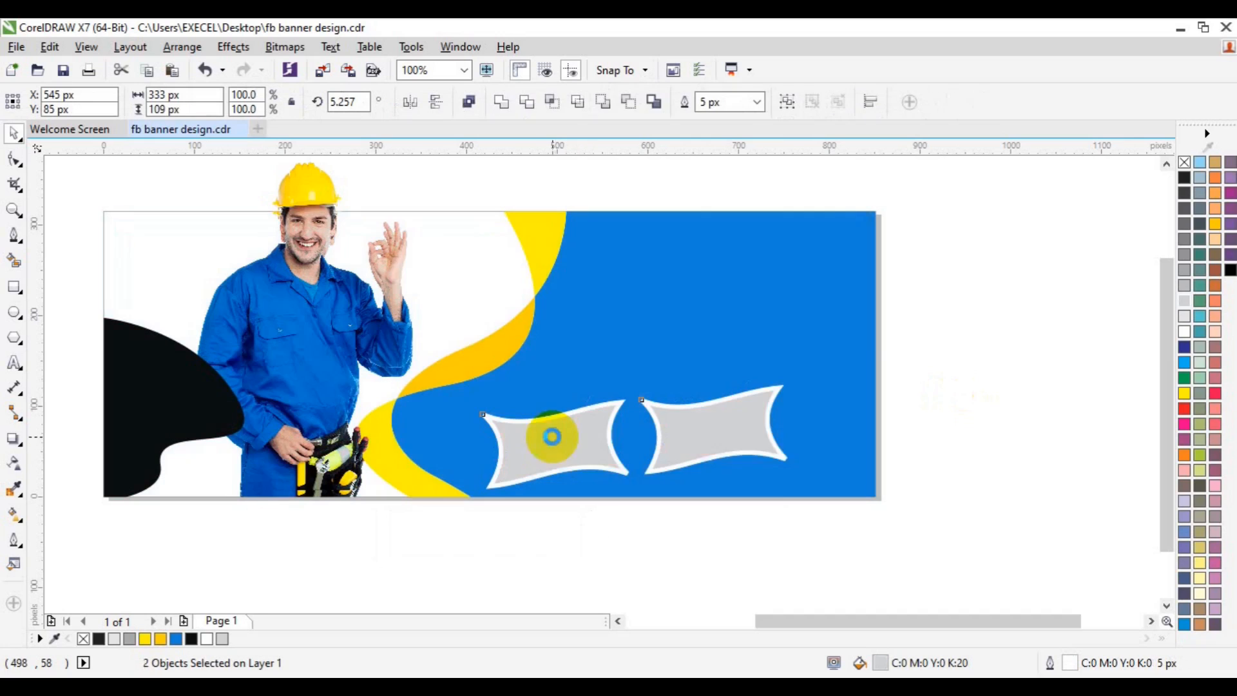
pyautogui.click(1001, 480)
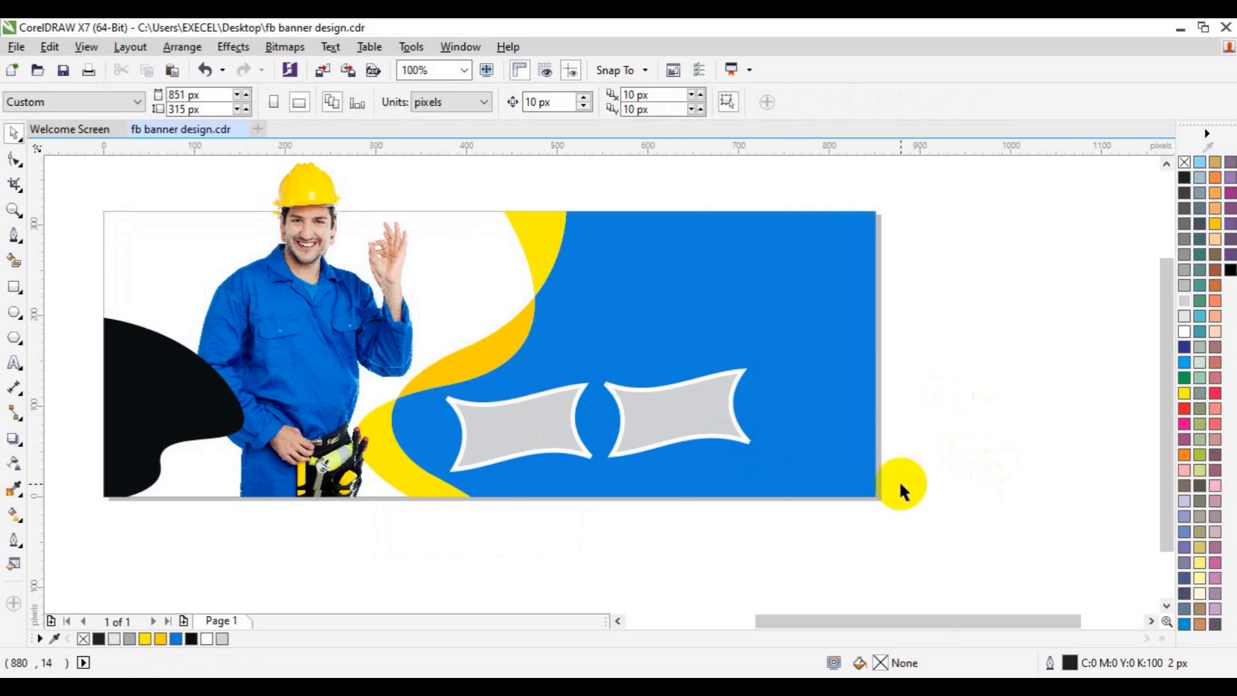
# Import photos 14306 and 14331 from the freepik stockpoto folder and place one over each wavy frame
pyautogui.click(320, 72)
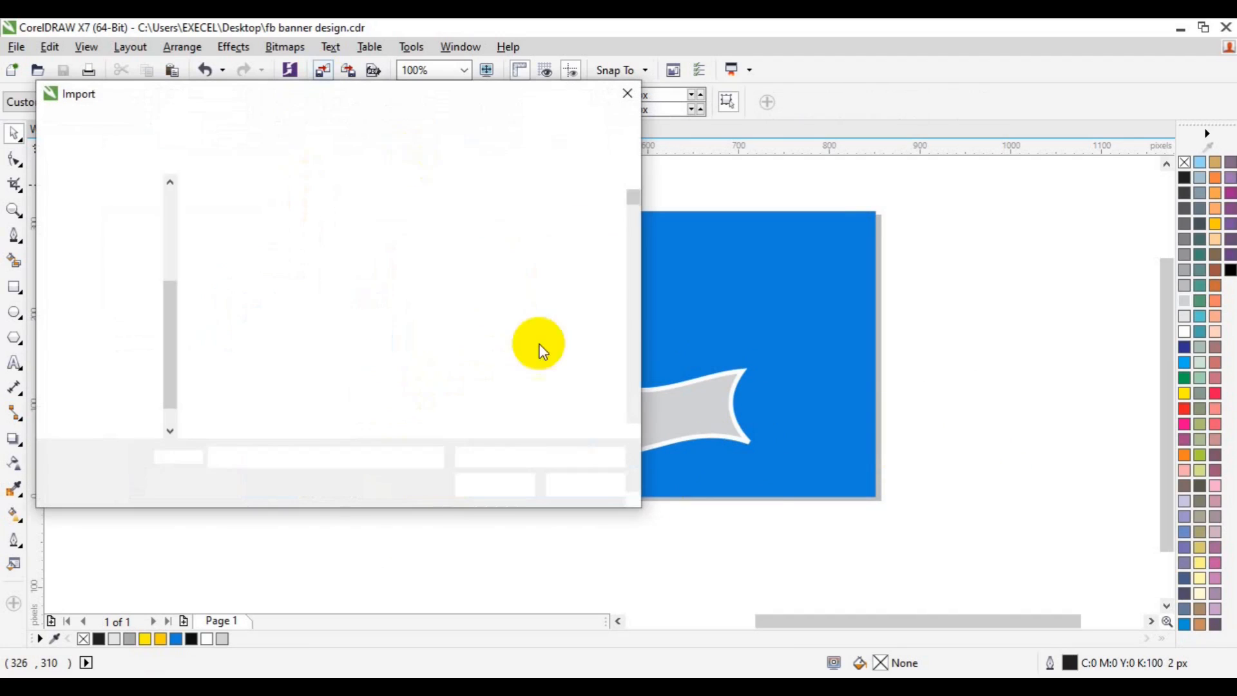
pyautogui.scroll(-15, 631, 401)
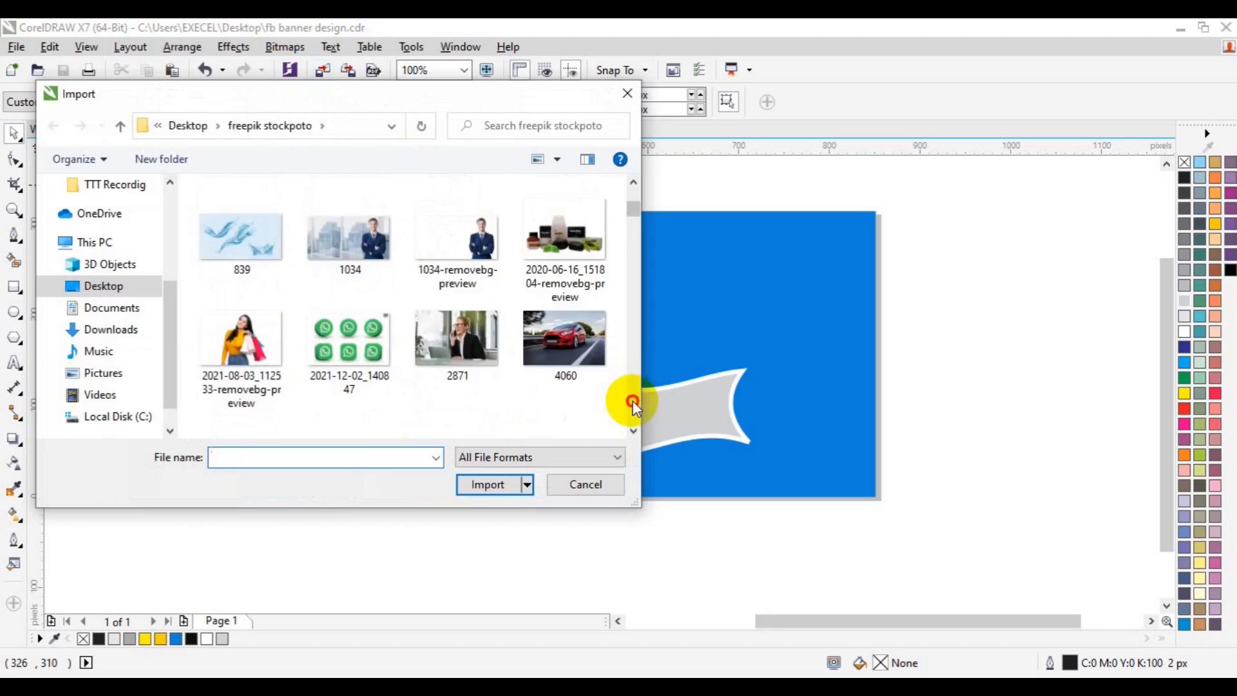
pyautogui.scroll(-1, 635, 204)
pyautogui.click(456, 225)
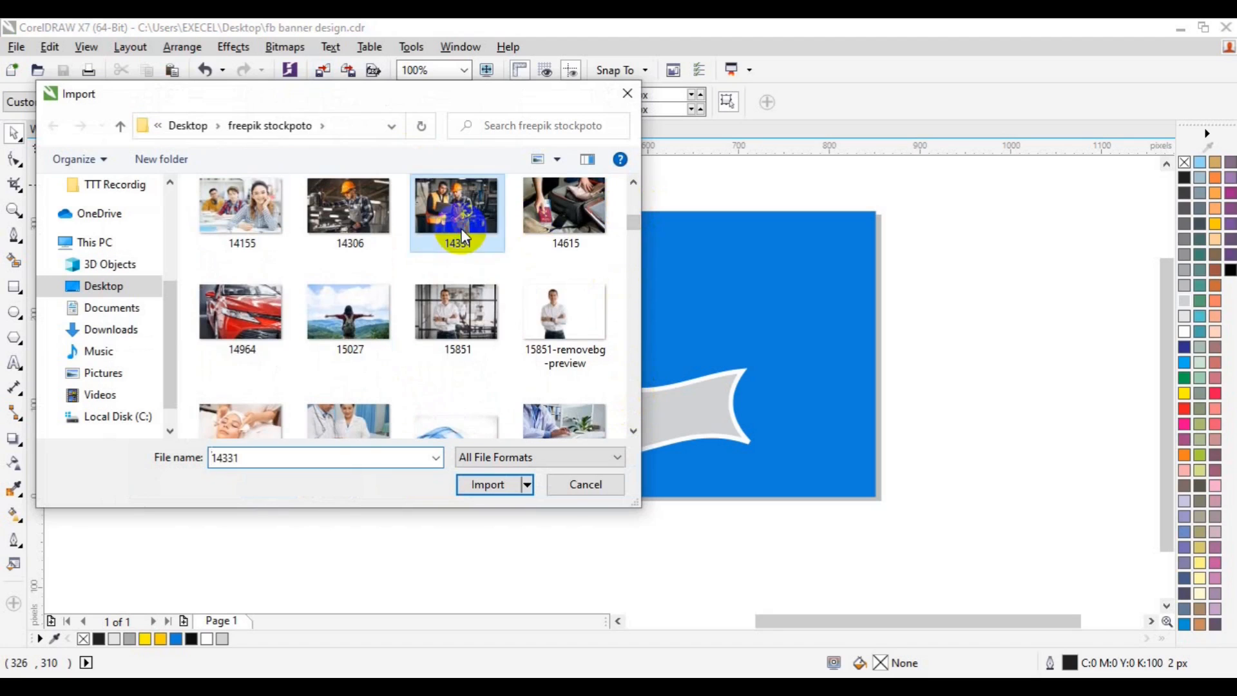
pyautogui.keyDown('ctrl'); pyautogui.click(338, 242); pyautogui.keyUp('ctrl')
pyautogui.click(484, 484)
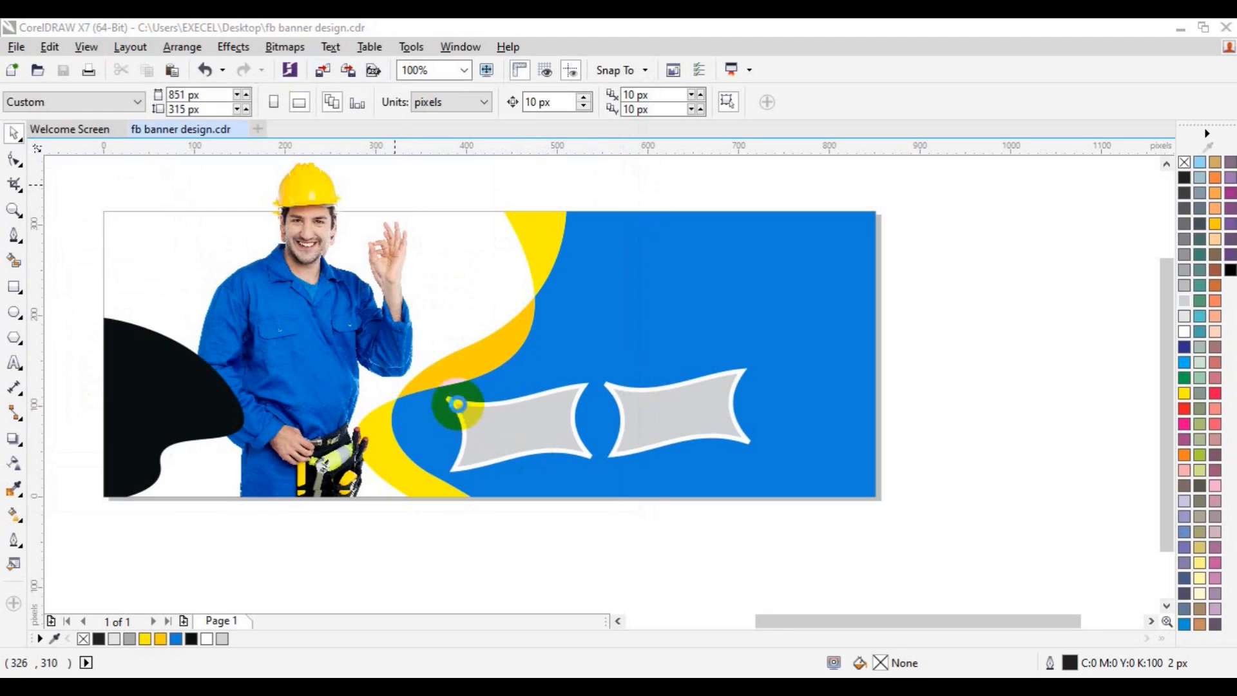
pyautogui.moveTo(450, 400); pyautogui.dragTo(637, 489)
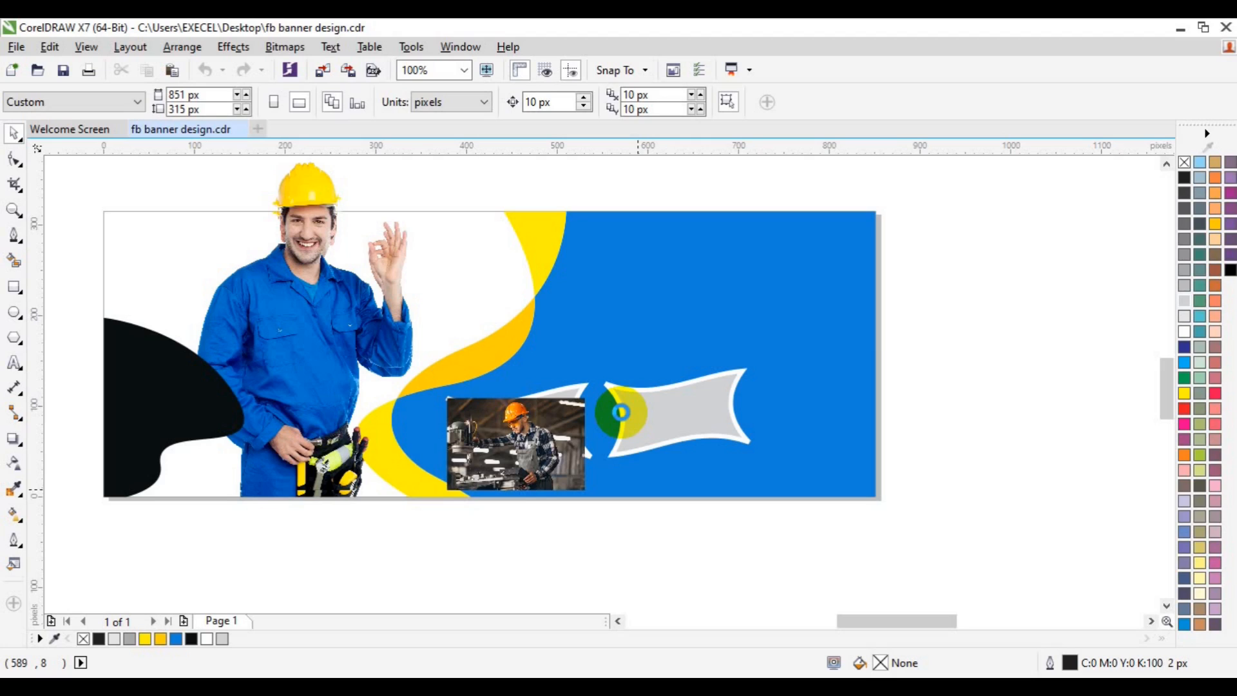
pyautogui.moveTo(605, 384); pyautogui.dragTo(780, 480)
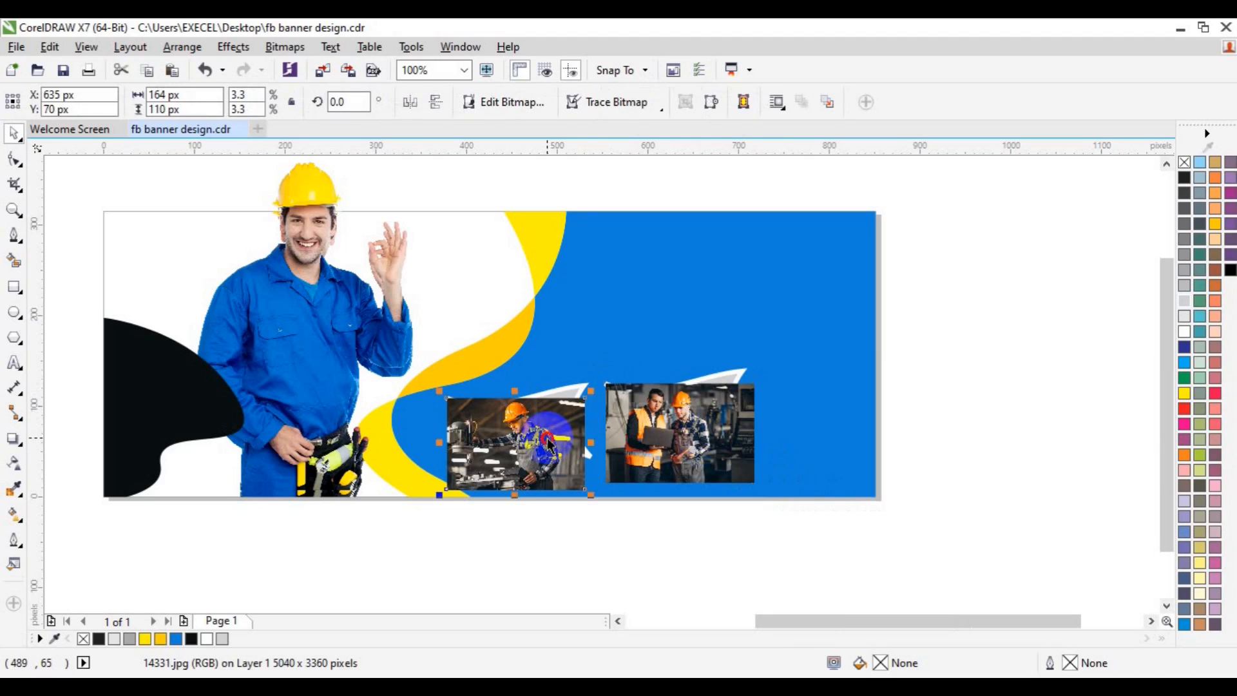
# Move photo 14306 to about X 413 px and PowerClip it inside the left wavy frame
pyautogui.moveTo(547, 444); pyautogui.dragTo(510, 441)
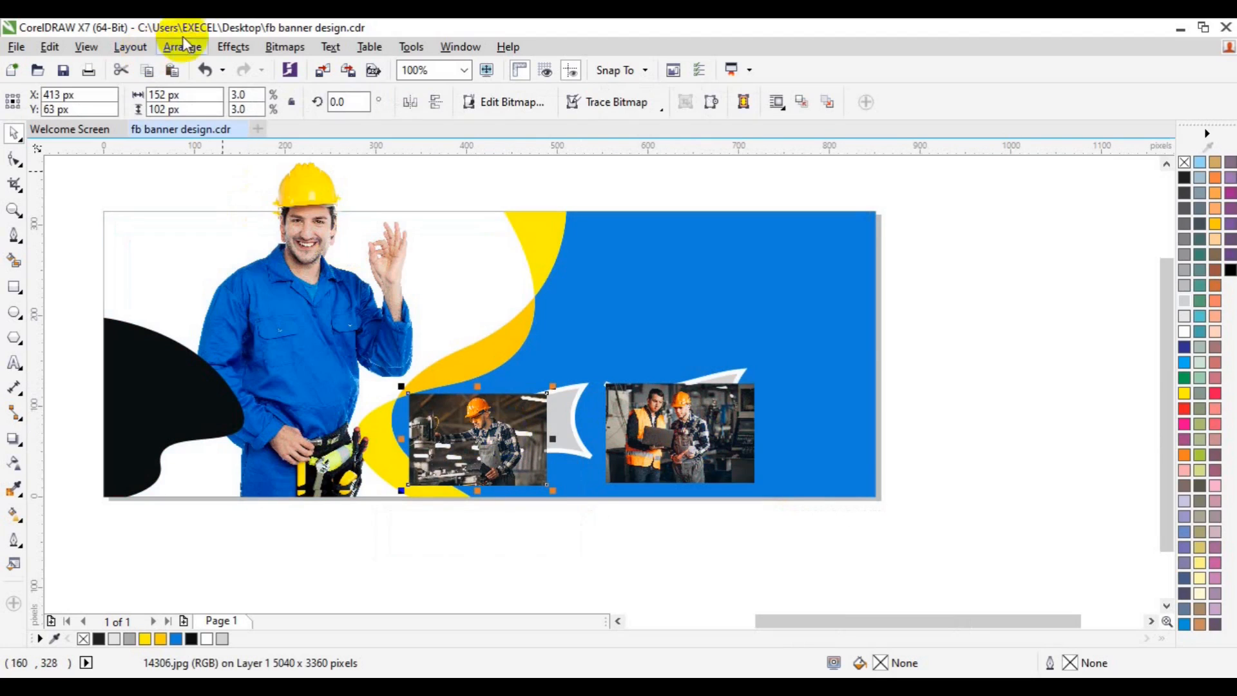
pyautogui.click(233, 47)
pyautogui.moveTo(238, 280)
pyautogui.click(442, 280)
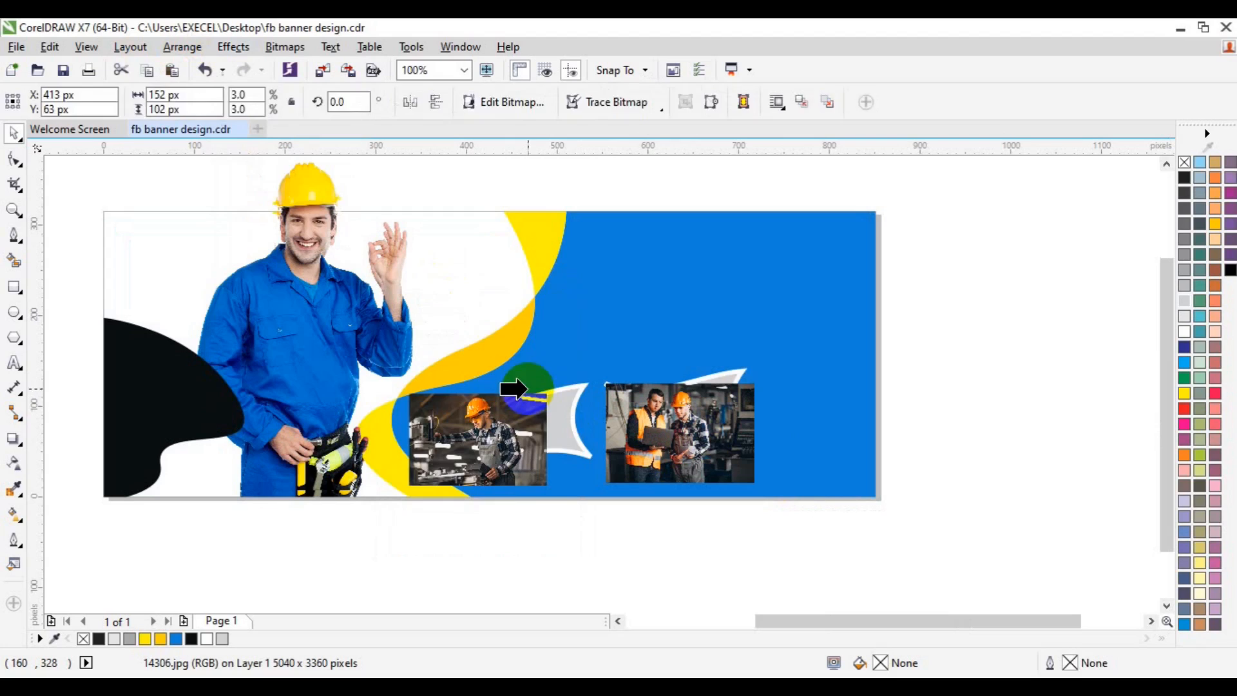
pyautogui.click(513, 388)
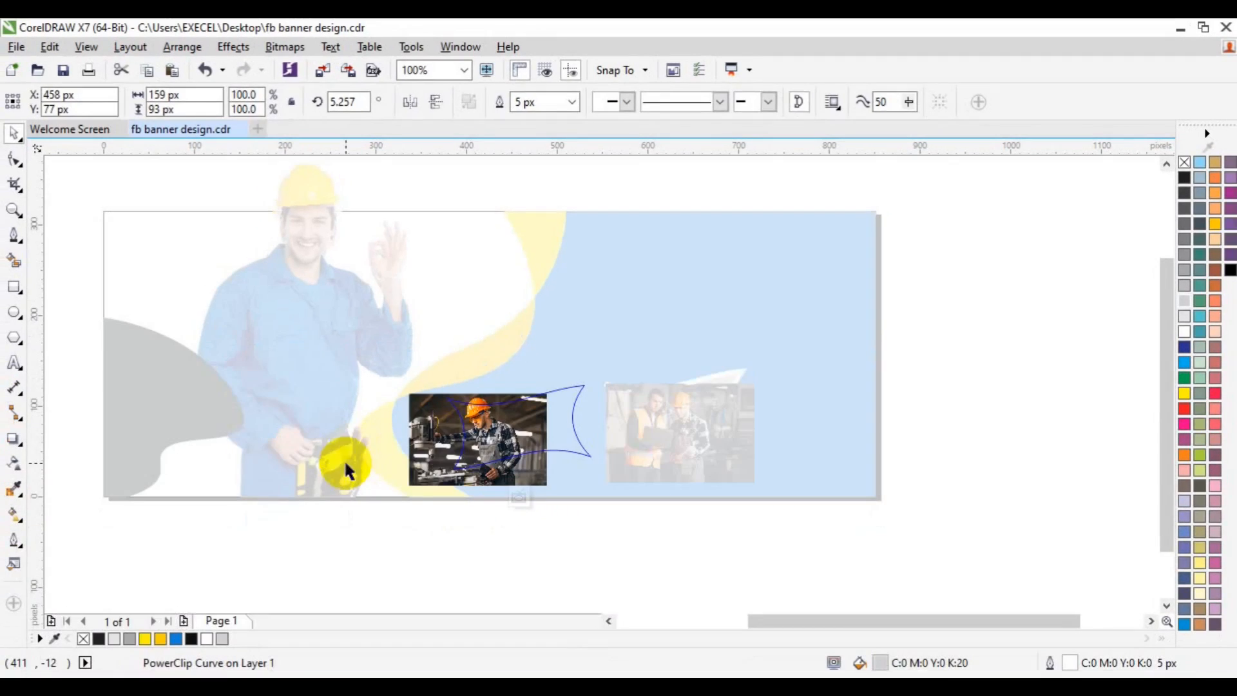
# Edit the left frame's PowerClip contents, moving the photo to about X 447 px and rotating it about 8.6°
pyautogui.keyDown('ctrl'); pyautogui.click(430, 445); pyautogui.keyUp('ctrl')
pyautogui.moveTo(431, 448); pyautogui.dragTo(463, 447)
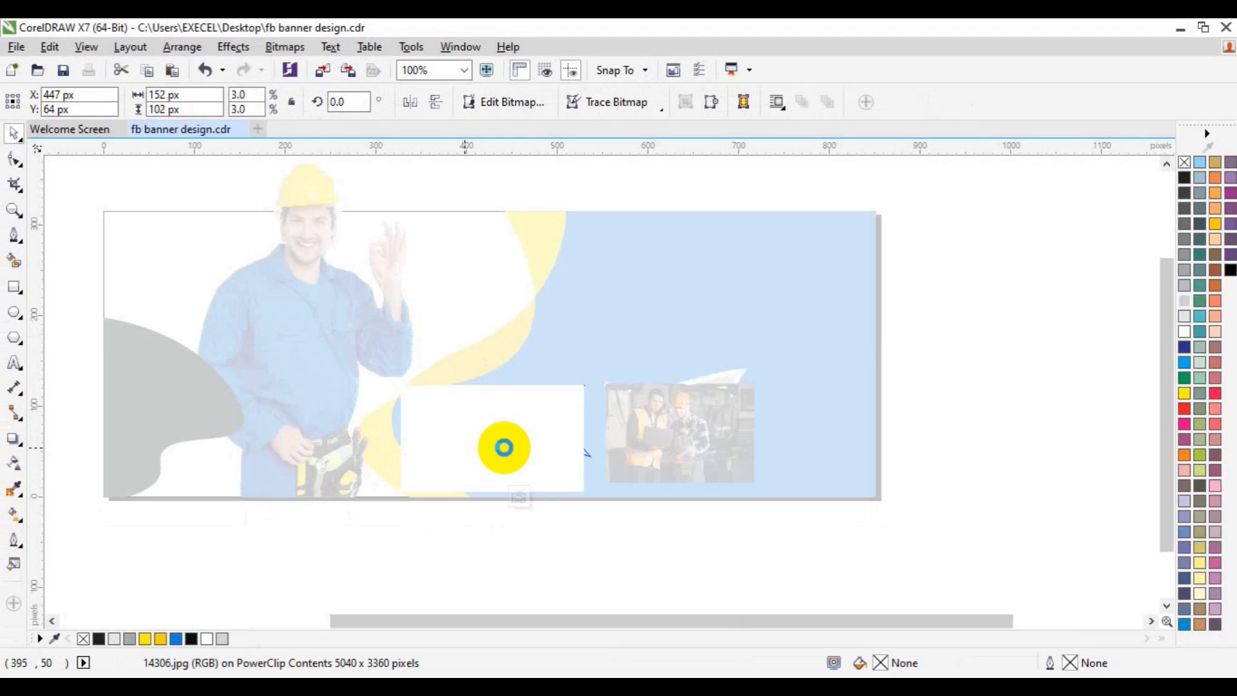
pyautogui.click(462, 447)
pyautogui.moveTo(583, 491); pyautogui.dragTo(588, 478)
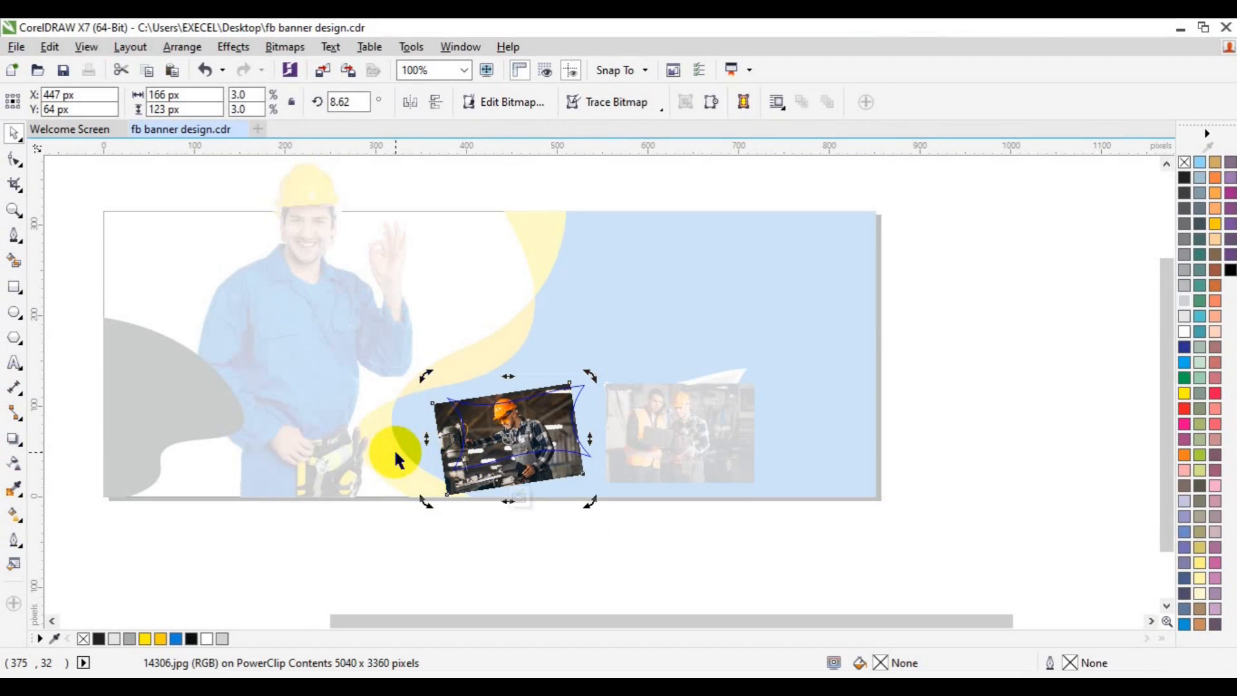
# Reposition the rotated photo to about X 458 px, Y 57 px within the left frame and finish editing the PowerClip
pyautogui.press('space')
pyautogui.press('space')
pyautogui.click(519, 499)
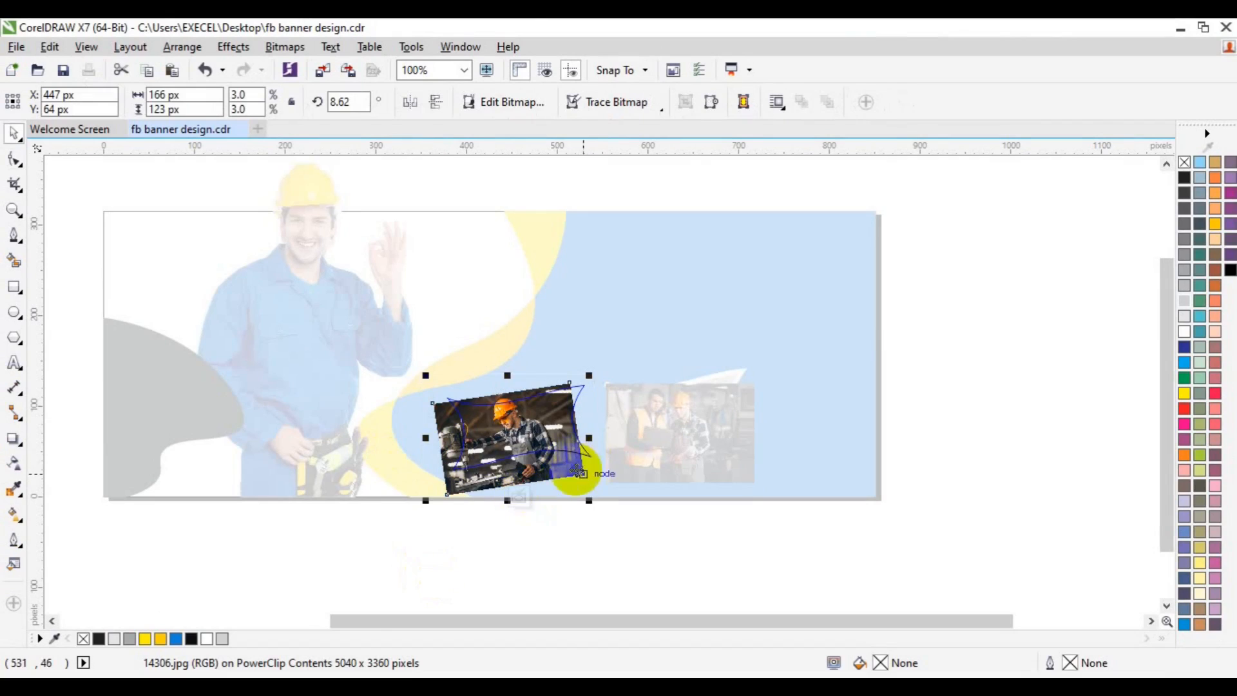
pyautogui.moveTo(571, 472); pyautogui.dragTo(582, 461)
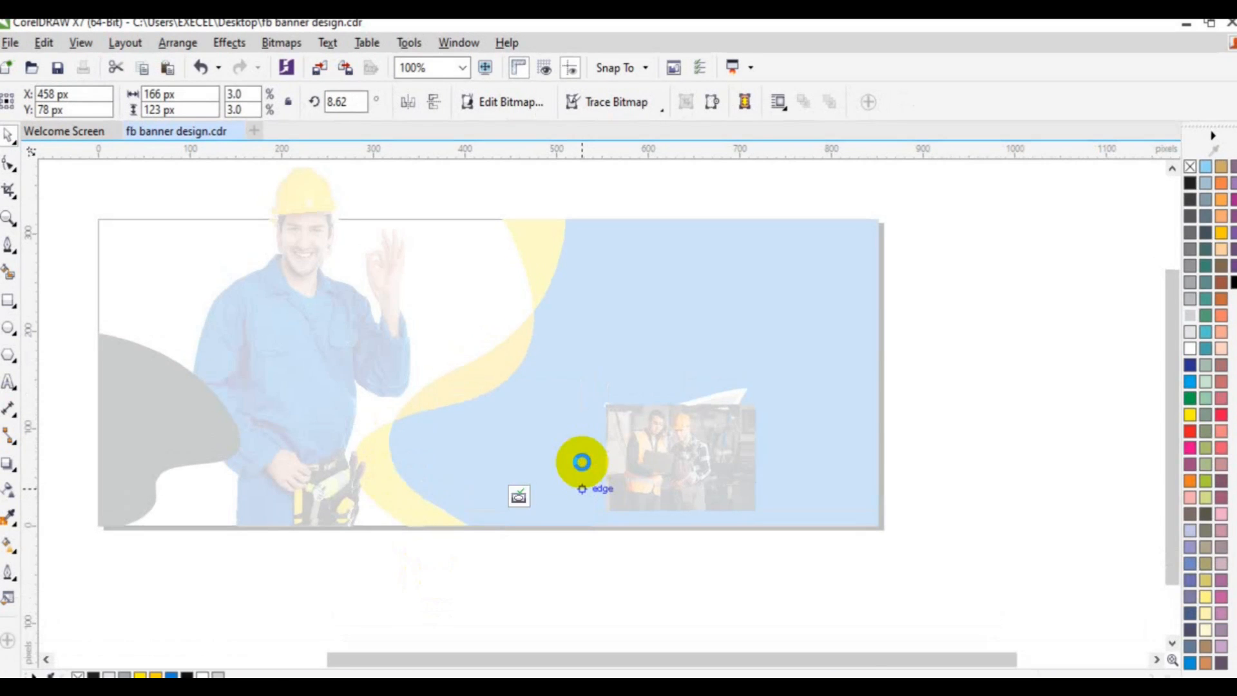
pyautogui.moveTo(582, 461); pyautogui.dragTo(553, 438)
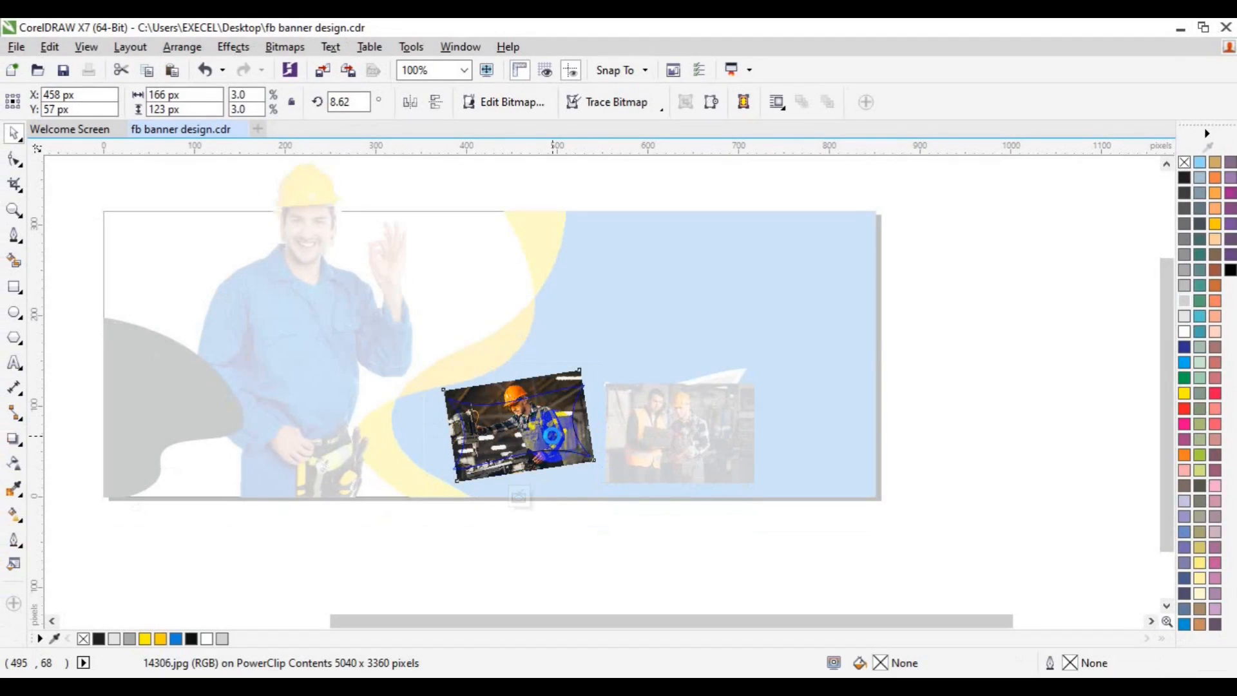
pyautogui.click(552, 436)
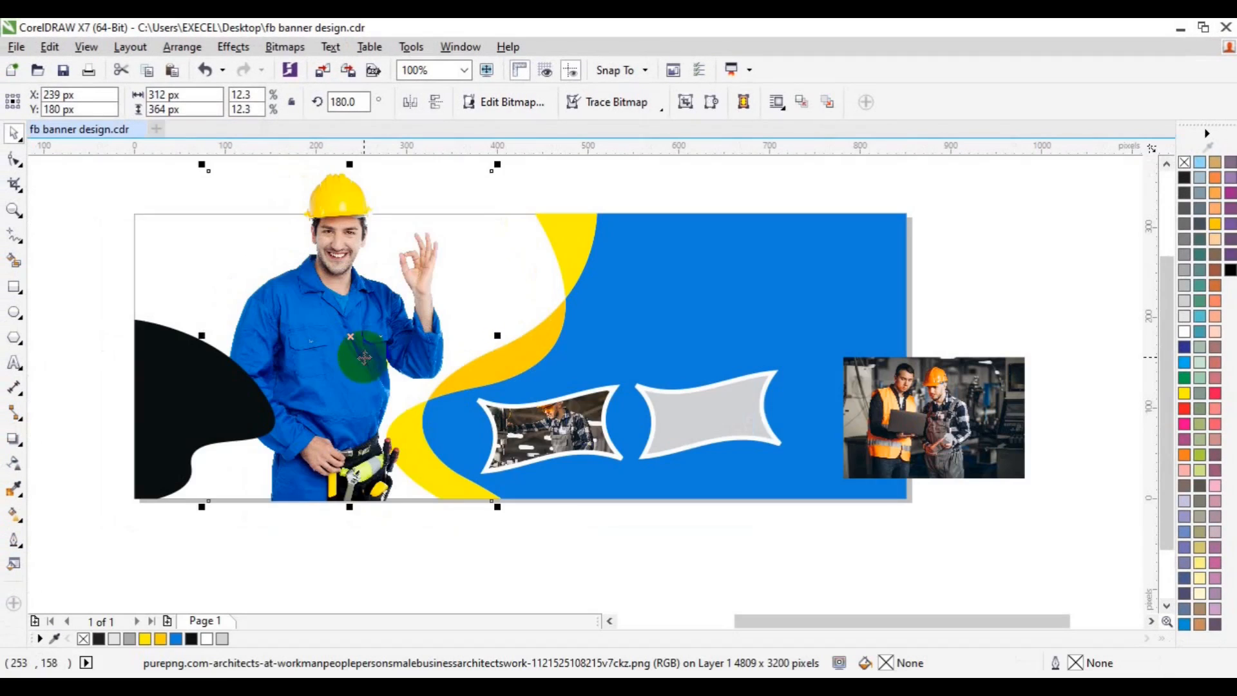
# PowerClip photo 14331 inside the right wavy frame
pyautogui.click(866, 456)
pyautogui.click(239, 53)
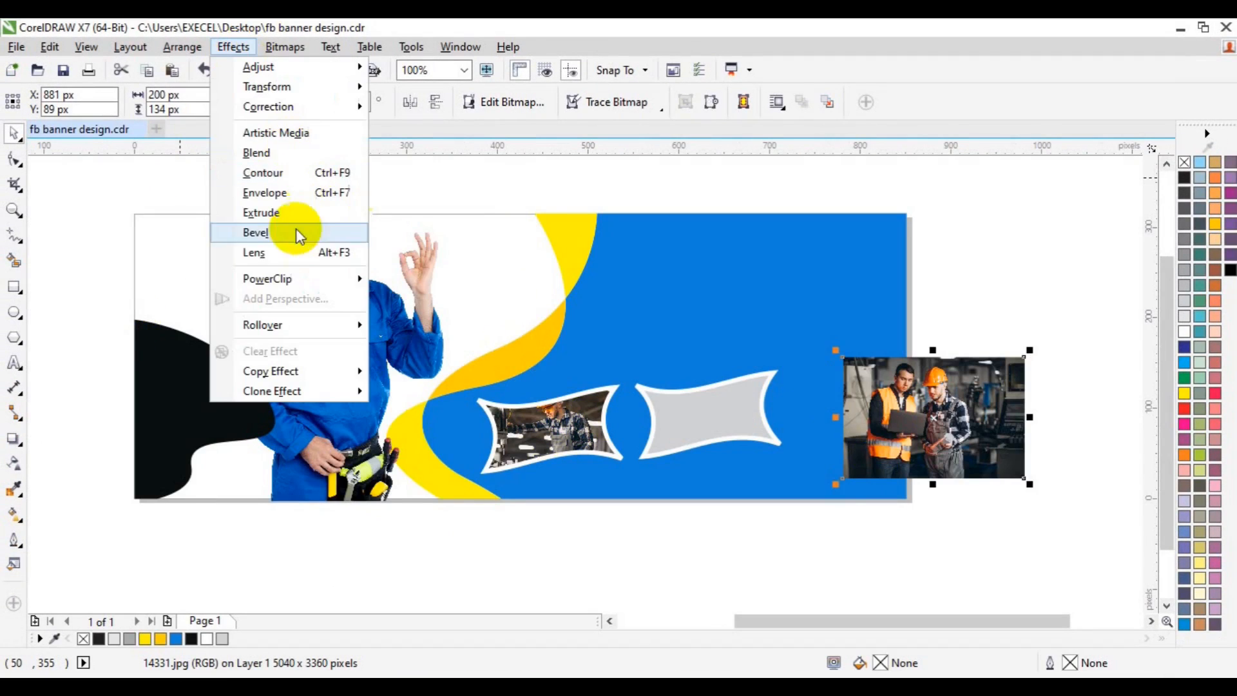
pyautogui.moveTo(290, 277)
pyautogui.click(425, 279)
pyautogui.click(691, 415)
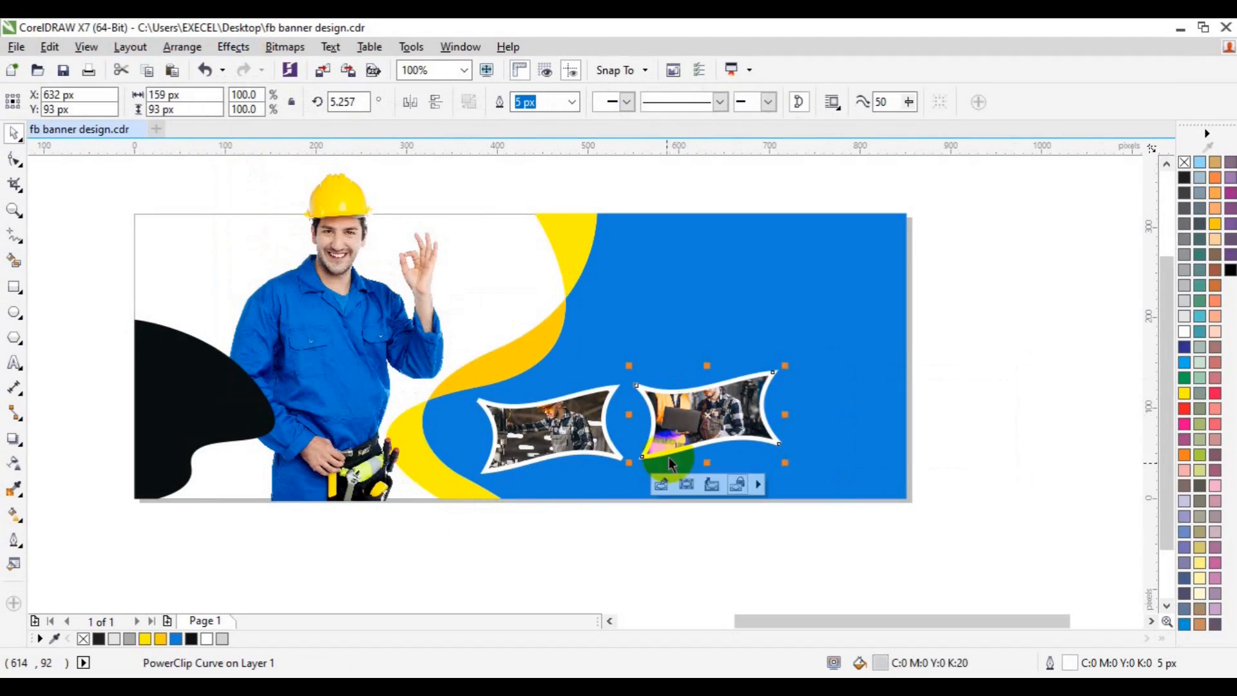
# Edit the right PowerClip, scaling its photo to about 157 by 105 px and moving it to about X 623 px, Y 87 px
pyautogui.click(660, 485)
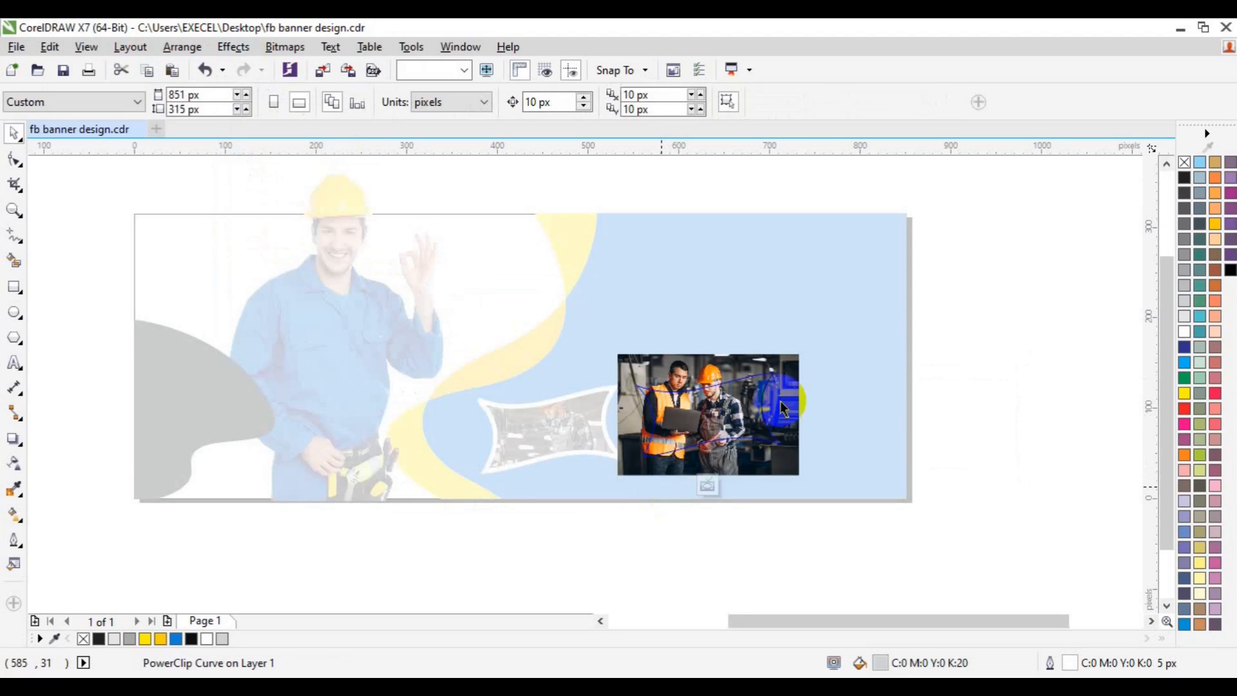
pyautogui.click(796, 444)
pyautogui.moveTo(806, 482); pyautogui.dragTo(793, 468)
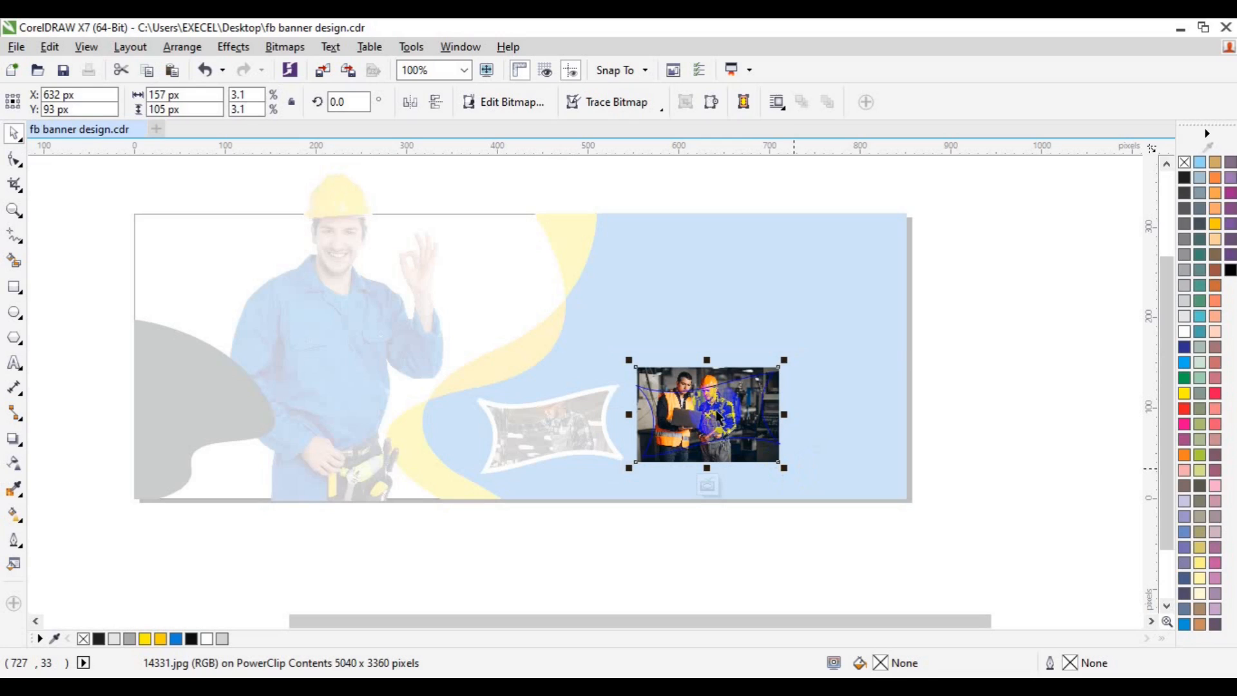
pyautogui.moveTo(719, 408); pyautogui.dragTo(720, 413)
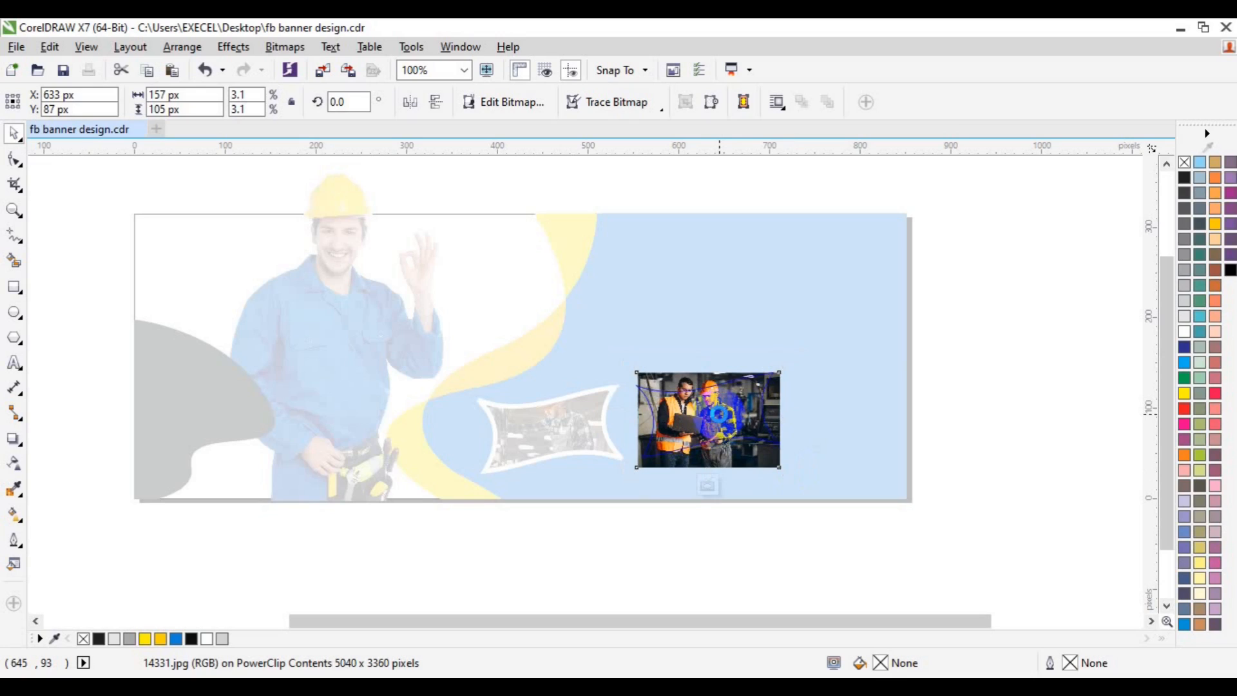
pyautogui.moveTo(721, 413); pyautogui.dragTo(711, 412)
pyautogui.click(700, 478)
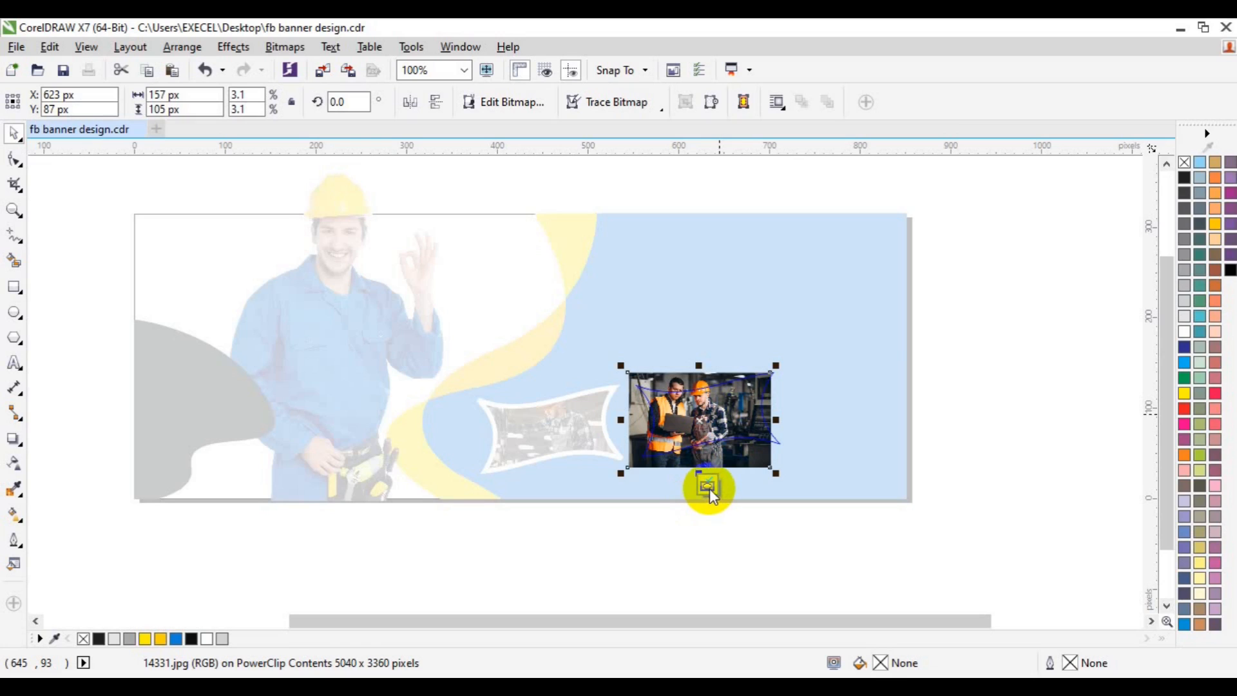
pyautogui.click(709, 486)
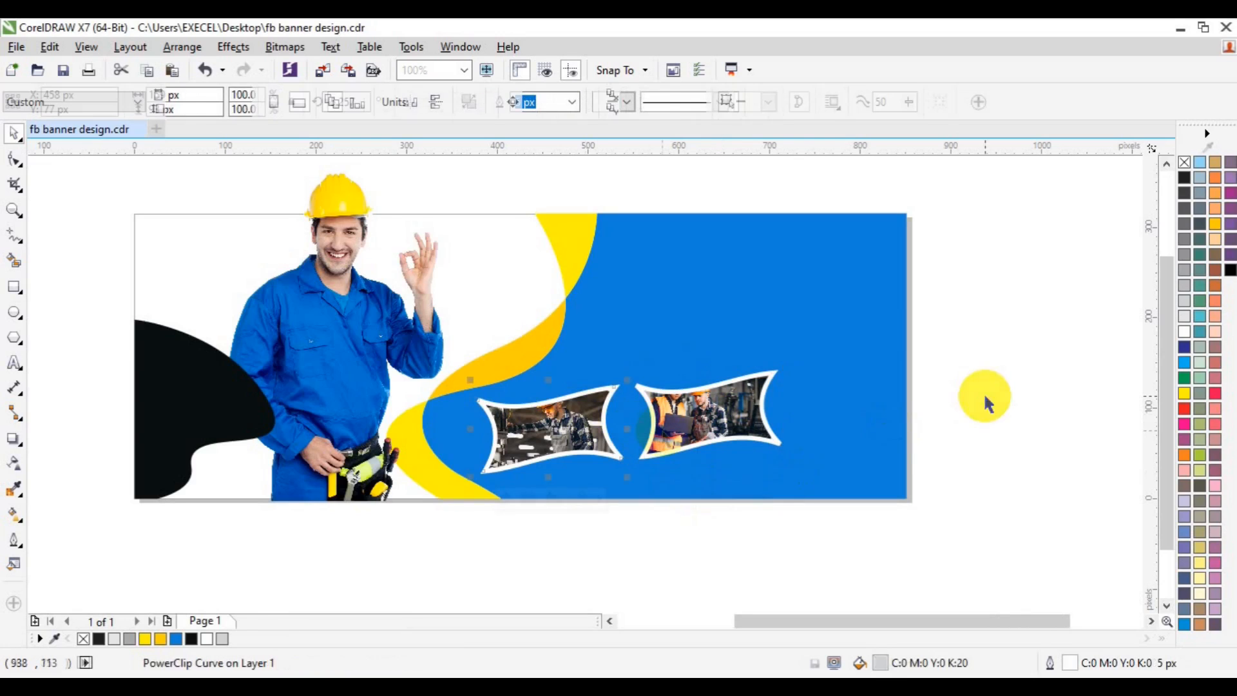
# Move both photo frames to about X 554 px, Y 82 px and rotate them back to about 0.9°
pyautogui.keyDown('shift'); pyautogui.click(662, 424); pyautogui.keyUp('shift')
pyautogui.moveTo(662, 424); pyautogui.dragTo(670, 427)
pyautogui.click(746, 422)
pyautogui.moveTo(792, 373); pyautogui.dragTo(806, 387)
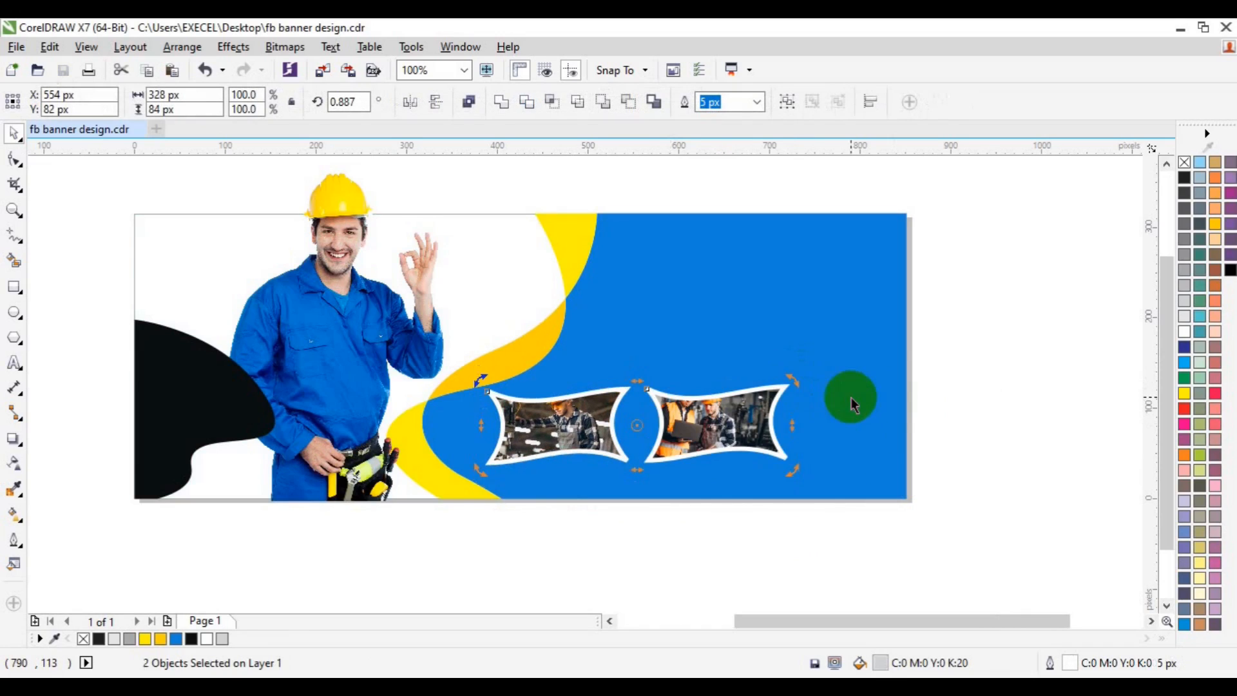
pyautogui.press('Escape')
# Add the artistic text "WE BUILD" on the blue shape above the photo frames
pyautogui.click(14, 363)
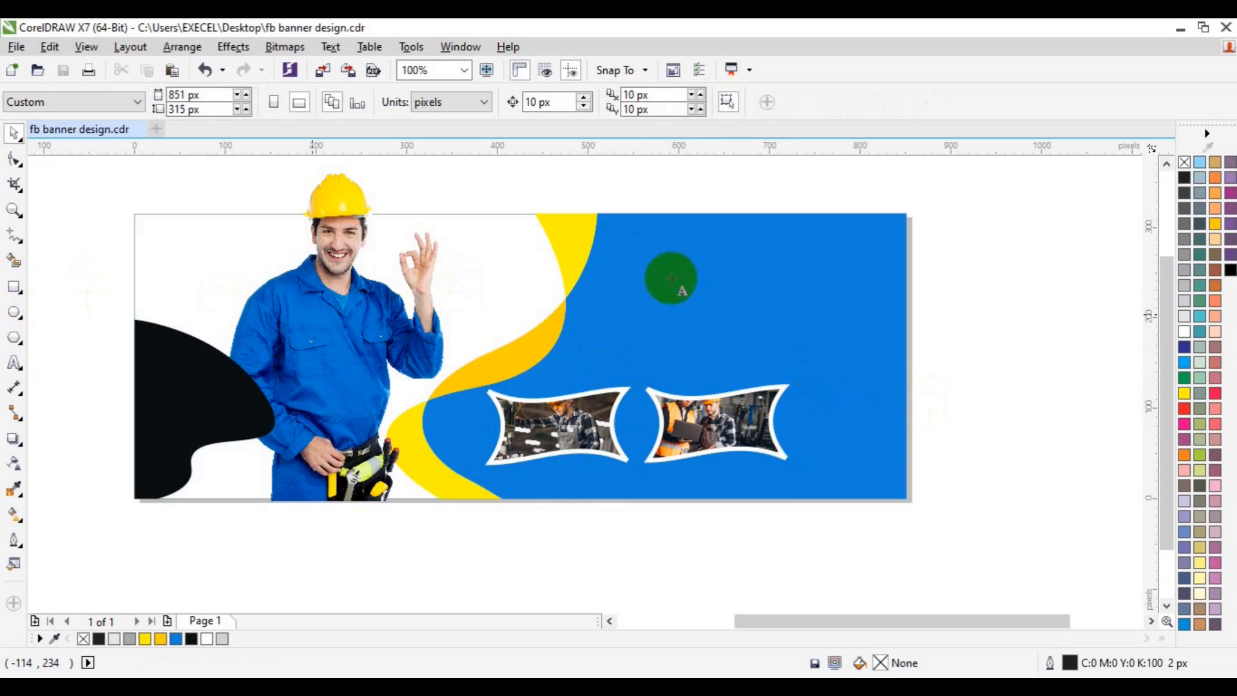
pyautogui.click(645, 287)
pyautogui.write('WE BUILD')
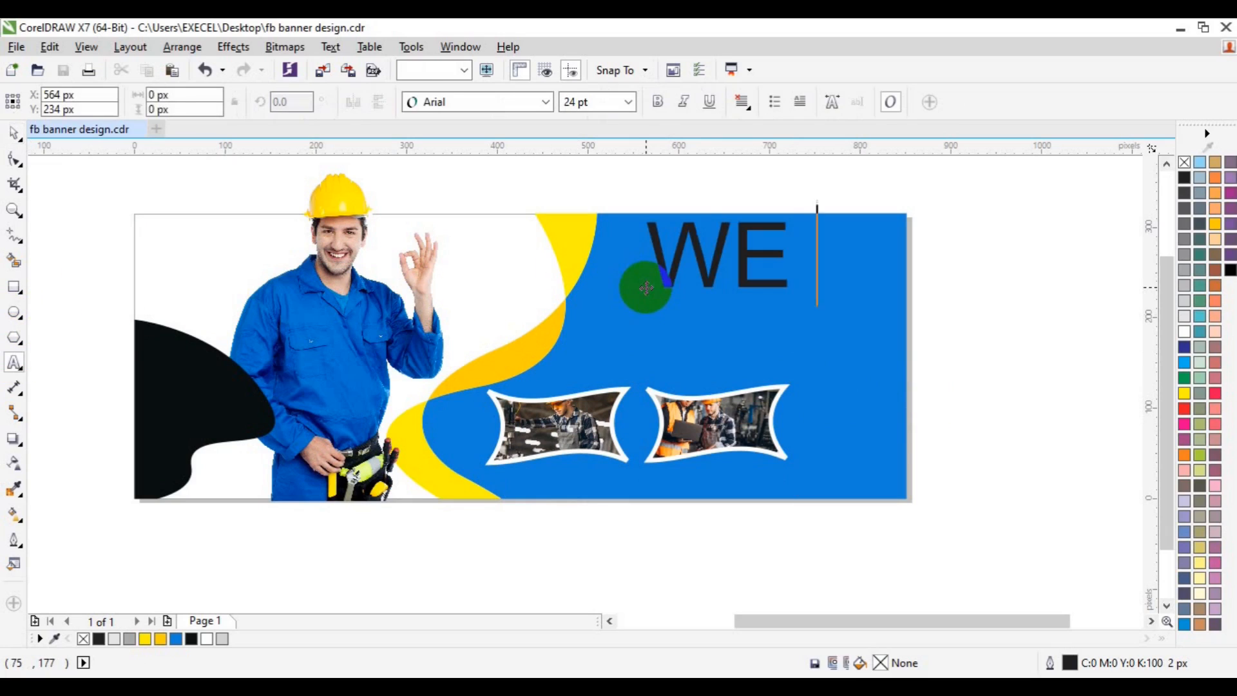
# Set the "WE BUILD" text to the Gobold Bold font at 12 pt
pyautogui.hotkey('ctrl', 'a')
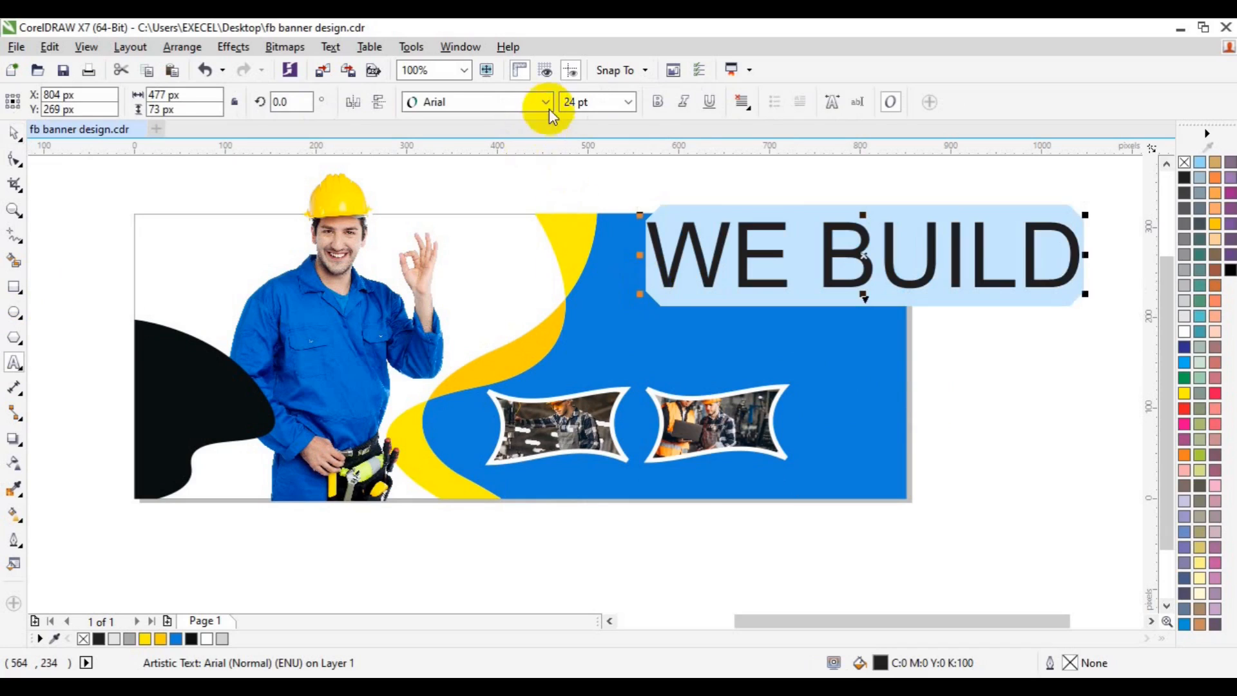
pyautogui.click(545, 103)
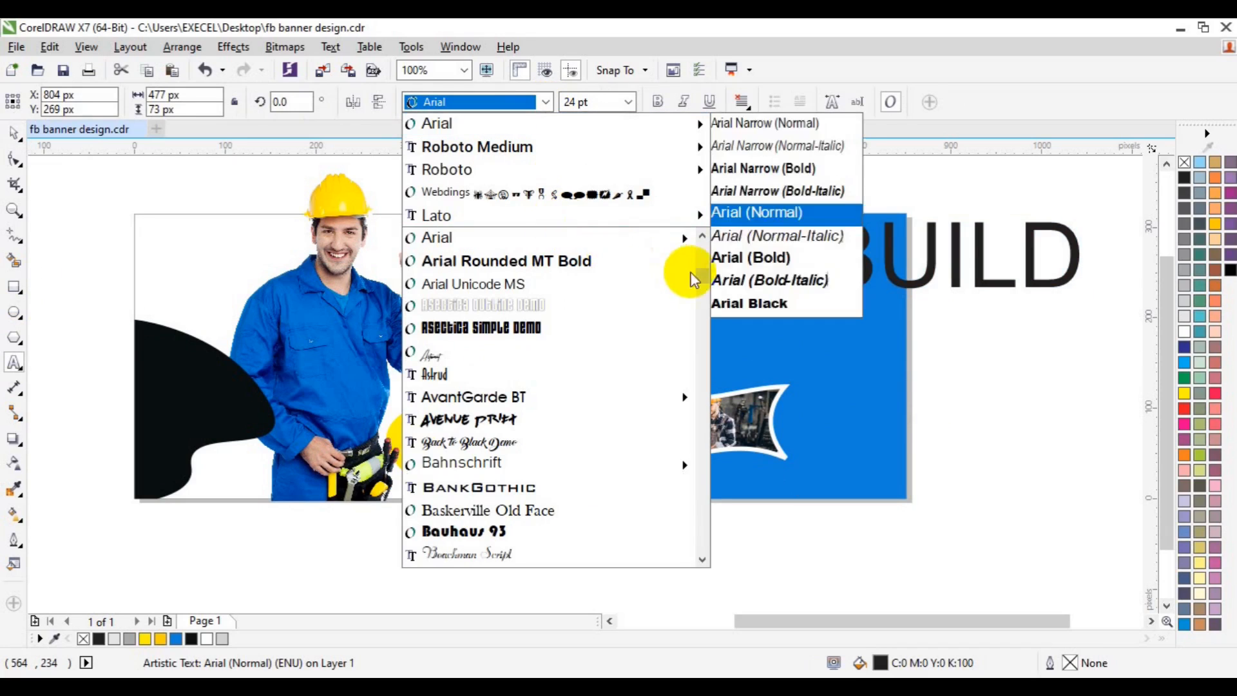
pyautogui.moveTo(700, 300); pyautogui.dragTo(701, 371)
pyautogui.moveTo(580, 532)
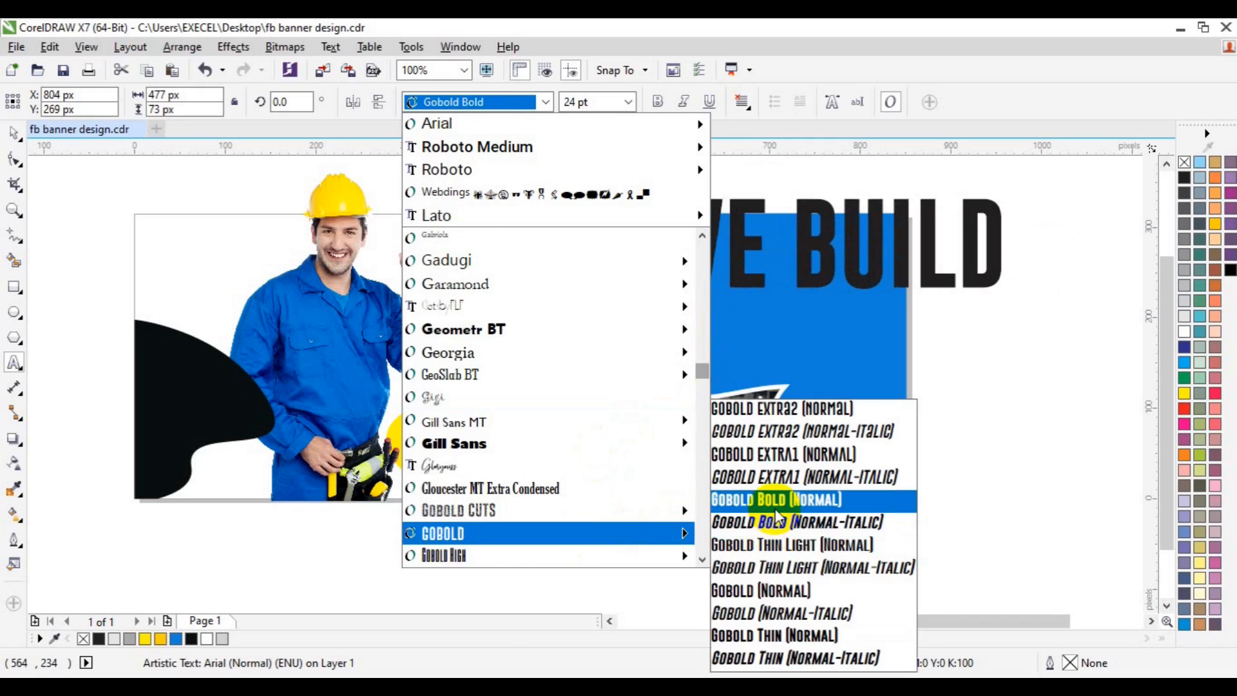
pyautogui.click(775, 506)
pyautogui.click(573, 105)
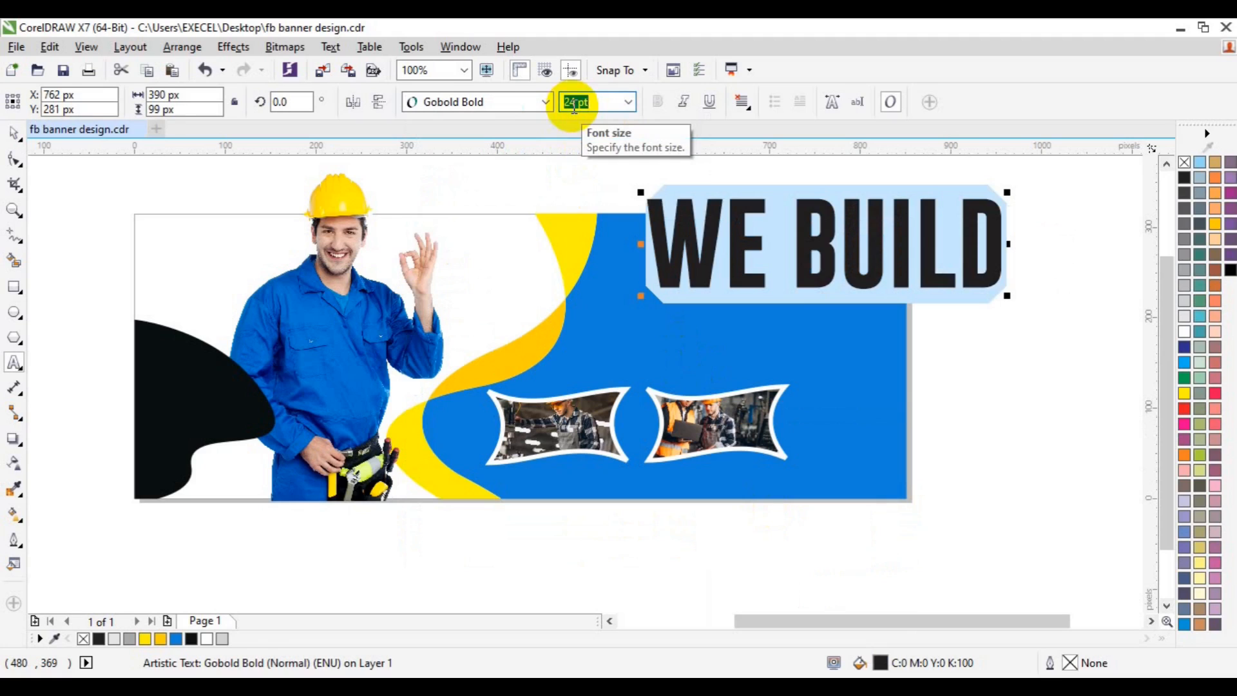
pyautogui.press('Return')
# Move "WE BUILD" to about X 701 px, Y 246 px and fill it with the amber C1 M17 Y100 K0
pyautogui.click(14, 132)
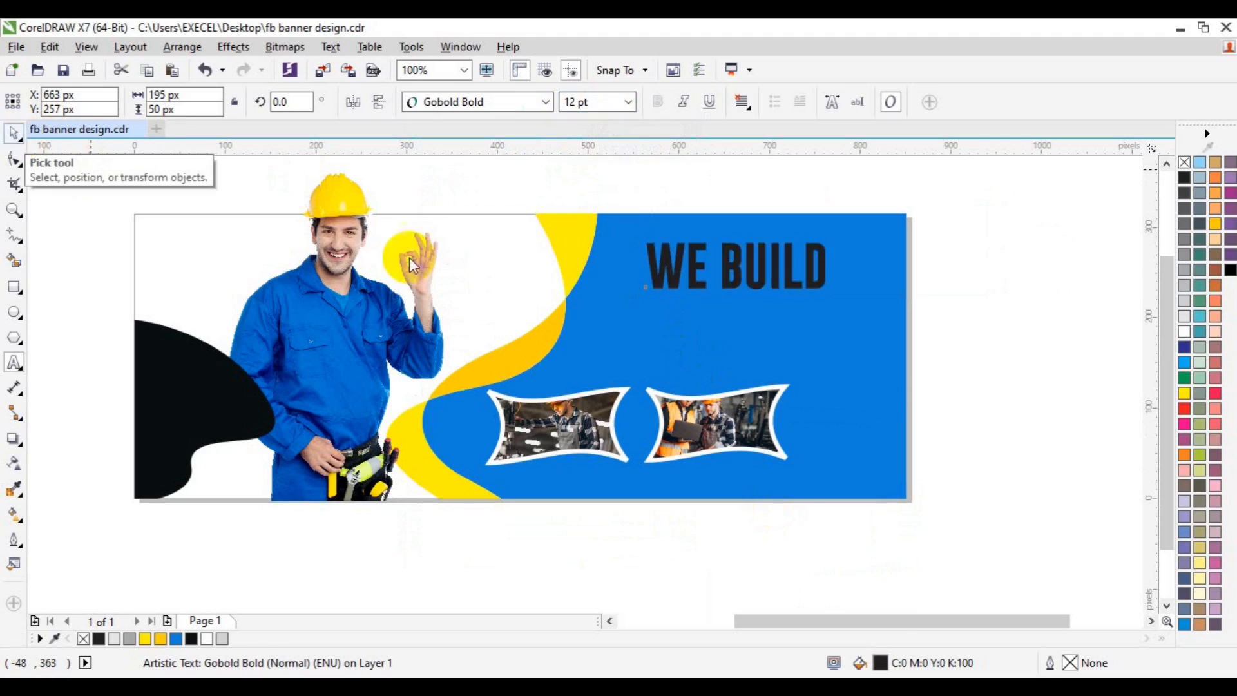
pyautogui.moveTo(733, 266); pyautogui.dragTo(769, 276)
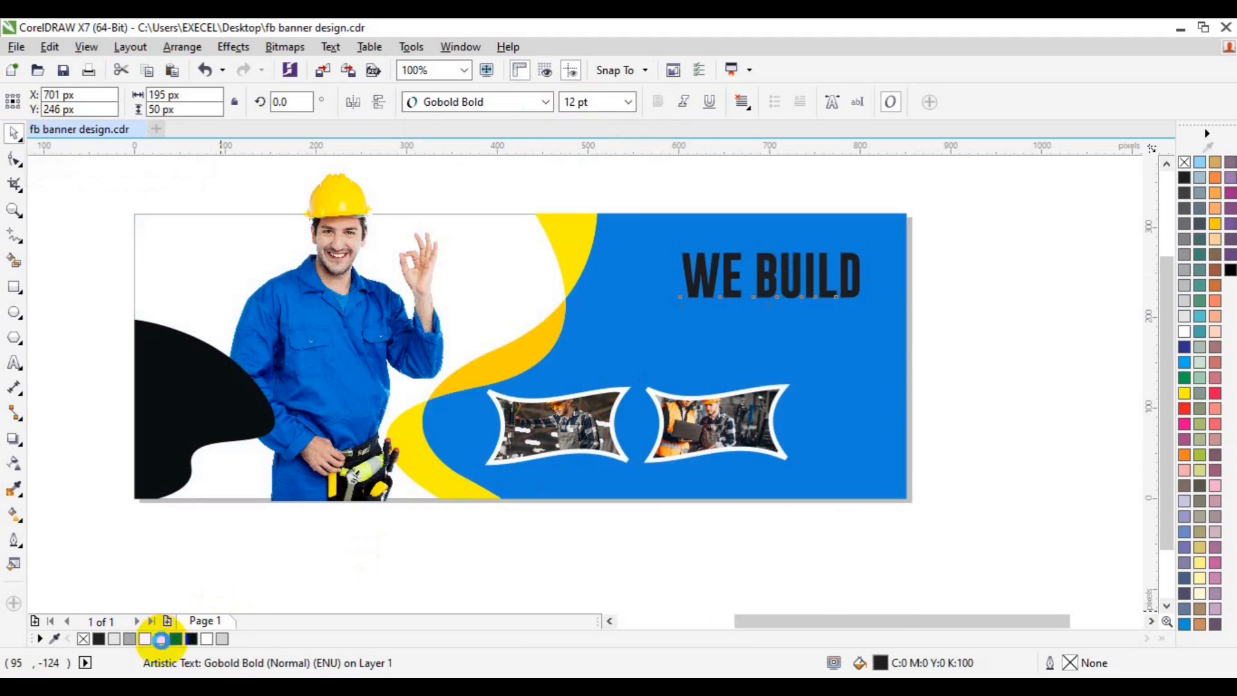
pyautogui.click(161, 640)
pyautogui.click(720, 311)
# Duplicate "WE BUILD" just below itself and replace the copy's text with "YOUR DREAMS"
pyautogui.moveTo(702, 283); pyautogui.dragTo(693, 341)
pyautogui.rightClick(692, 342)
pyautogui.click(15, 365)
pyautogui.hotkey('ctrl', 'a')
pyautogui.write('YO')
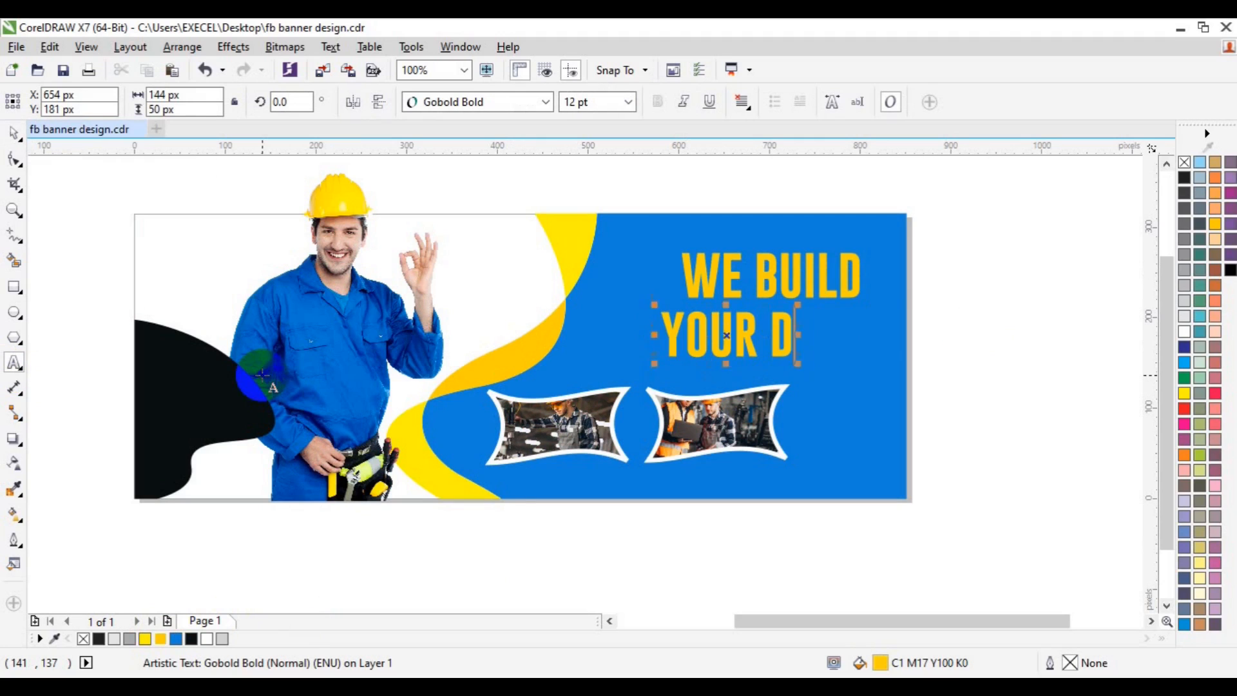
pyautogui.hotkey('ctrl', 'a')
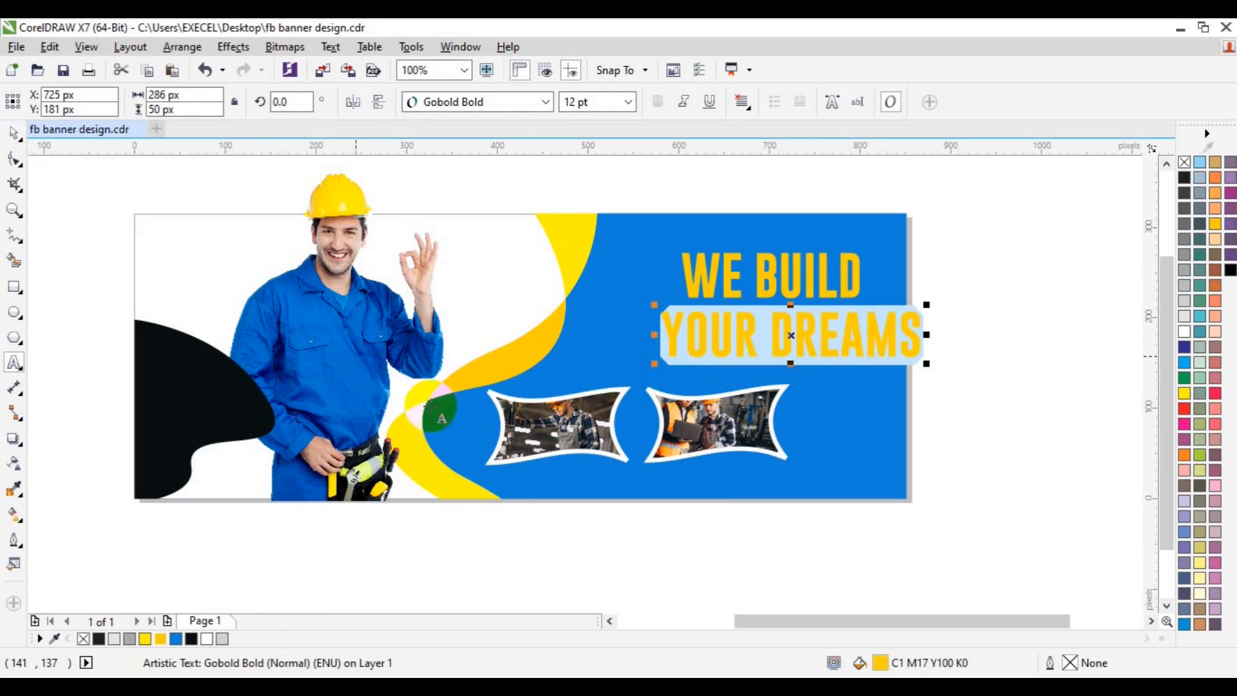
# Fill "YOUR DREAMS" with white and position it directly beneath "WE BUILD" on the blue shape
pyautogui.click(206, 638)
pyautogui.click(14, 132)
pyautogui.moveTo(829, 351); pyautogui.dragTo(733, 332)
pyautogui.click(923, 338)
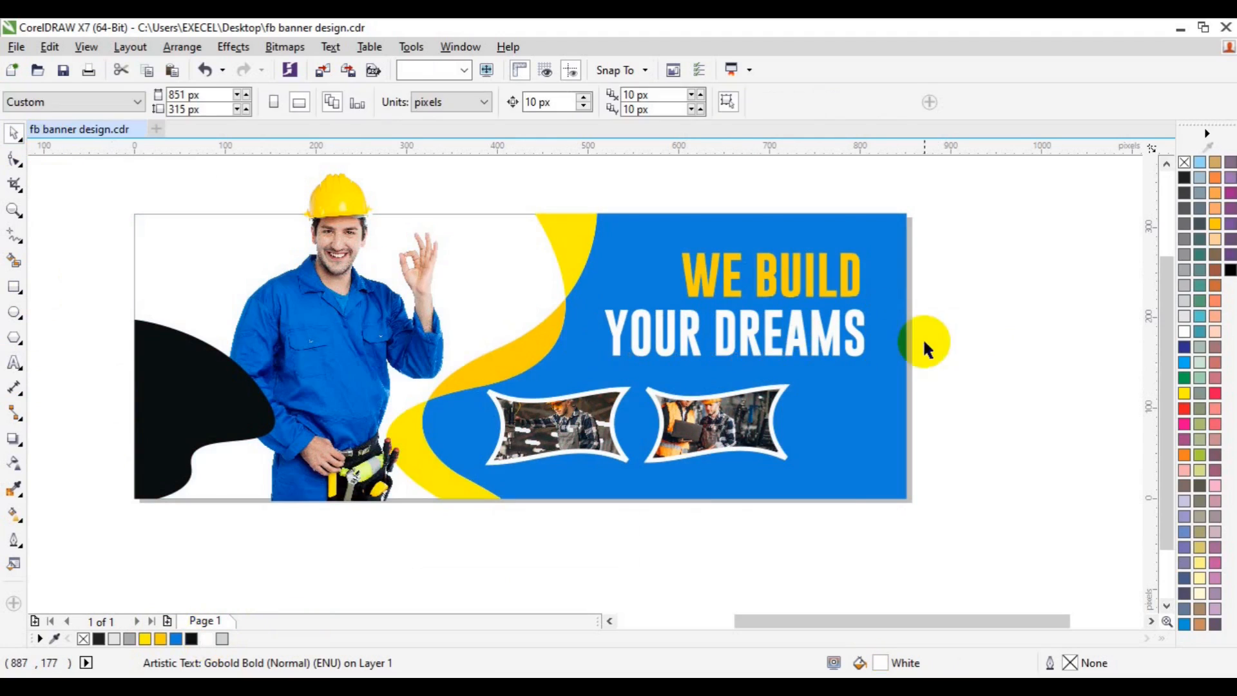
# Draw a rectangle about 320 by 73 px around "YOUR DREAMS", outline it in amber C1 M17 Y100 K0 and centre it with the text
pyautogui.click(14, 287)
pyautogui.moveTo(590, 301)
pyautogui.mouseDown()
pyautogui.moveTo(681, 339)
pyautogui.moveTo(880, 368)
pyautogui.mouseUp()
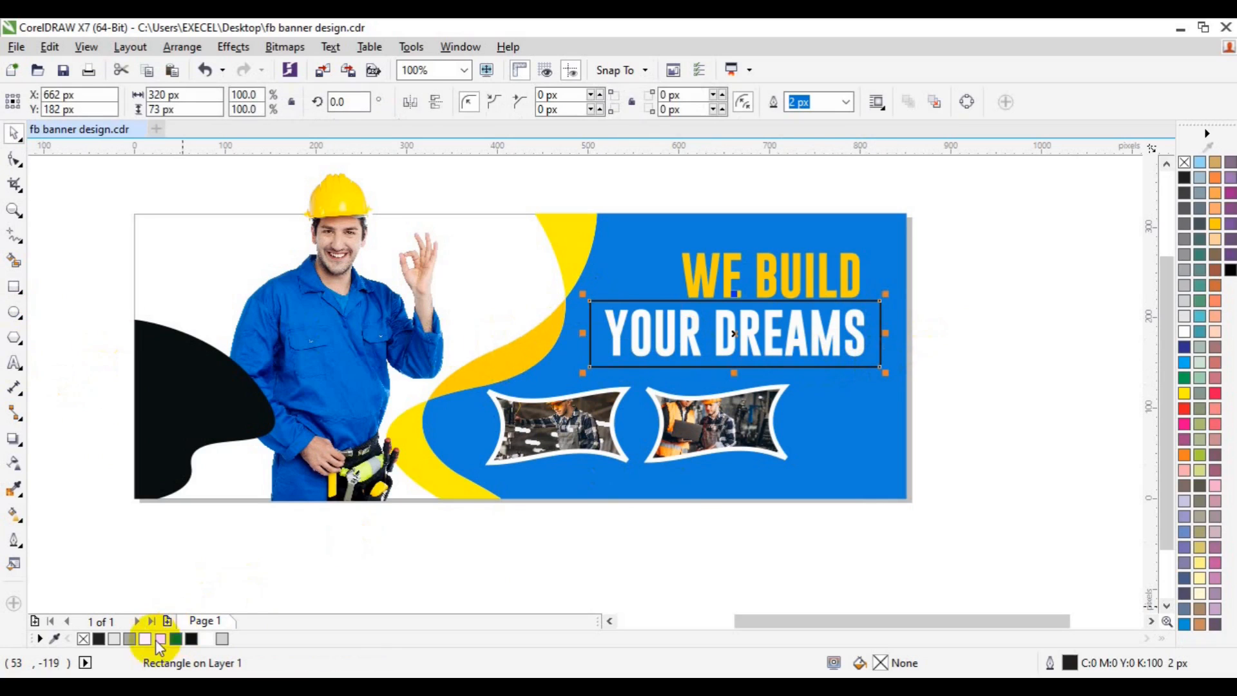
pyautogui.rightClick(161, 639)
pyautogui.keyDown('shift'); pyautogui.click(833, 348); pyautogui.keyUp('shift')
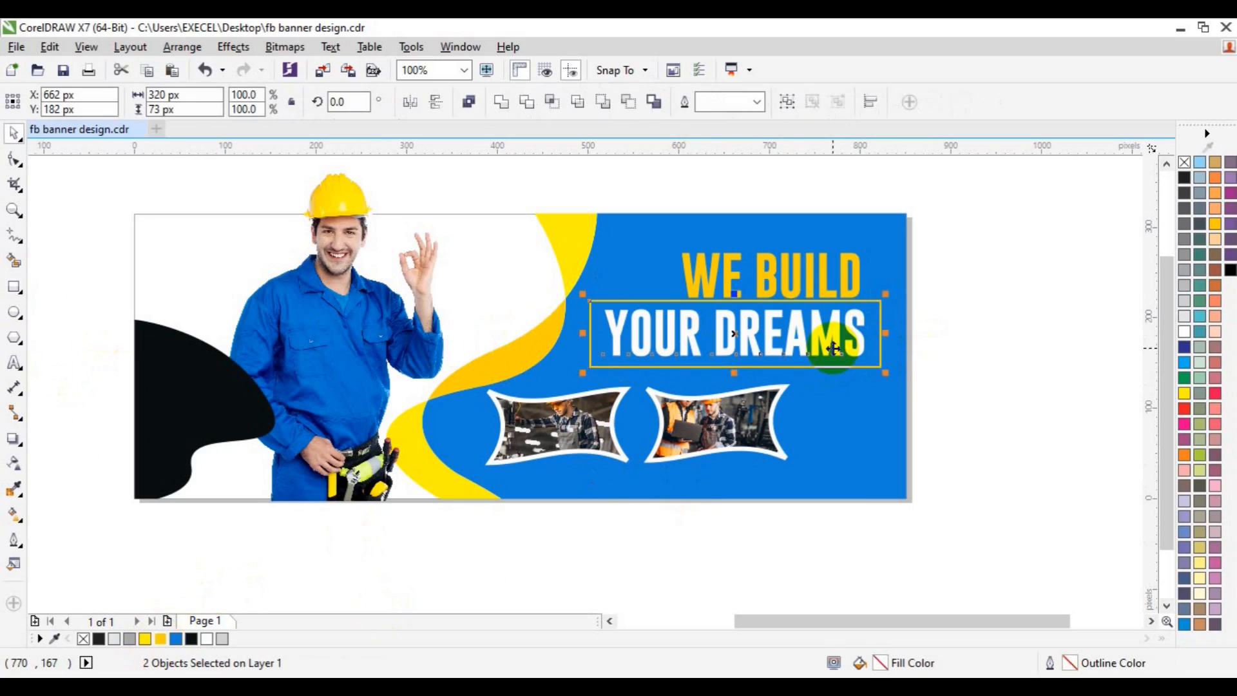
pyautogui.press('e')
pyautogui.press('c')
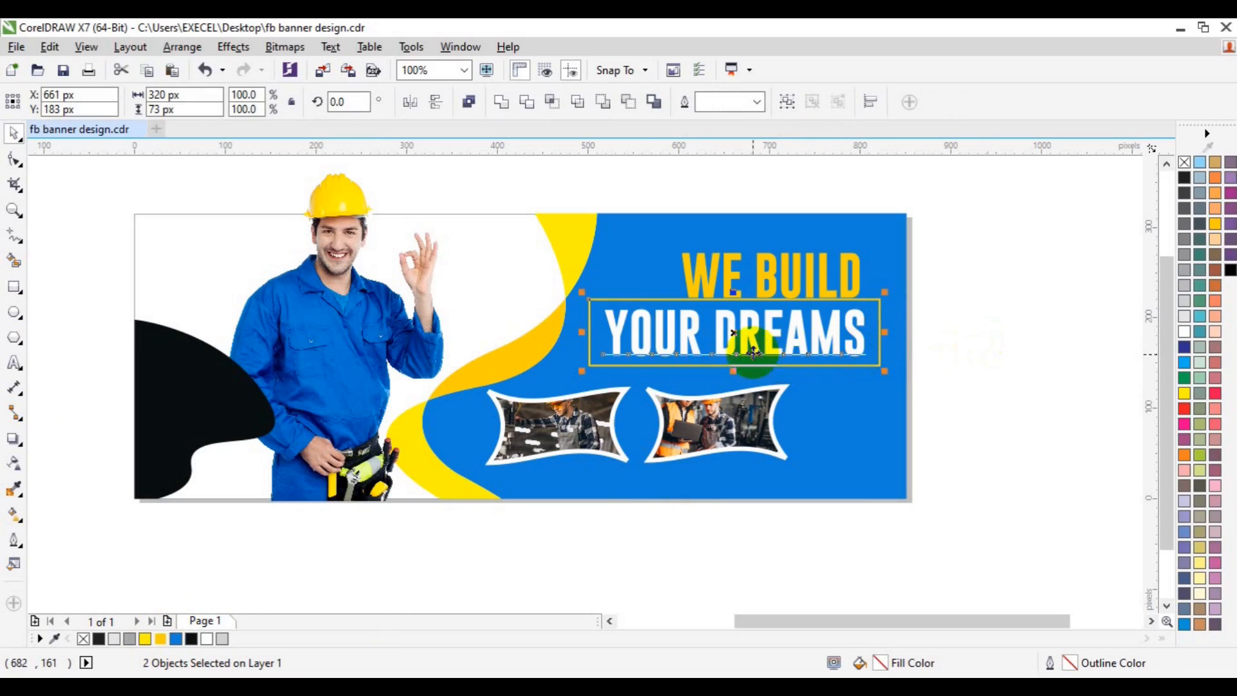
pyautogui.click(961, 349)
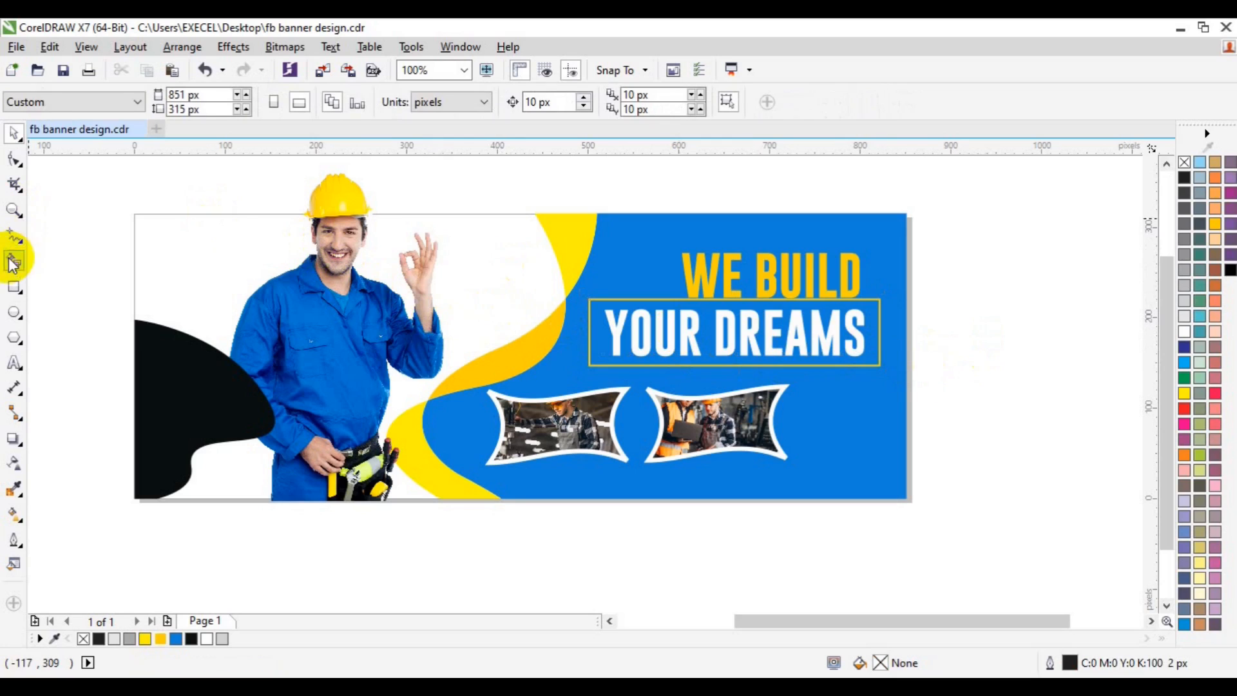
# Try to trim the amber frame's upper edge with a rectangle about 214 by 100 px drawn around "WE BUILD"
pyautogui.click(608, 362)
pyautogui.rightClick(608, 362)
pyautogui.click(702, 261)
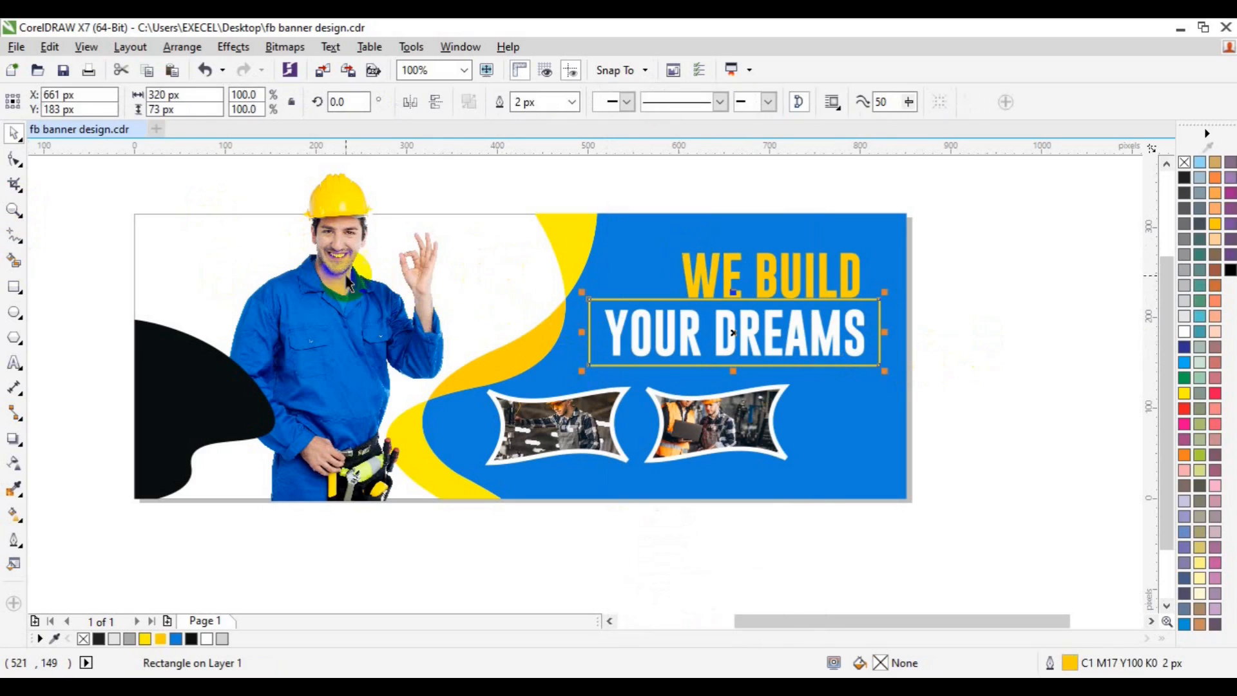
pyautogui.click(13, 287)
pyautogui.moveTo(667, 220); pyautogui.dragTo(870, 310)
pyautogui.press('space')
pyautogui.moveTo(671, 264); pyautogui.dragTo(676, 265)
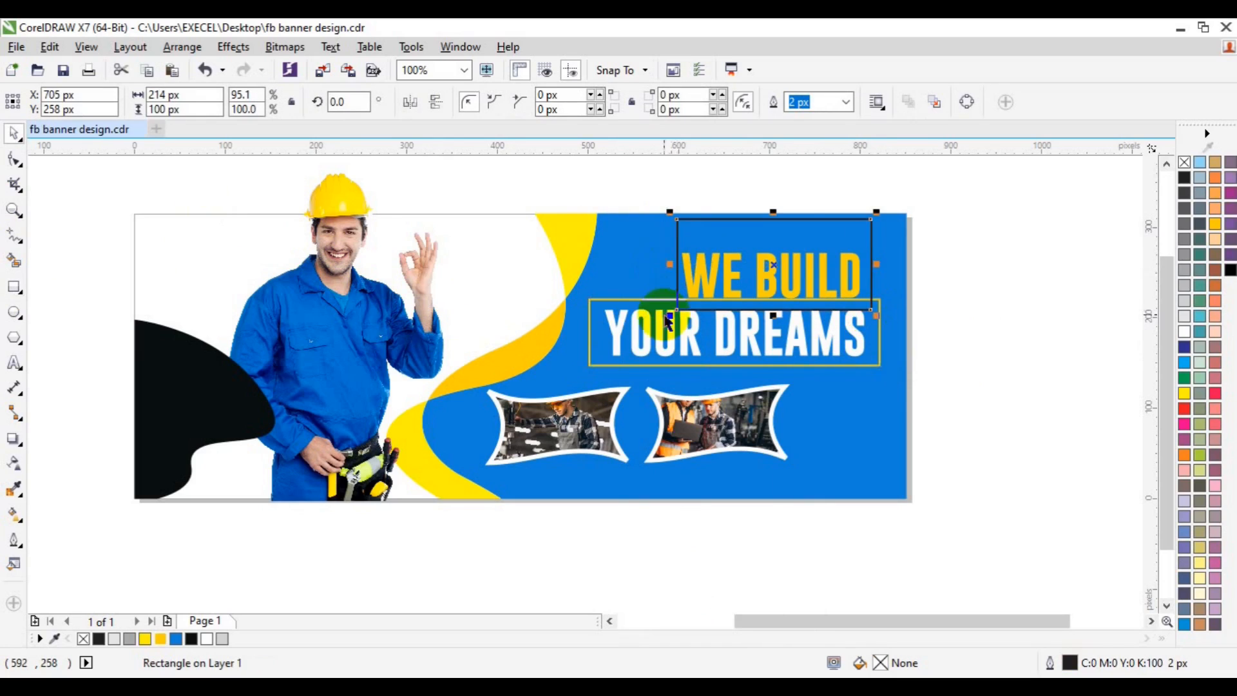
pyautogui.keyDown('shift'); pyautogui.click(640, 284); pyautogui.keyUp('shift')
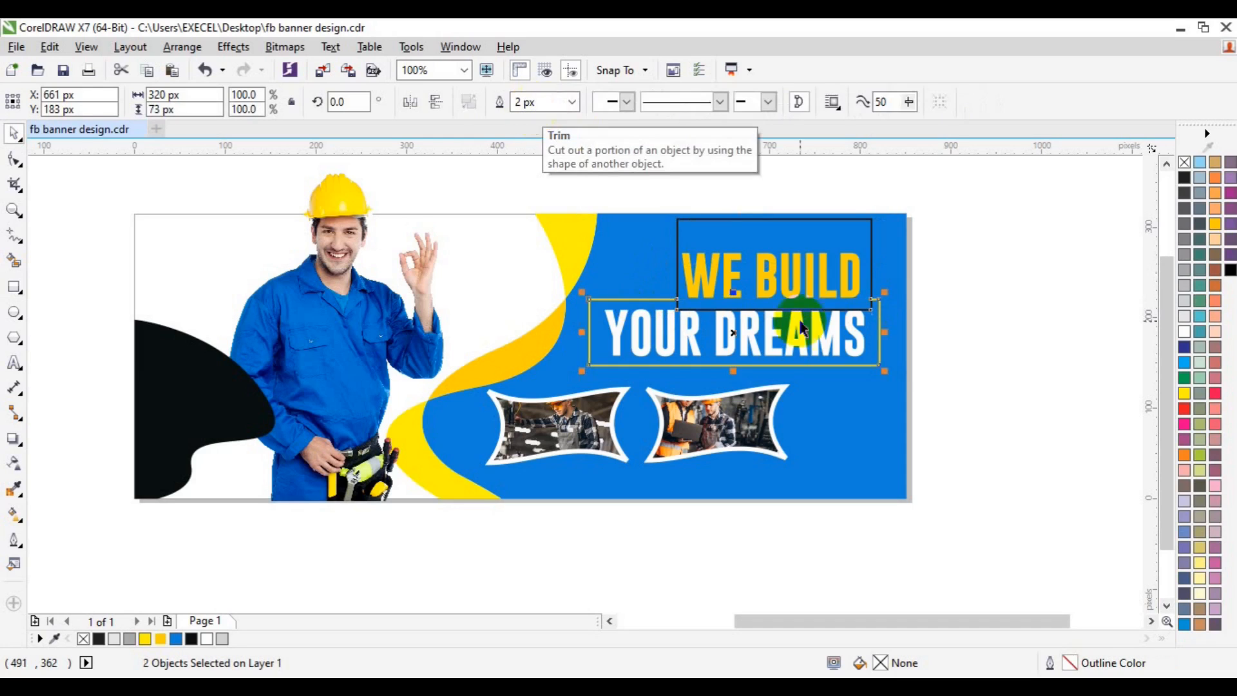
pyautogui.click(533, 109)
pyautogui.press('Delete')
# Undo the trim of the amber frame and delete the cutting rectangle around "WE BUILD"
pyautogui.click(841, 237)
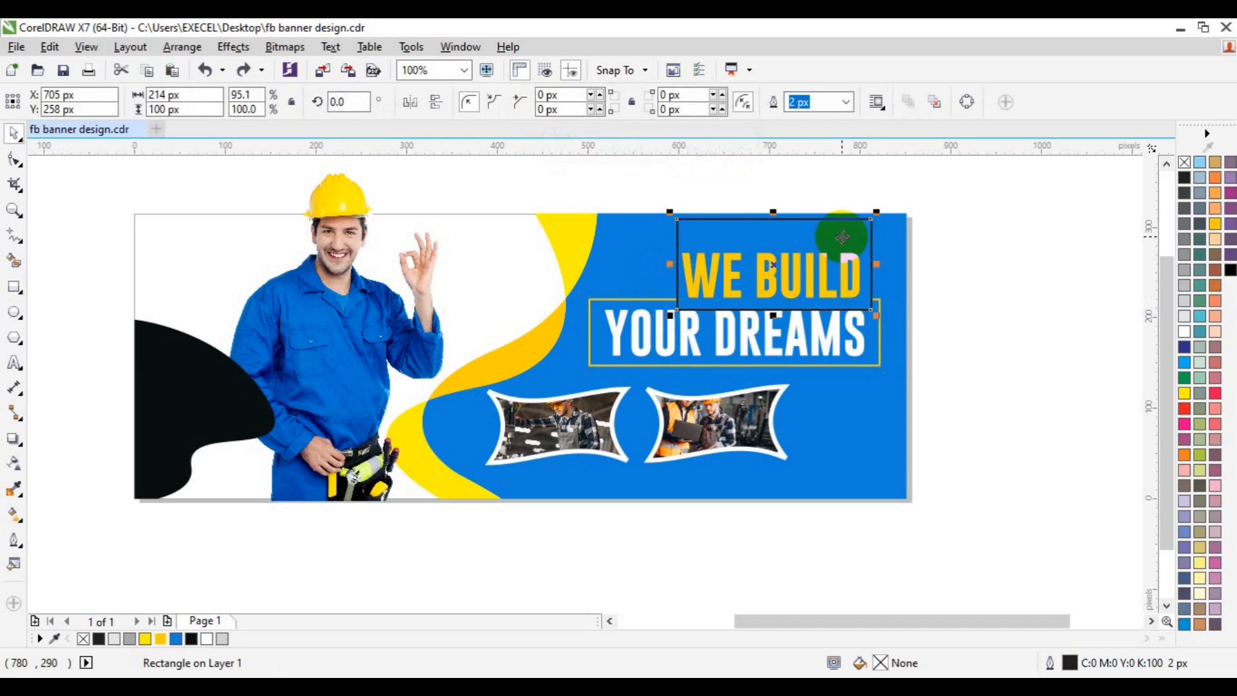
pyautogui.press('Delete')
pyautogui.hotkey('ctrl', 'z')
pyautogui.hotkey('ctrl', 'z')
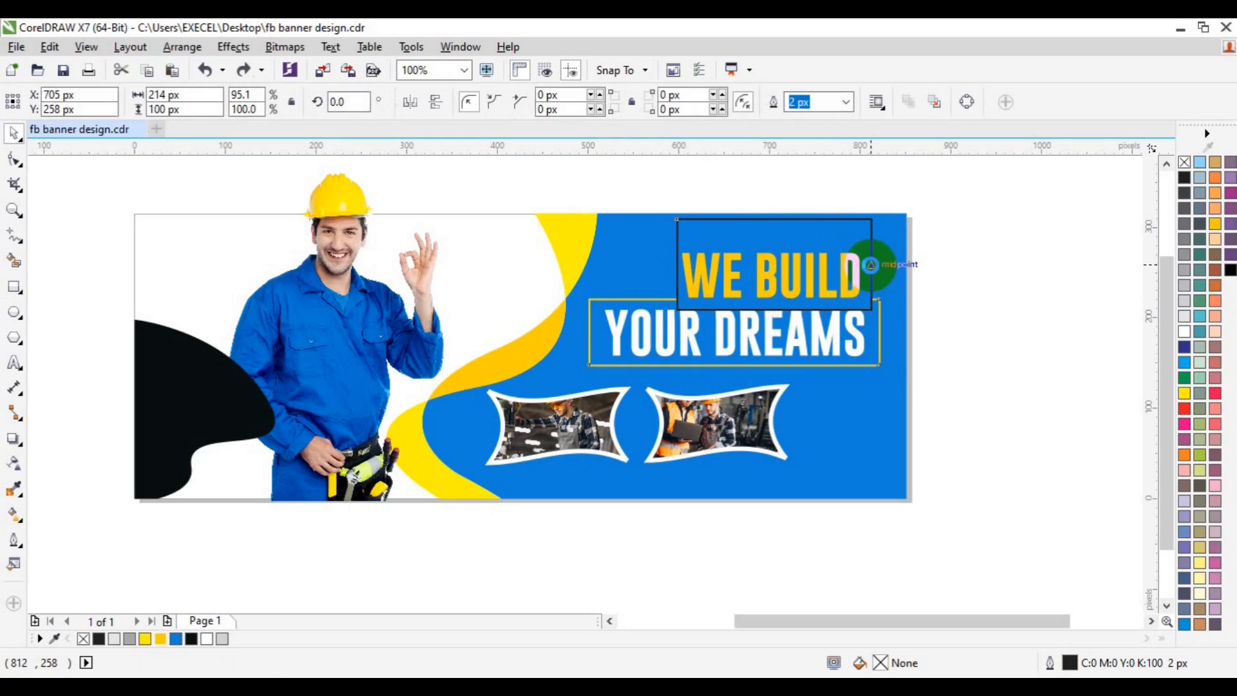
pyautogui.click(818, 221)
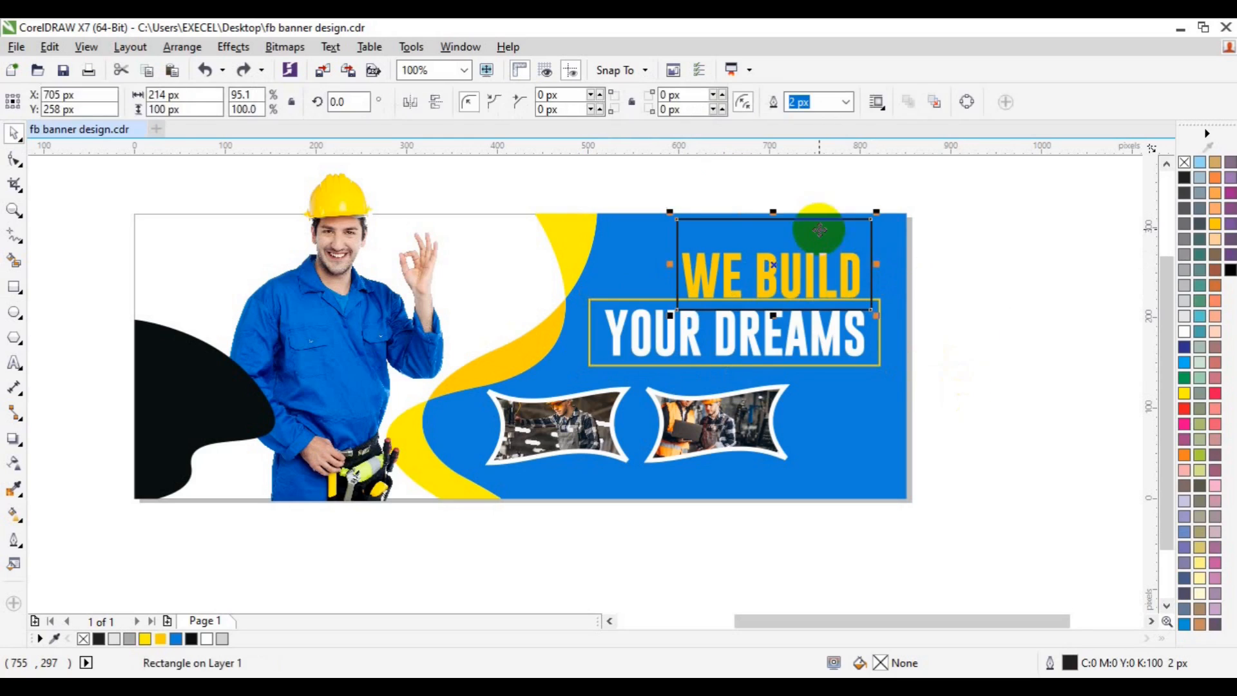
pyautogui.press('Delete')
# Draw a closed four-sided Bezier shape about 219 by 125 px around "WE BUILD", overlapping the amber frame's upper edge
pyautogui.click(18, 237)
pyautogui.click(84, 313)
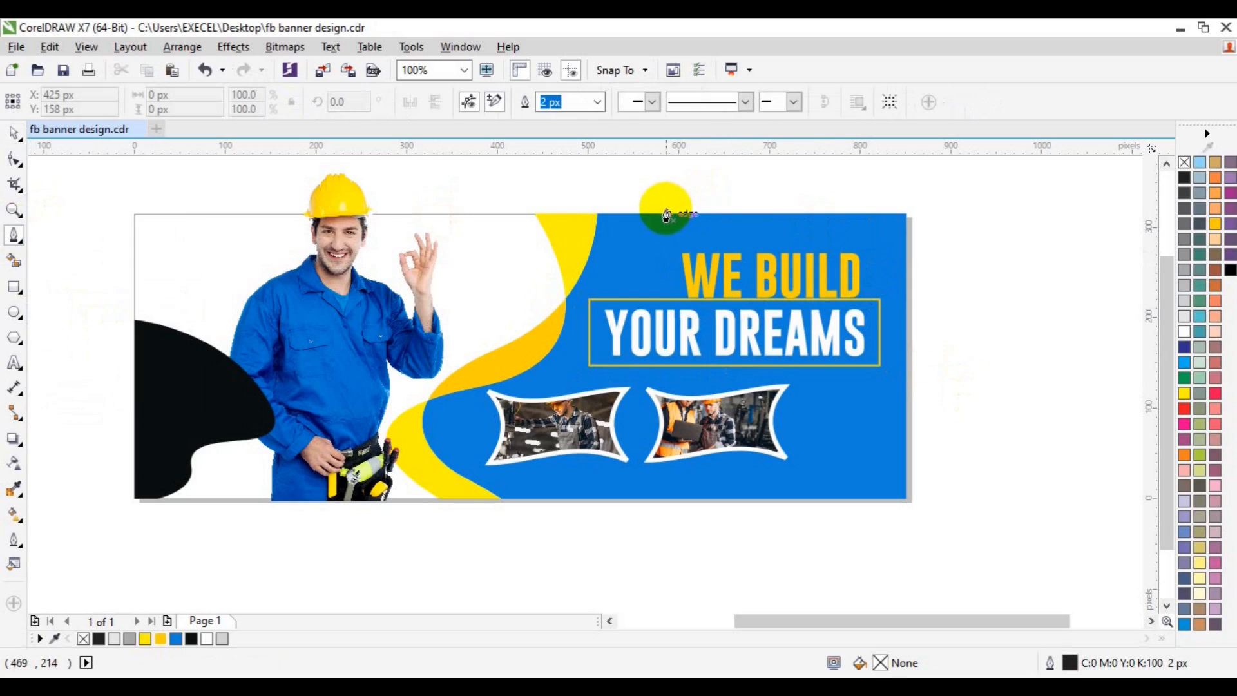
pyautogui.click(665, 203)
pyautogui.click(669, 320)
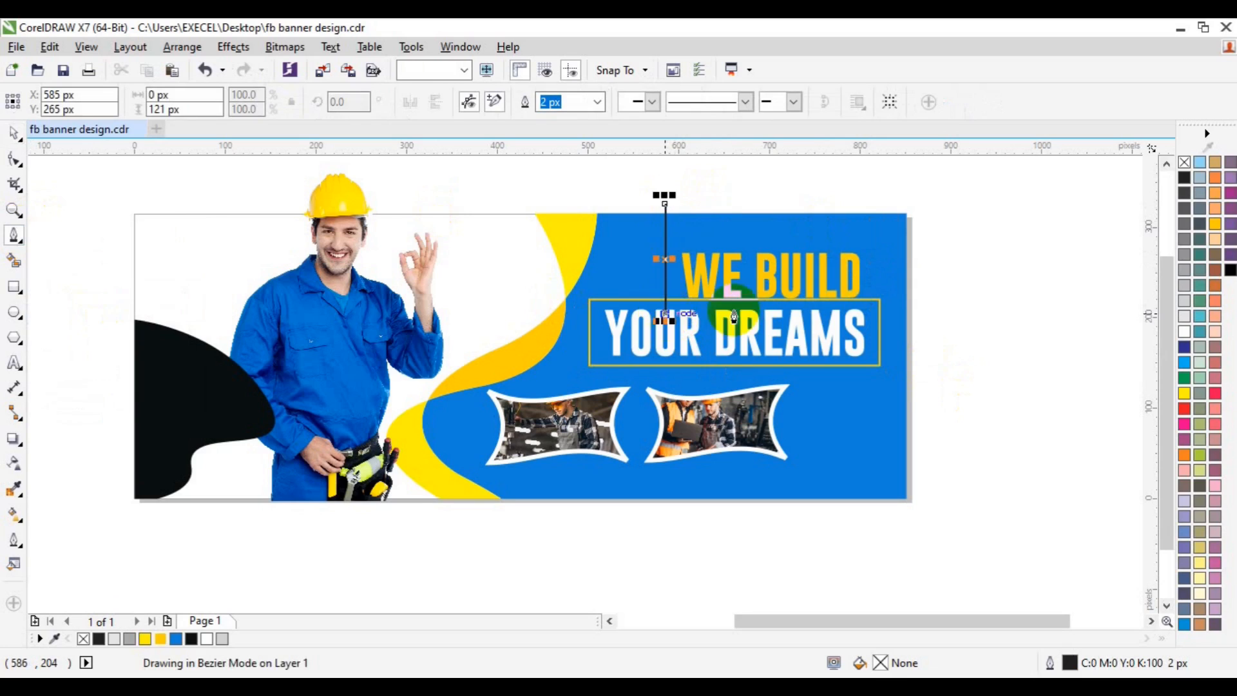
pyautogui.click(876, 315)
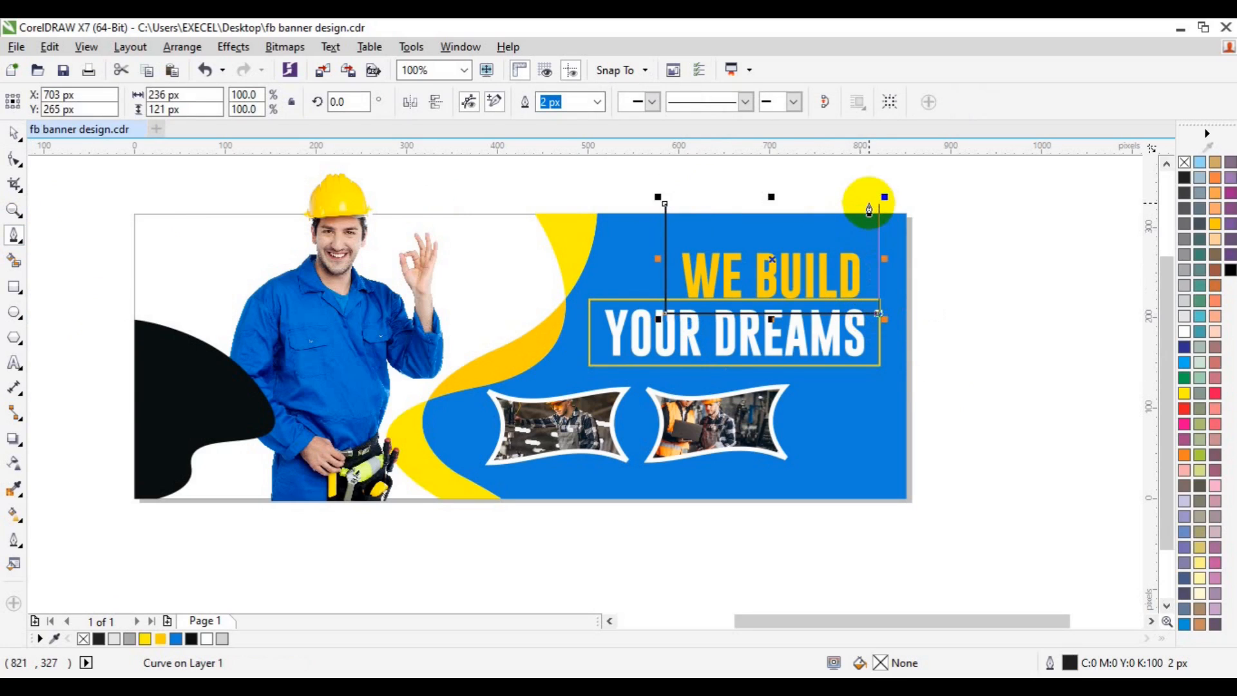
pyautogui.moveTo(878, 200); pyautogui.dragTo(867, 201)
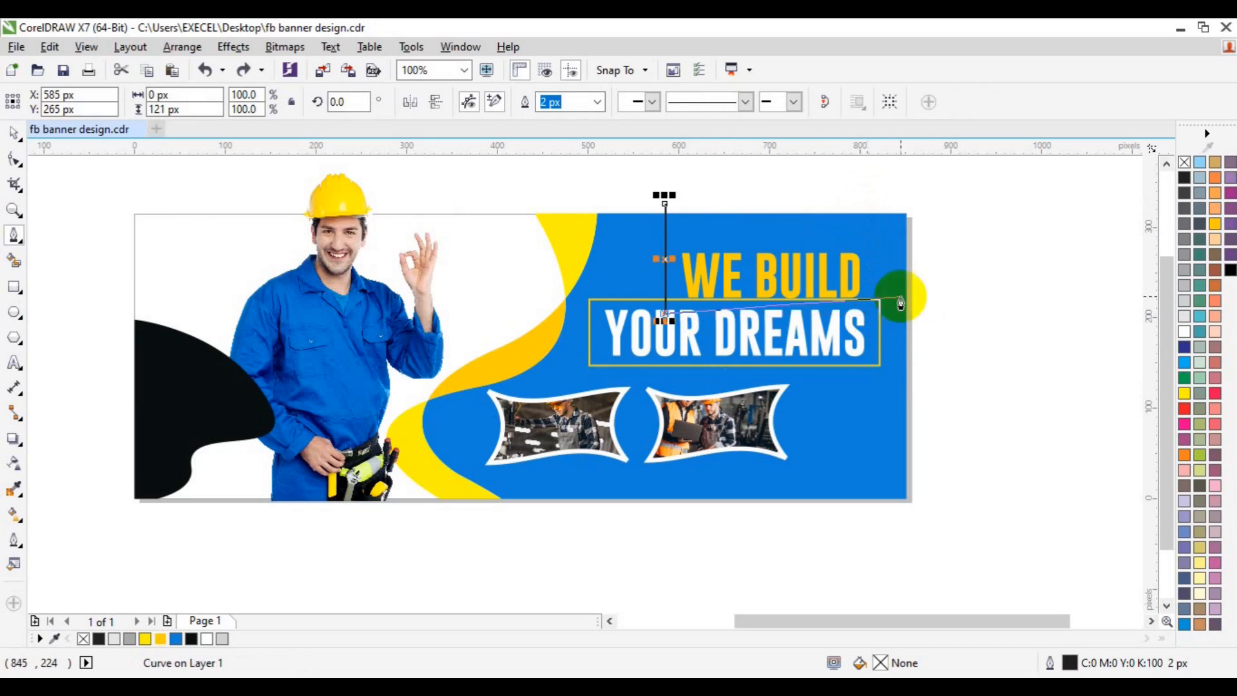
pyautogui.click(863, 314)
pyautogui.click(864, 203)
pyautogui.click(666, 205)
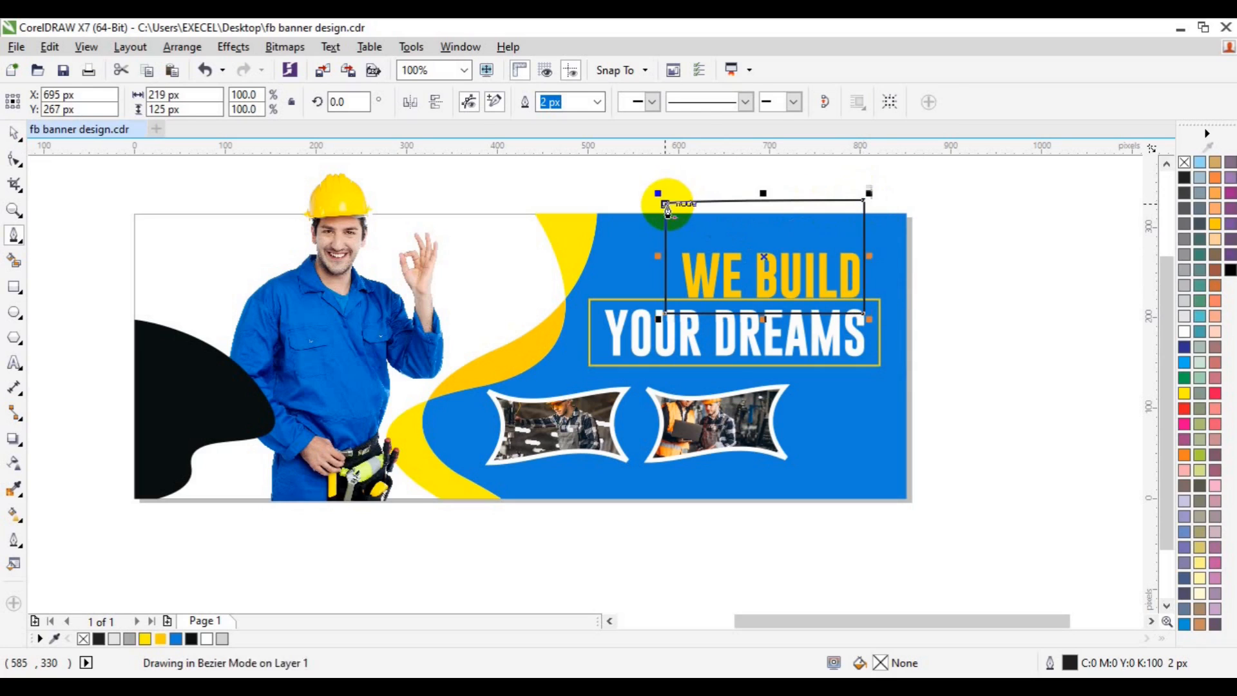
# Try to trim the amber frame with the Bezier shape, deleting the cutting shape
pyautogui.press('space')
pyautogui.keyDown('shift'); pyautogui.click(587, 322); pyautogui.keyUp('shift')
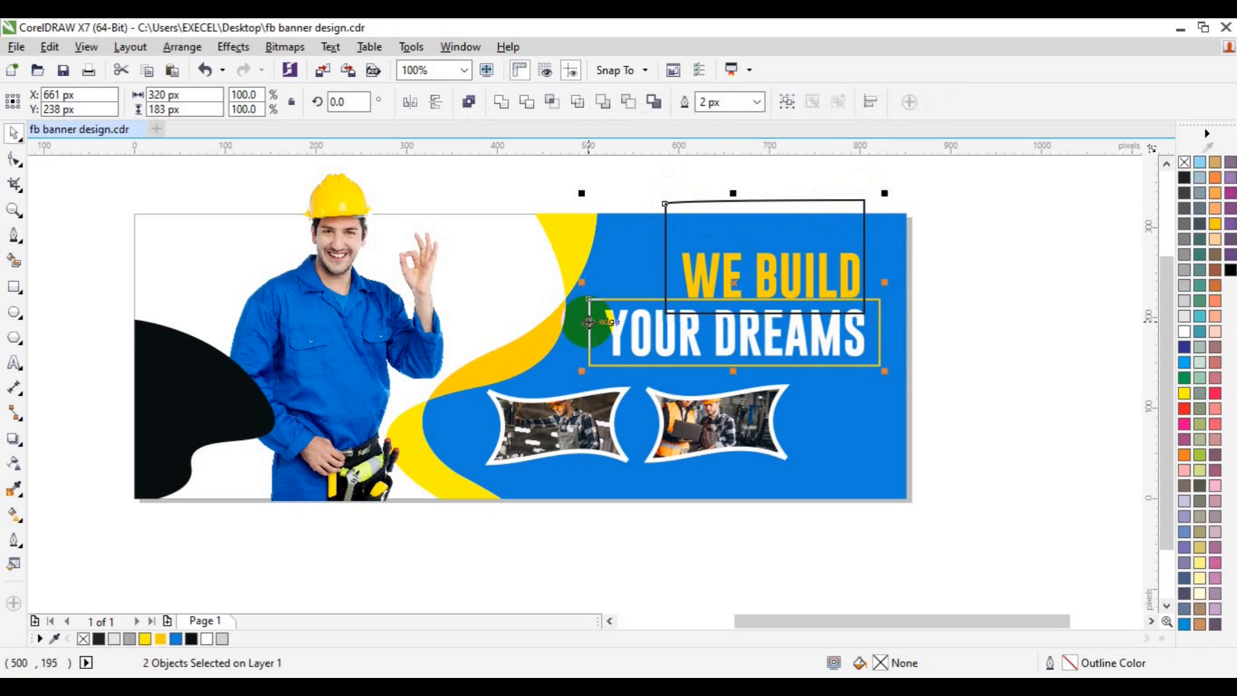
pyautogui.click(531, 109)
pyautogui.click(740, 201)
pyautogui.press('Delete')
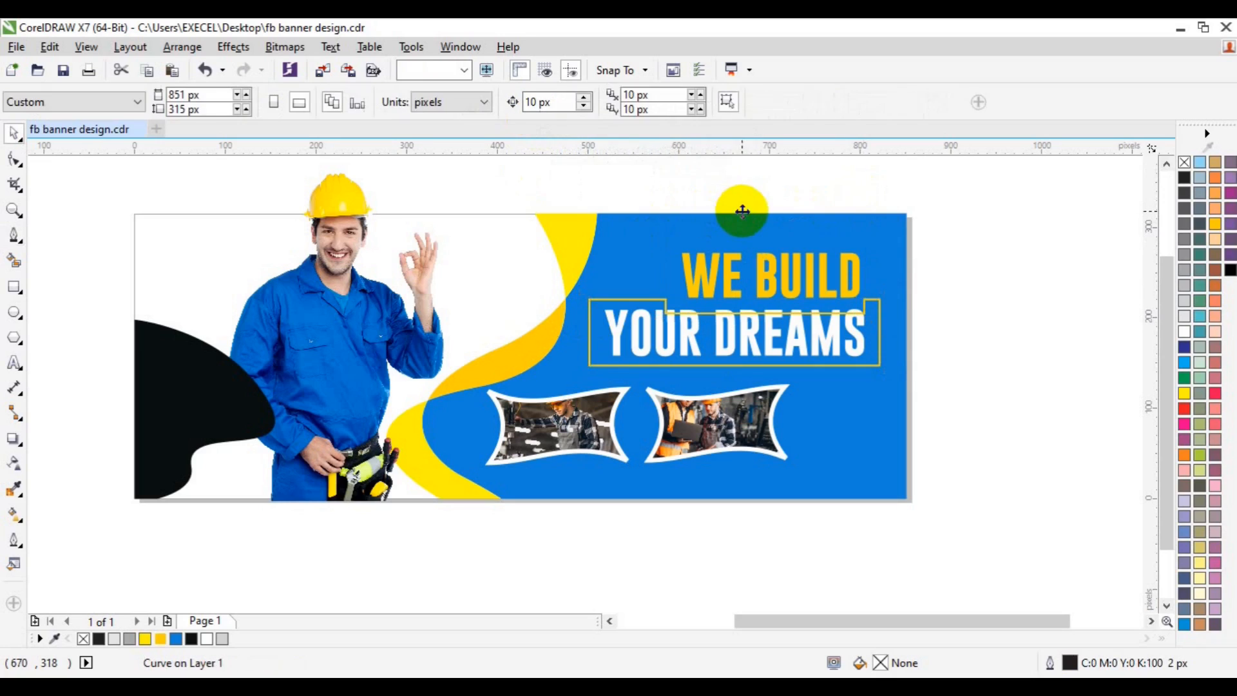
# Undo the Bezier trim and remove the cutting shape around "WE BUILD"
pyautogui.hotkey('ctrl', 'z')
pyautogui.hotkey('ctrl', 'z')
pyautogui.click(931, 243)
pyautogui.click(864, 241)
# Convert the outline of the amber frame around "YOUR DREAMS" to an object
pyautogui.click(676, 299)
pyautogui.click(183, 47)
pyautogui.click(251, 277)
# Trim the amber frame's upper edge below "WE BUILD" using a rectangle about 213 by 111 px, and delete the cutting rectangle
pyautogui.click(14, 287)
pyautogui.moveTo(665, 207); pyautogui.dragTo(871, 311)
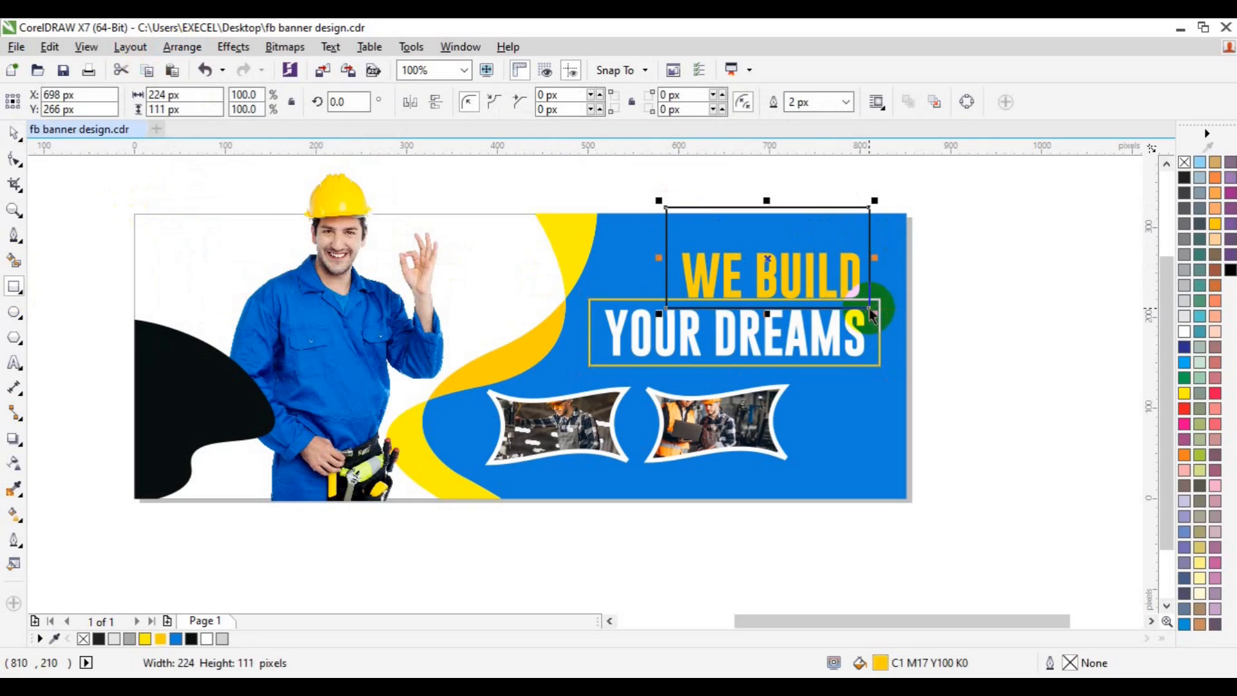
pyautogui.moveTo(659, 257); pyautogui.dragTo(666, 256)
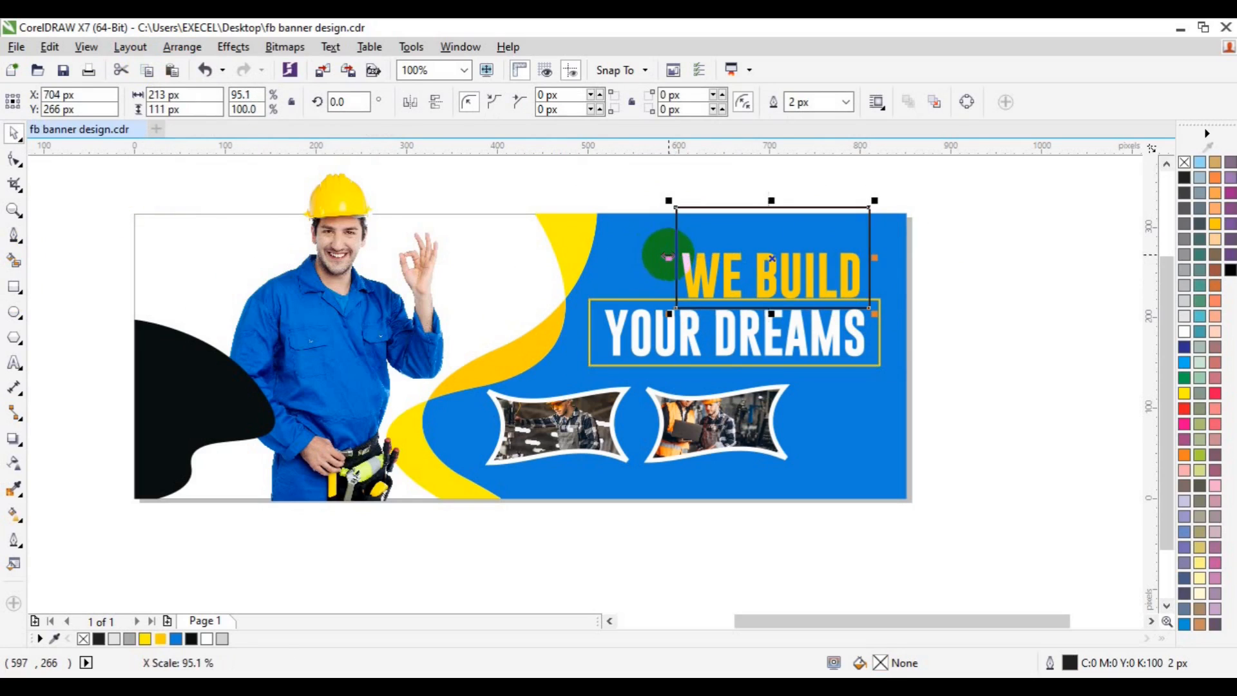
pyautogui.keyDown('shift'); pyautogui.click(622, 301); pyautogui.keyUp('shift')
pyautogui.click(530, 103)
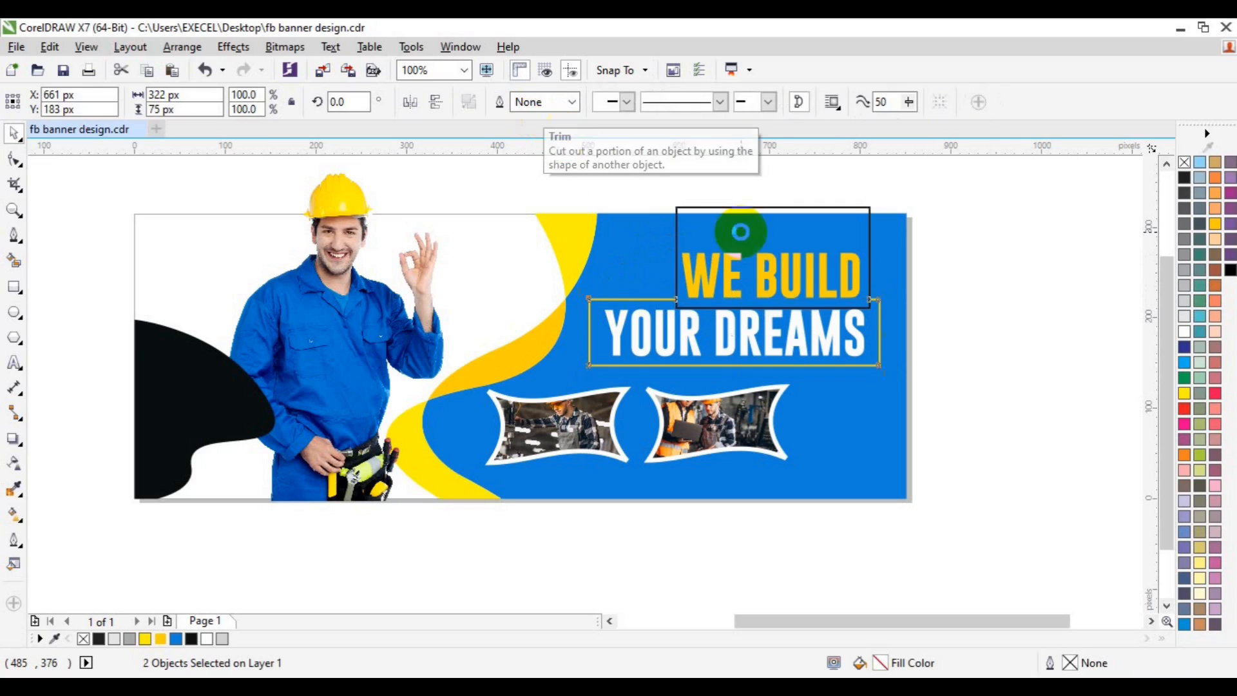
pyautogui.press('Delete')
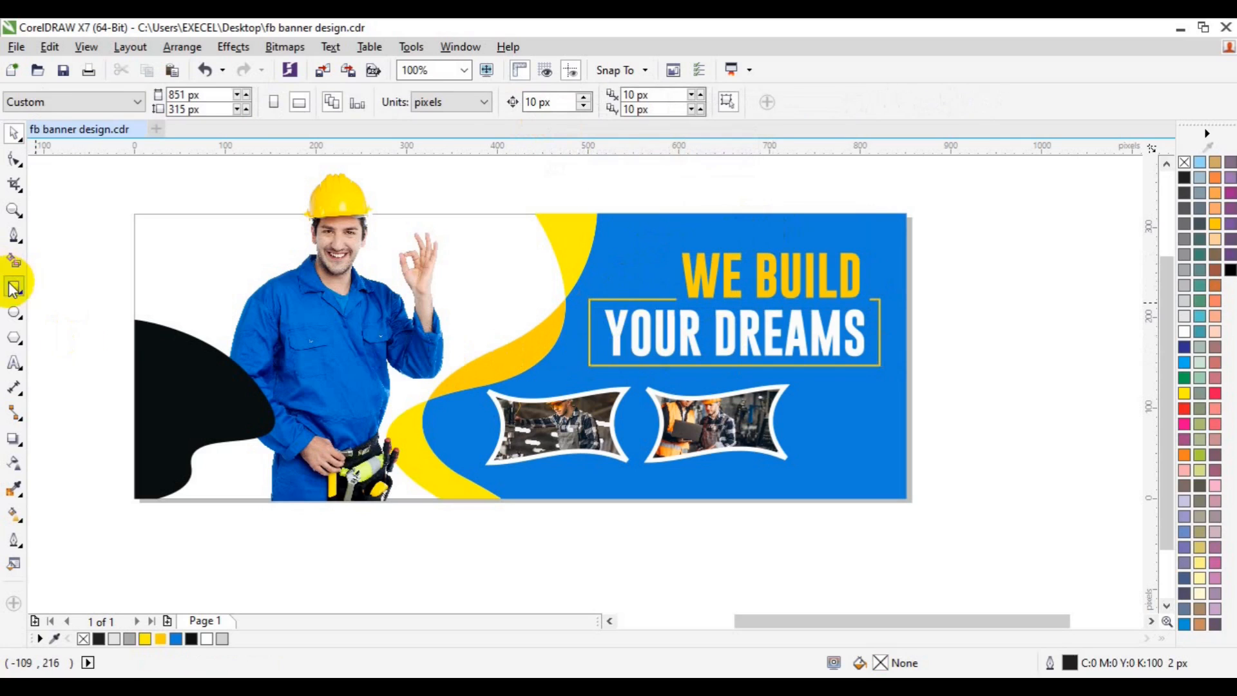
# Trim the amber frame's lower-left corner using a rectangle about 71 by 29 px, and delete the cutting rectangle
pyautogui.click(13, 286)
pyautogui.moveTo(575, 351); pyautogui.dragTo(641, 378)
pyautogui.press('space')
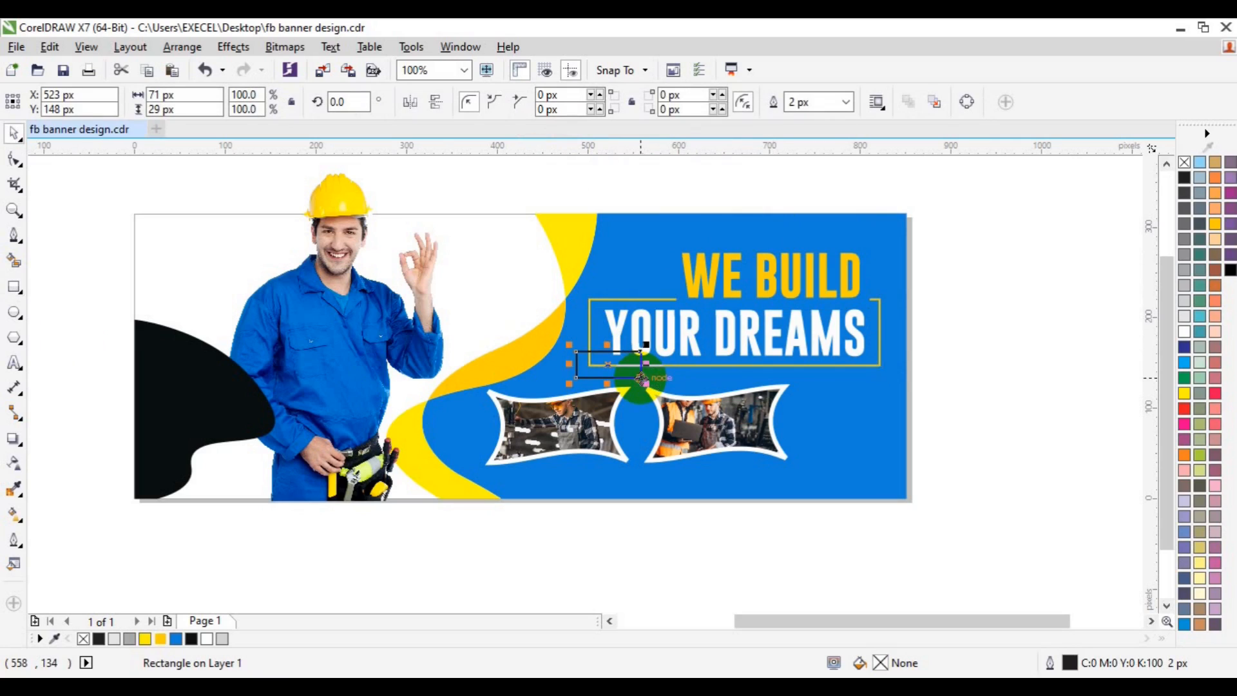
pyautogui.keyDown('shift'); pyautogui.click(881, 365); pyautogui.keyUp('shift')
pyautogui.click(527, 103)
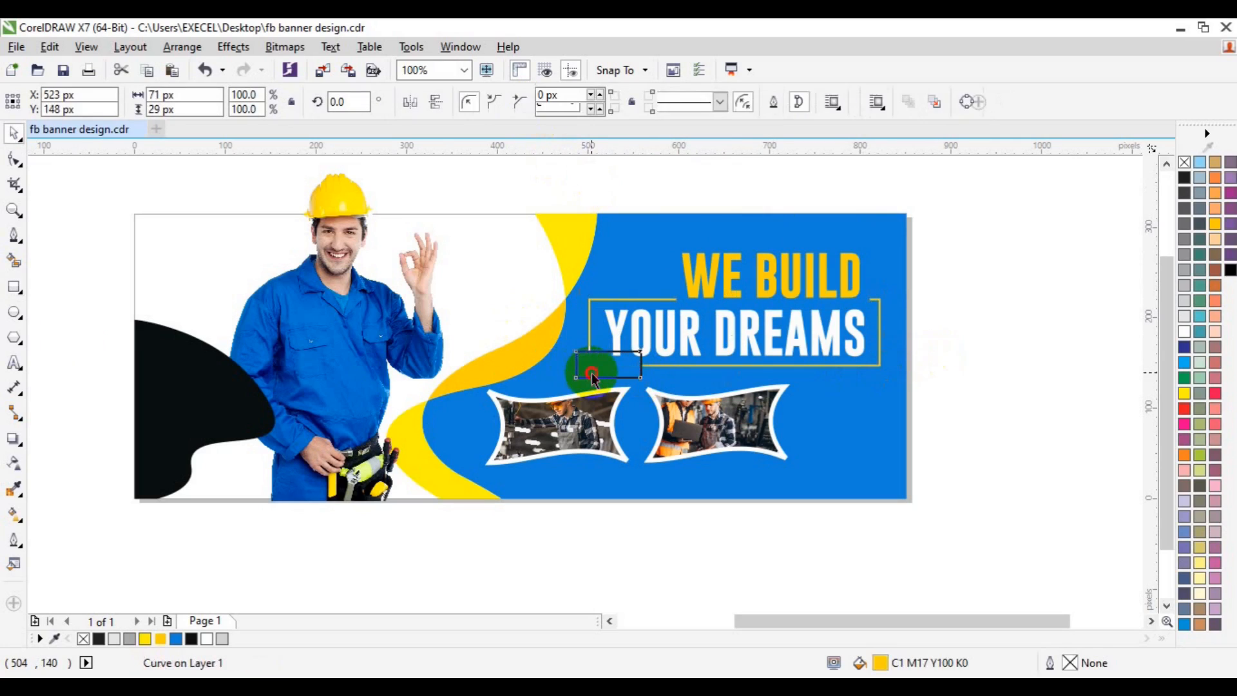
pyautogui.click(588, 366)
pyautogui.press('Delete')
# Group both headline texts with the amber frame and move the group to about X 674 px, close to the banner's upper edge
pyautogui.moveTo(1005, 226); pyautogui.dragTo(557, 390)
pyautogui.click(791, 113)
pyautogui.moveTo(766, 314); pyautogui.dragTo(831, 359)
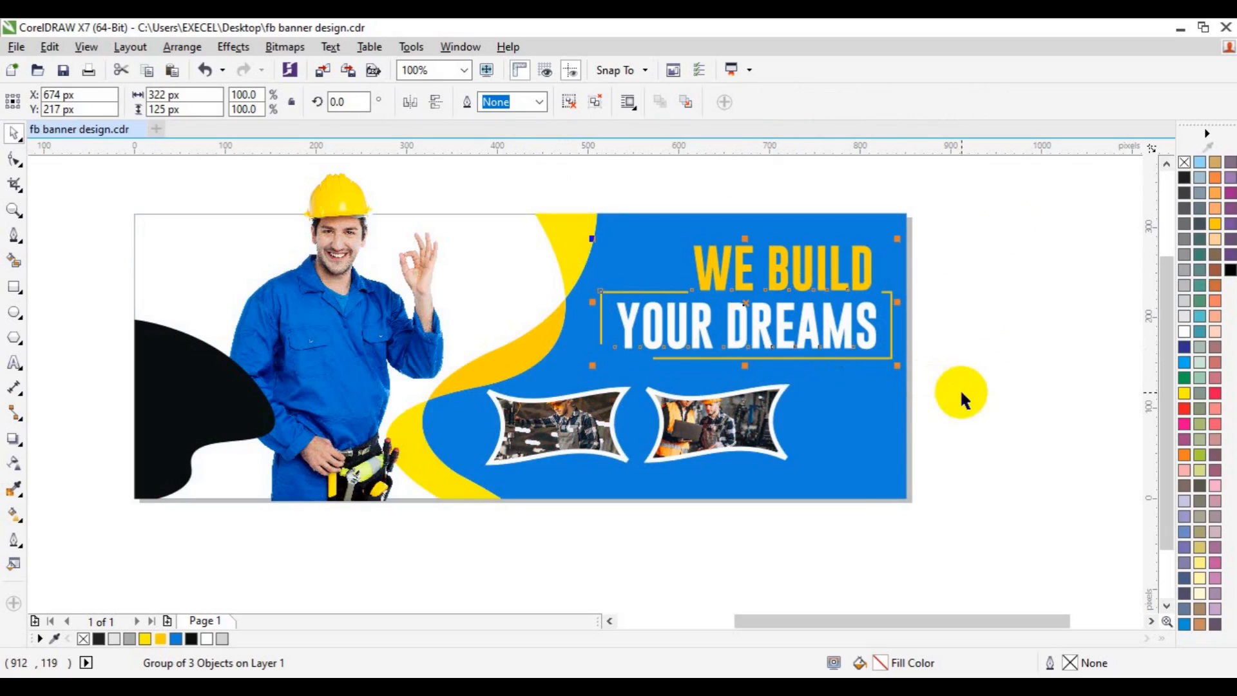
pyautogui.press('Up')
pyautogui.press('Up')
pyautogui.click(930, 378)
# Move both wavy photo frames together to about X 544 px, Y 72 px
pyautogui.click(598, 438)
pyautogui.keyDown('shift'); pyautogui.click(675, 439); pyautogui.keyUp('shift')
pyautogui.press('Down')
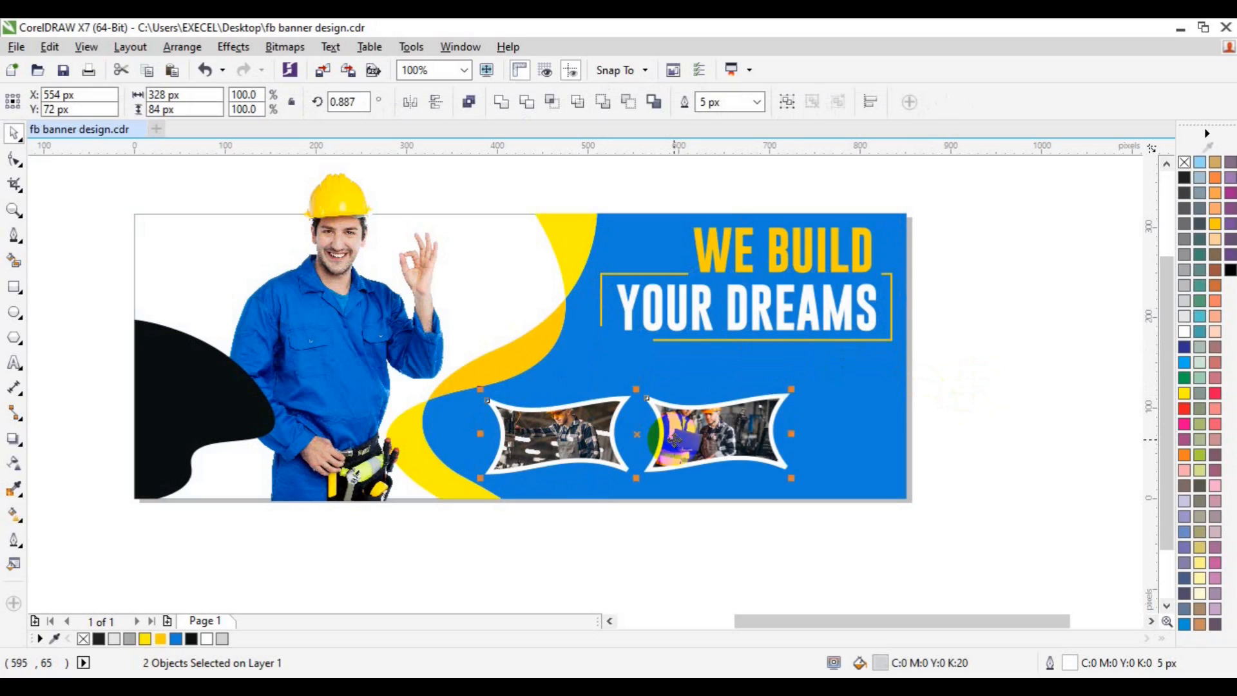
pyautogui.moveTo(669, 439); pyautogui.dragTo(661, 439)
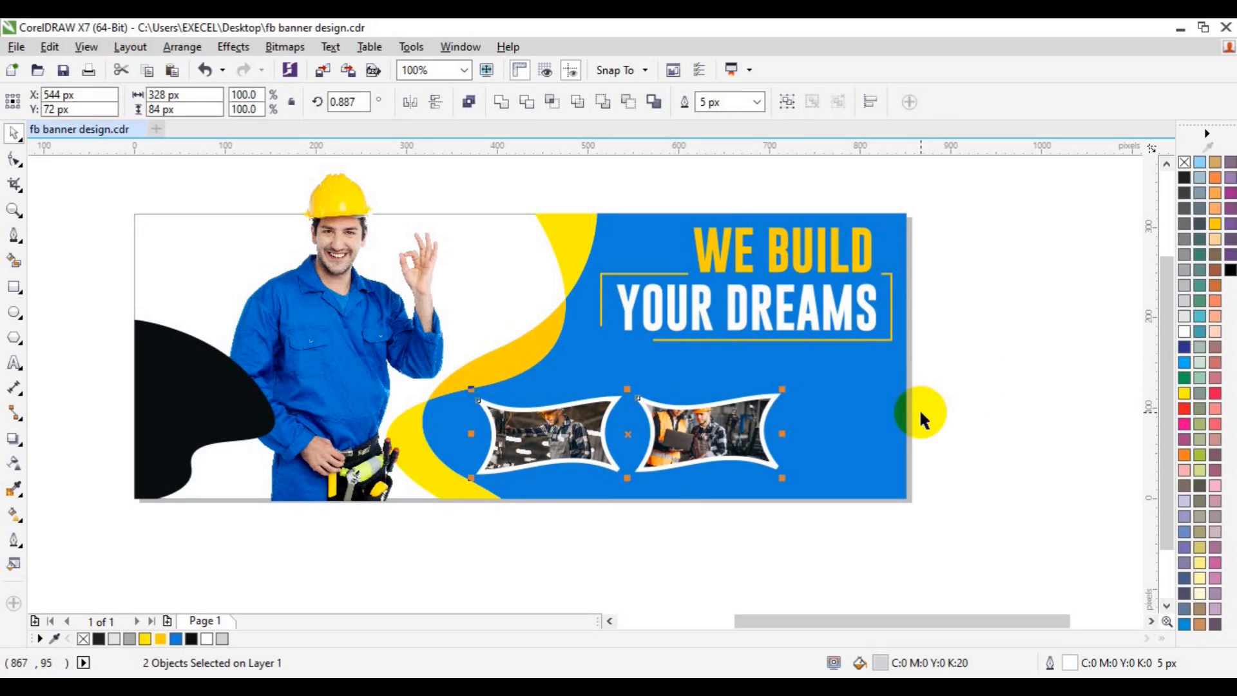
# Add the text "BUILDING" below the headline and set its font to Roboto Medium
pyautogui.click(992, 401)
pyautogui.press('F8')
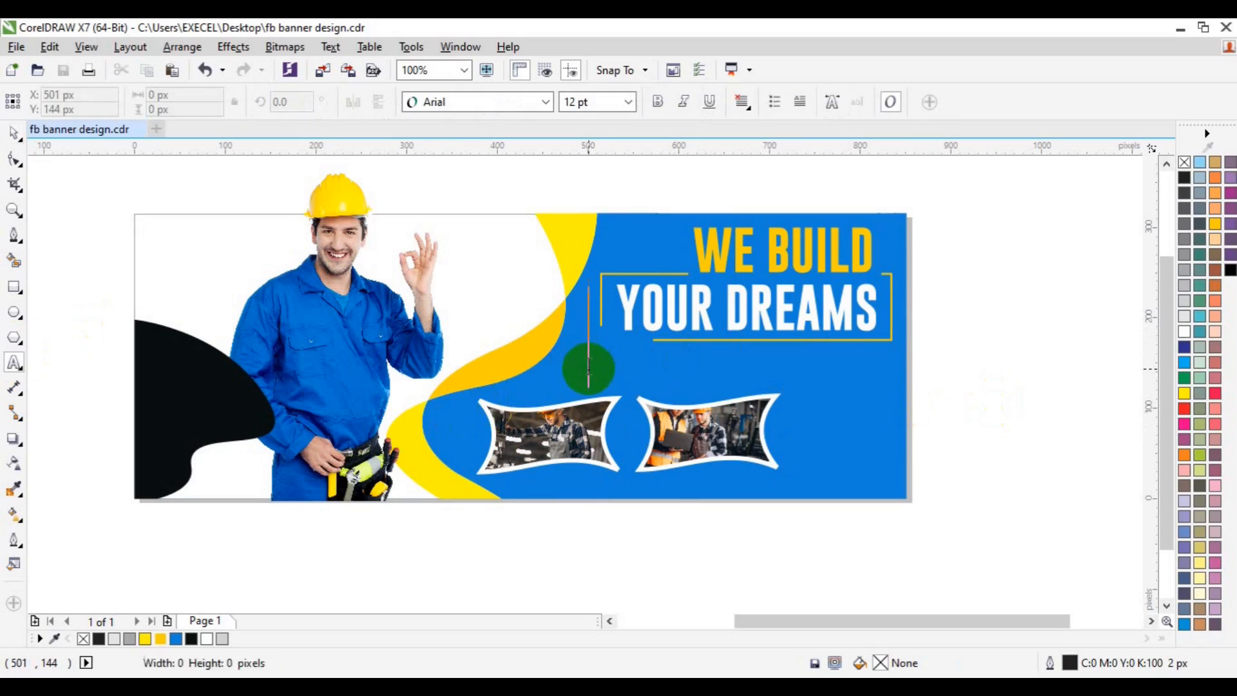
pyautogui.click(588, 368)
pyautogui.write('BUILDING')
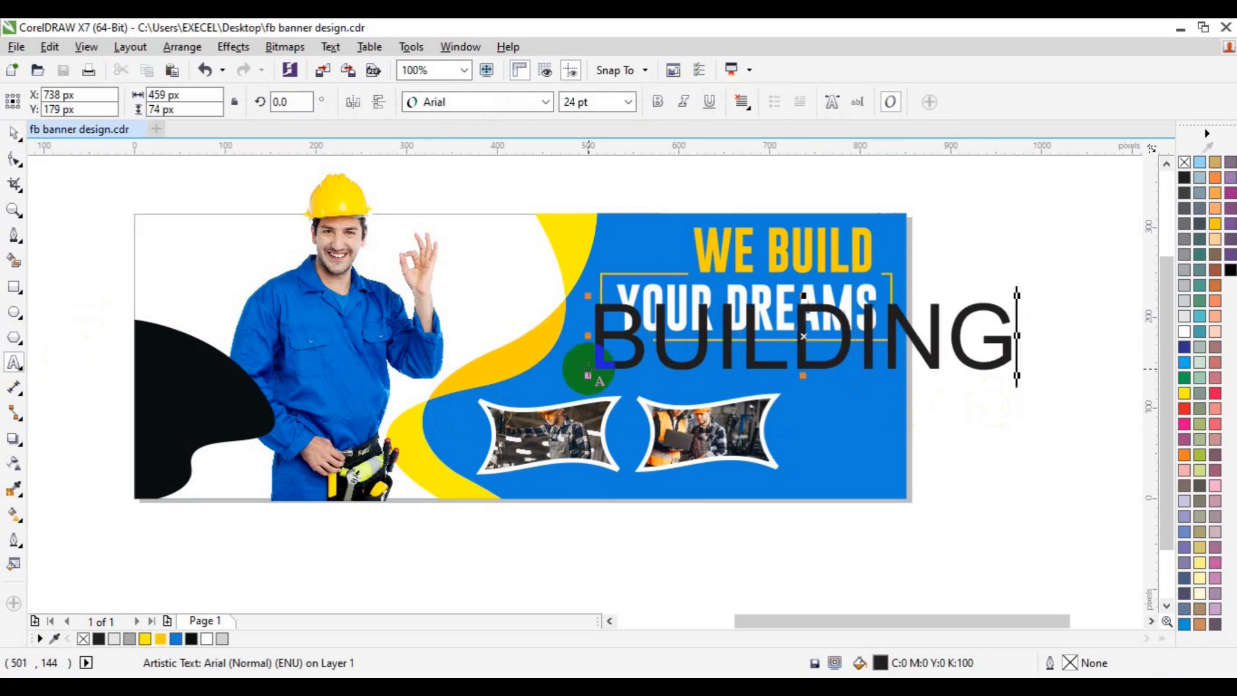
pyautogui.hotkey('ctrl', 'a')
pyautogui.click(543, 102)
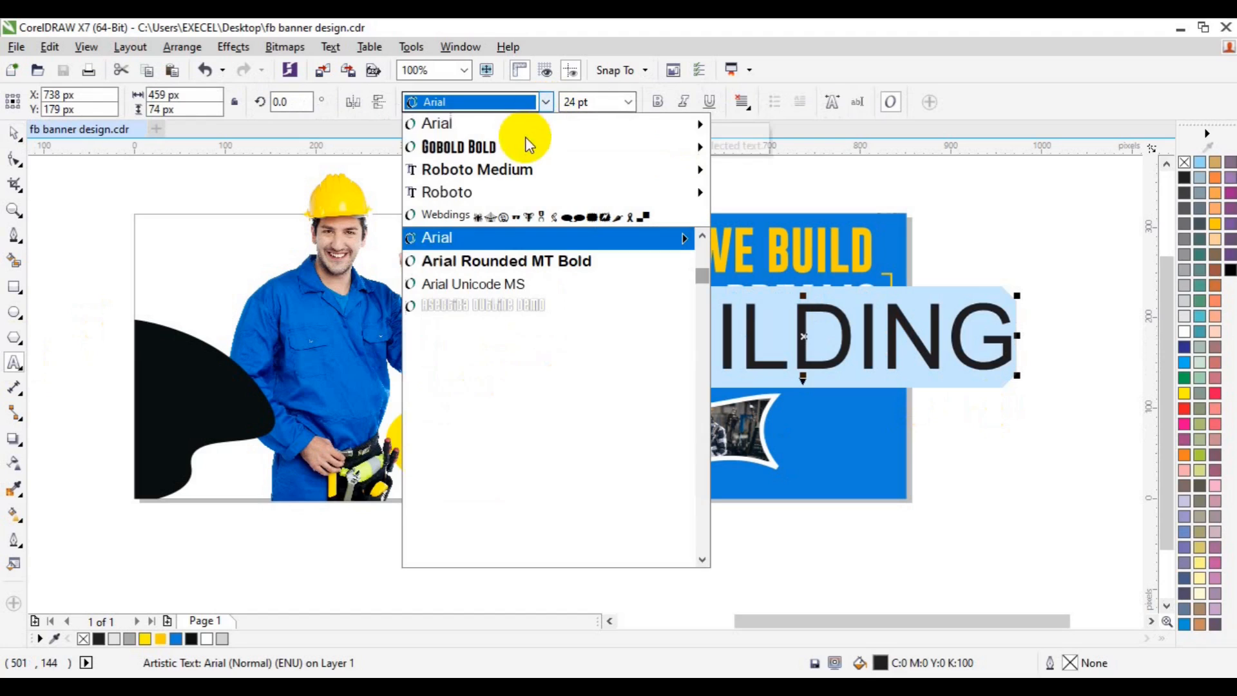
pyautogui.moveTo(593, 169)
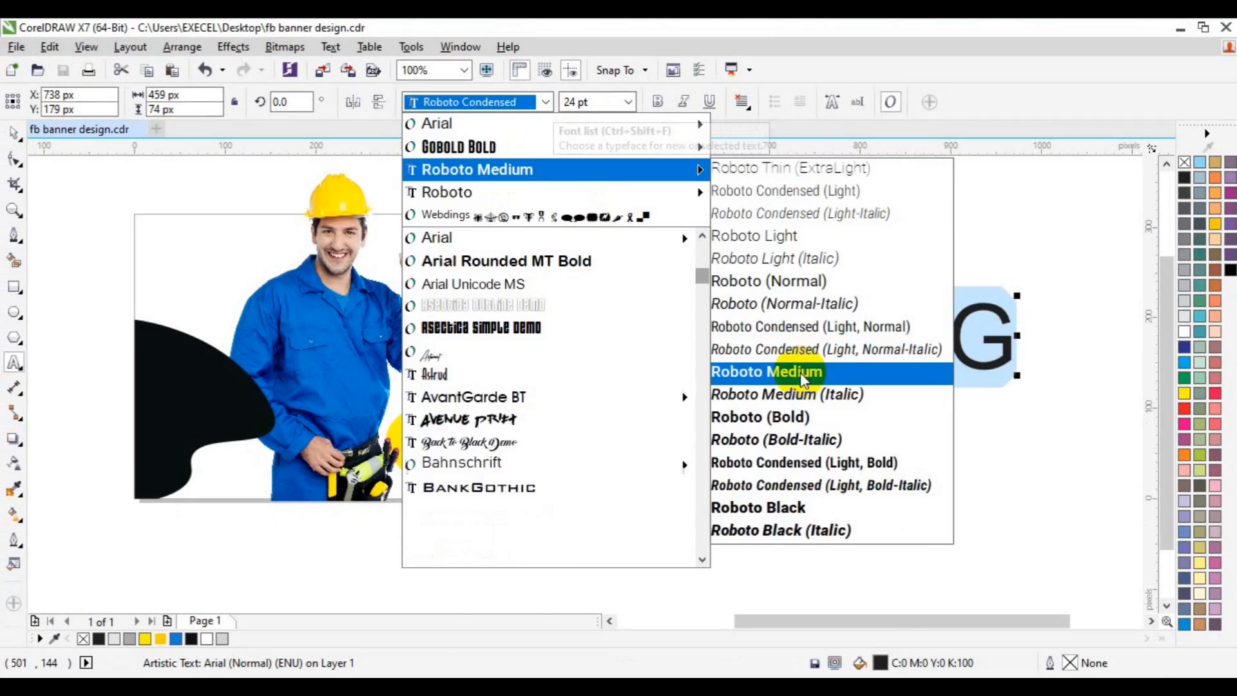
pyautogui.click(800, 370)
# Set the BUILDING text to 5 pt and place it between headline and photo frames at about X 537 px, Y 141 px
pyautogui.click(628, 102)
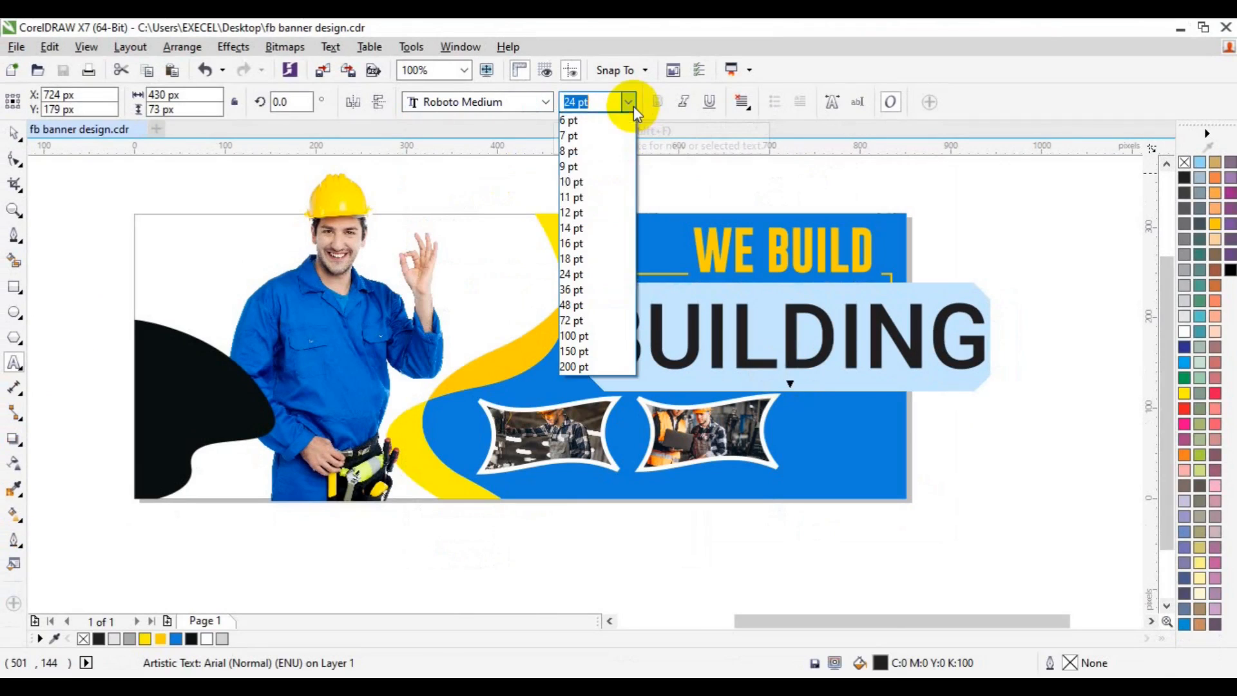
pyautogui.click(597, 182)
pyautogui.click(629, 102)
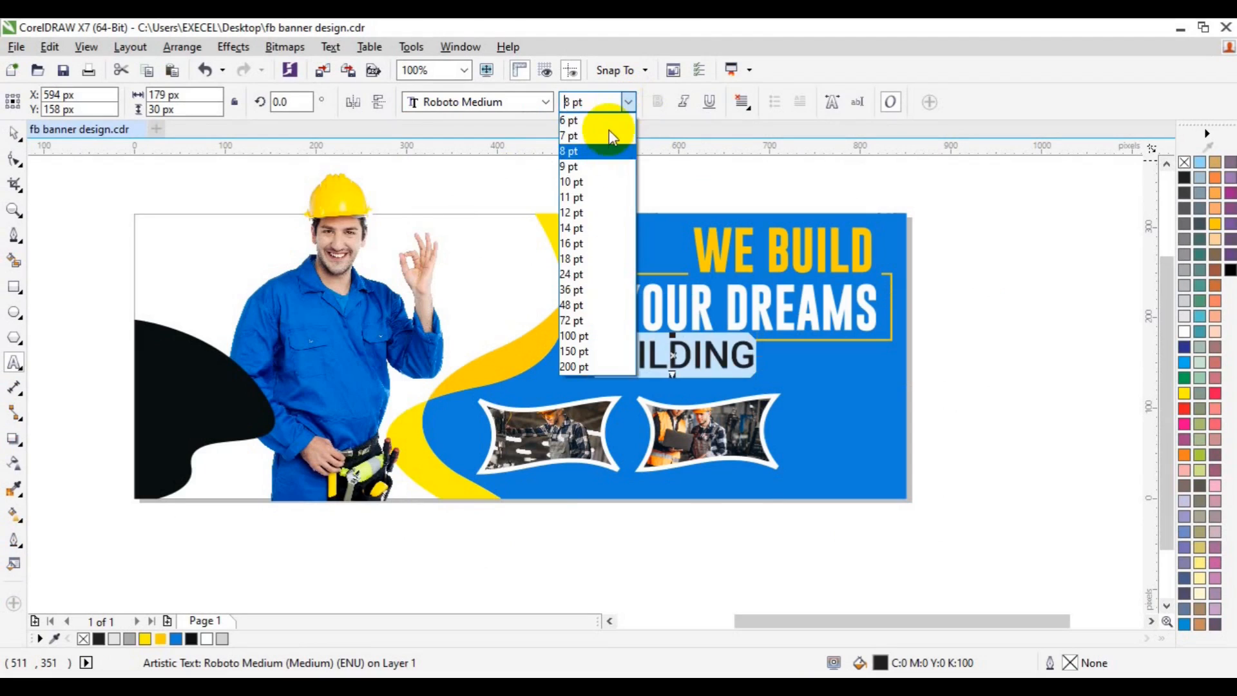
pyautogui.click(609, 132)
pyautogui.click(14, 132)
pyautogui.moveTo(648, 360)
pyautogui.mouseDown()
pyautogui.moveTo(613, 354)
pyautogui.moveTo(638, 368)
pyautogui.mouseUp()
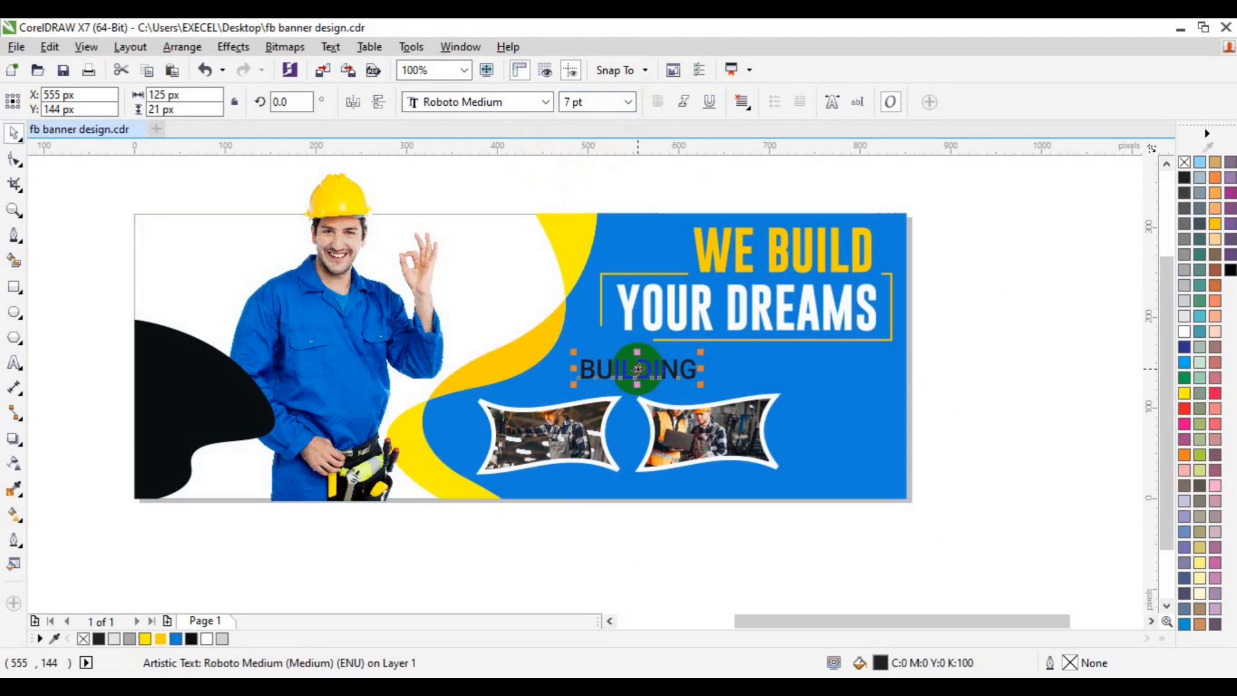
pyautogui.click(571, 103)
pyautogui.write('5')
pyautogui.press('Return')
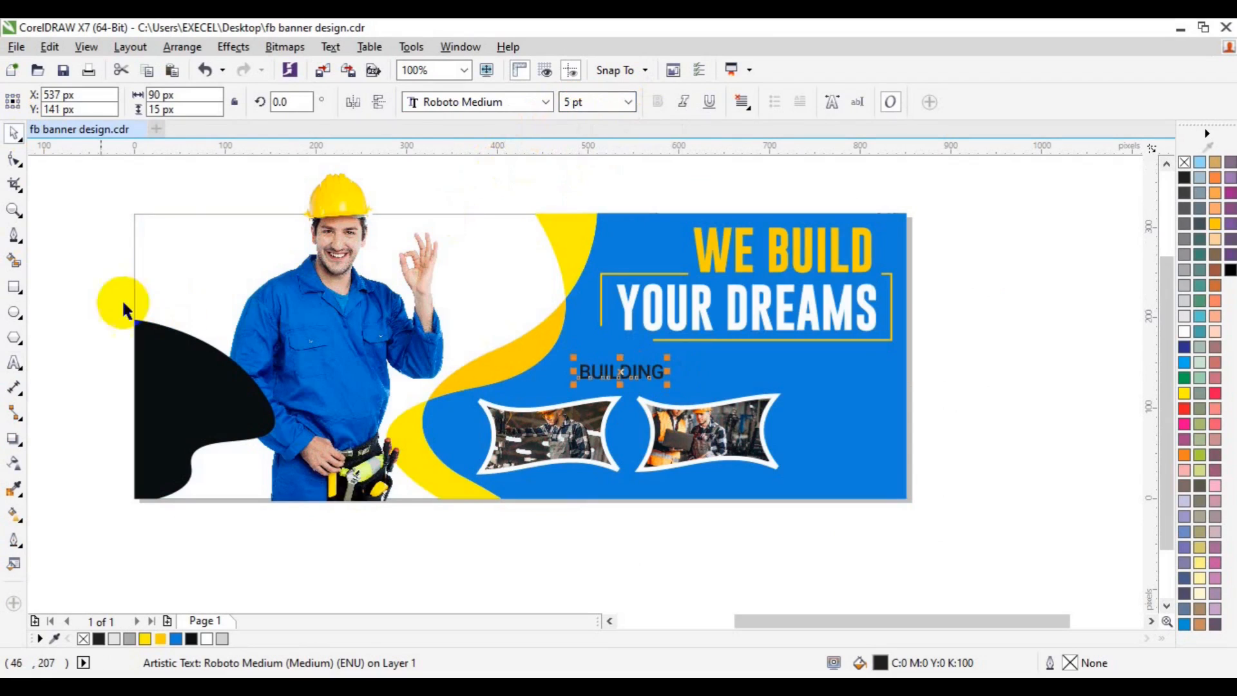
# Insert a ">" followed by a space in front of the word BUILDING
pyautogui.click(14, 210)
pyautogui.click(618, 385)
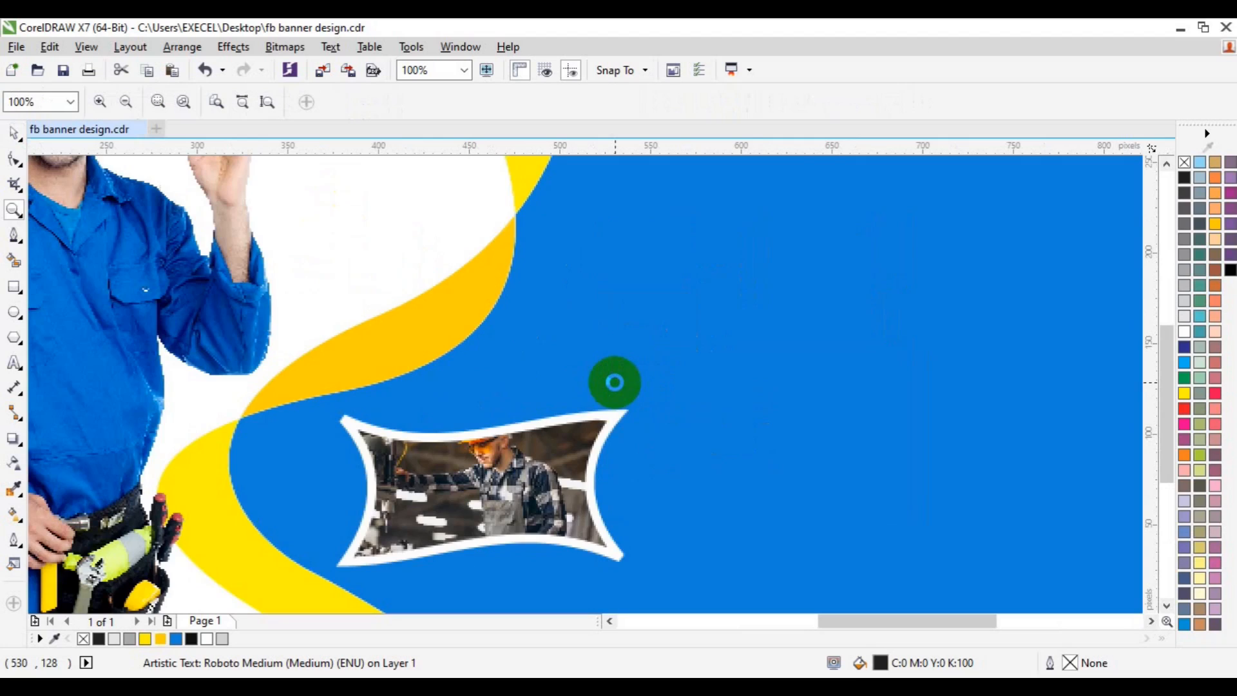
pyautogui.press('space')
pyautogui.click(14, 363)
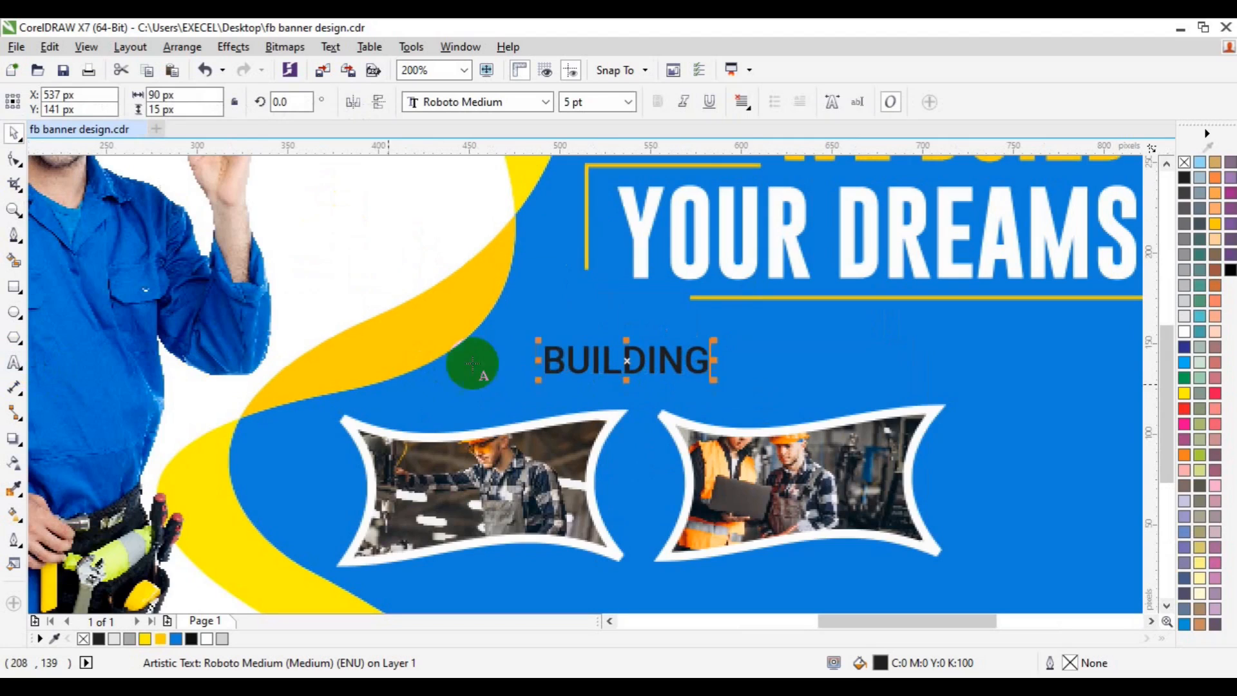
pyautogui.click(547, 362)
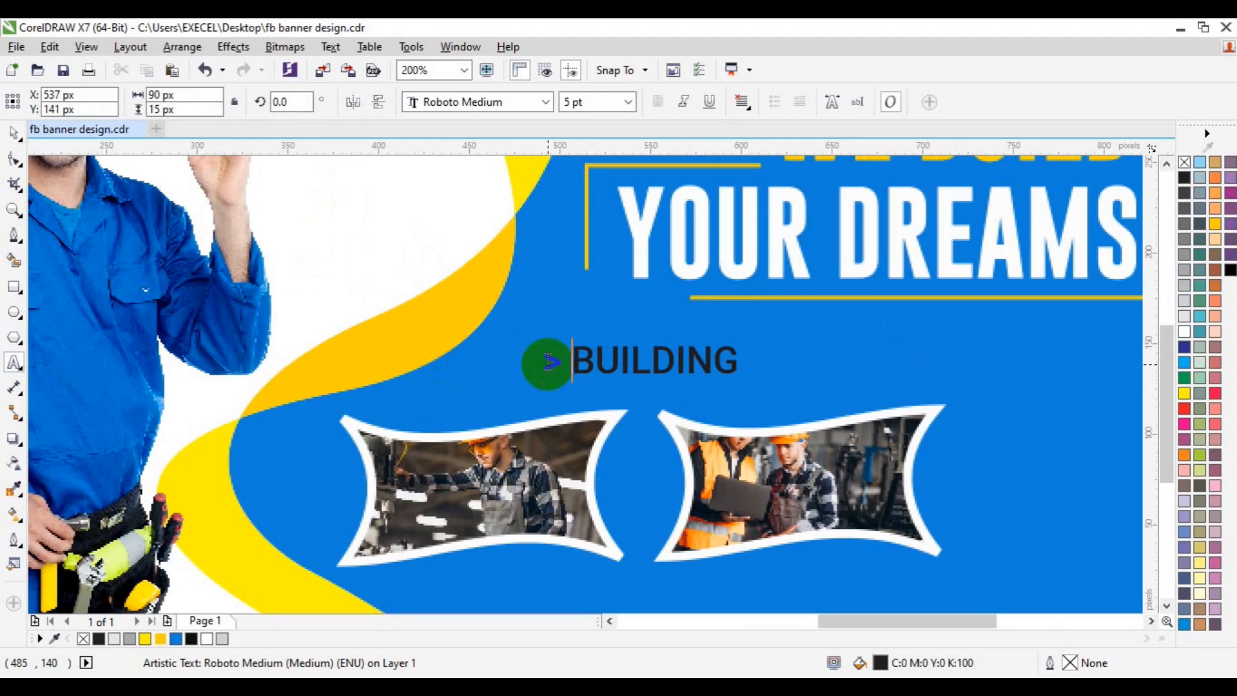
pyautogui.write('>')
# Fill the ">" character with amber and the word BUILDING with white
pyautogui.hotkey('shift', 'Left')
pyautogui.click(159, 639)
pyautogui.click(575, 357)
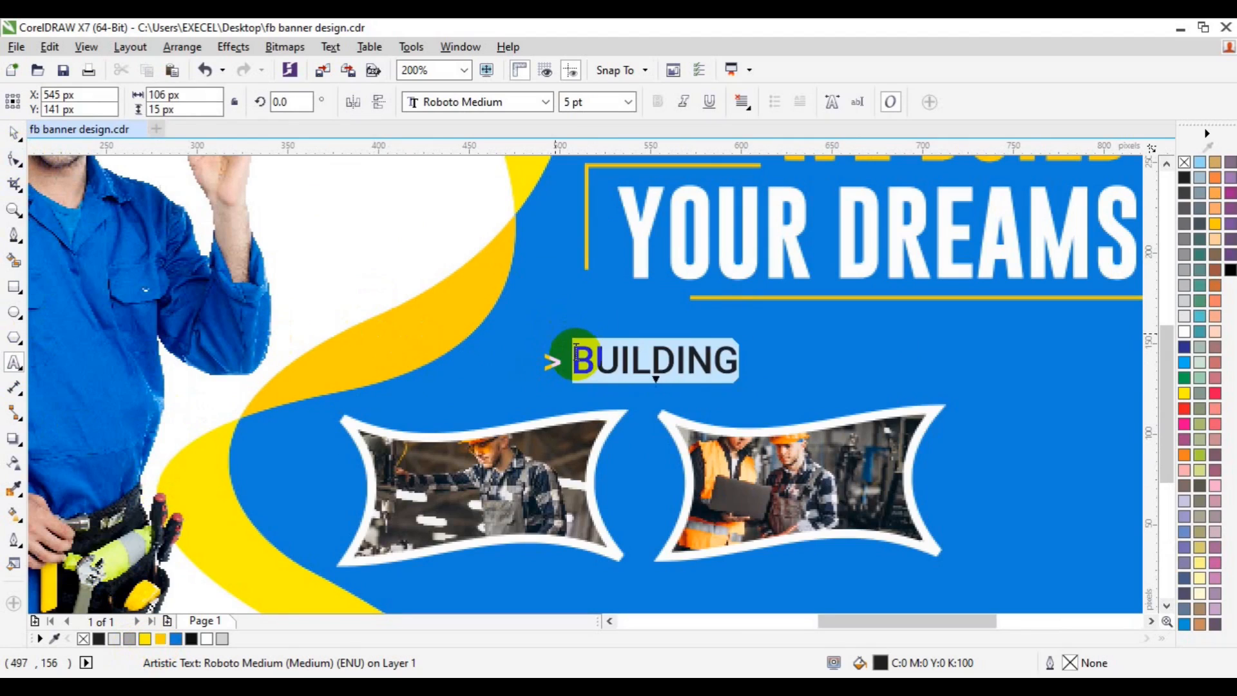
pyautogui.click(206, 638)
pyautogui.click(14, 133)
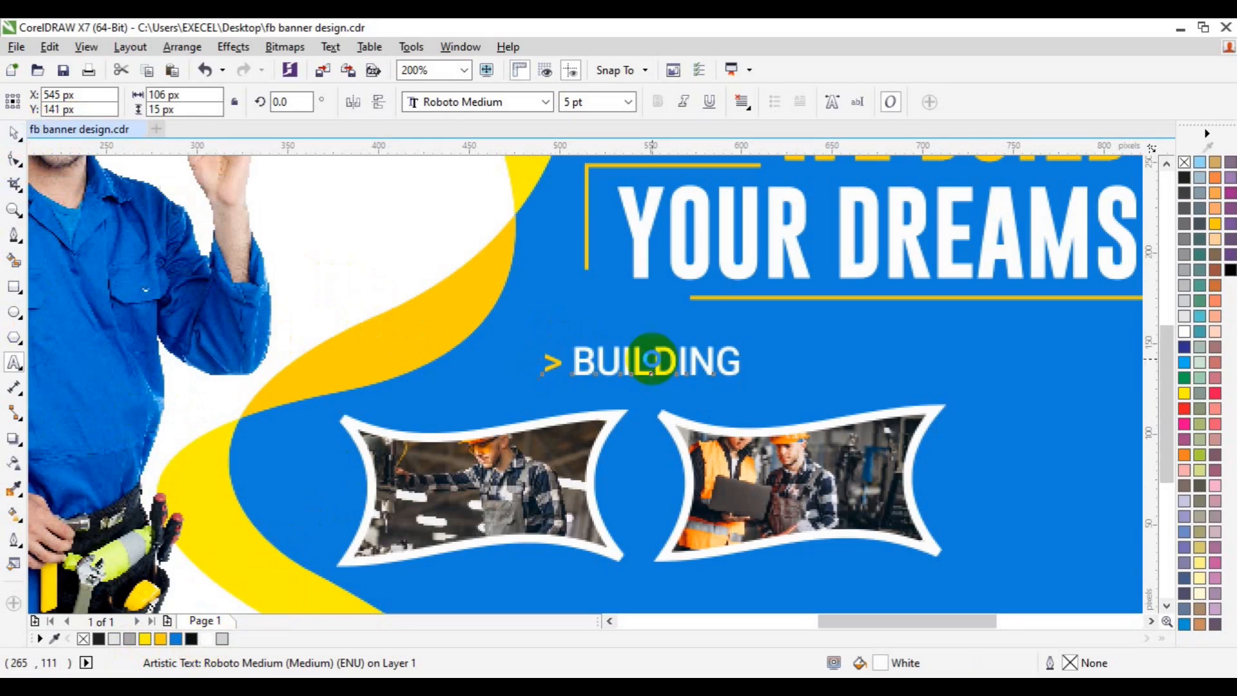
pyautogui.moveTo(641, 361); pyautogui.dragTo(941, 360)
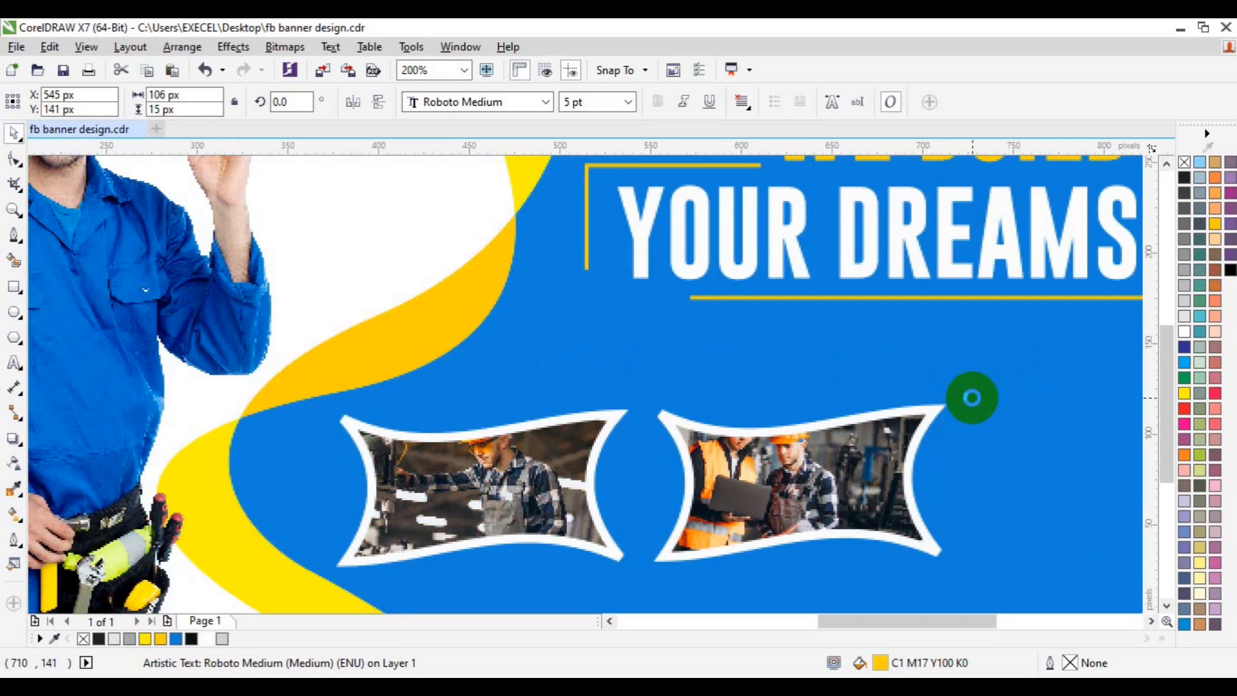
pyautogui.click(13, 211)
pyautogui.click(127, 103)
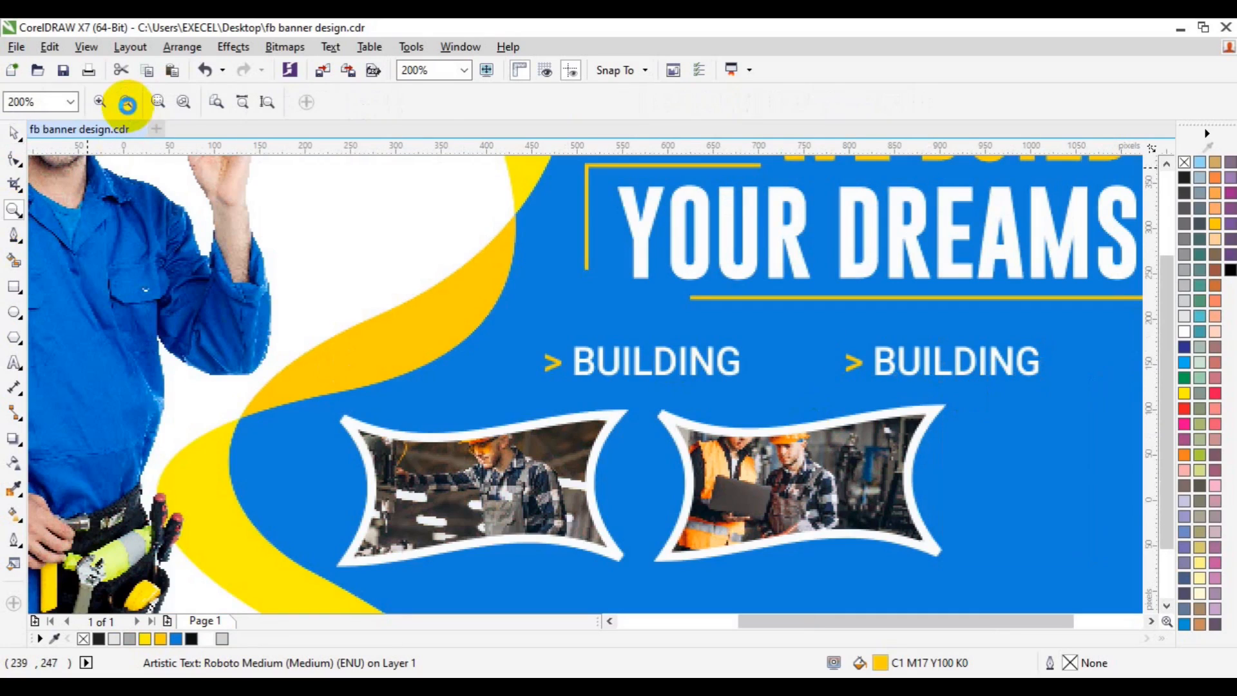
pyautogui.press('space')
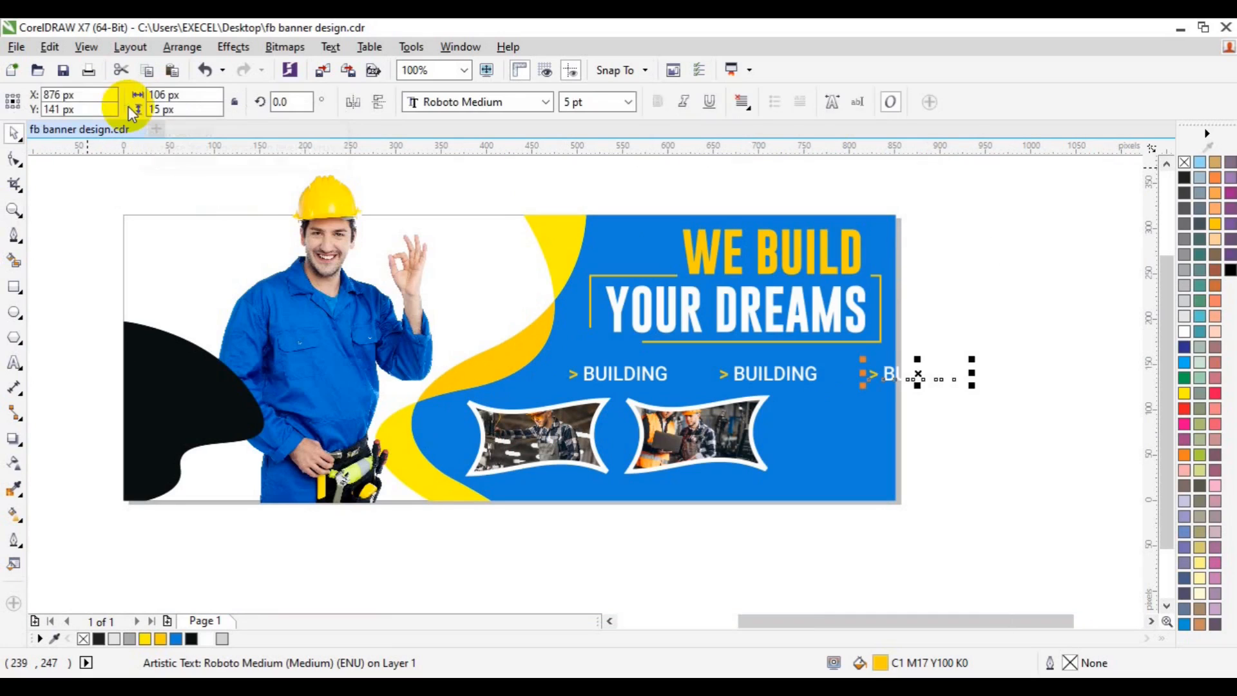
pyautogui.press('Delete')
# Move the first "> BUILDING" text to about X 530 px, Y 144 px and delete the remaining copy beside it
pyautogui.click(618, 378)
pyautogui.moveTo(602, 370); pyautogui.dragTo(592, 379)
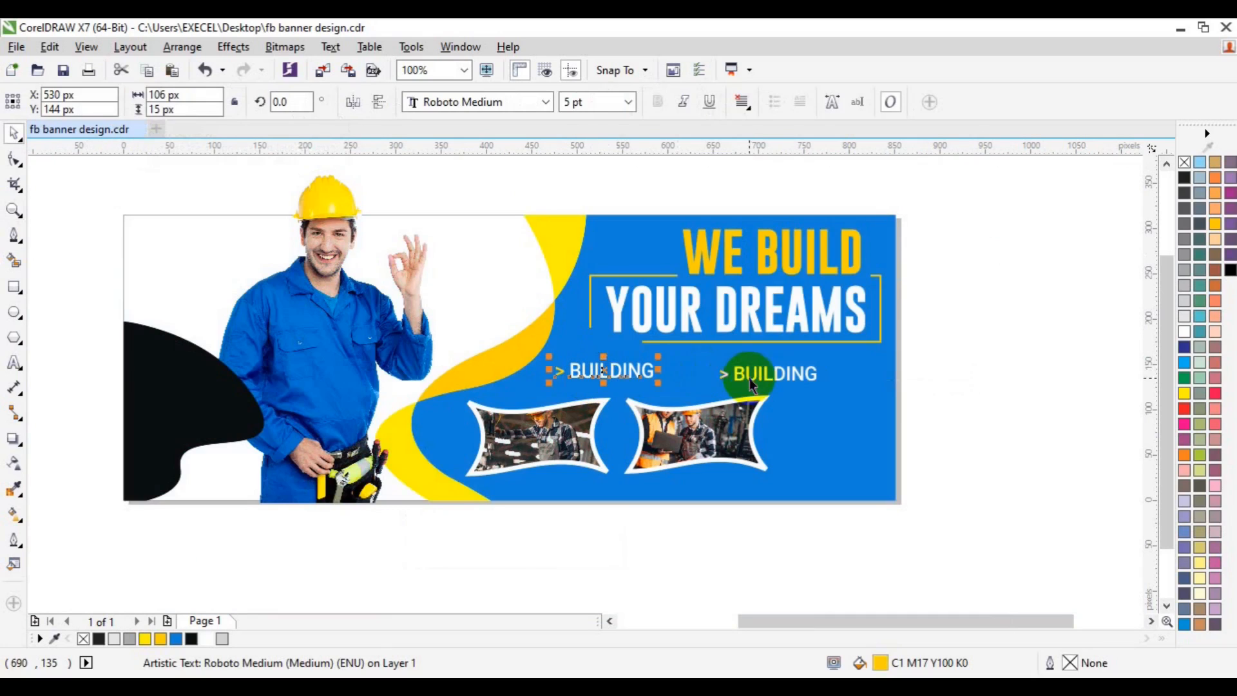
pyautogui.click(749, 378)
pyautogui.press('Delete')
# Duplicate the "> BUILDING" text twice to its right, spacing the copies about 120 px apart
pyautogui.click(606, 373)
pyautogui.moveTo(605, 373); pyautogui.dragTo(691, 377)
pyautogui.click(946, 354)
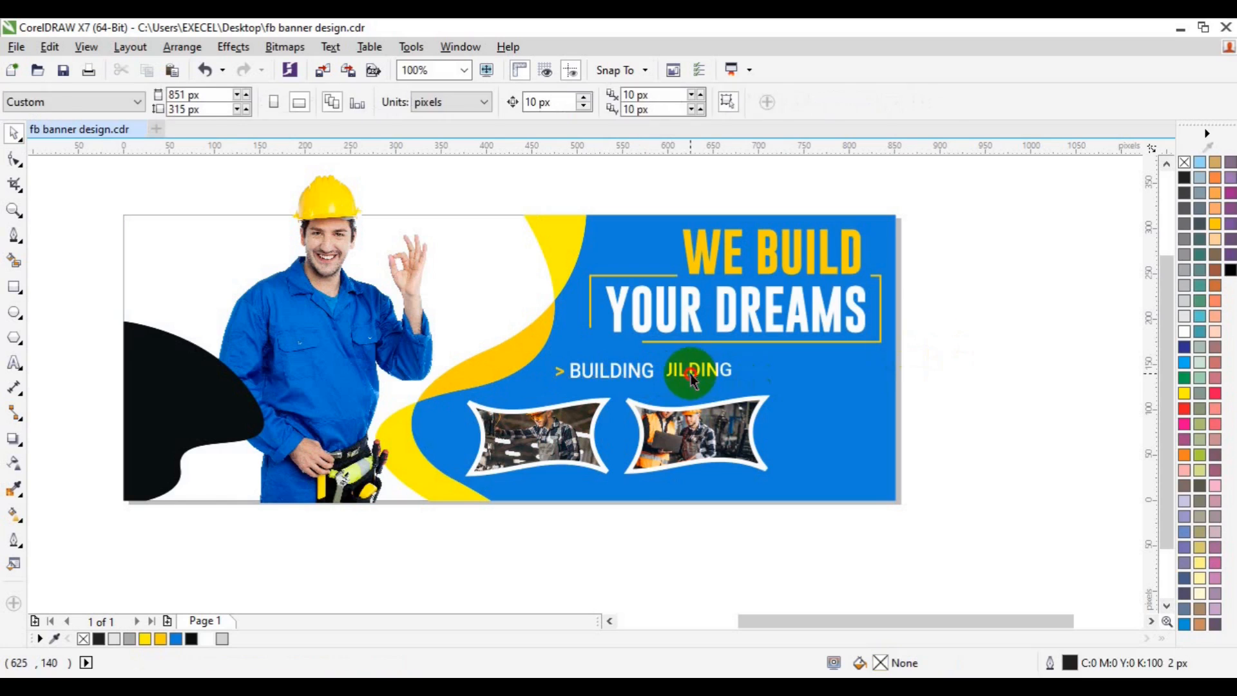
pyautogui.click(598, 377)
pyautogui.click(597, 376)
pyautogui.moveTo(597, 376); pyautogui.dragTo(705, 372)
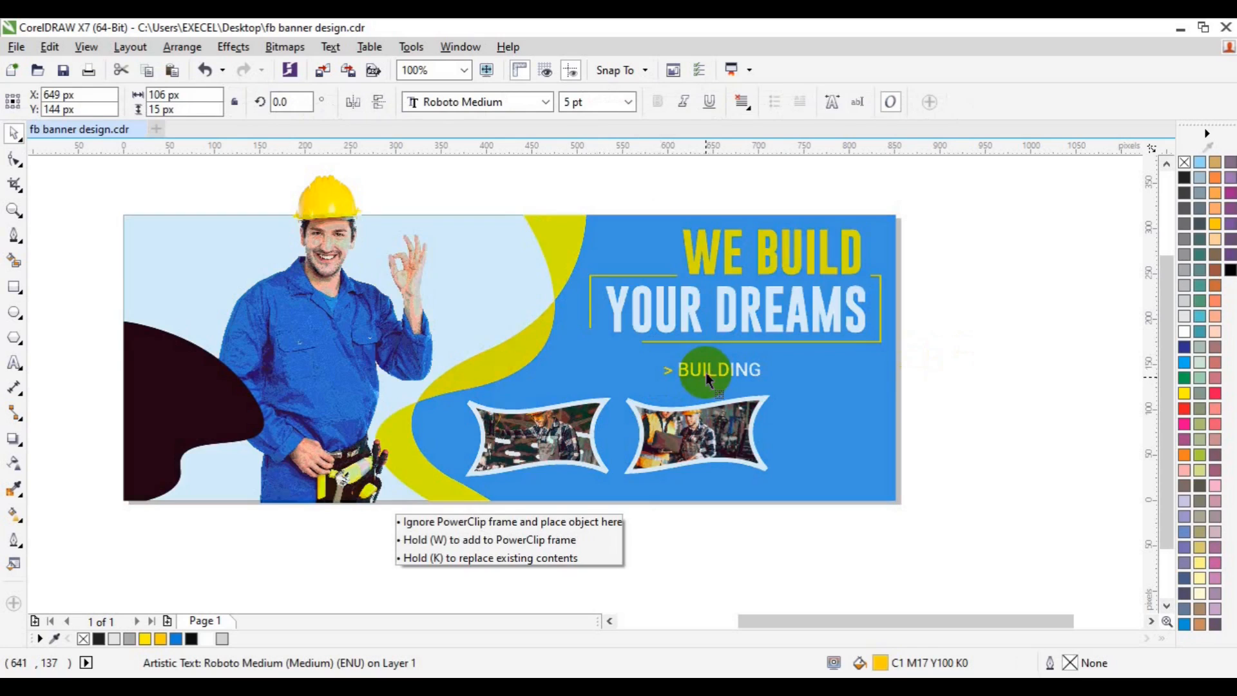
pyautogui.moveTo(978, 415); pyautogui.dragTo(977, 414)
pyautogui.hotkey('ctrl', 'r')
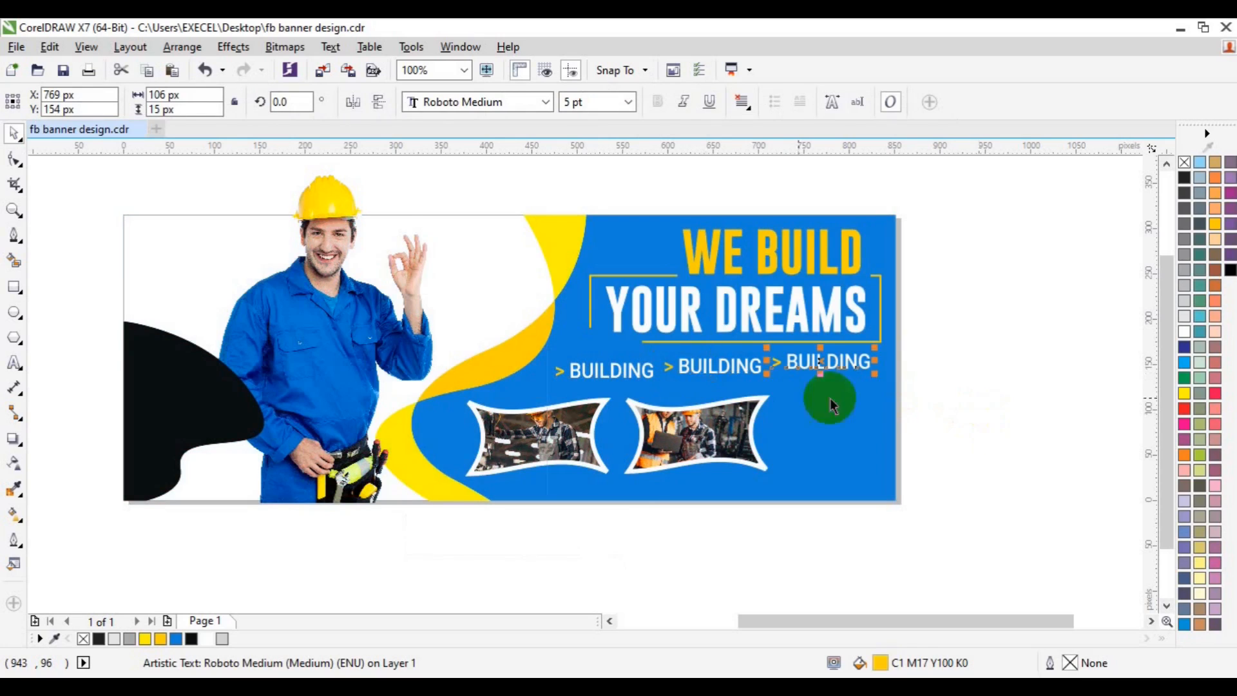
# Align the two grouped BUILDING copies in one horizontal row with the first text and ungroup them
pyautogui.keyDown('shift'); pyautogui.click(715, 365); pyautogui.keyUp('shift')
pyautogui.click(995, 366)
pyautogui.click(820, 366)
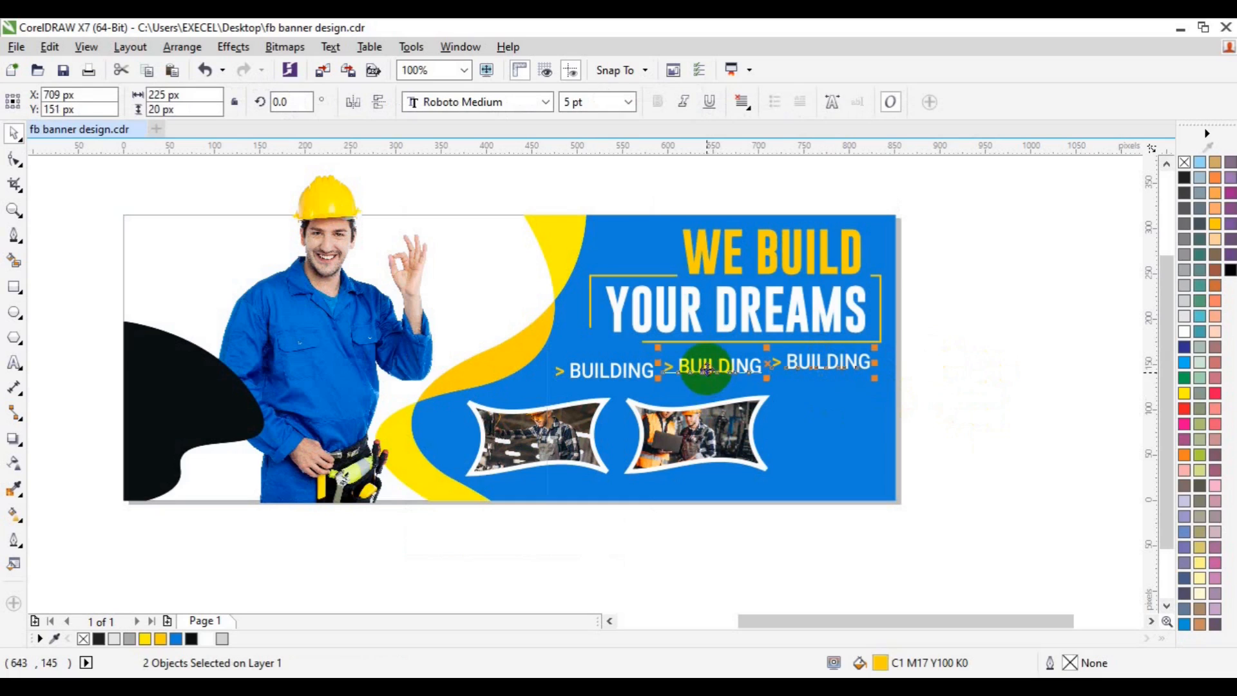
pyautogui.hotkey('ctrl', 'g')
pyautogui.keyDown('shift'); pyautogui.click(609, 374); pyautogui.keyUp('shift')
pyautogui.press('e')
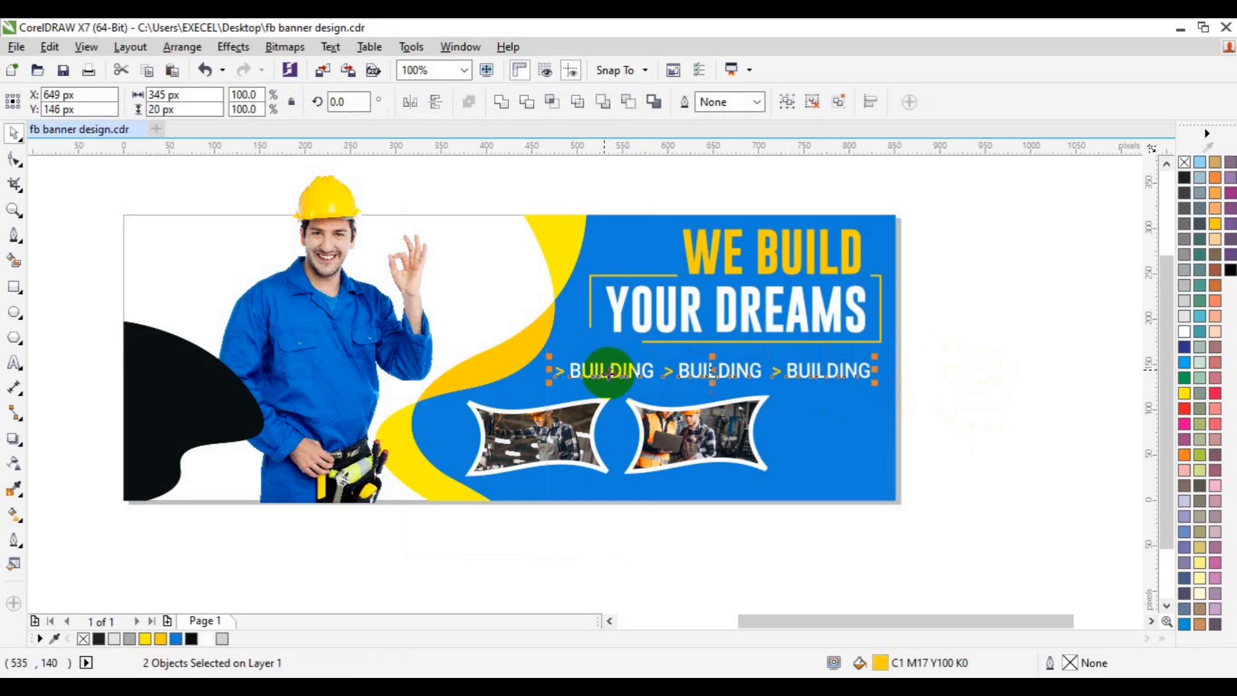
pyautogui.click(766, 243)
pyautogui.click(802, 375)
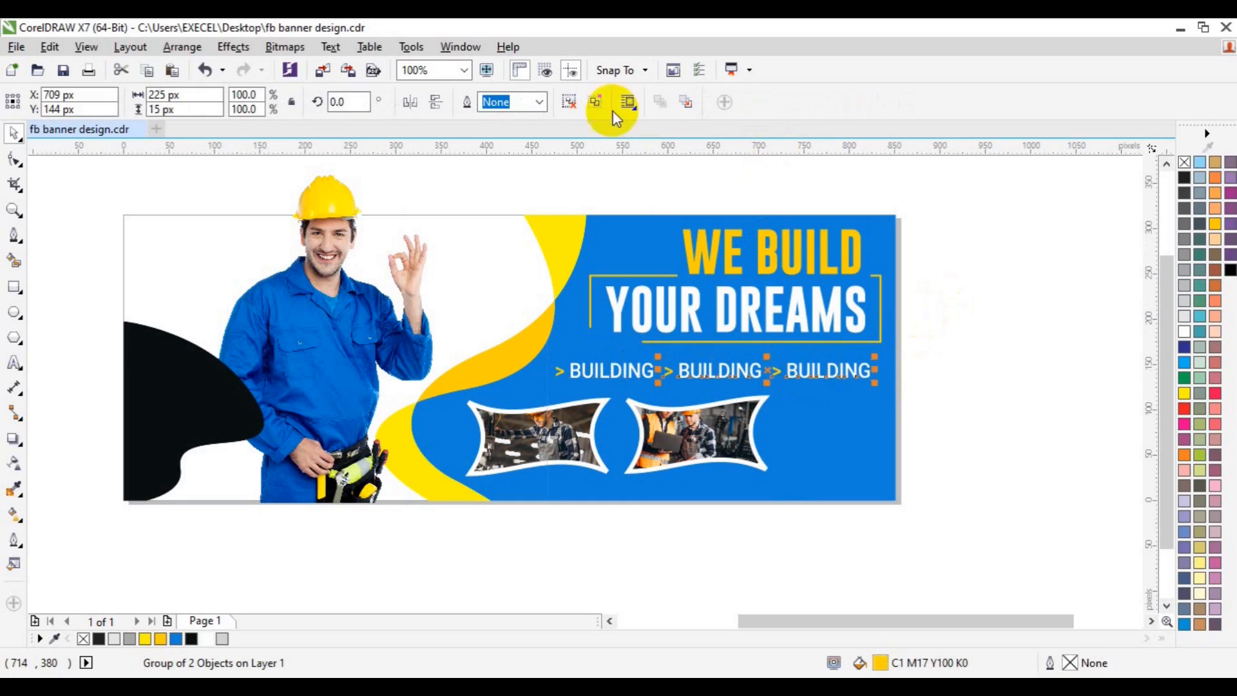
pyautogui.click(957, 345)
# Change the second label's word to "INSTALLATION" and the third label's word to "FINISHING"
pyautogui.click(13, 361)
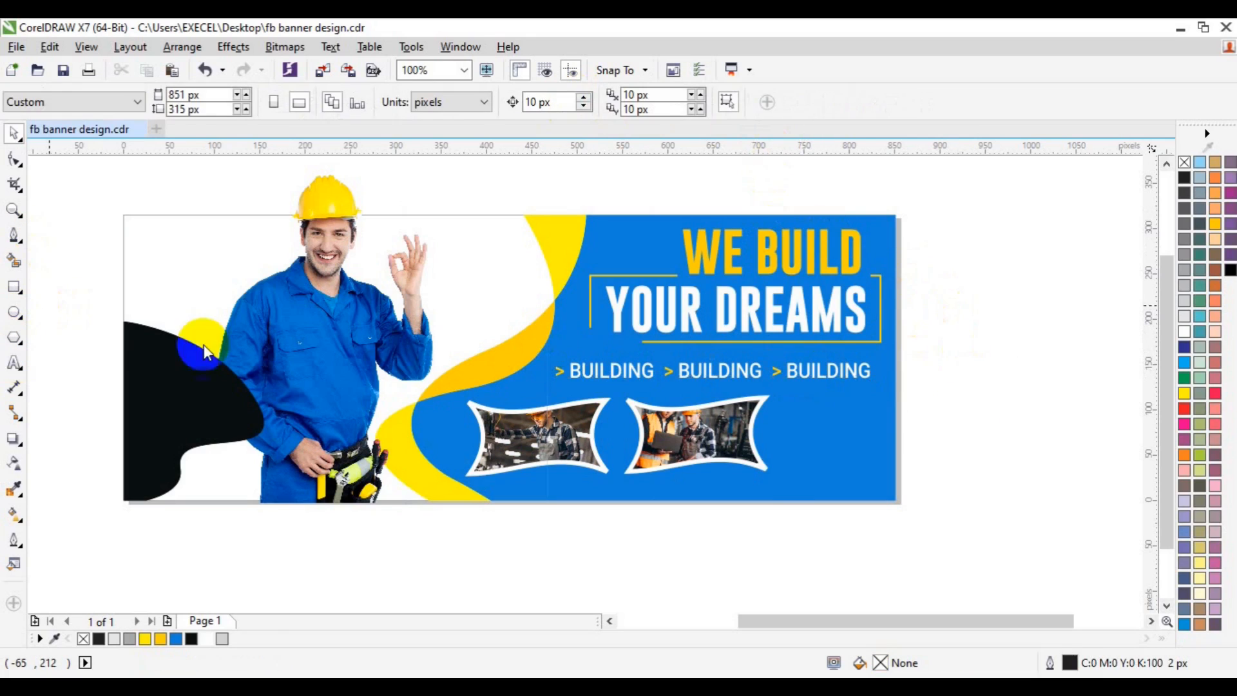
pyautogui.click(682, 372)
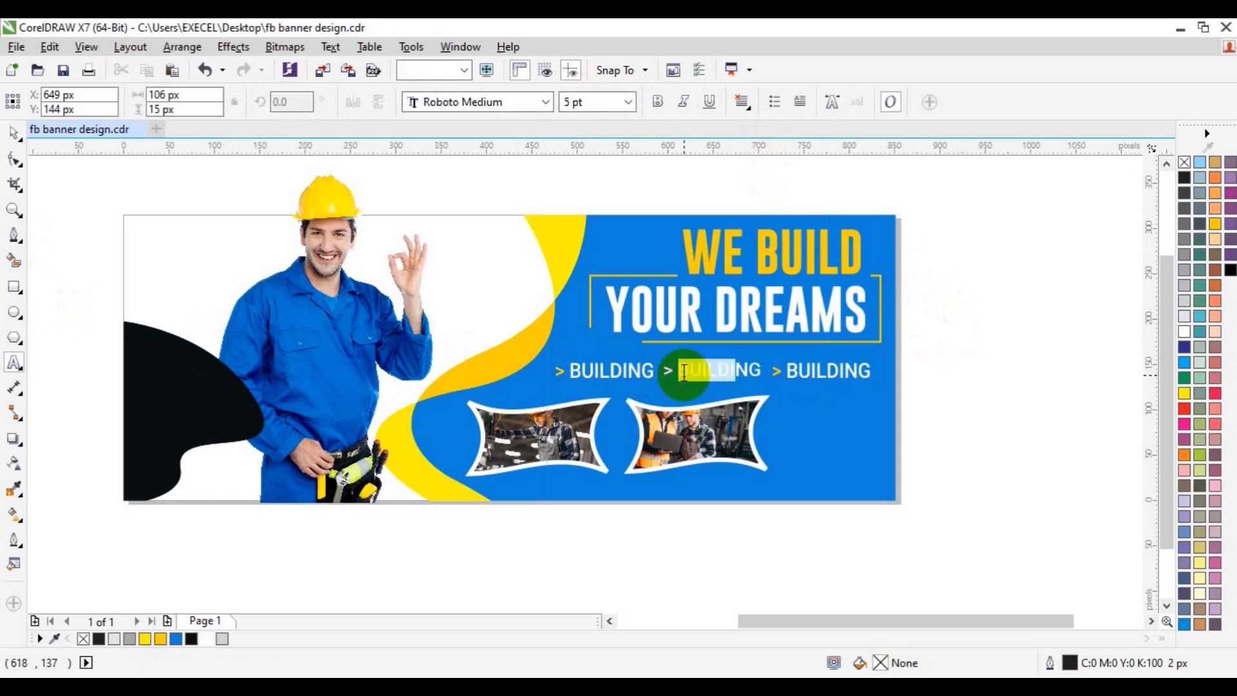
pyautogui.write('INSTALLATION')
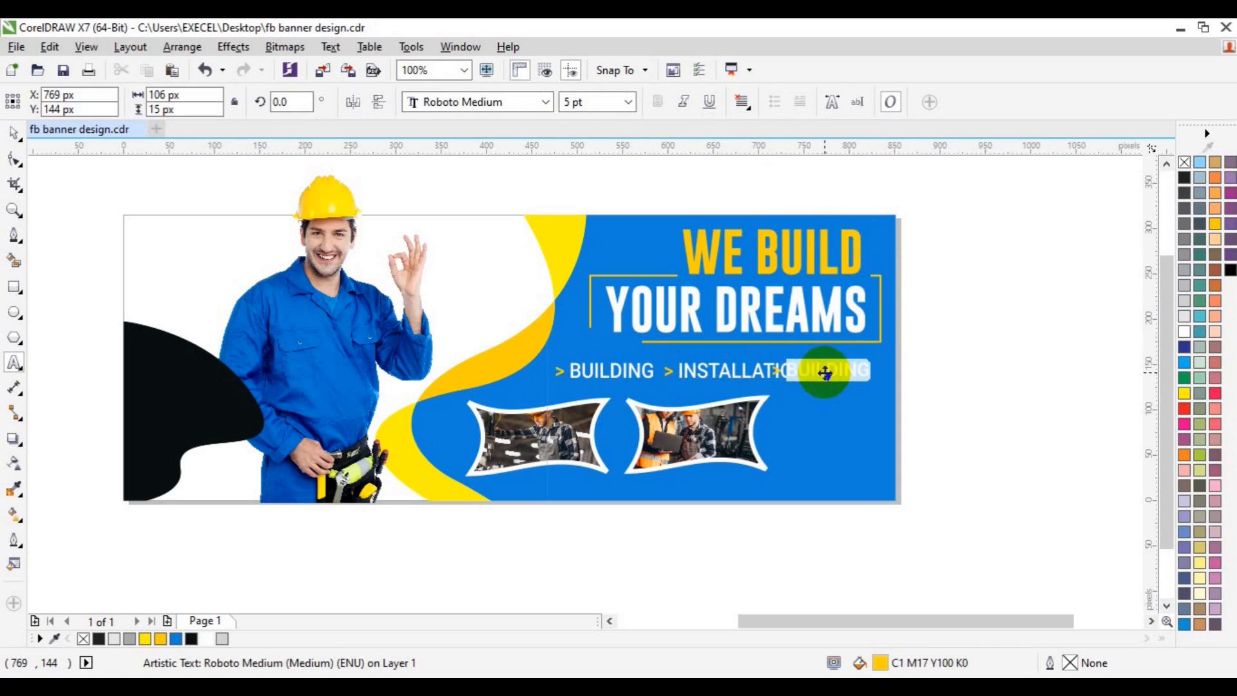
pyautogui.click(13, 132)
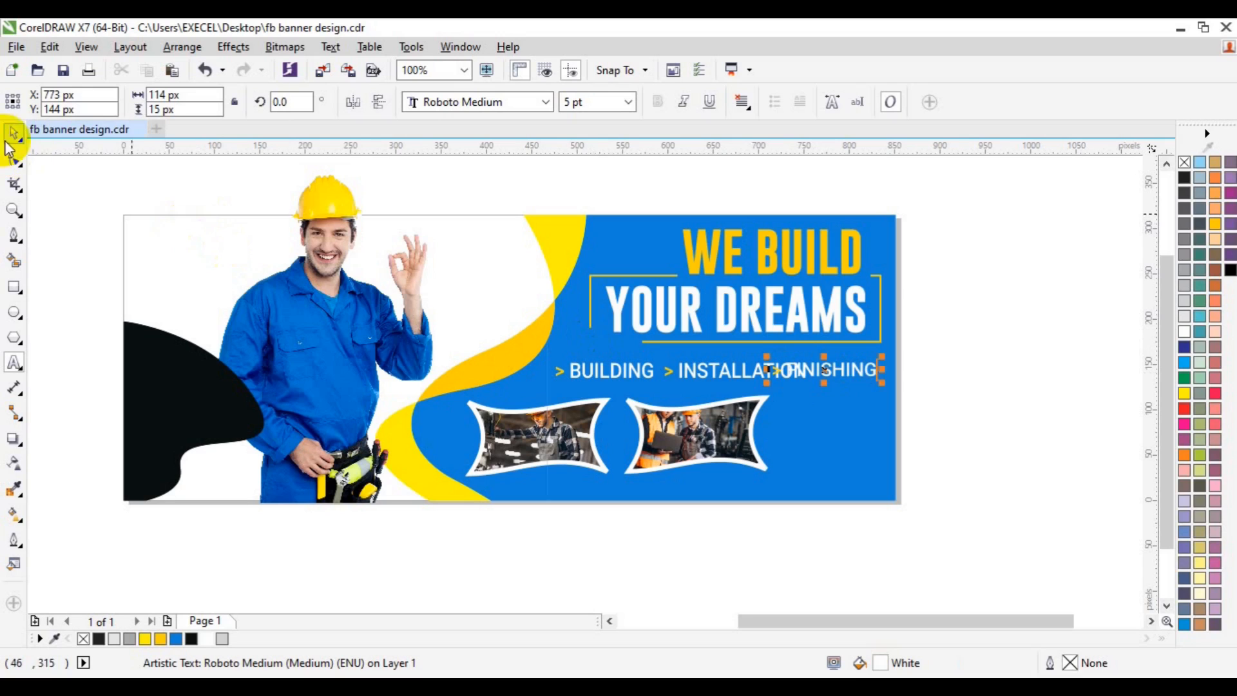
# Space out the service labels by moving BUILDING and INSTALLATION together to the left and FINISHING to the right
pyautogui.click(698, 368)
pyautogui.keyDown('shift'); pyautogui.click(605, 383); pyautogui.keyUp('shift')
pyautogui.moveTo(606, 383); pyautogui.dragTo(579, 381)
pyautogui.click(805, 372)
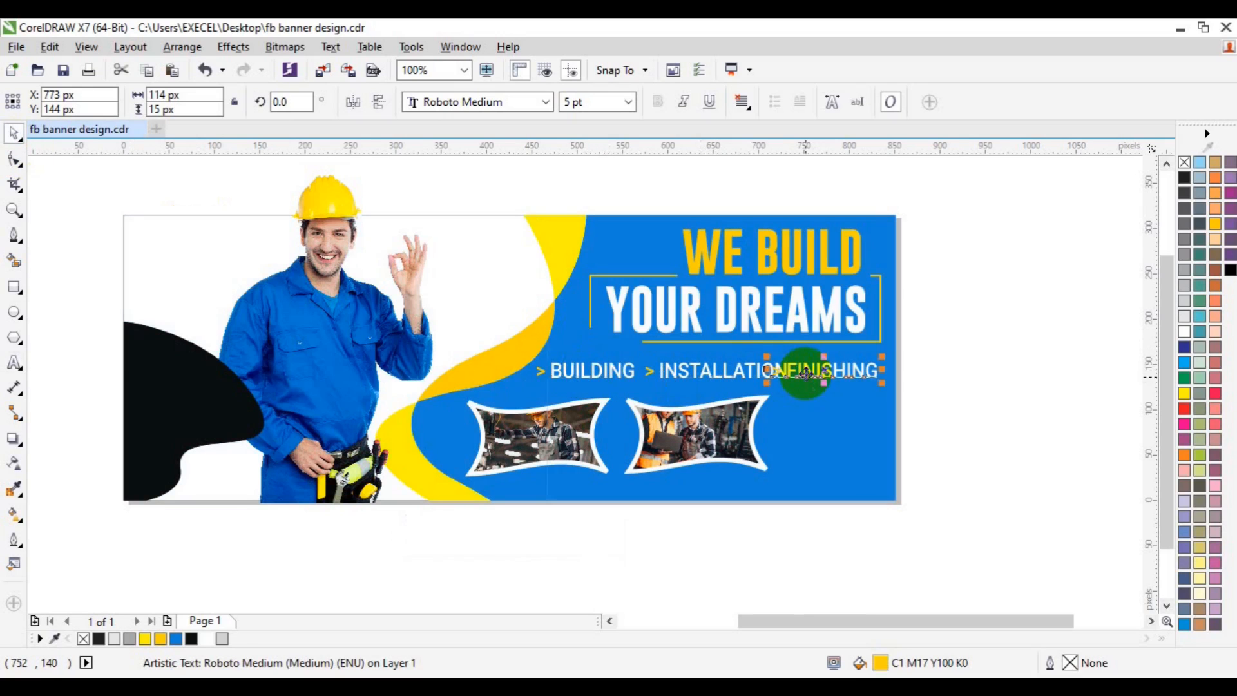
pyautogui.moveTo(820, 372); pyautogui.dragTo(826, 374)
# Set all three service labels to 4 pt and group them
pyautogui.keyDown('shift'); pyautogui.click(743, 376); pyautogui.keyUp('shift')
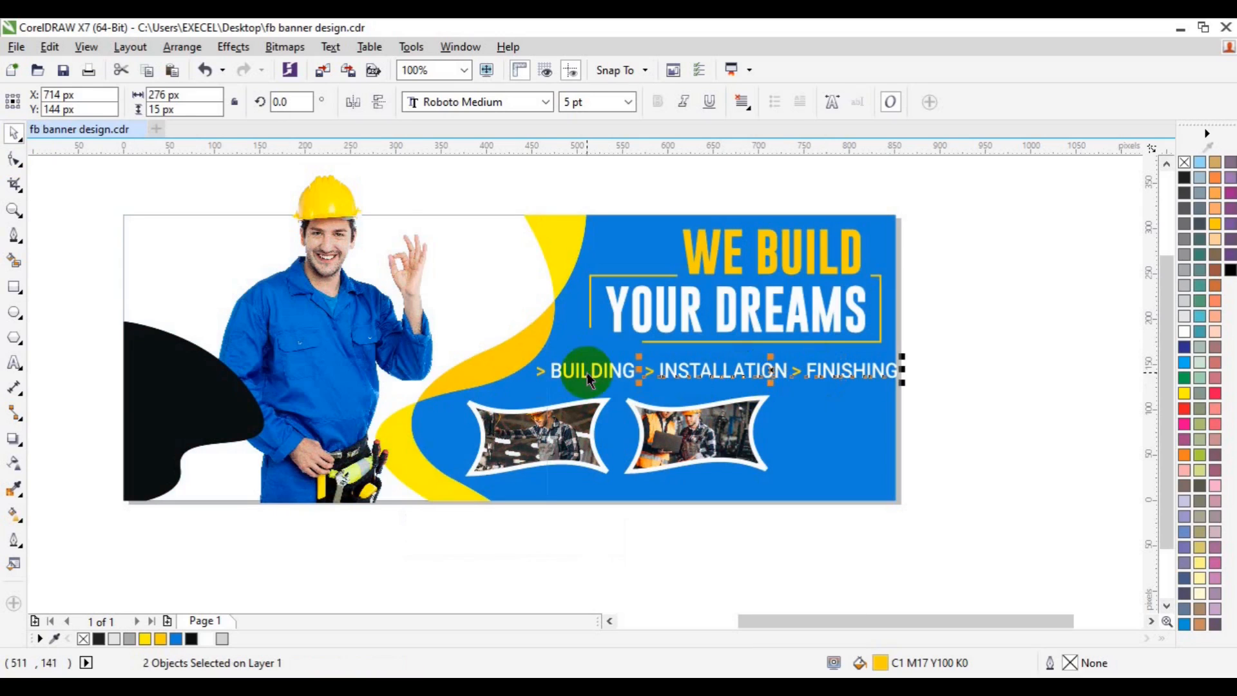
pyautogui.keyDown('shift'); pyautogui.click(588, 373); pyautogui.keyUp('shift')
pyautogui.click(601, 378)
pyautogui.keyDown('shift'); pyautogui.click(799, 373); pyautogui.keyUp('shift')
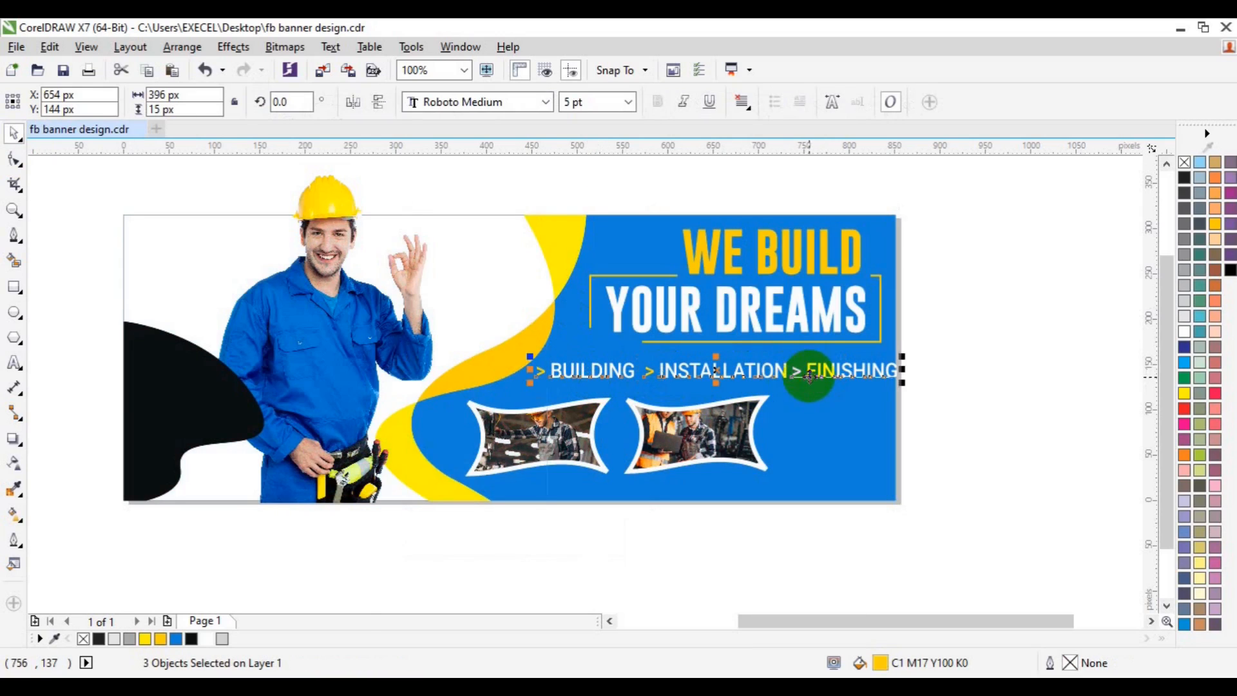
pyautogui.click(569, 104)
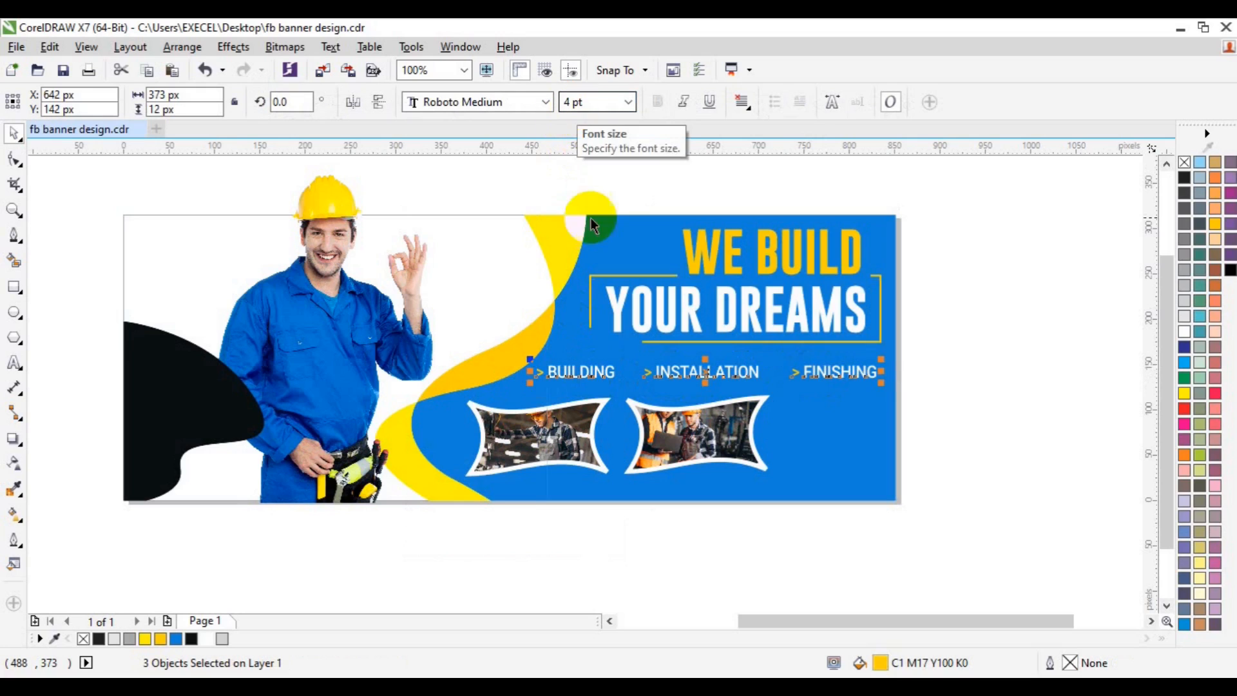
pyautogui.hotkey('ctrl', 'g')
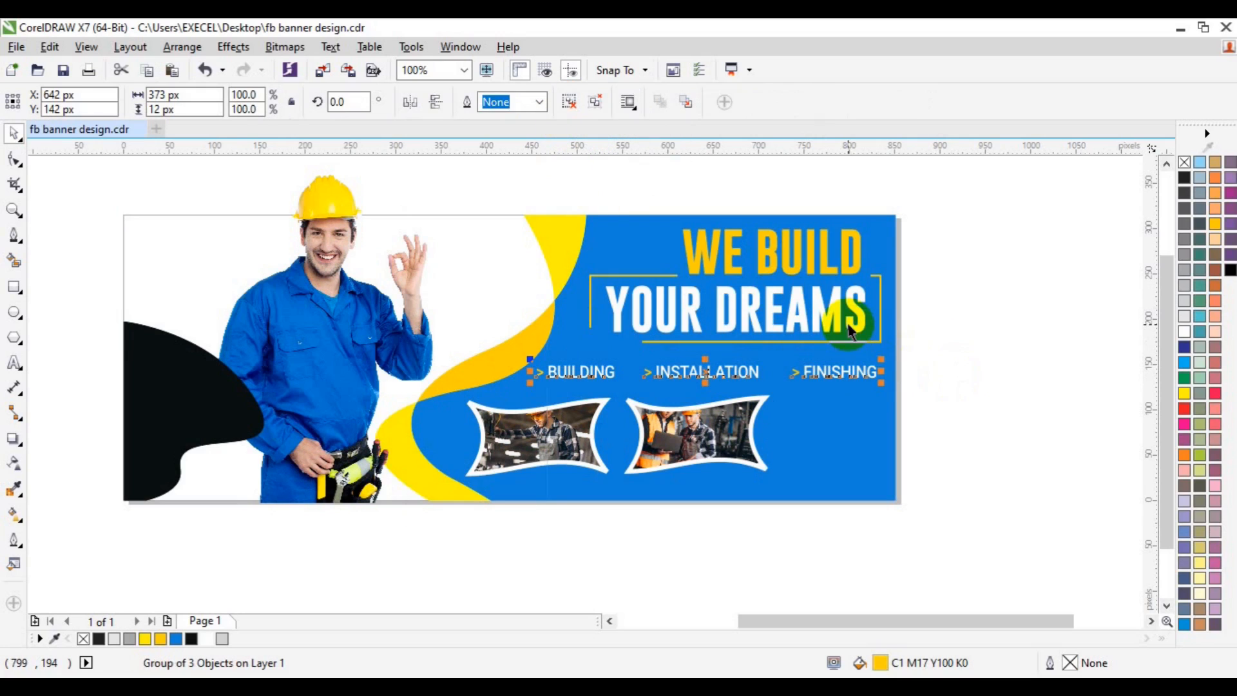
# Align the service label group's right edge with the headline group
pyautogui.keyDown('shift'); pyautogui.click(849, 324); pyautogui.keyUp('shift')
pyautogui.press('c')
pyautogui.press('r')
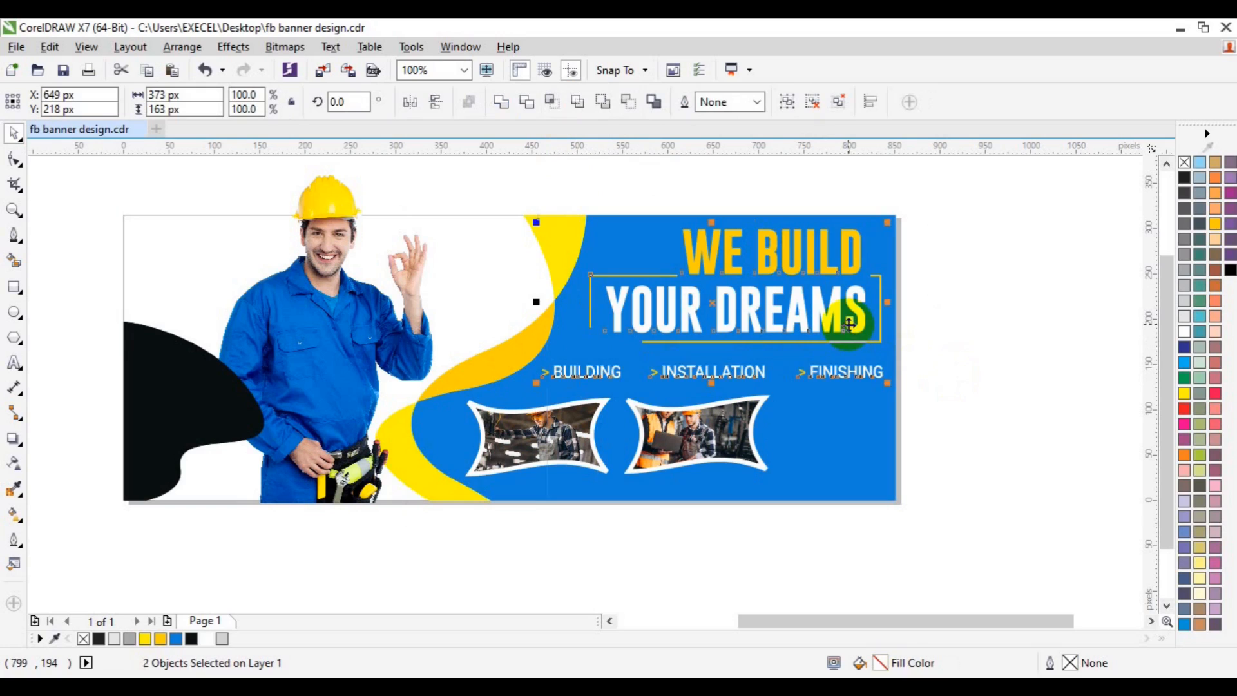
pyautogui.click(946, 383)
# Insert the hatted-figure character symbol into the empty white area at the banner's upper left
pyautogui.click(328, 48)
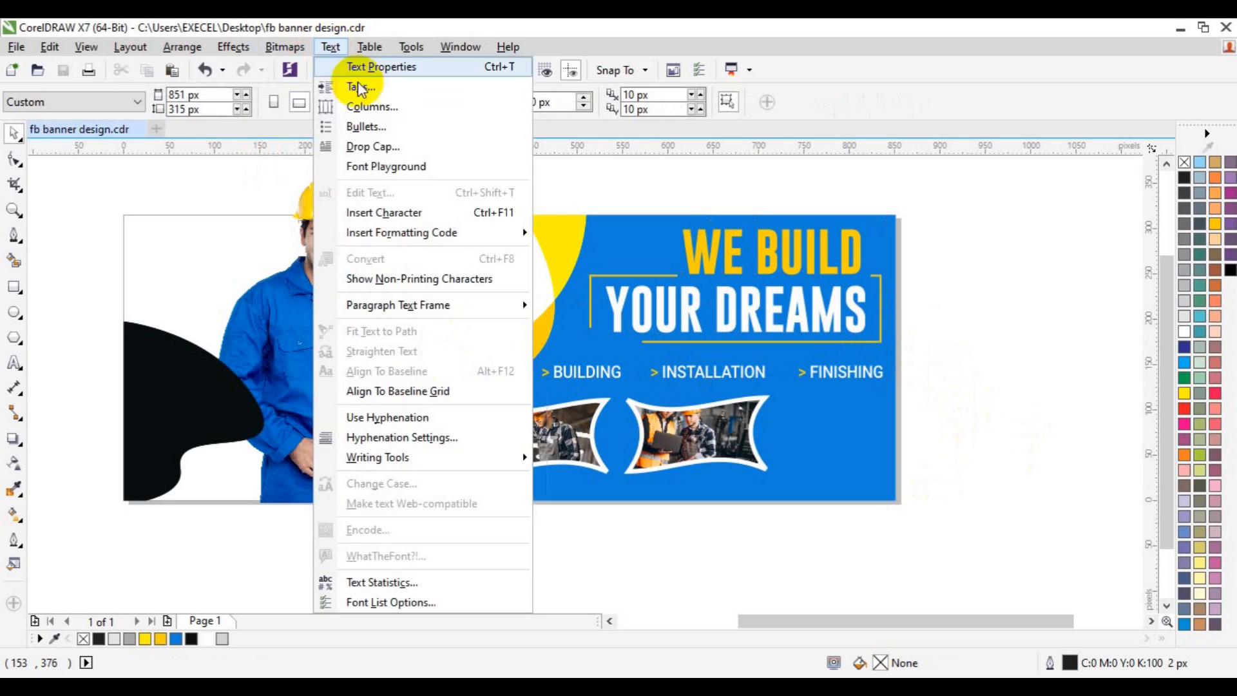
pyautogui.click(394, 214)
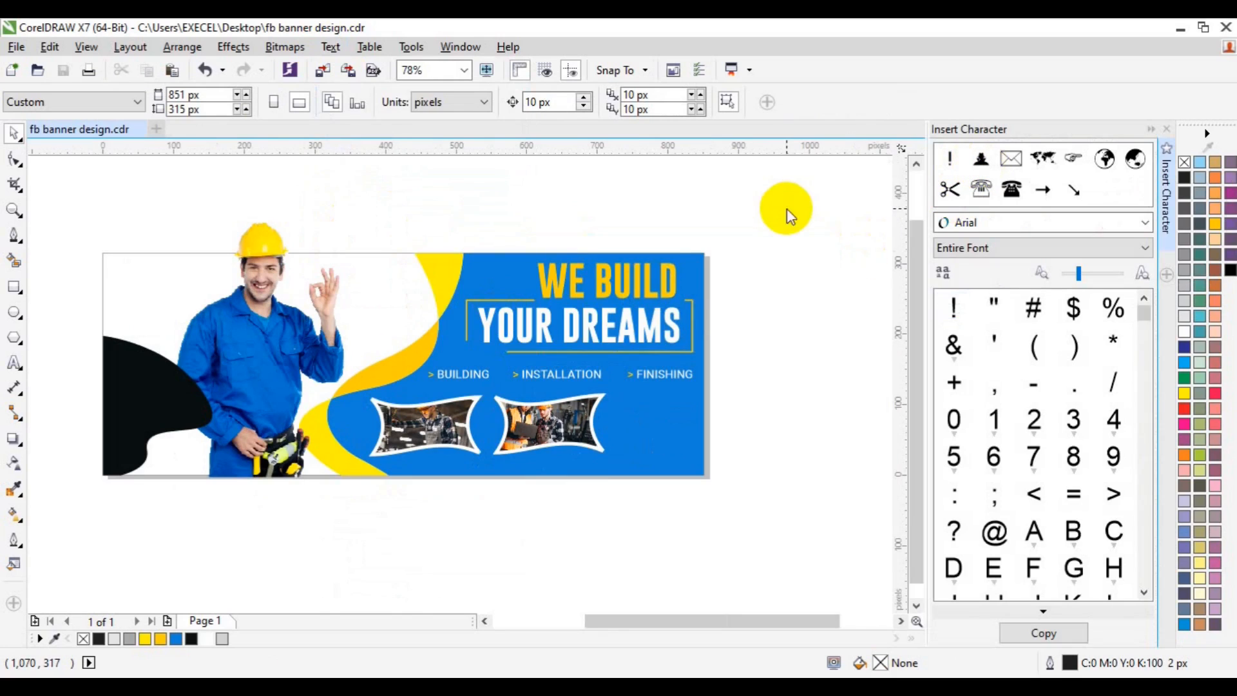
pyautogui.moveTo(764, 259); pyautogui.dragTo(145, 295)
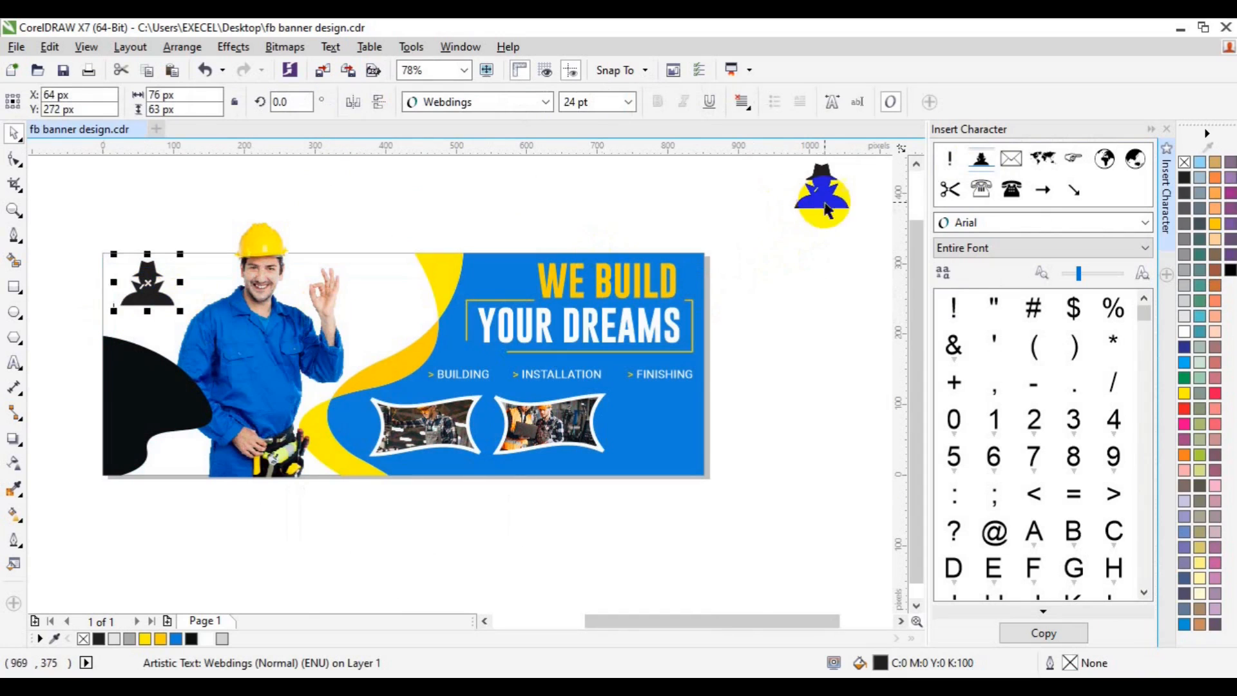
# Delete the spare hatted-figure symbol outside the page and scale the one on the banner to about 38 by 31 px
pyautogui.press('Delete')
pyautogui.click(824, 201)
pyautogui.press('Delete')
pyautogui.click(824, 202)
pyautogui.press('Delete')
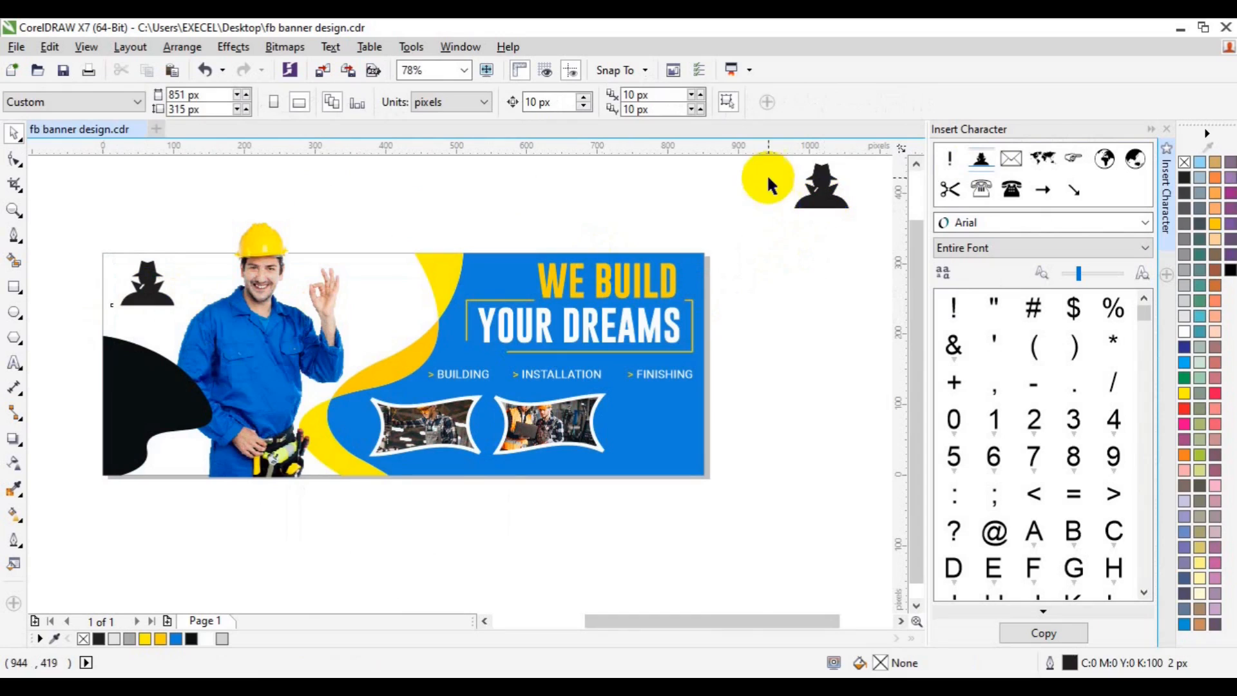
pyautogui.moveTo(757, 161); pyautogui.dragTo(878, 234)
pyautogui.press('Delete')
pyautogui.click(182, 309)
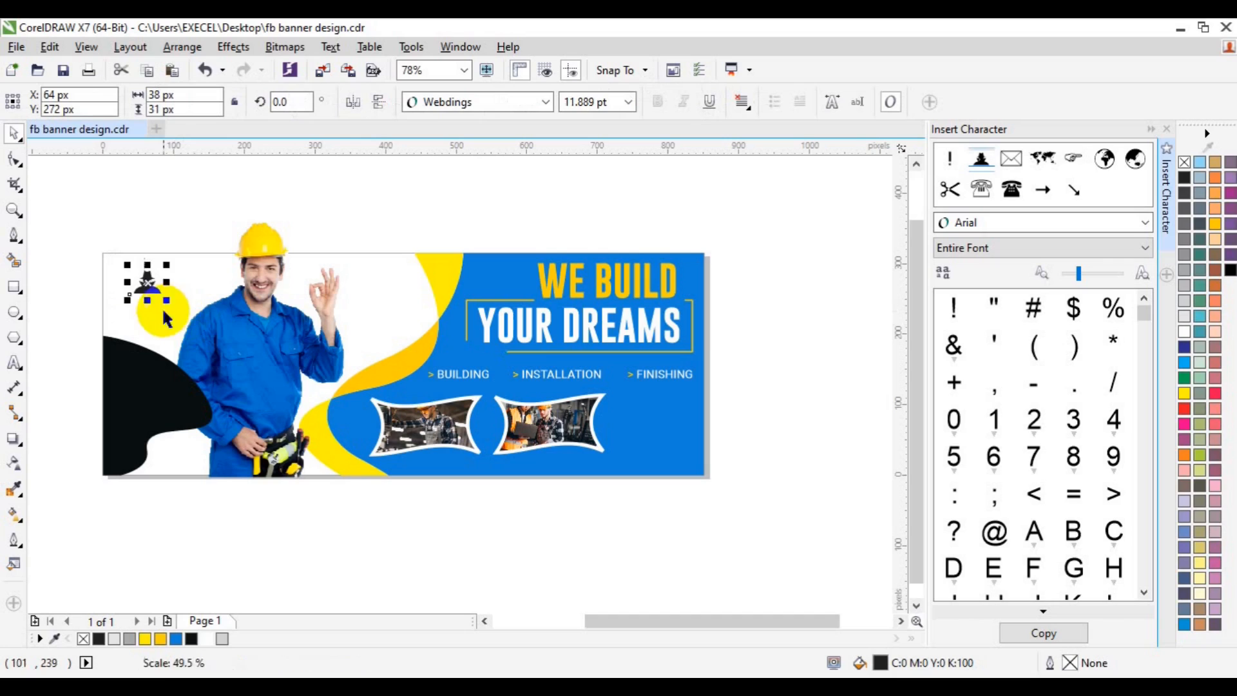
# Add the text "Logo Here" below the banner in bold and colour it blue
pyautogui.moveTo(174, 306); pyautogui.dragTo(214, 507)
pyautogui.write('Logo Here')
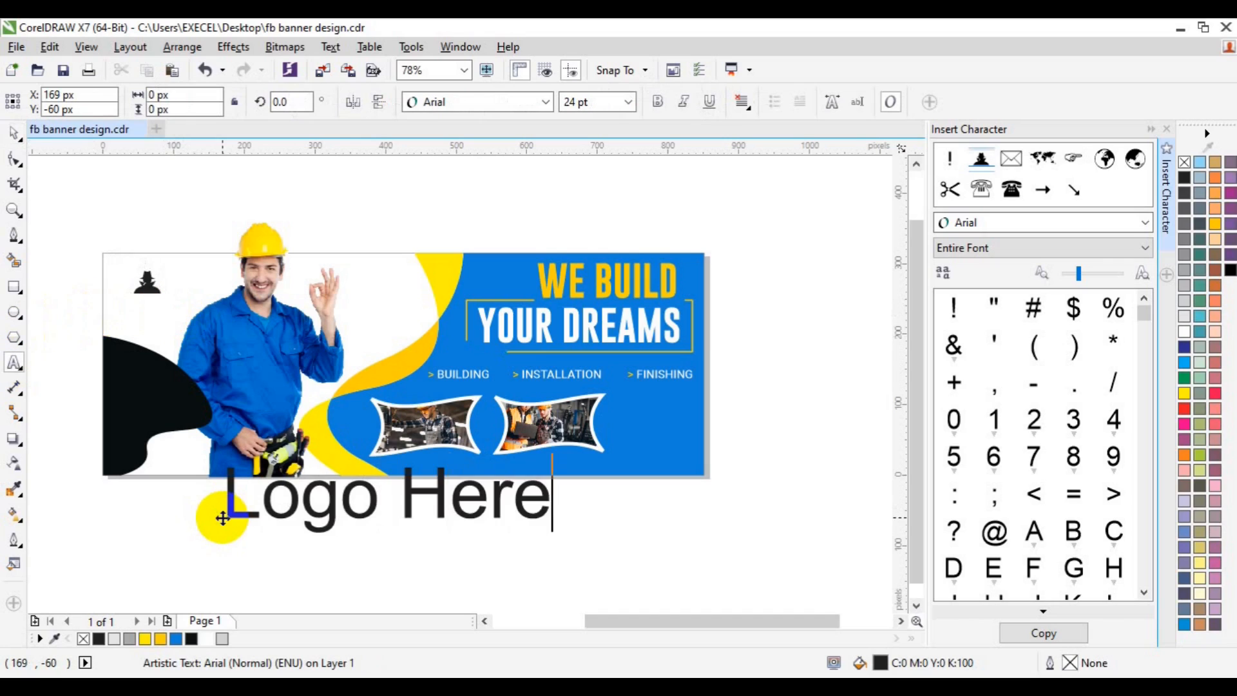
pyautogui.hotkey('ctrl', 'a')
pyautogui.click(657, 102)
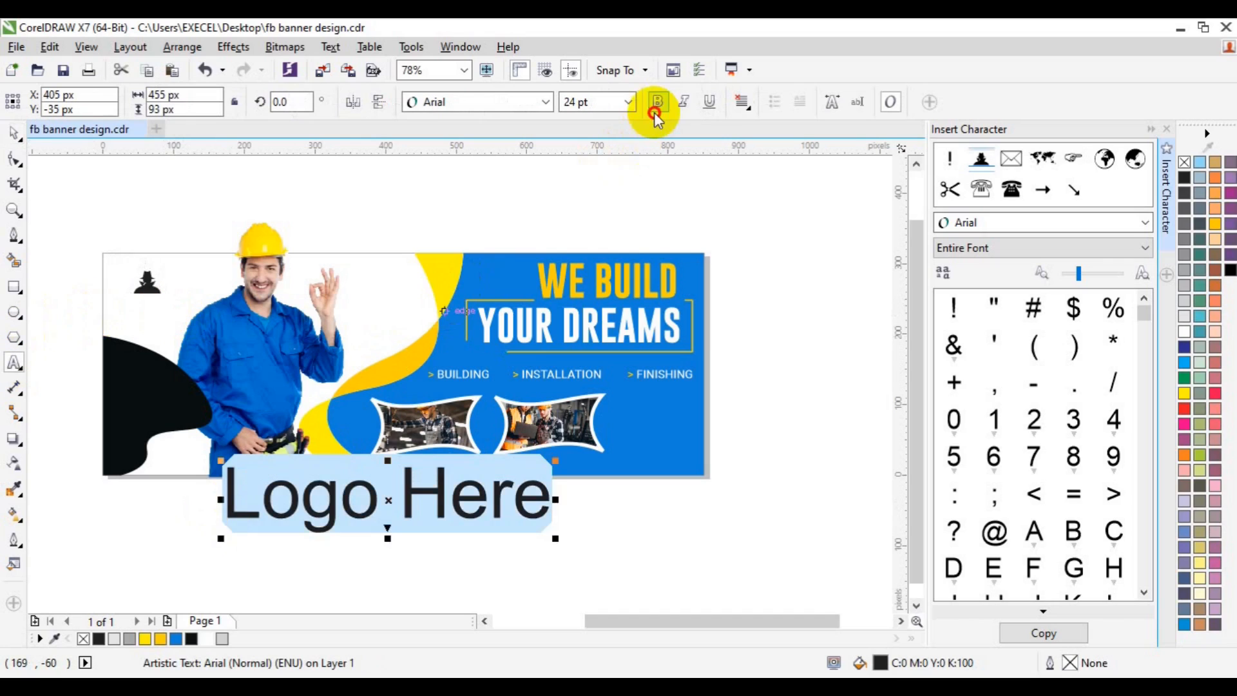
pyautogui.click(177, 639)
# Move the "Logo Here" text up to the figure symbol and reduce its font size to 4 pt
pyautogui.click(627, 102)
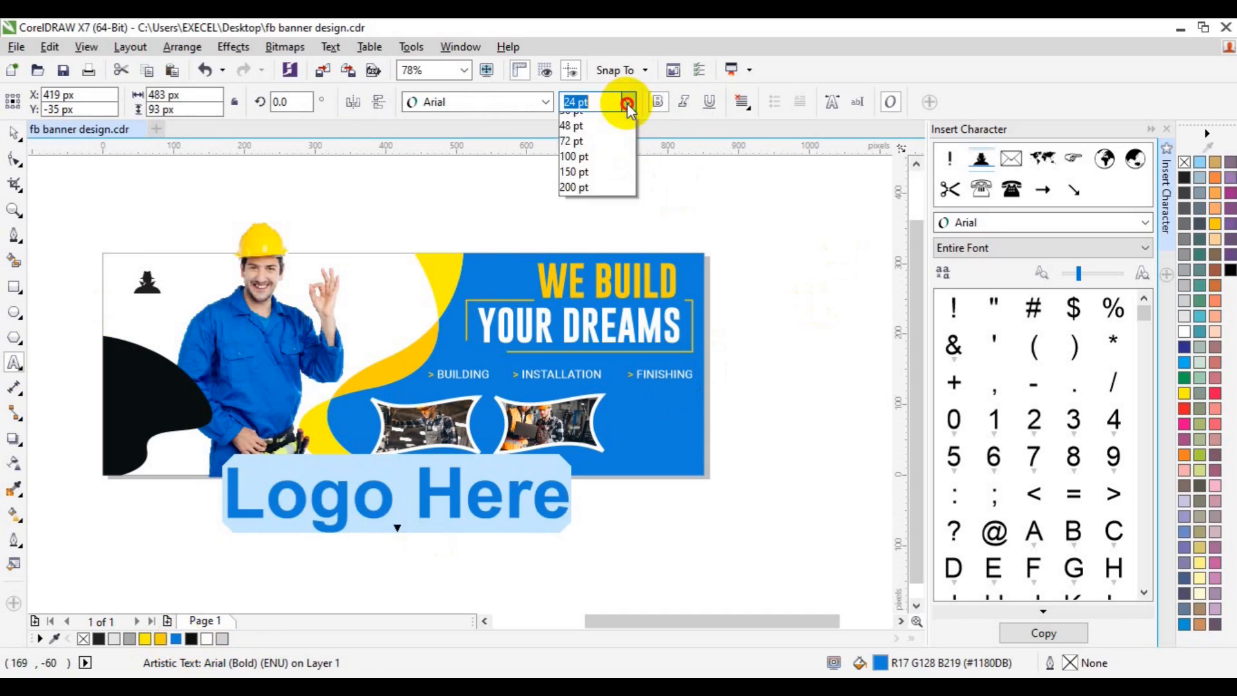
pyautogui.click(599, 243)
pyautogui.click(627, 102)
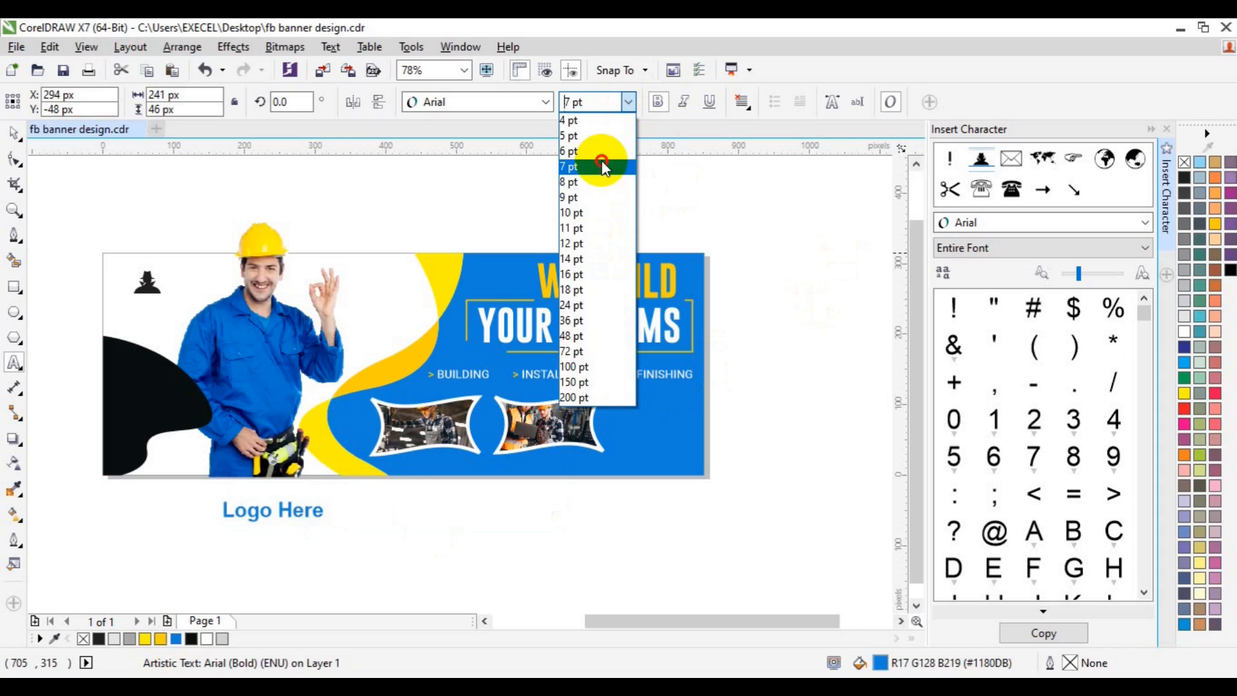
pyautogui.click(599, 165)
pyautogui.click(14, 133)
pyautogui.moveTo(316, 497); pyautogui.dragTo(157, 304)
pyautogui.click(571, 103)
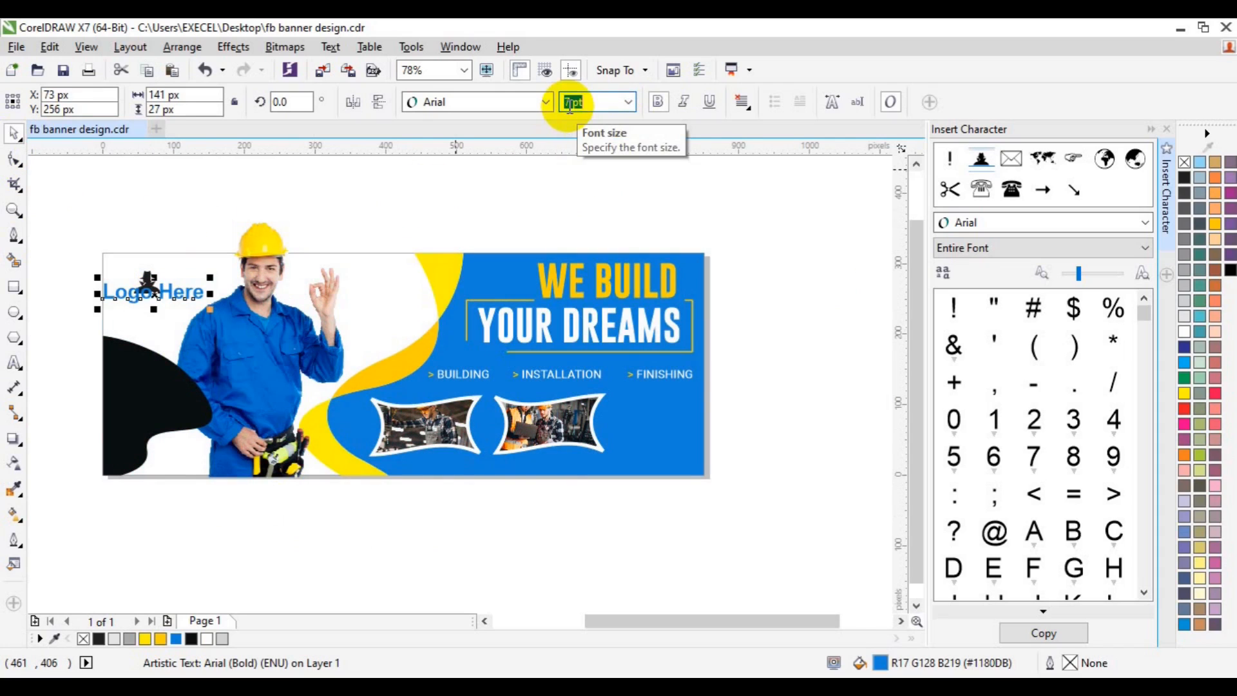
# Centre the figure symbol above the "Logo Here" text, group the two as a logo, and close the character picker
pyautogui.click(118, 306)
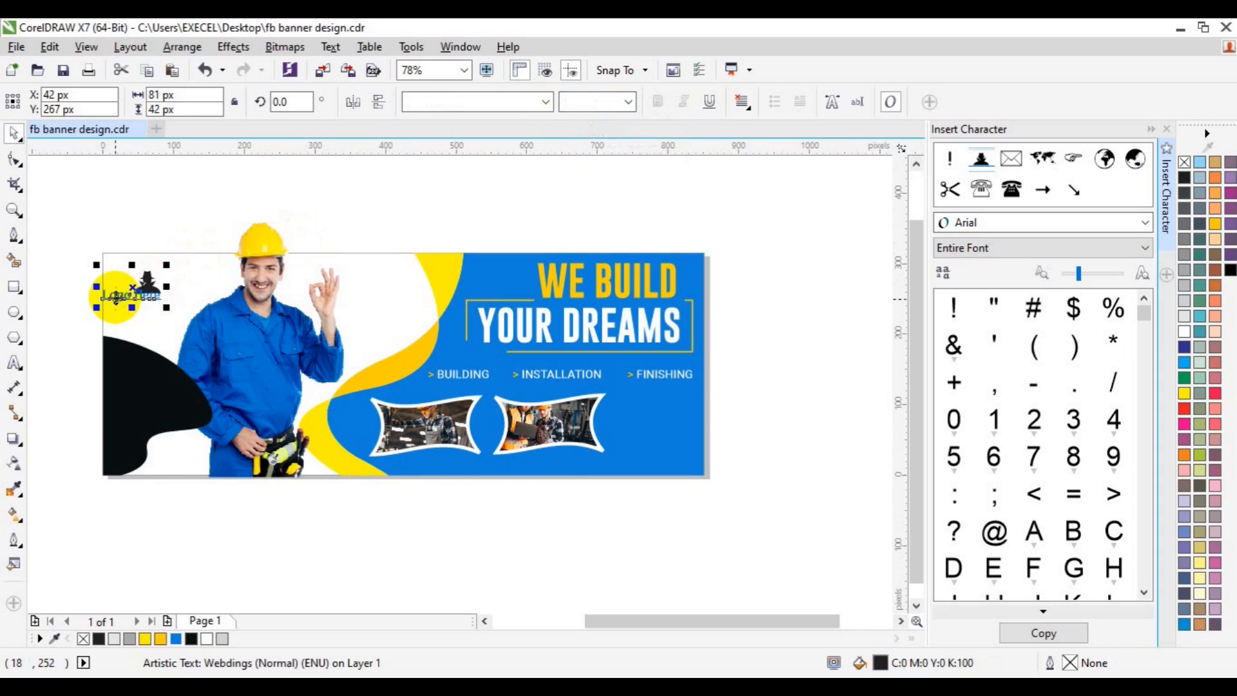
pyautogui.press('c')
pyautogui.click(31, 284)
pyautogui.moveTo(145, 297); pyautogui.dragTo(145, 270)
pyautogui.keyDown('shift'); pyautogui.click(133, 280); pyautogui.keyUp('shift')
pyautogui.hotkey('ctrl', 'g')
pyautogui.click(208, 194)
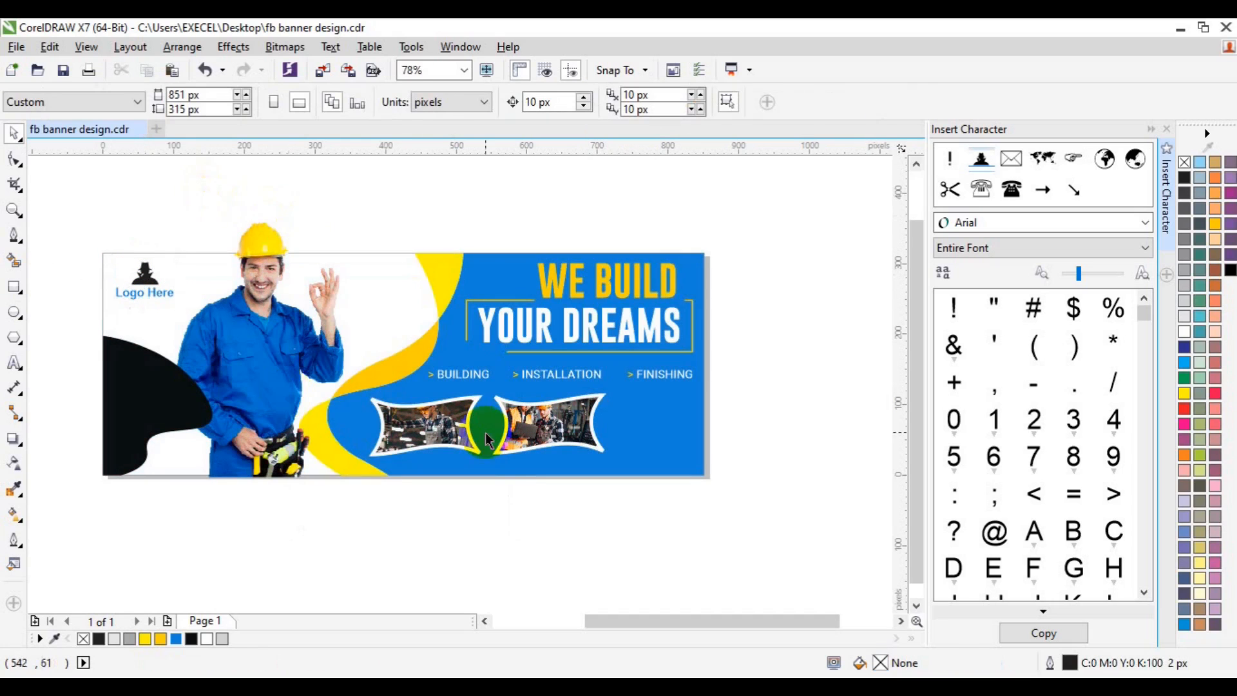
pyautogui.click(1166, 242)
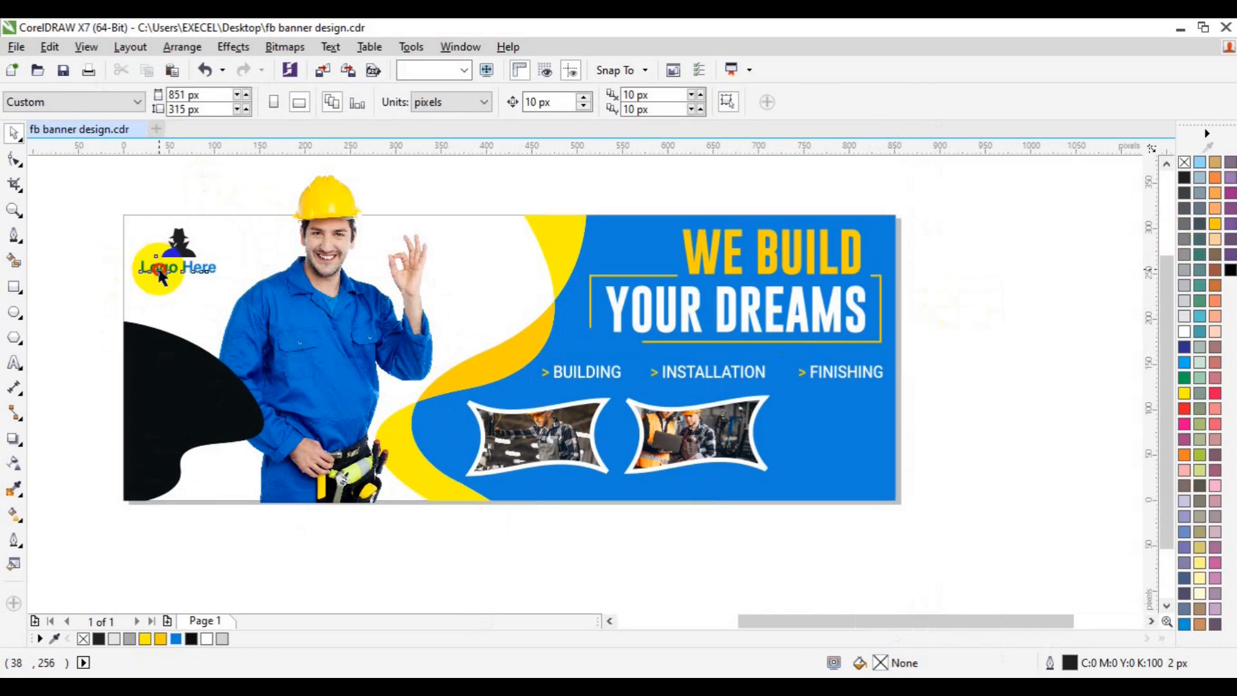
pyautogui.click(176, 261)
pyautogui.click(98, 353)
# Add the text "25%" below the FINISHING label in AvantGarde Md BT at 12 pt
pyautogui.click(14, 362)
pyautogui.click(800, 438)
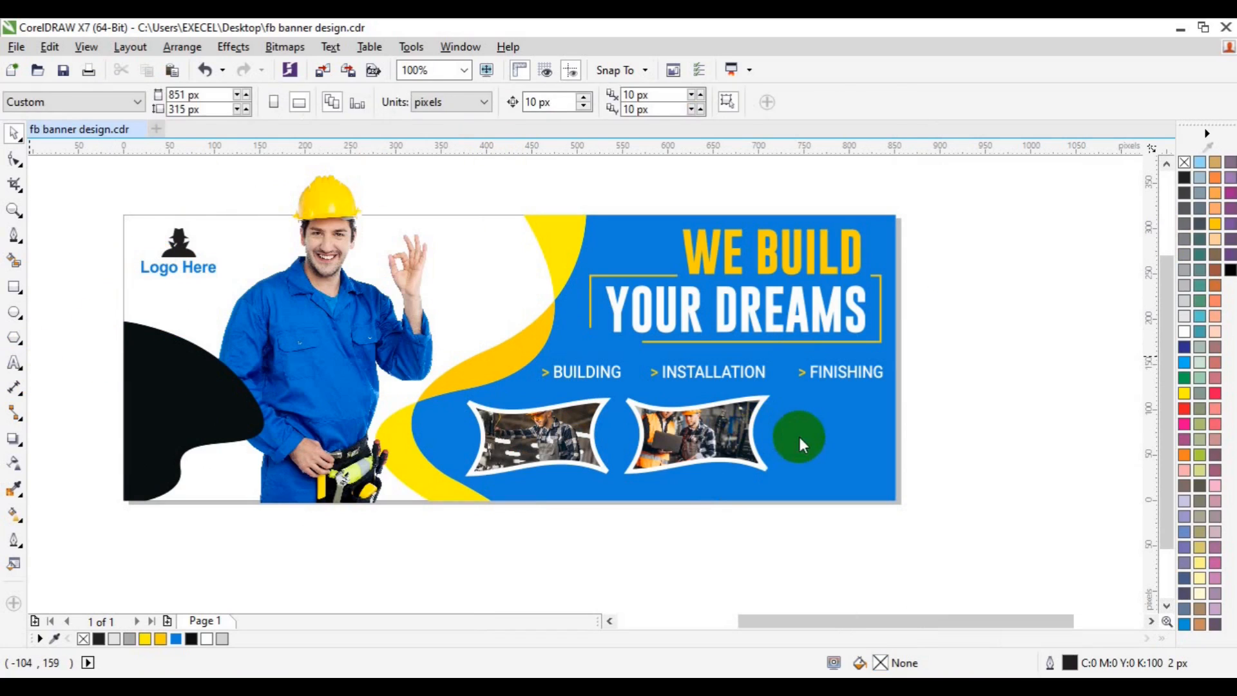
pyautogui.write('25')
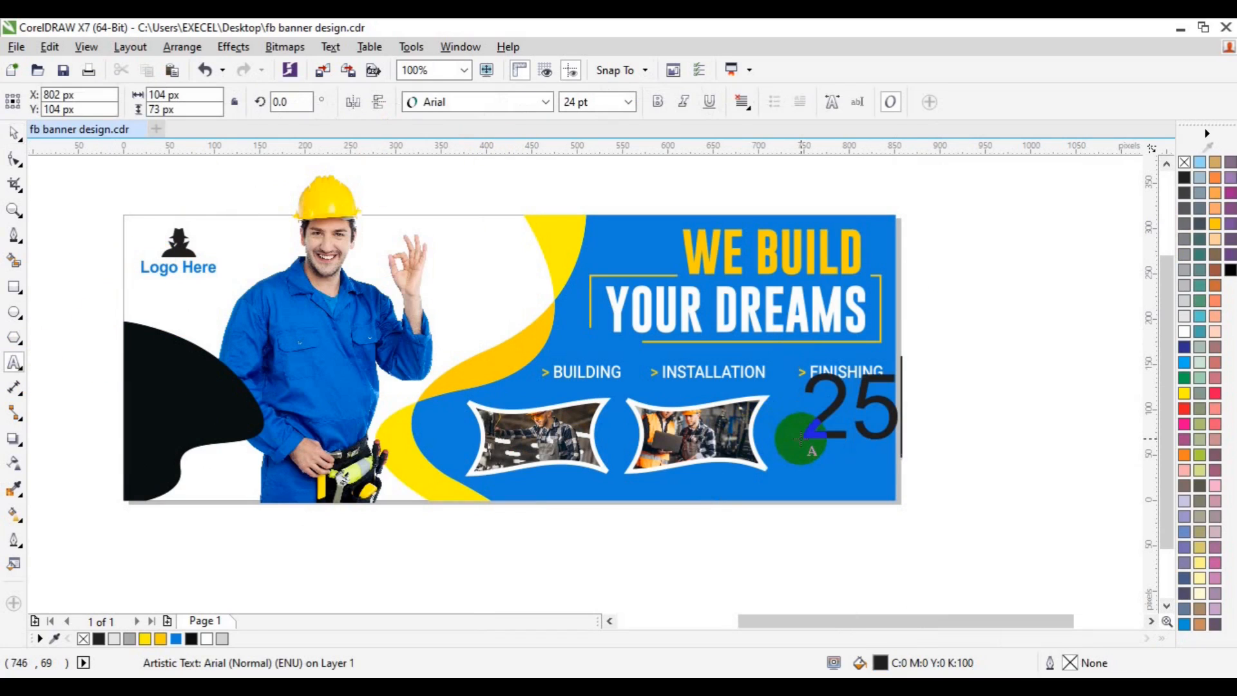
pyautogui.write('%')
pyautogui.hotkey('ctrl', 'a')
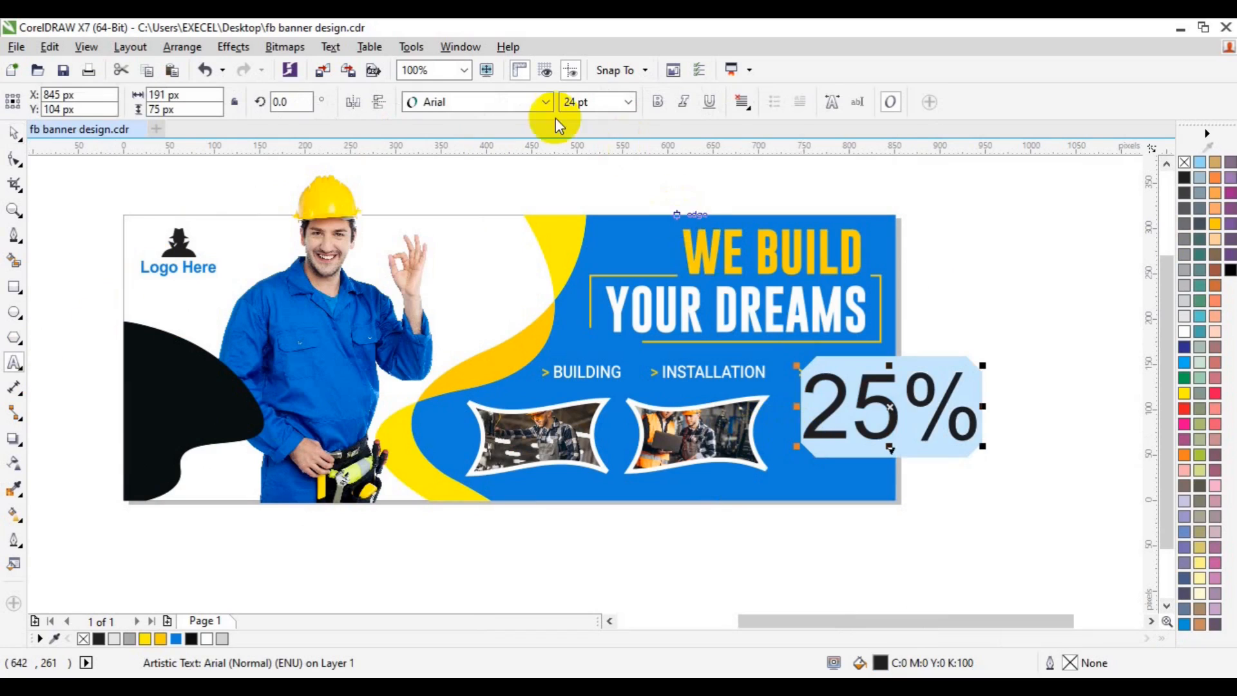
pyautogui.click(546, 102)
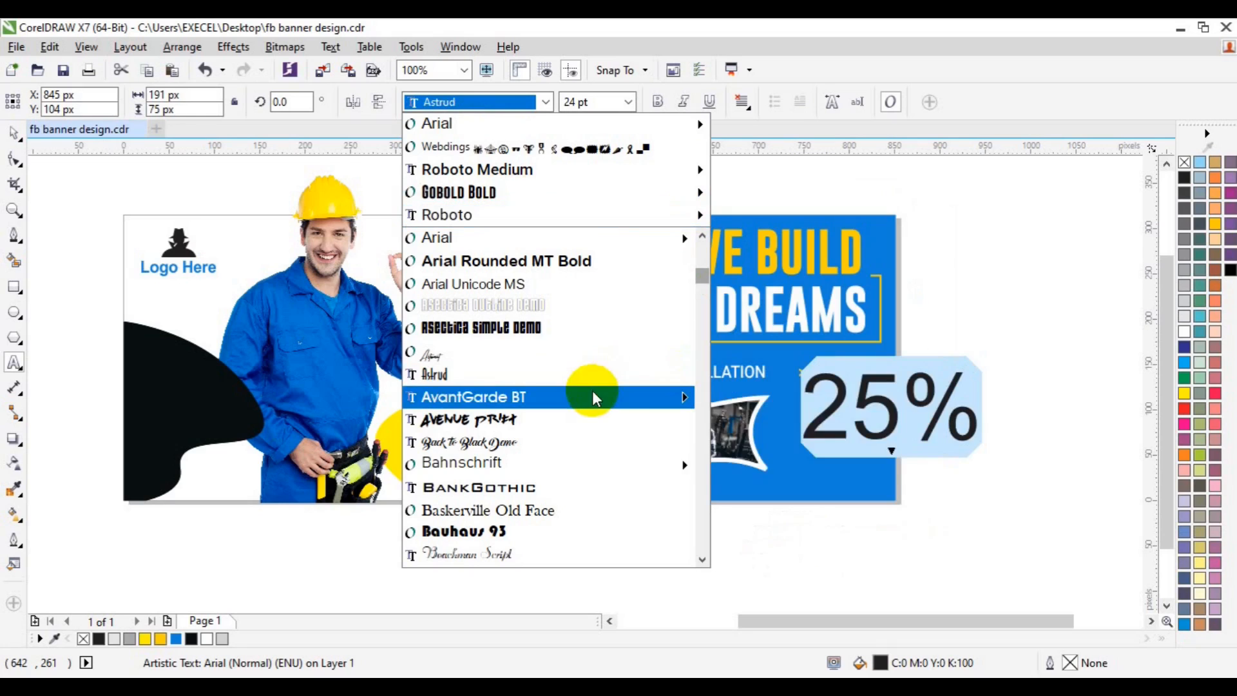
pyautogui.click(791, 393)
pyautogui.click(627, 102)
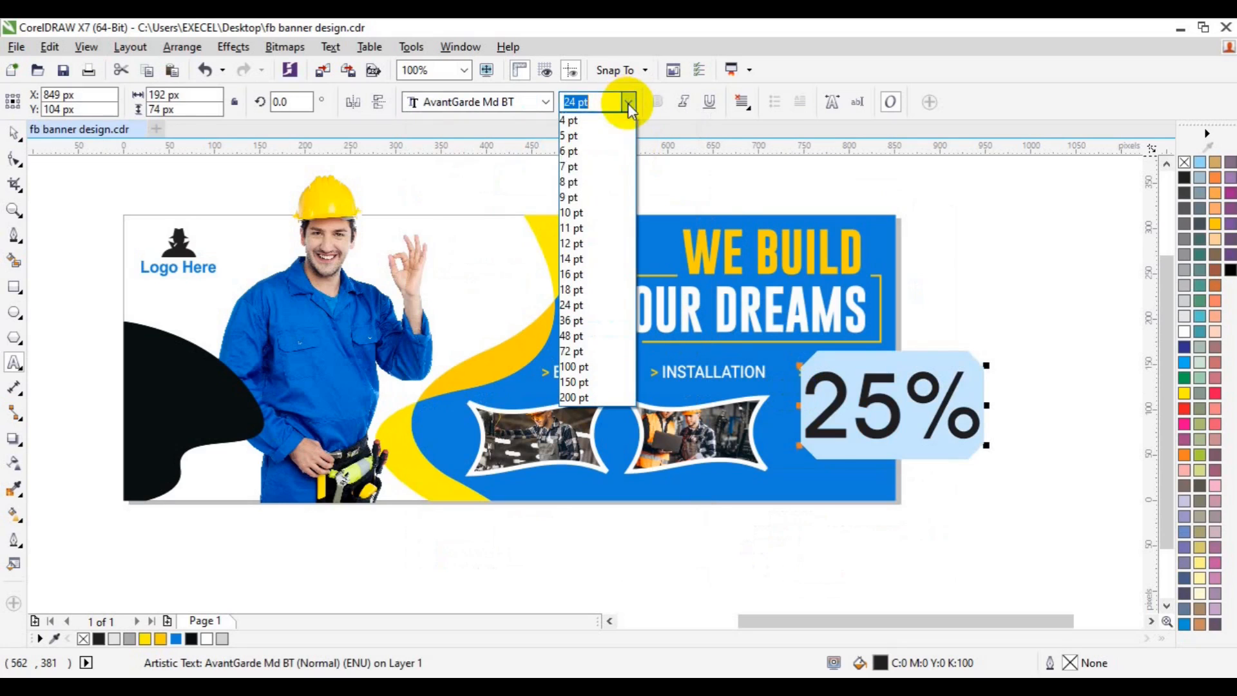
pyautogui.click(594, 242)
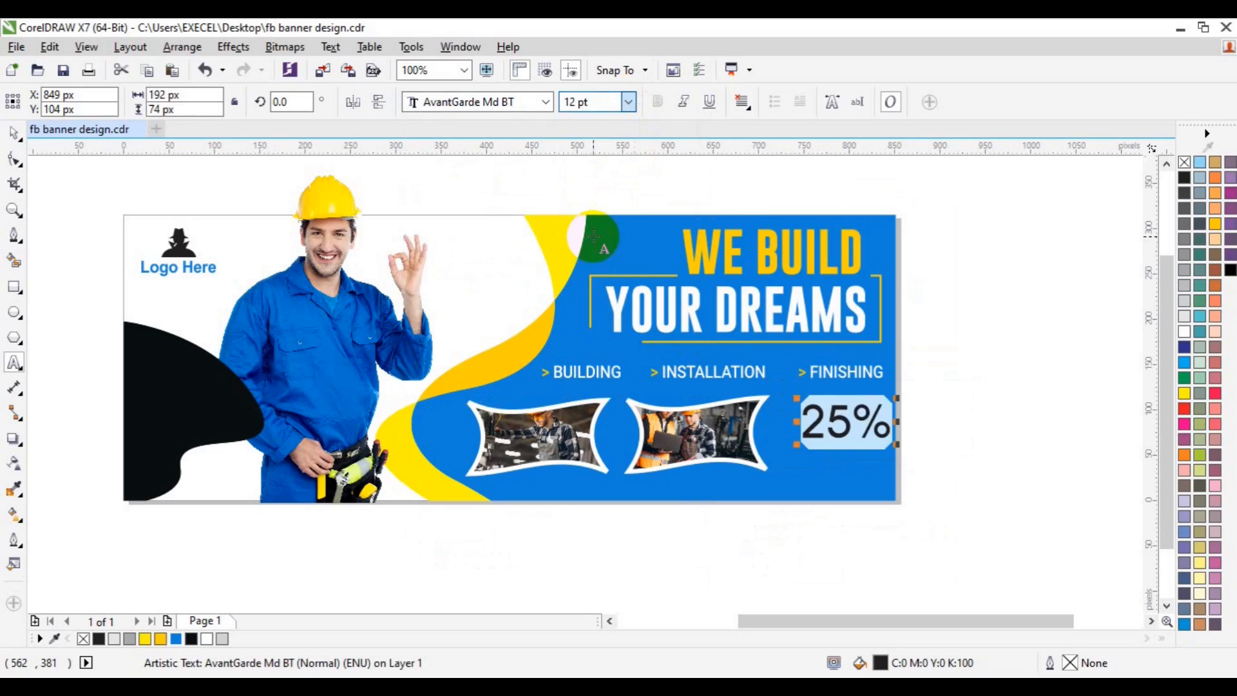
# Add "OFF" on a second line under "25%" and centre-align both lines
pyautogui.click(881, 420)
pyautogui.hotkey('ctrl', 'a')
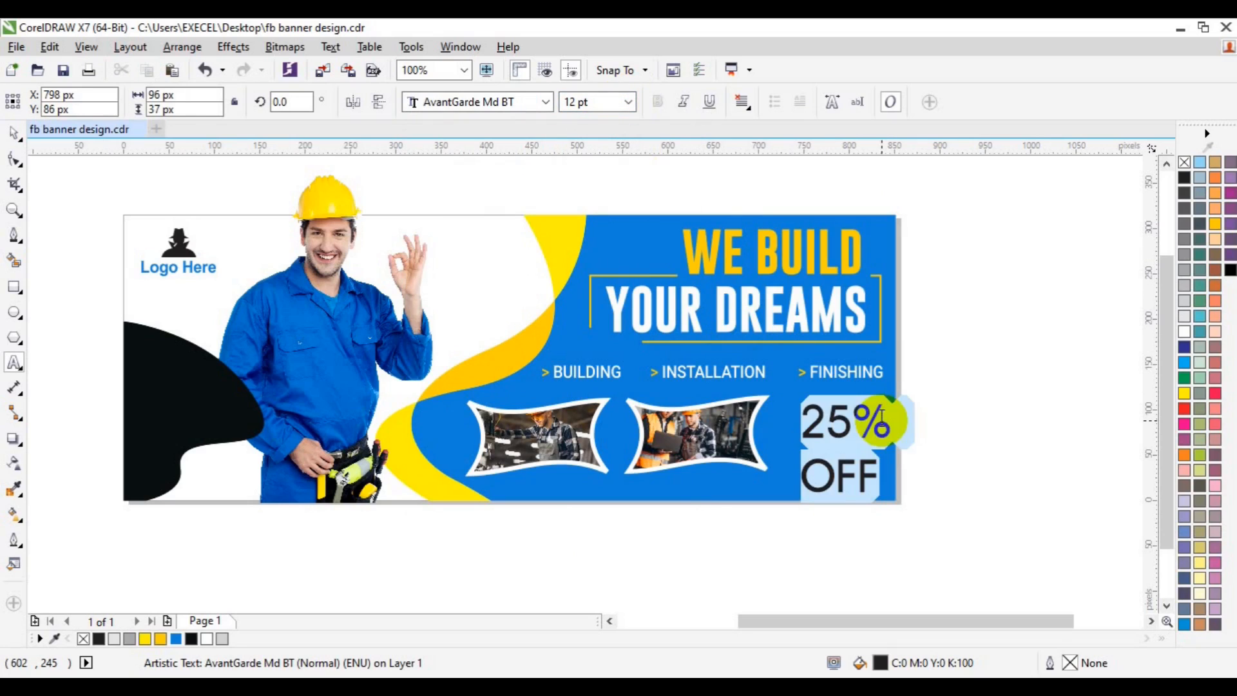
pyautogui.click(748, 106)
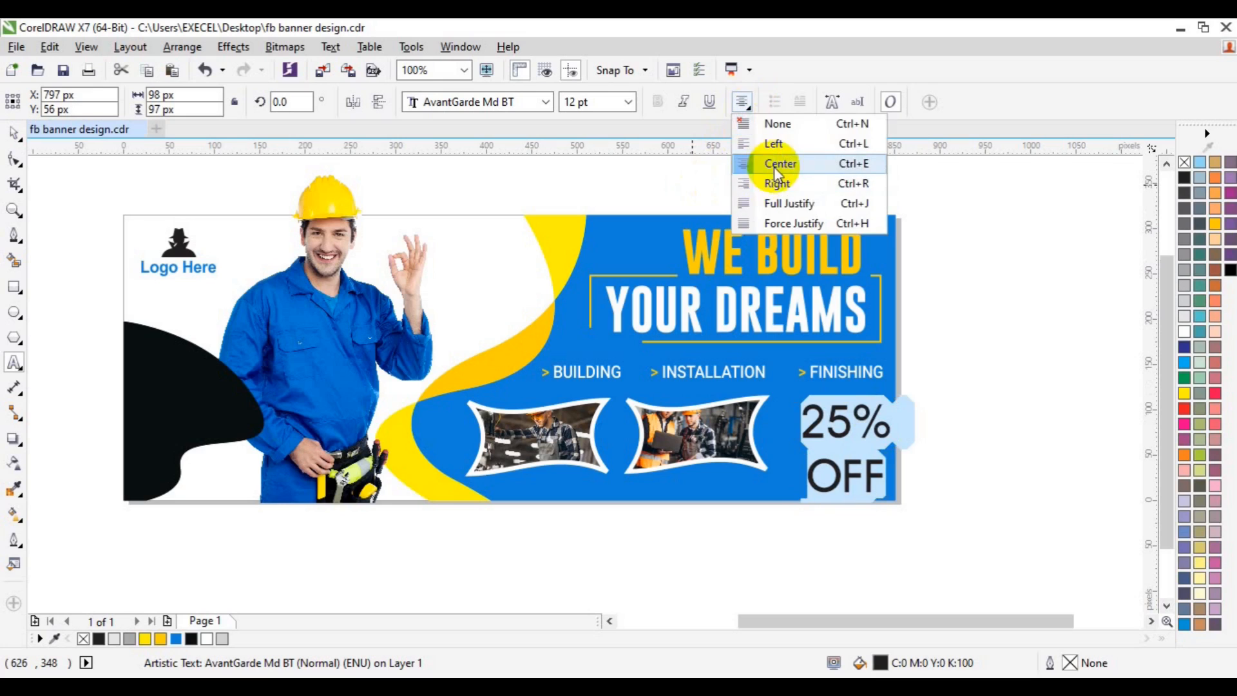
pyautogui.click(776, 164)
# Change only the percent sign's font to AvantGarde Bk BT
pyautogui.click(860, 418)
pyautogui.click(673, 243)
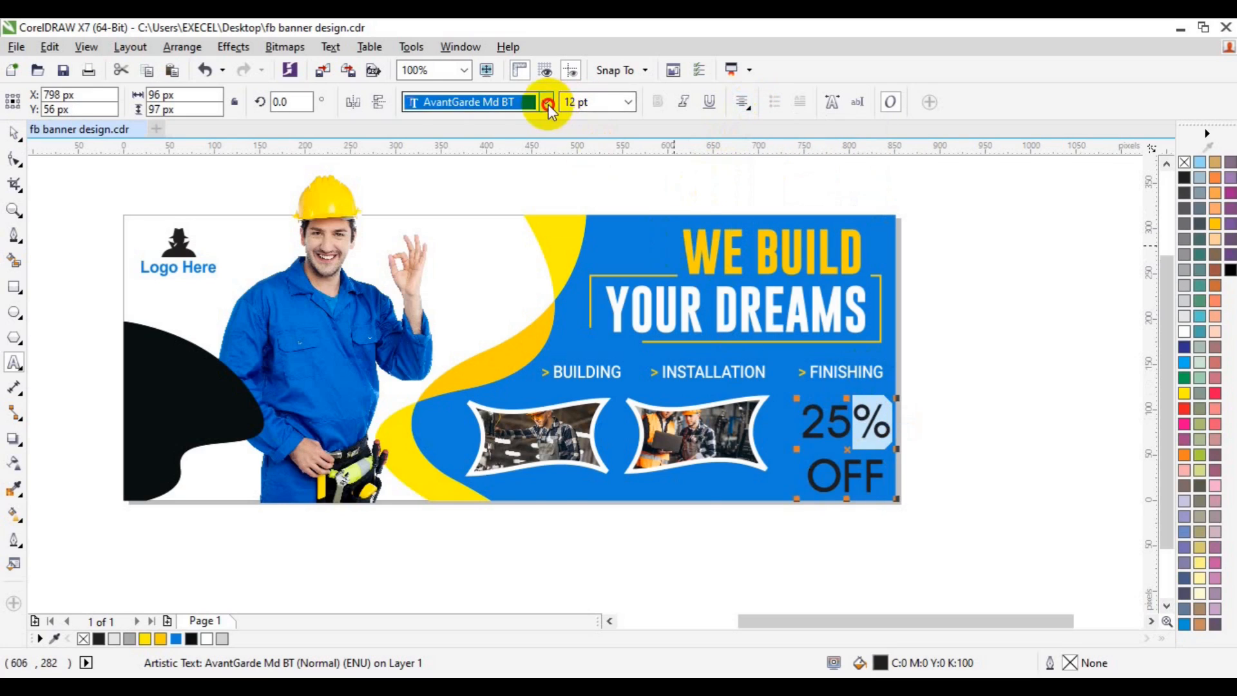
pyautogui.click(545, 102)
pyautogui.moveTo(677, 122)
pyautogui.click(850, 168)
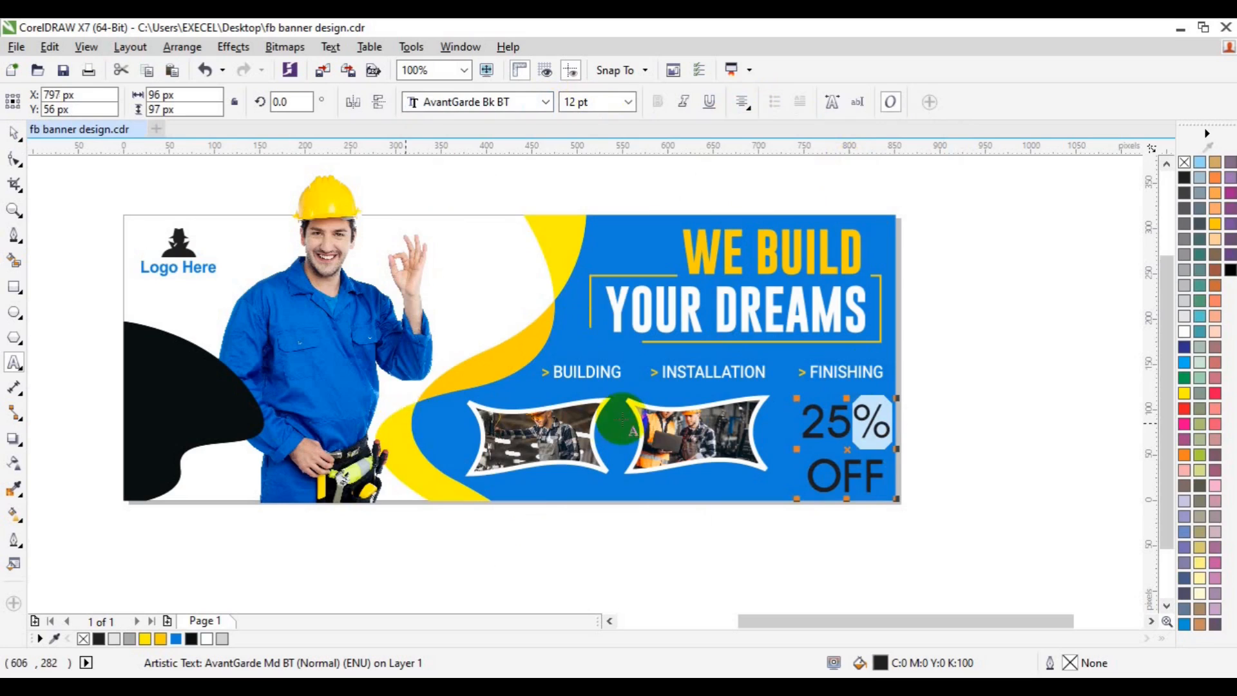
# Set the whole "25% OFF" text to 8 pt
pyautogui.click(14, 141)
pyautogui.click(576, 103)
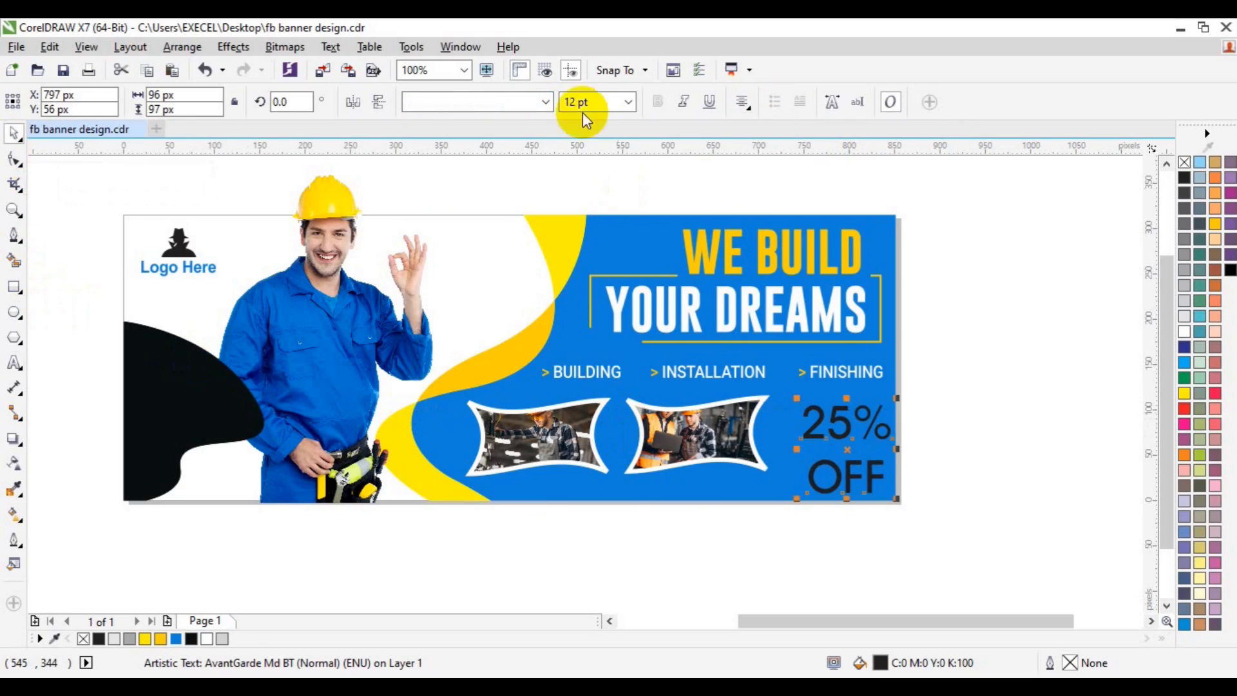
pyautogui.write('8')
pyautogui.press('Return')
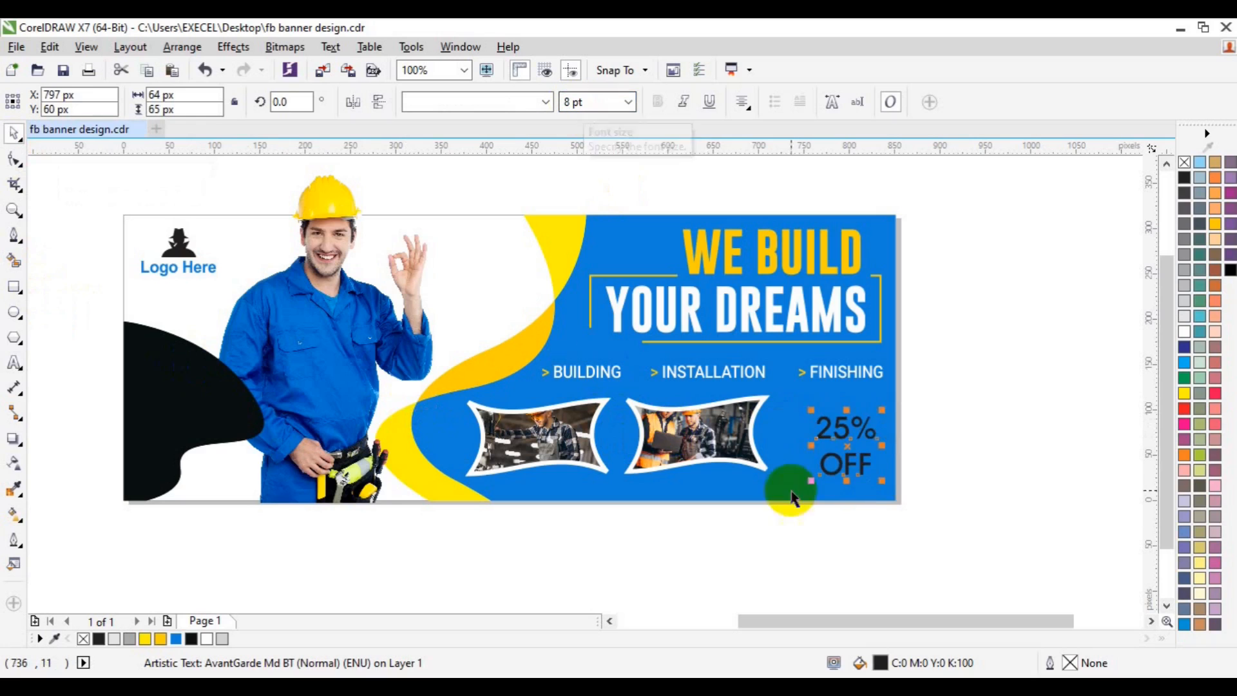
# Draw a circle about 95 px in diameter beside the "25% OFF" text, filled yellow-orange without an outline
pyautogui.moveTo(841, 438); pyautogui.dragTo(897, 458)
pyautogui.click(14, 312)
pyautogui.click(160, 639)
pyautogui.rightClick(1184, 161)
# Bring the "25% OFF" text in front of the circle, centre them on each other, and place the badge below FINISHING
pyautogui.click(824, 445)
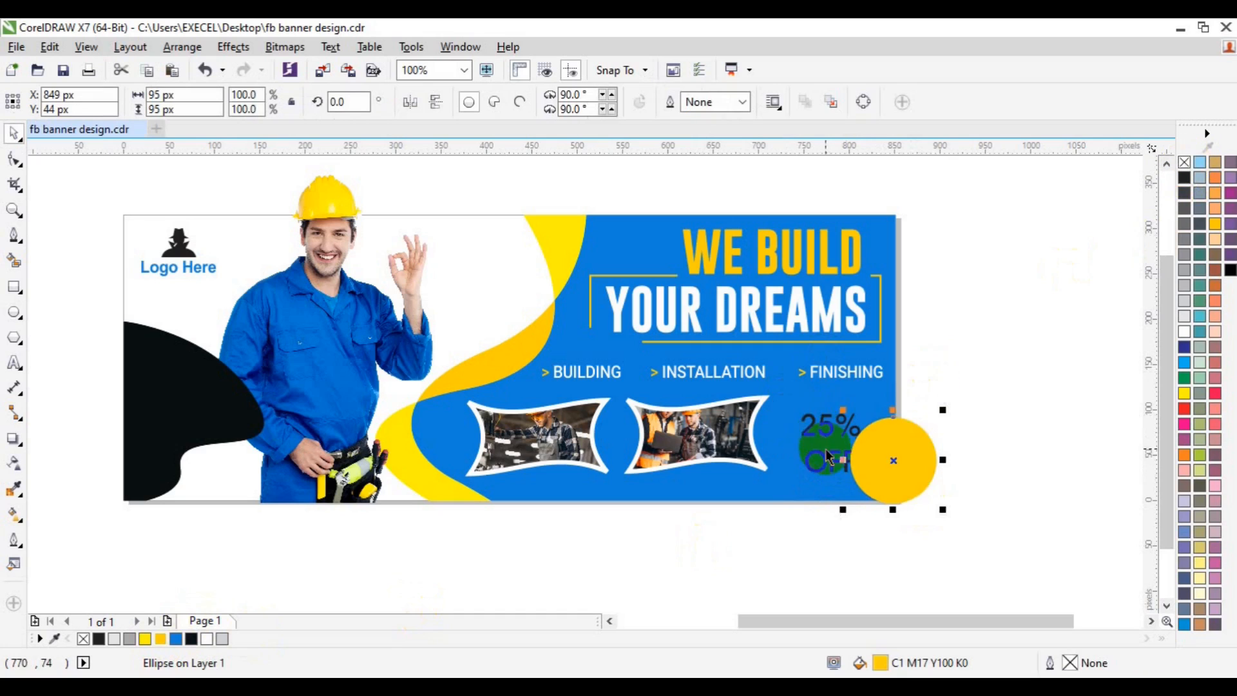
pyautogui.rightClick(825, 438)
pyautogui.moveTo(868, 296)
pyautogui.click(677, 295)
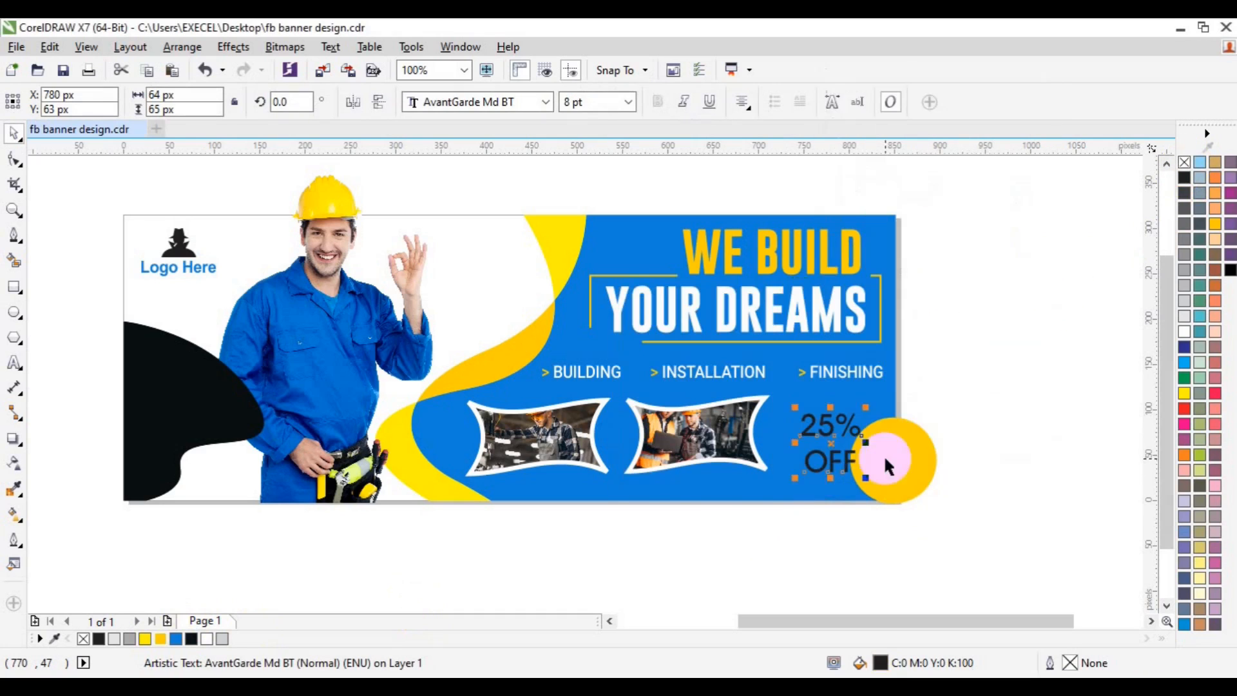
pyautogui.keyDown('shift'); pyautogui.click(893, 475); pyautogui.keyUp('shift')
pyautogui.moveTo(886, 458); pyautogui.dragTo(838, 442)
# Enlarge only the badge circle to about 104 px and give it a thin black outline
pyautogui.moveTo(883, 488); pyautogui.dragTo(888, 489)
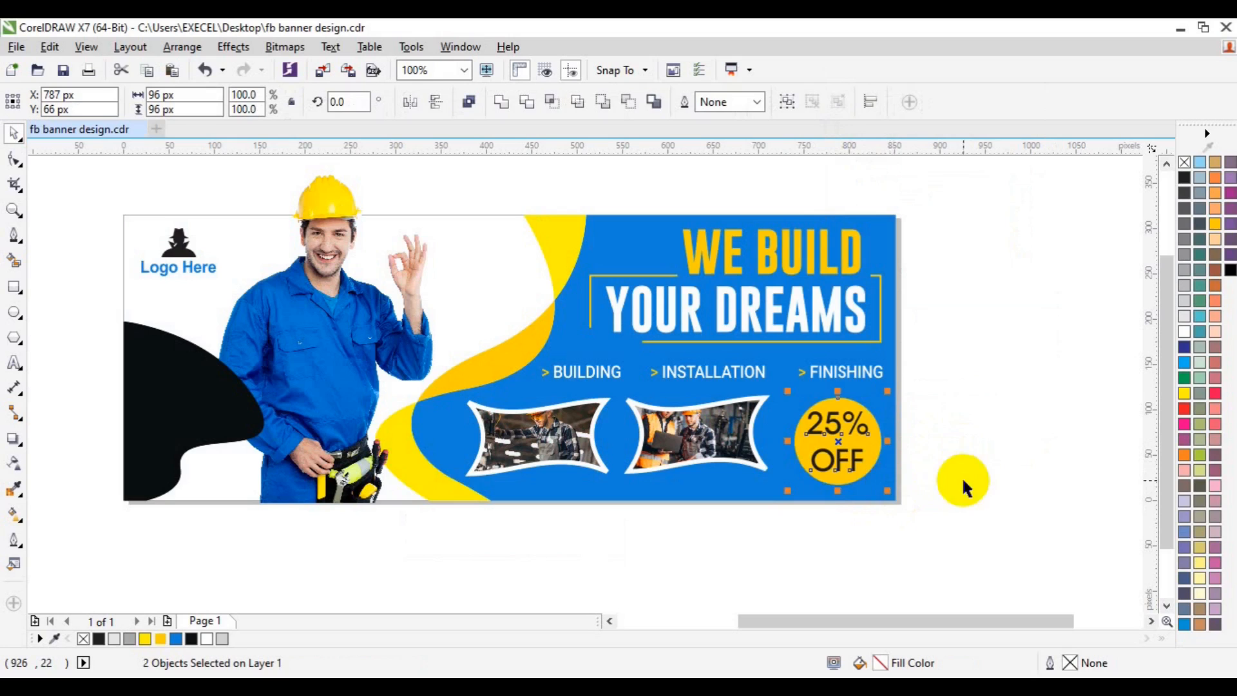
pyautogui.hotkey('ctrl', 'z')
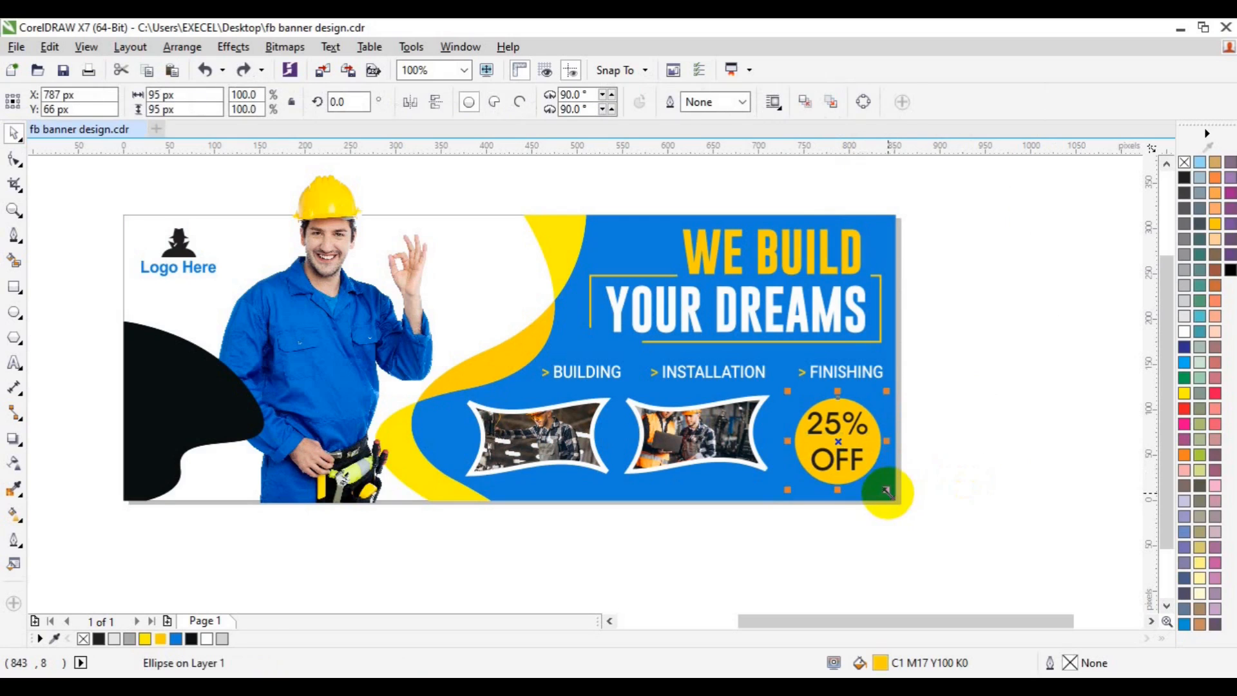
pyautogui.moveTo(894, 497); pyautogui.dragTo(894, 497)
pyautogui.click(741, 102)
pyautogui.click(713, 213)
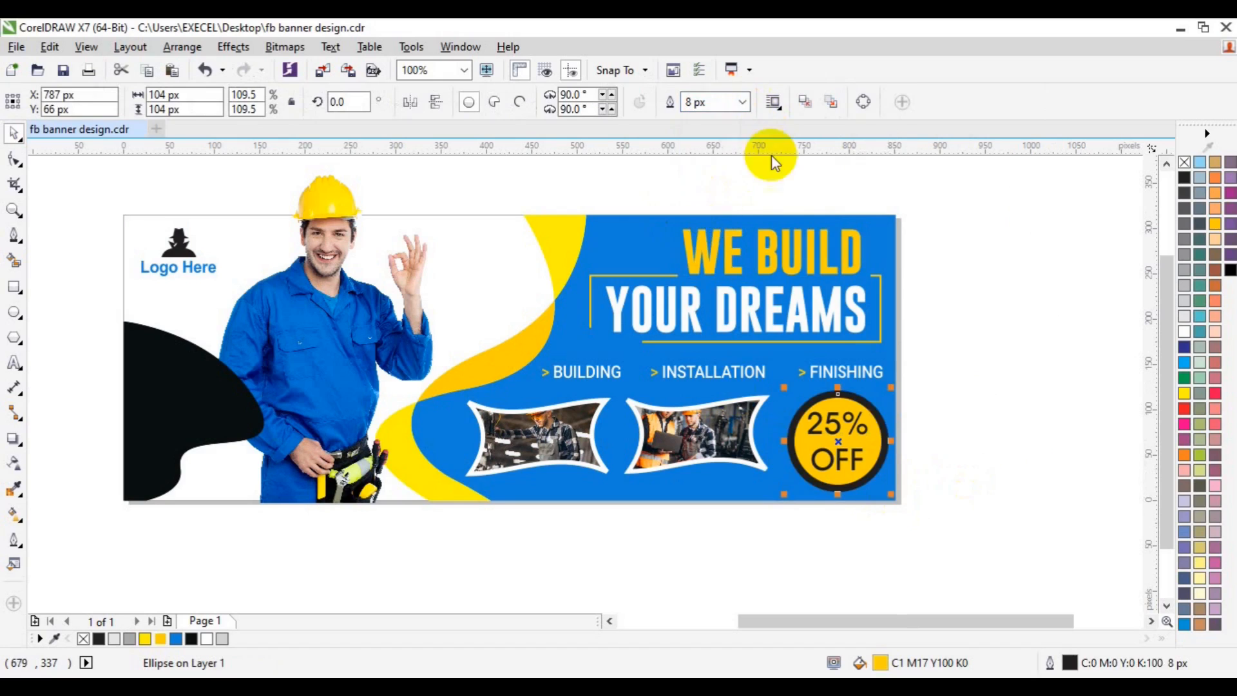
pyautogui.click(745, 109)
pyautogui.click(709, 199)
pyautogui.click(989, 396)
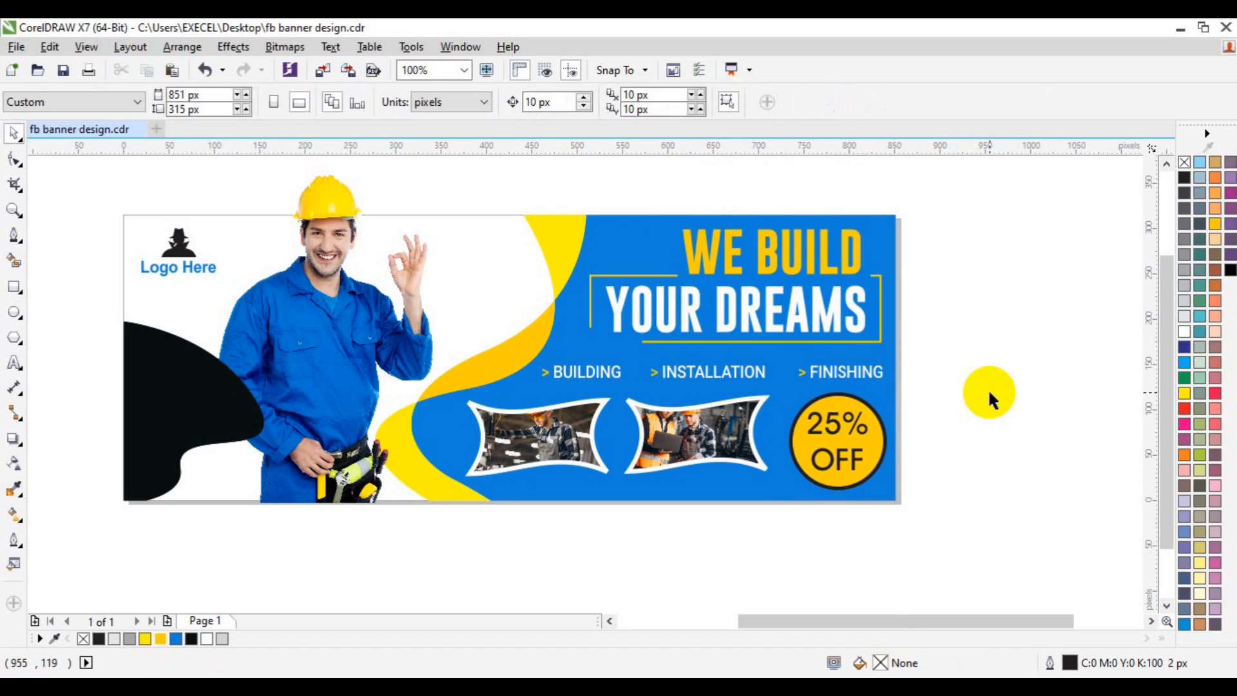
# Group the "25% OFF" badge and the two photo frames separately, and align the frames' top edge with the badge
pyautogui.moveTo(987, 388); pyautogui.dragTo(777, 500)
pyautogui.hotkey('ctrl', 'g')
pyautogui.click(689, 447)
pyautogui.keyDown('shift'); pyautogui.click(582, 447); pyautogui.keyUp('shift')
pyautogui.hotkey('ctrl', 'g')
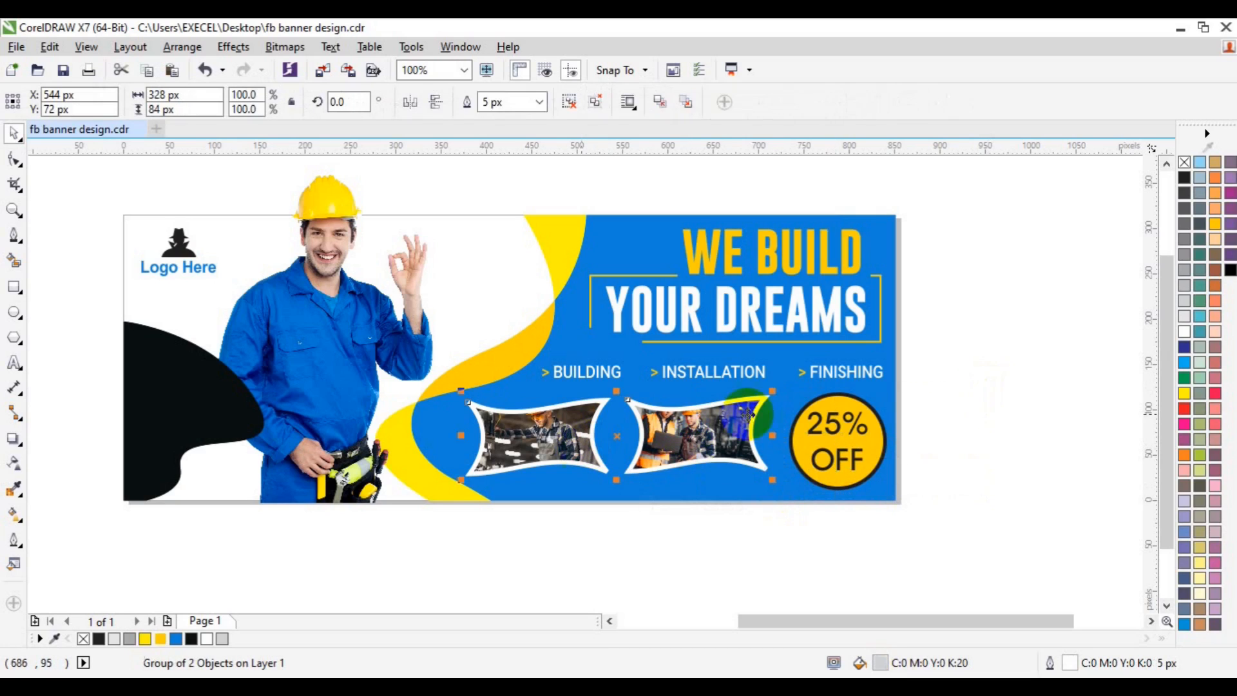
pyautogui.keyDown('shift'); pyautogui.click(818, 430); pyautogui.keyUp('shift')
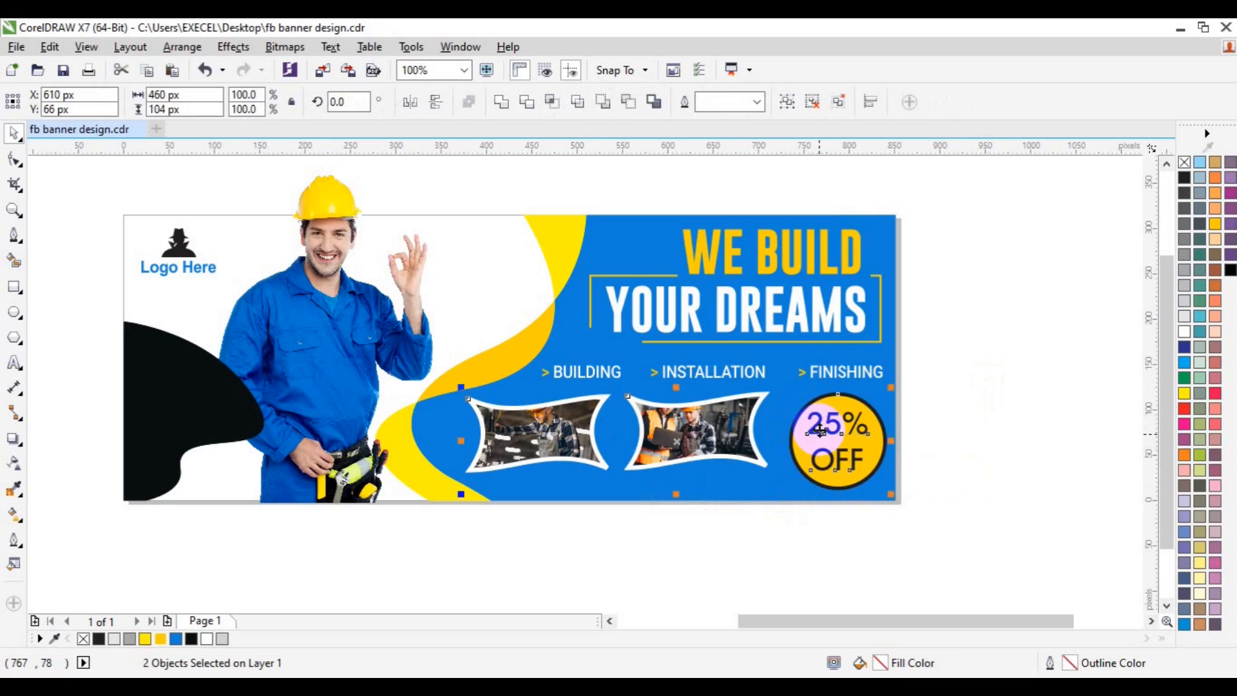
pyautogui.click(958, 425)
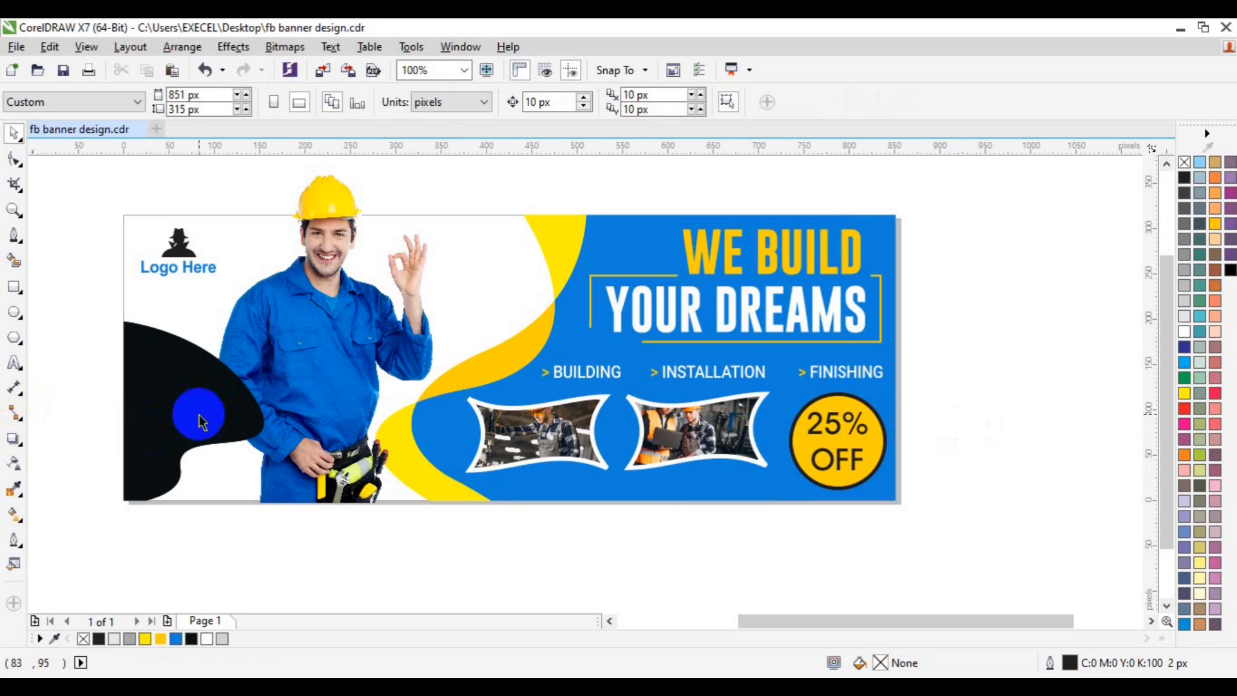
pyautogui.click(176, 265)
pyautogui.click(570, 103)
pyautogui.click(116, 259)
pyautogui.click(166, 270)
pyautogui.press('d')
pyautogui.click(13, 134)
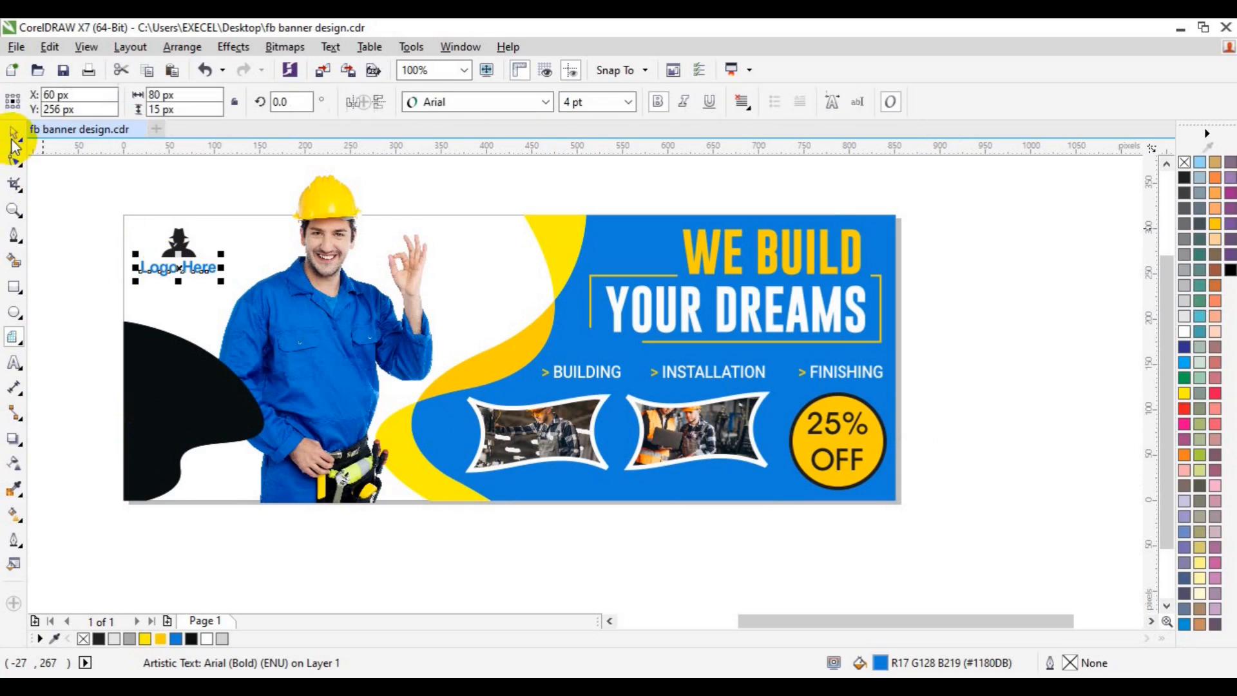
pyautogui.moveTo(174, 267); pyautogui.dragTo(216, 432)
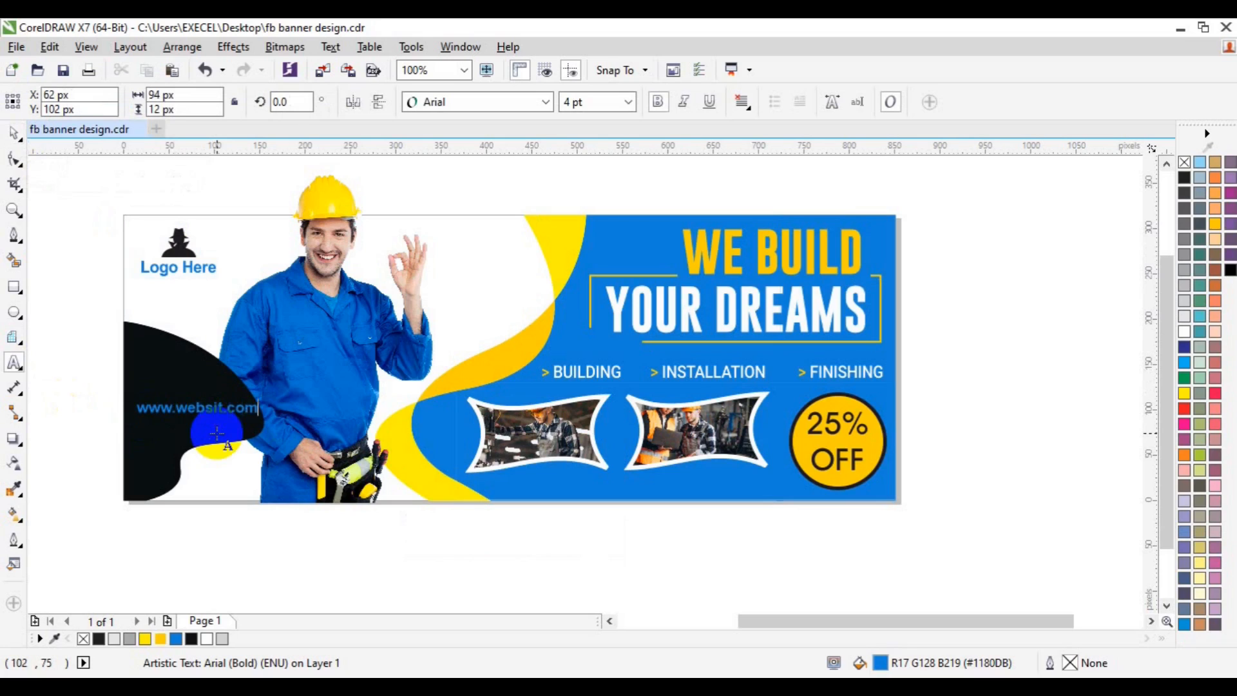
pyautogui.hotkey('ctrl', 'a')
# Nudge the website text within the black shape to about X 77 px, Y 99 px
pyautogui.click(14, 133)
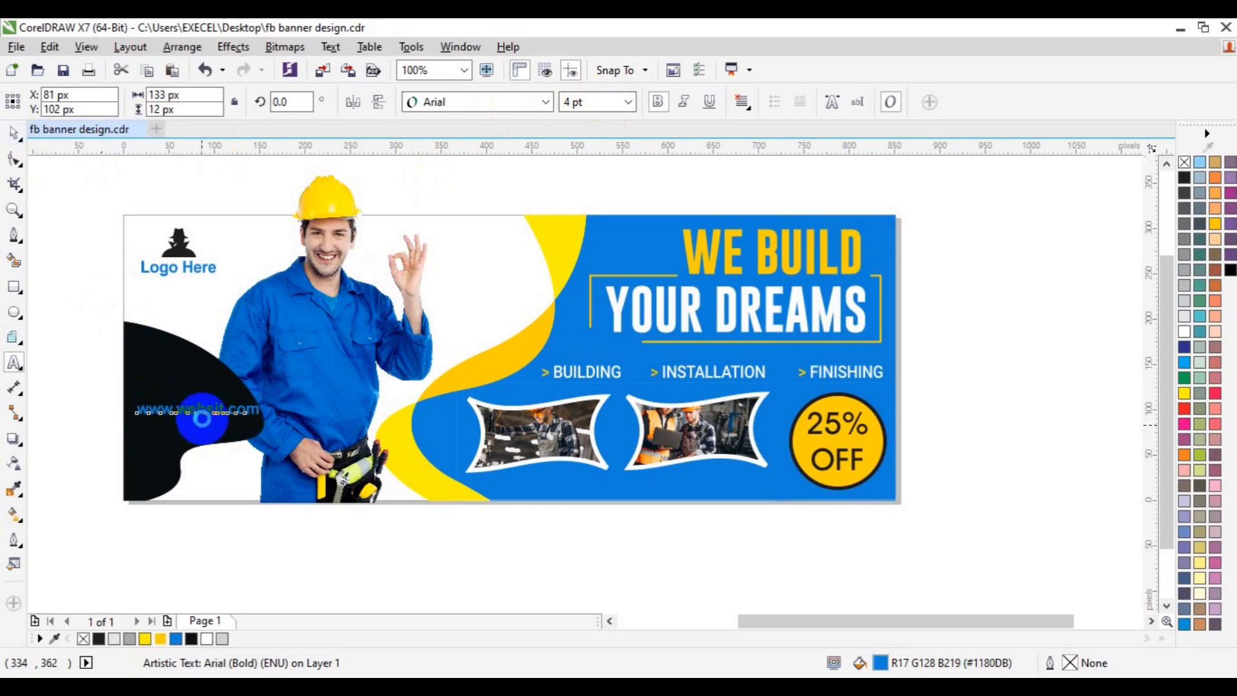
pyautogui.moveTo(194, 411); pyautogui.dragTo(190, 413)
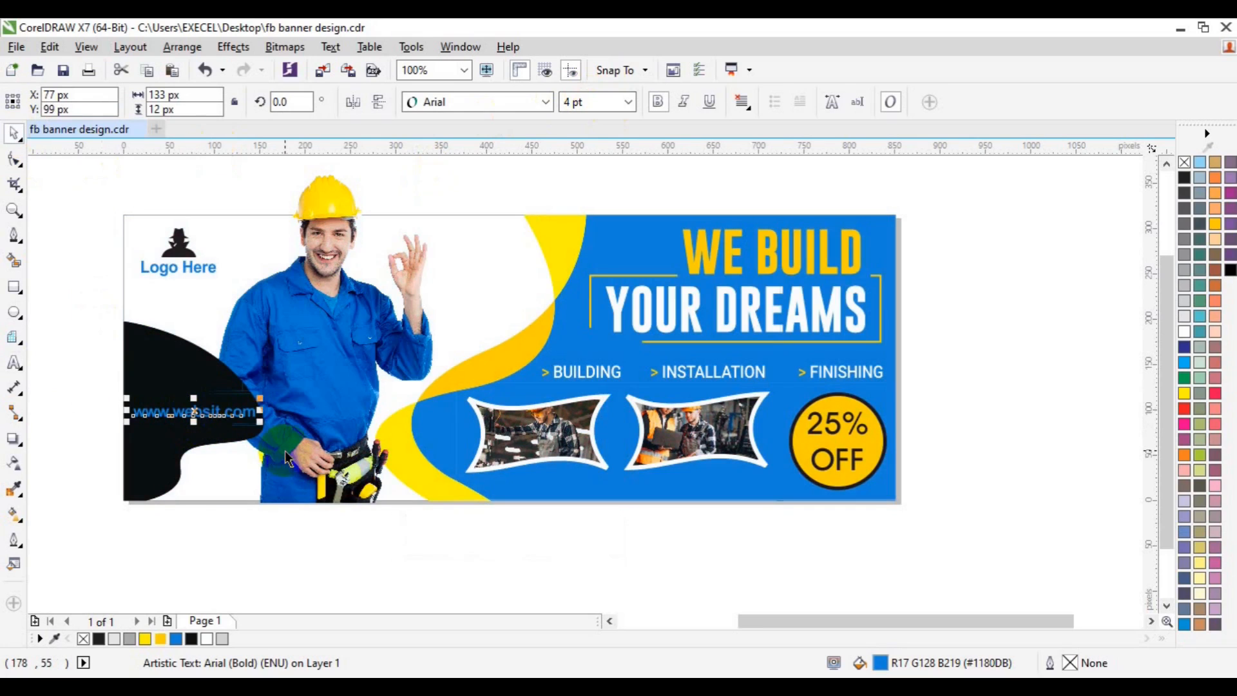
pyautogui.click(549, 553)
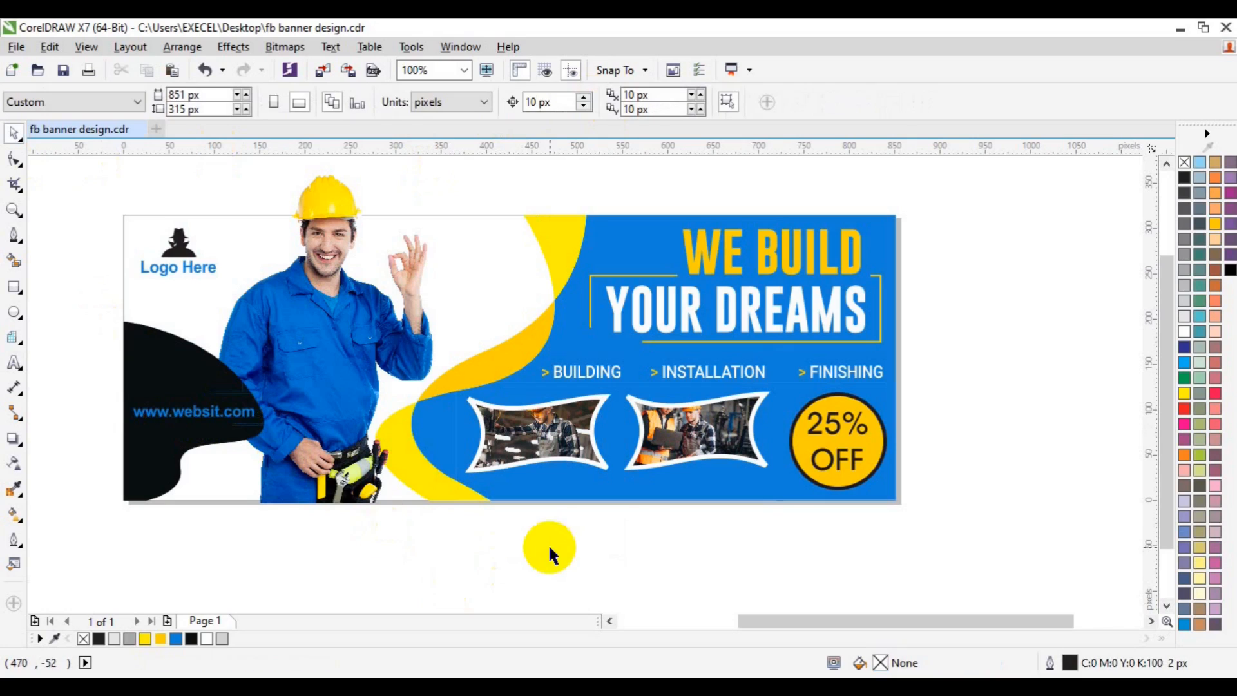
pyautogui.click(14, 210)
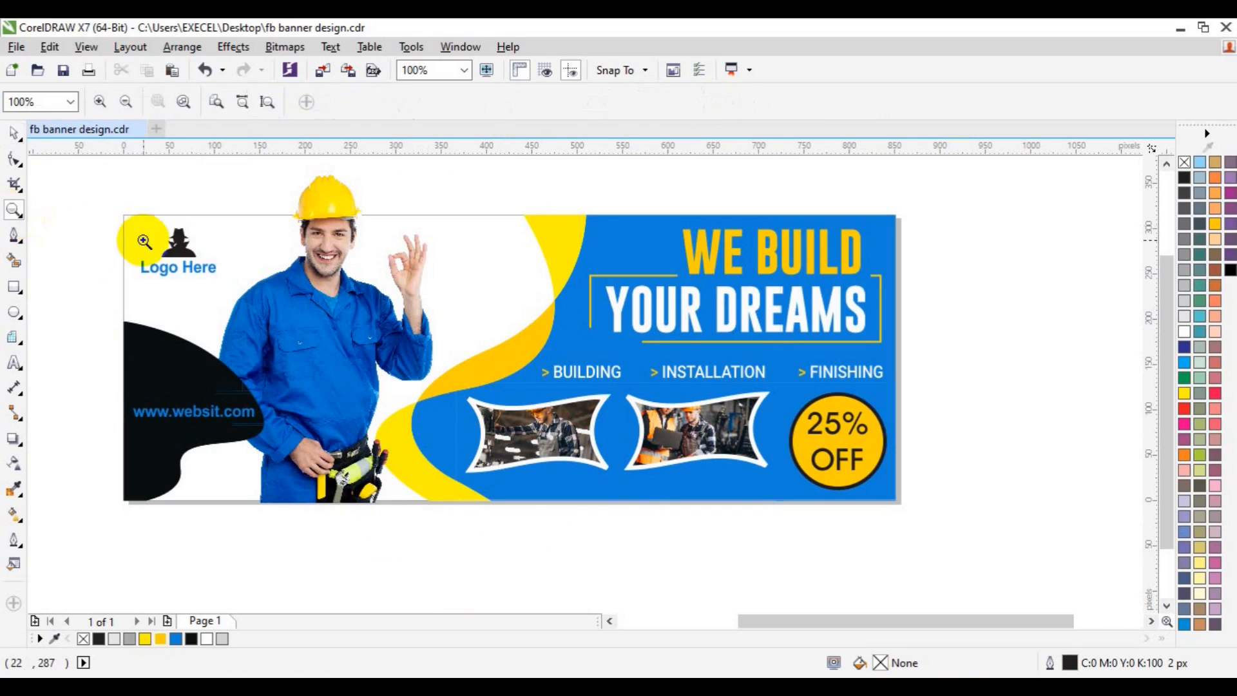
pyautogui.click(126, 103)
pyautogui.press('space')
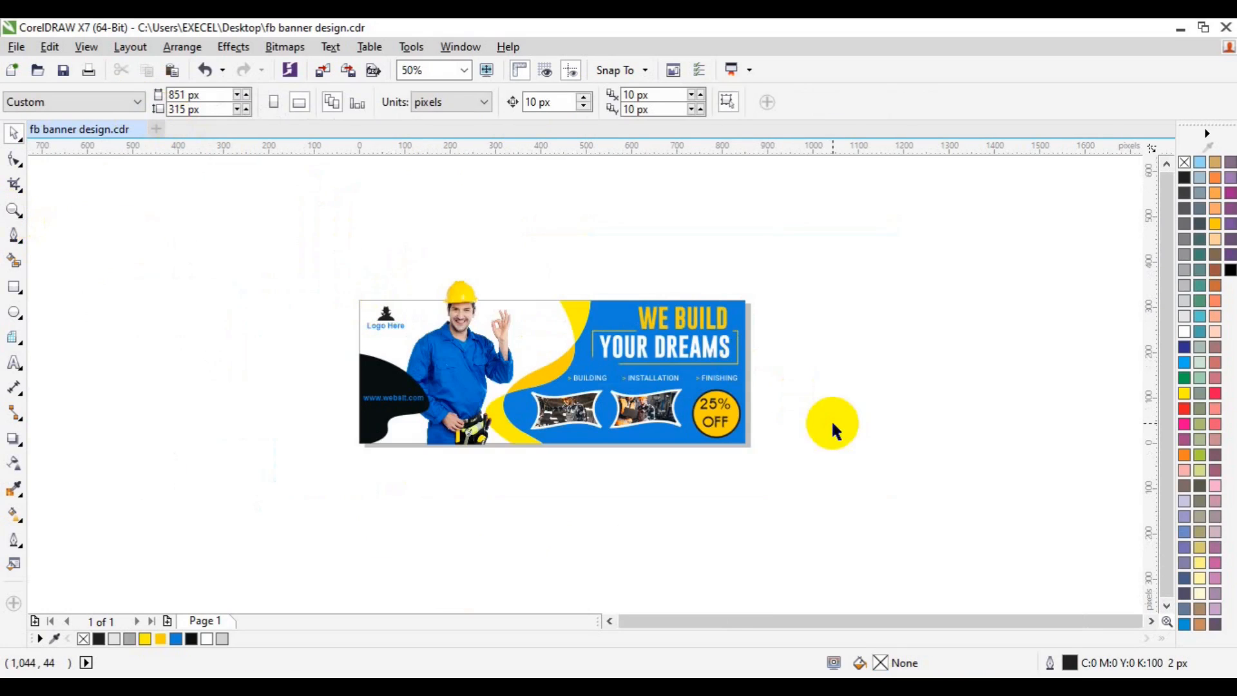